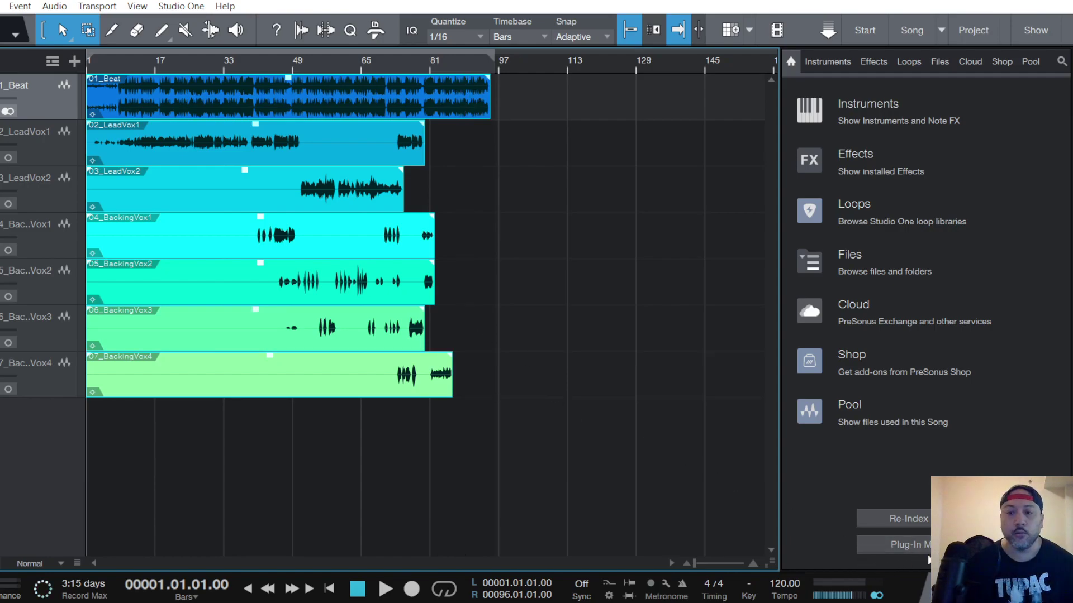
Show the mixer and insert the Fat Channel effect on all seven selected tracks.
{"action": "key", "text": "F3"}
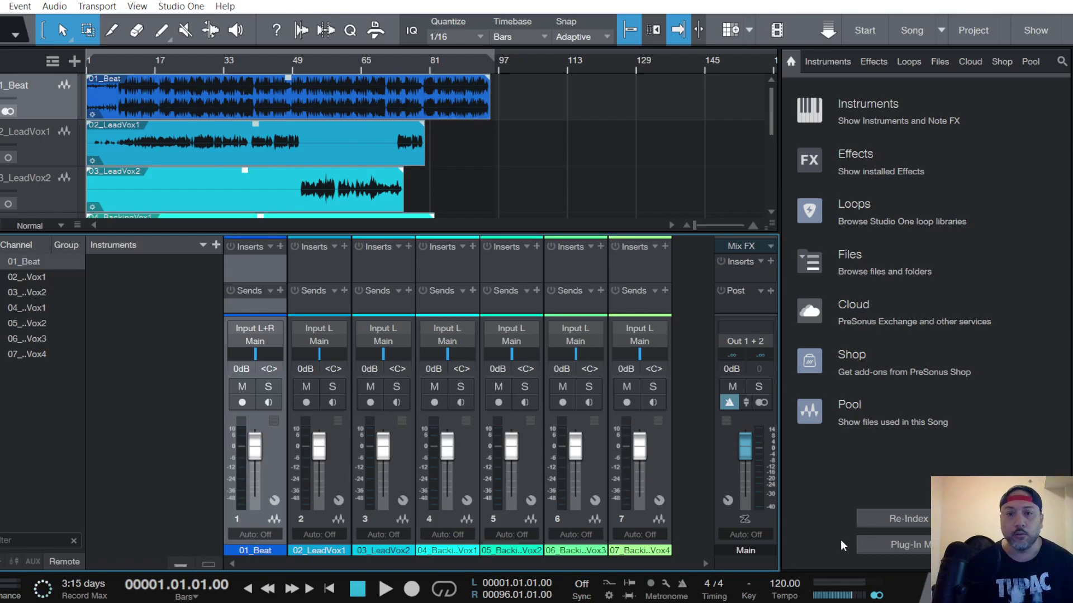
{"action": "left_click", "coordinate": [655, 266]}
{"action": "left_click", "coordinate": [872, 63]}
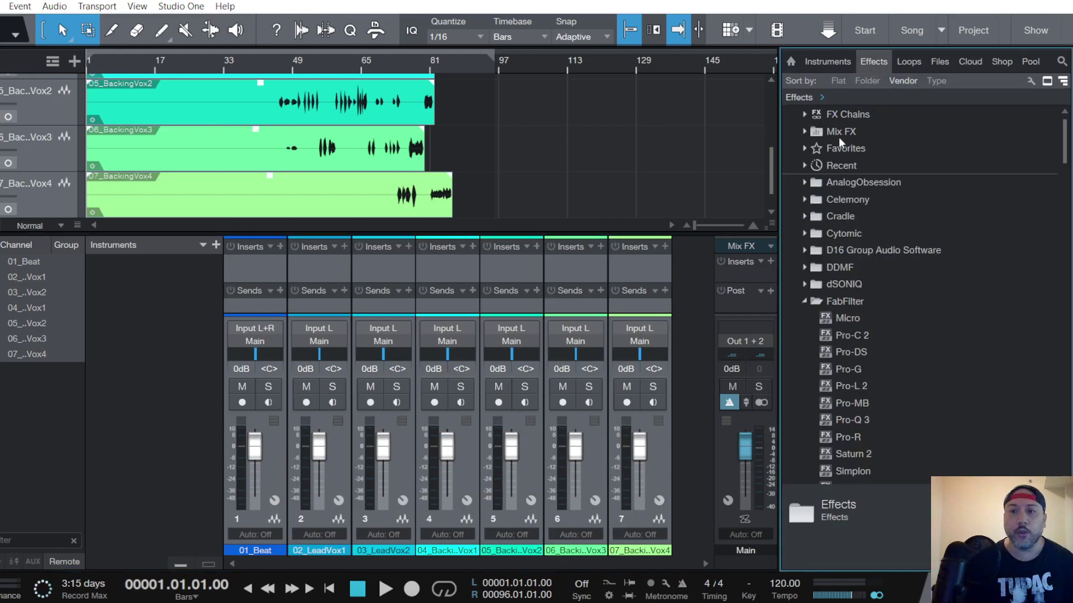
{"action": "left_click_drag", "start_coordinate": [1063, 149], "coordinate": [1048, 268]}
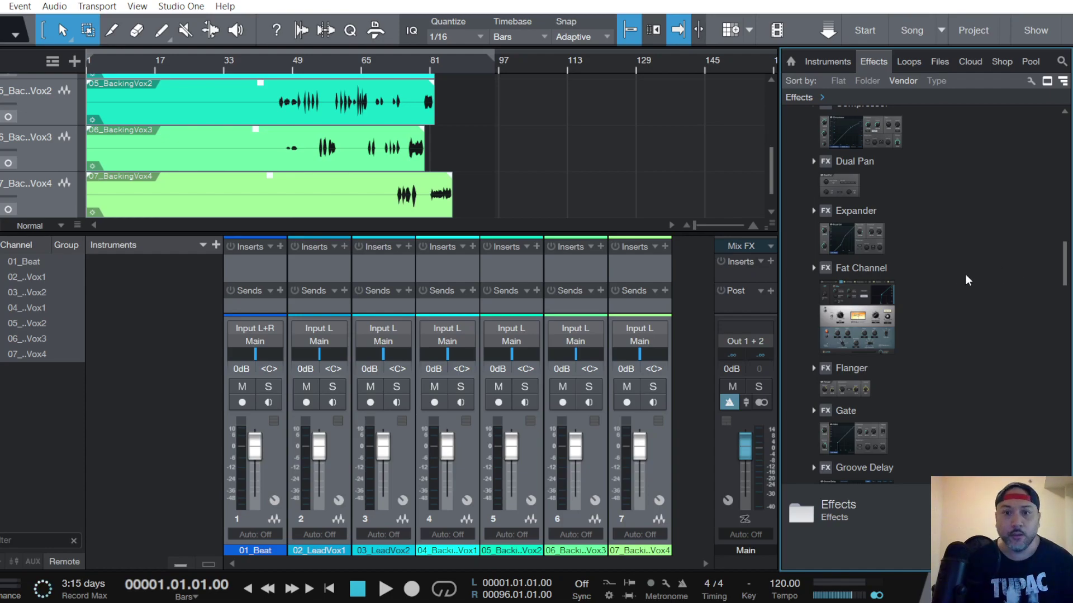
{"action": "left_click_drag", "start_coordinate": [870, 266], "coordinate": [648, 280]}
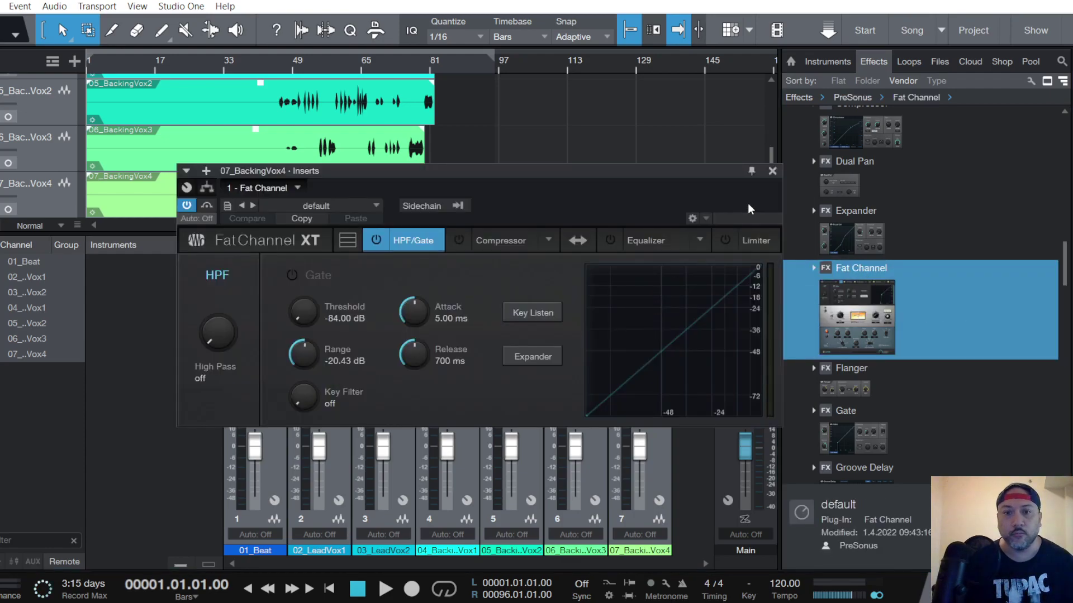
{"action": "left_click", "coordinate": [773, 171]}
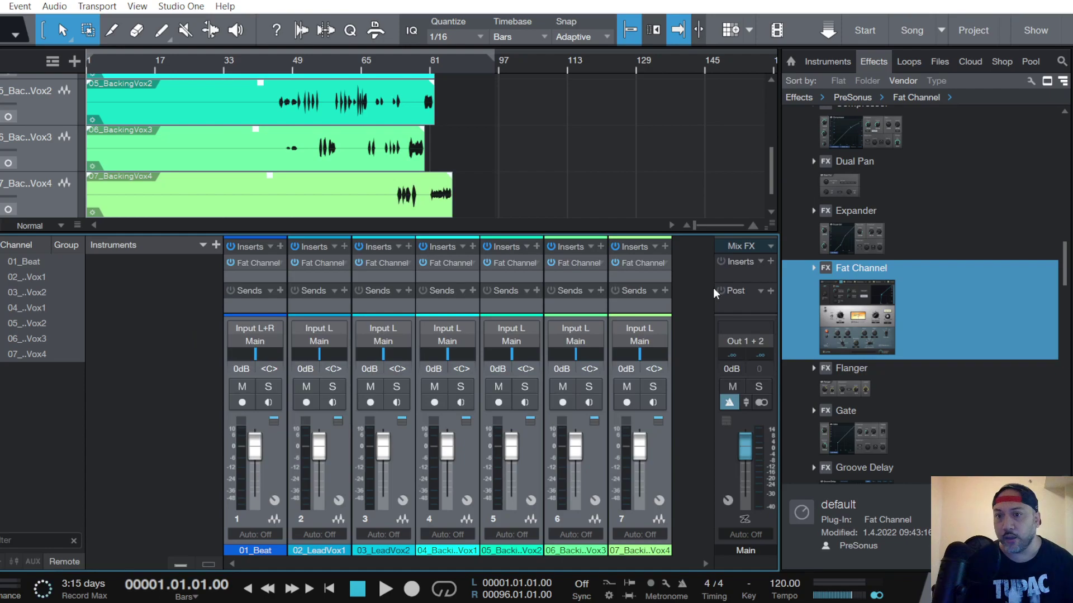
Load Brit Console as the main bus Mix FX with the G-Style preset and raise its Character to about mid-range.
{"action": "left_click", "coordinate": [770, 246]}
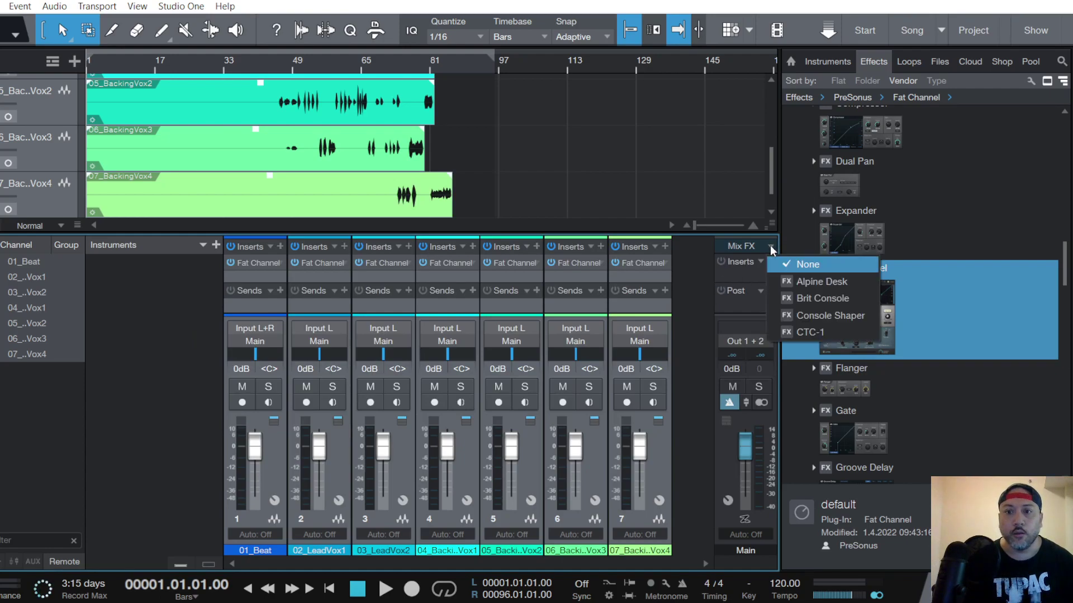
{"action": "left_click", "coordinate": [804, 298]}
{"action": "left_click", "coordinate": [359, 204]}
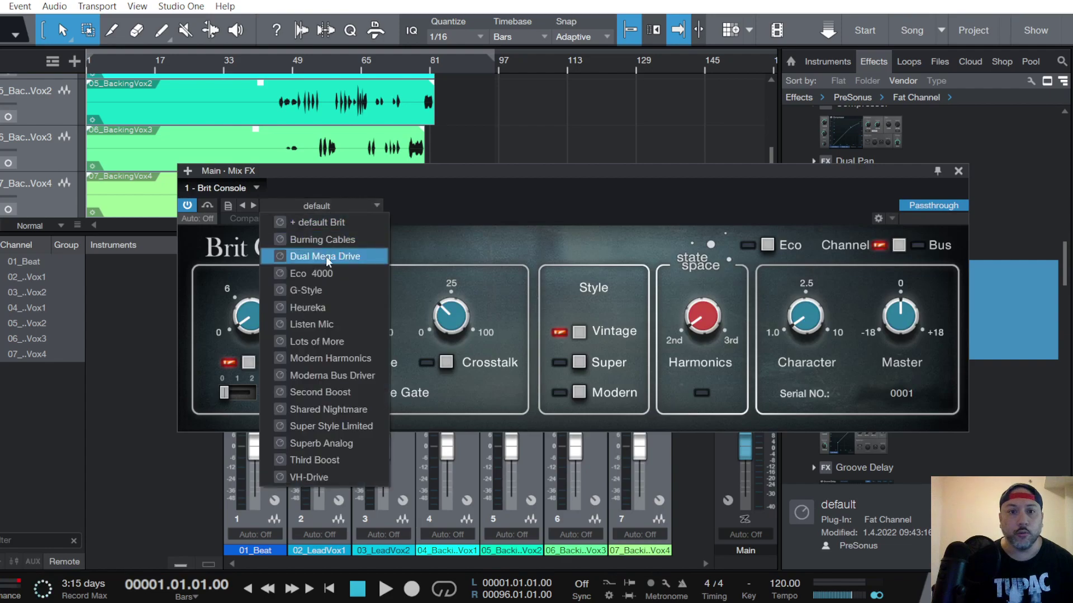
{"action": "left_click", "coordinate": [310, 291]}
{"action": "left_click_drag", "start_coordinate": [497, 173], "coordinate": [404, 60]}
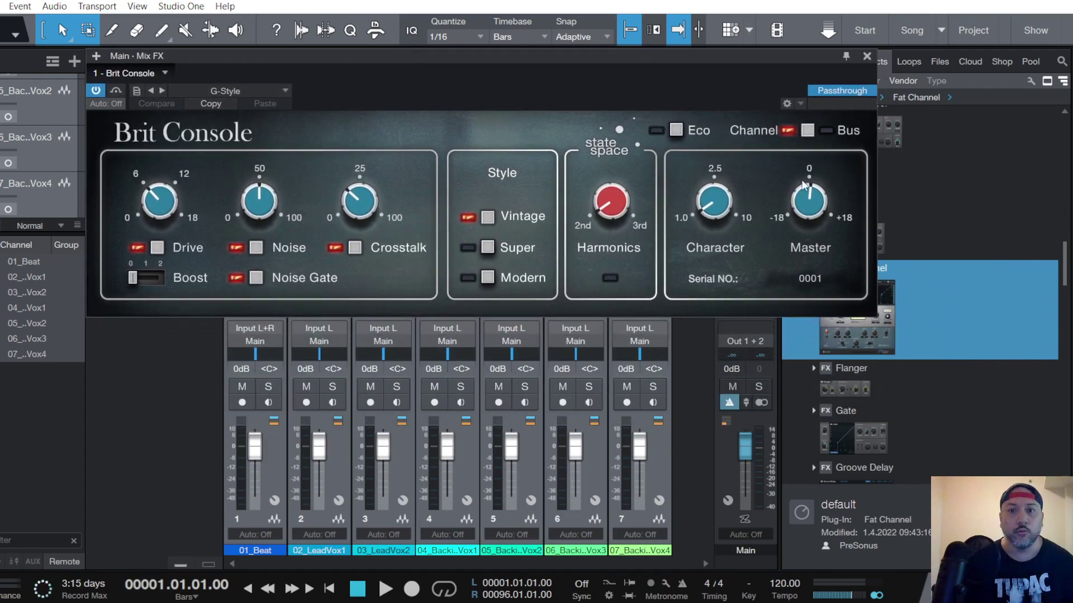
{"action": "left_click_drag", "start_coordinate": [715, 208], "coordinate": [723, 135]}
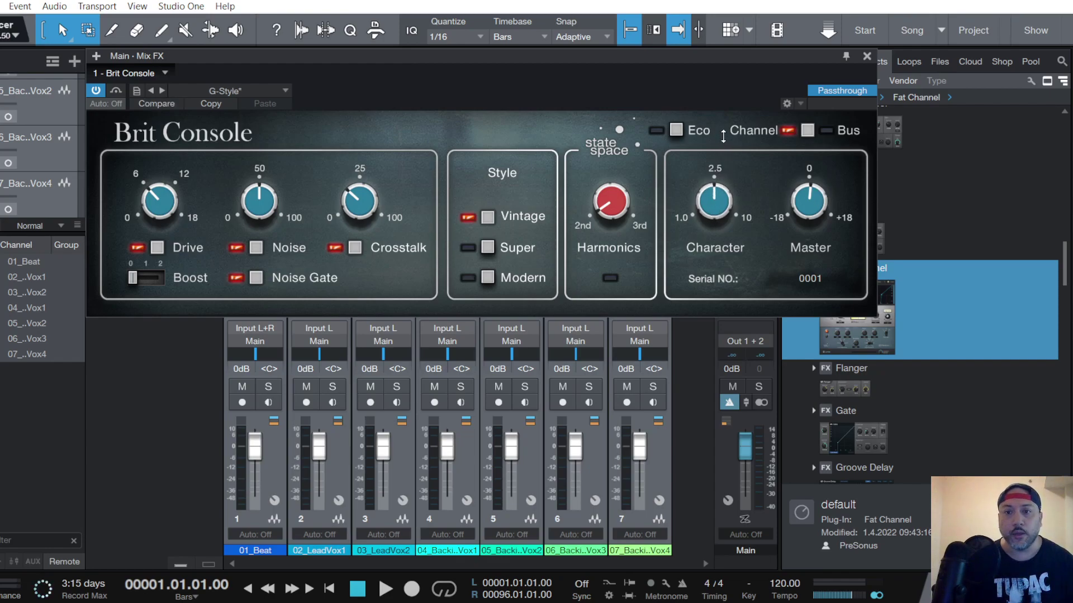
{"action": "left_click", "coordinate": [867, 55]}
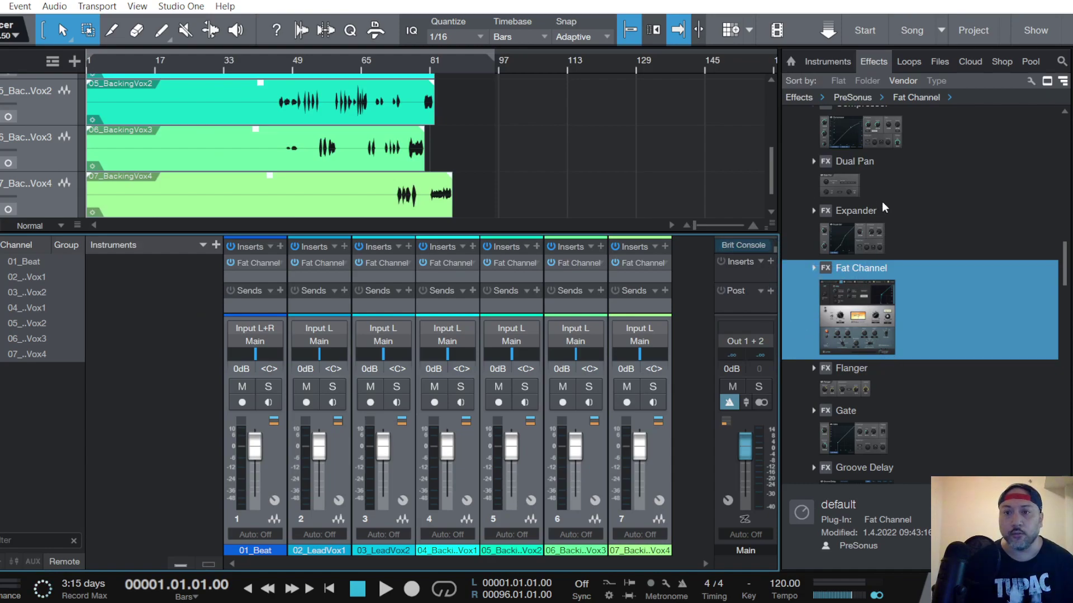
Insert a Compressor on the main bus with the Master Bus preset and enable its automatic attack and release.
{"action": "scroll", "coordinate": [894, 212], "scroll_direction": "up", "scroll_amount": 5}
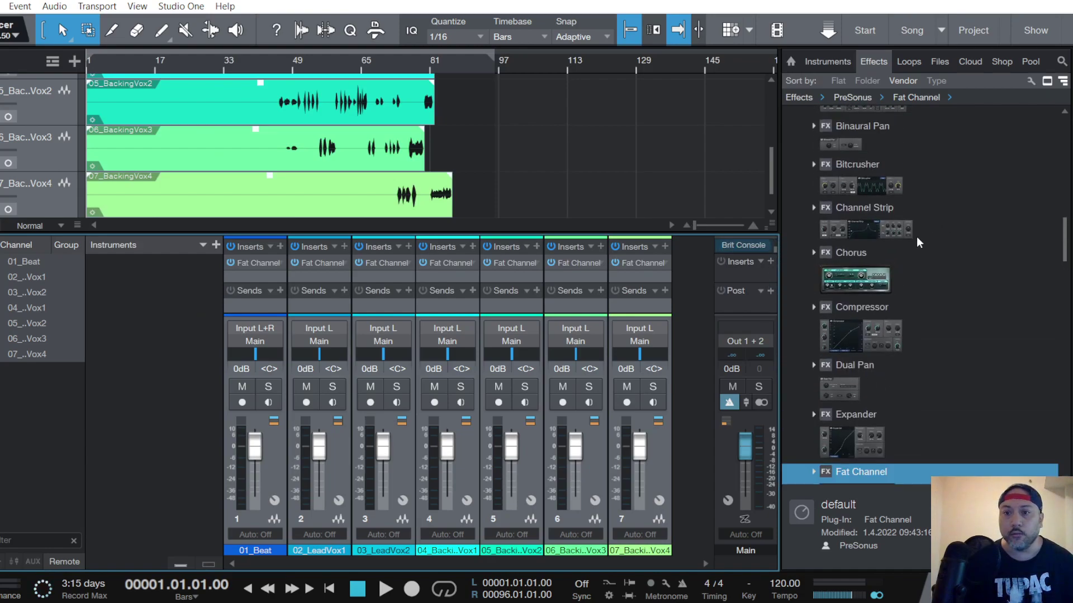
{"action": "left_click_drag", "start_coordinate": [862, 309], "coordinate": [729, 288]}
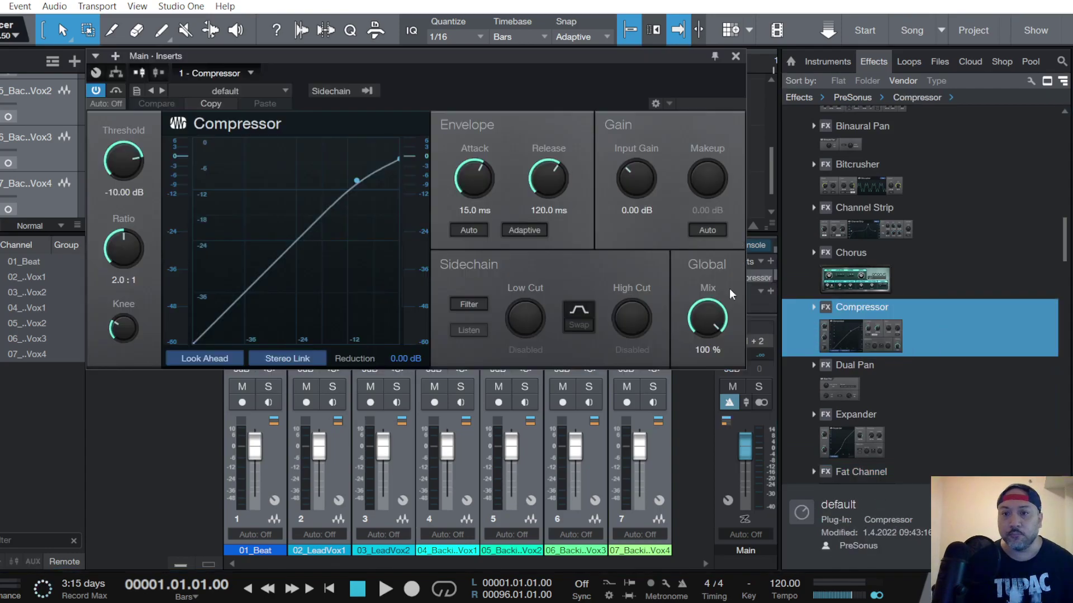
{"action": "left_click", "coordinate": [233, 92]}
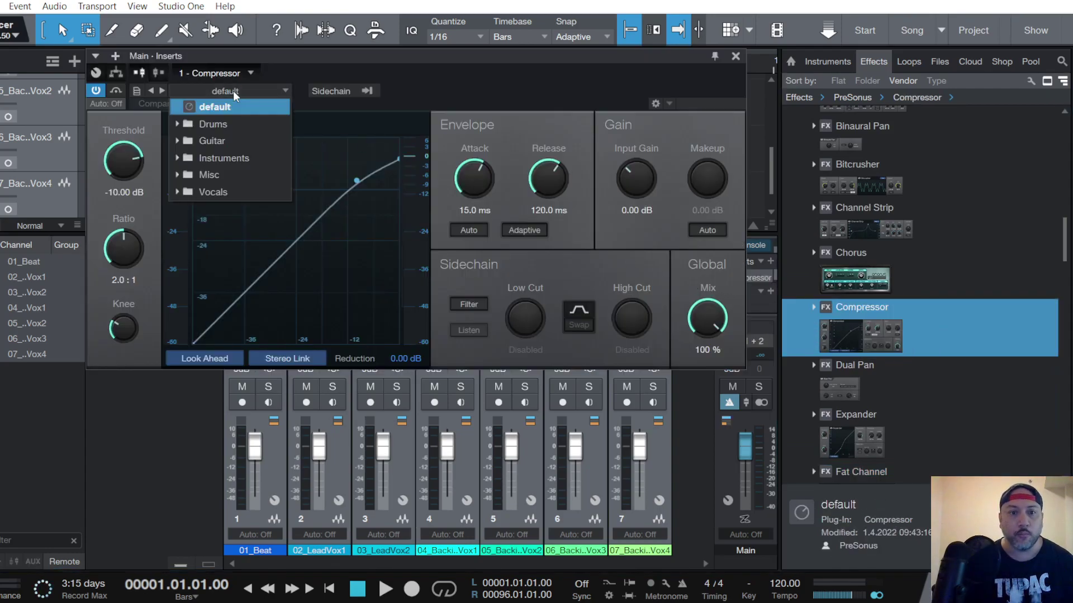
{"action": "left_click", "coordinate": [207, 175]}
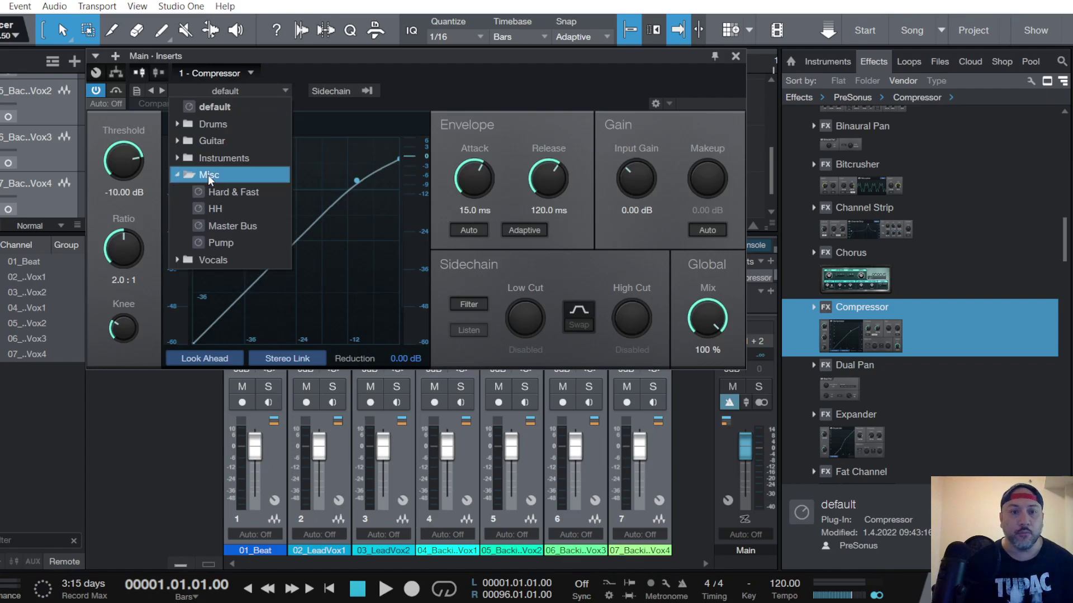
{"action": "left_click", "coordinate": [240, 226]}
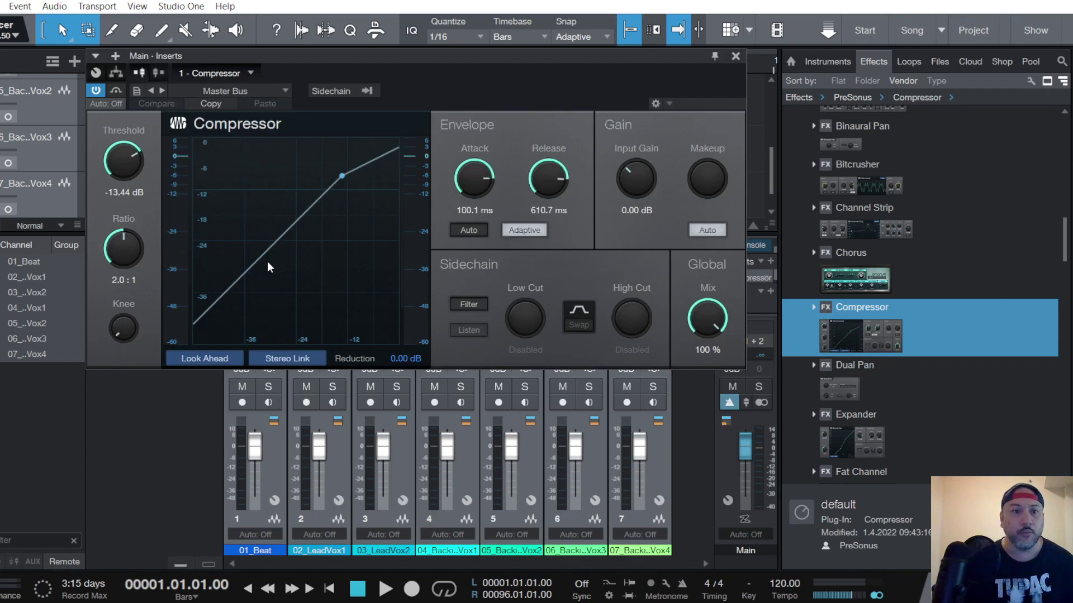
{"action": "left_click", "coordinate": [468, 231]}
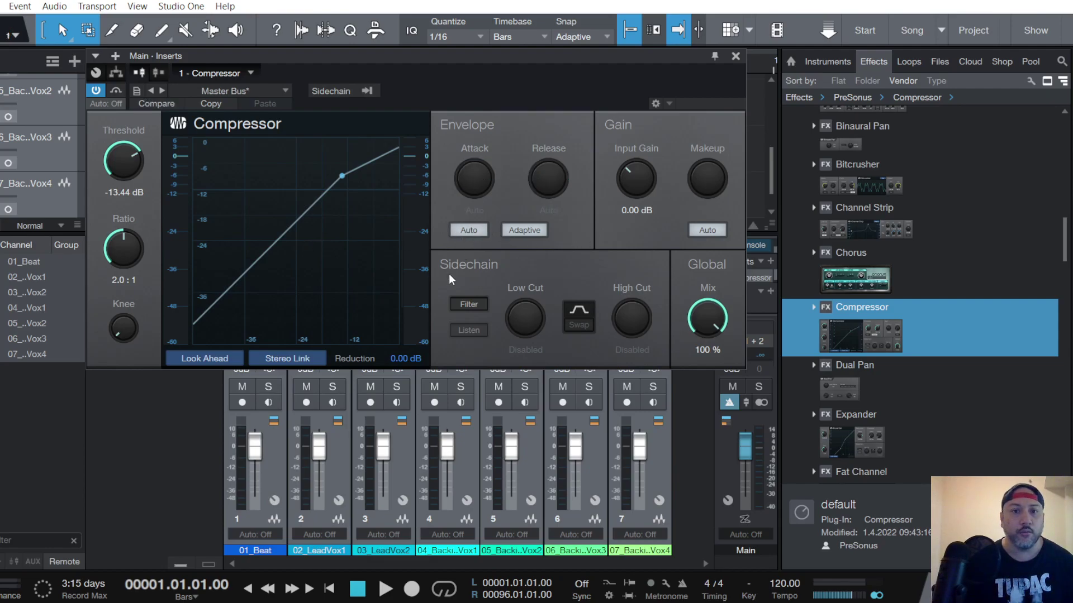
{"action": "left_click", "coordinate": [737, 56]}
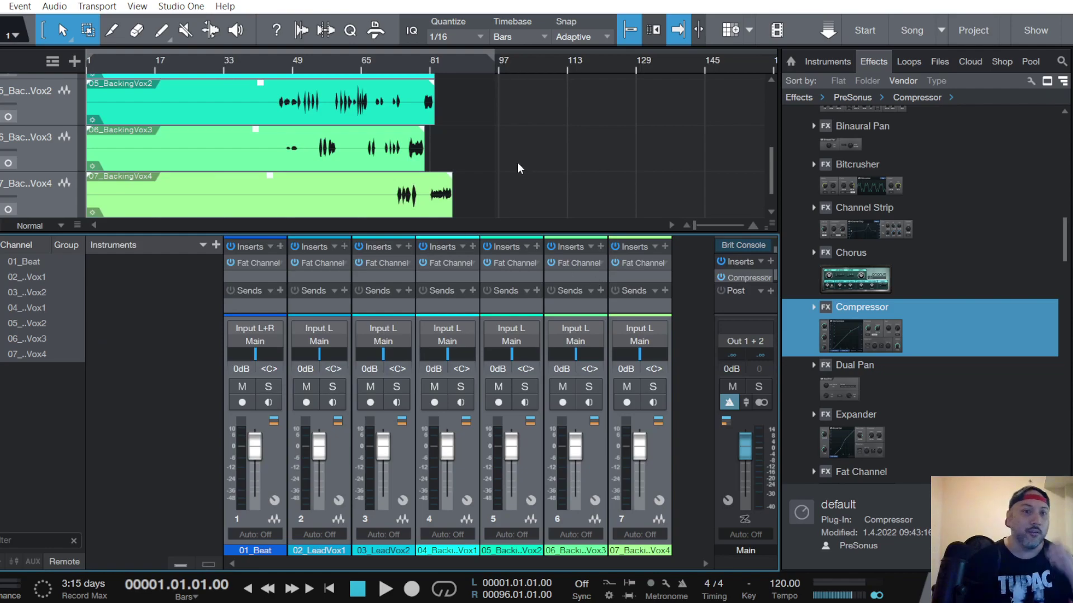
Insert RedlightDist ahead of the Fat Channel on the six lead and backing vocal tracks, excluding the beat.
{"action": "scroll", "coordinate": [58, 130], "scroll_direction": "up", "scroll_amount": 5}
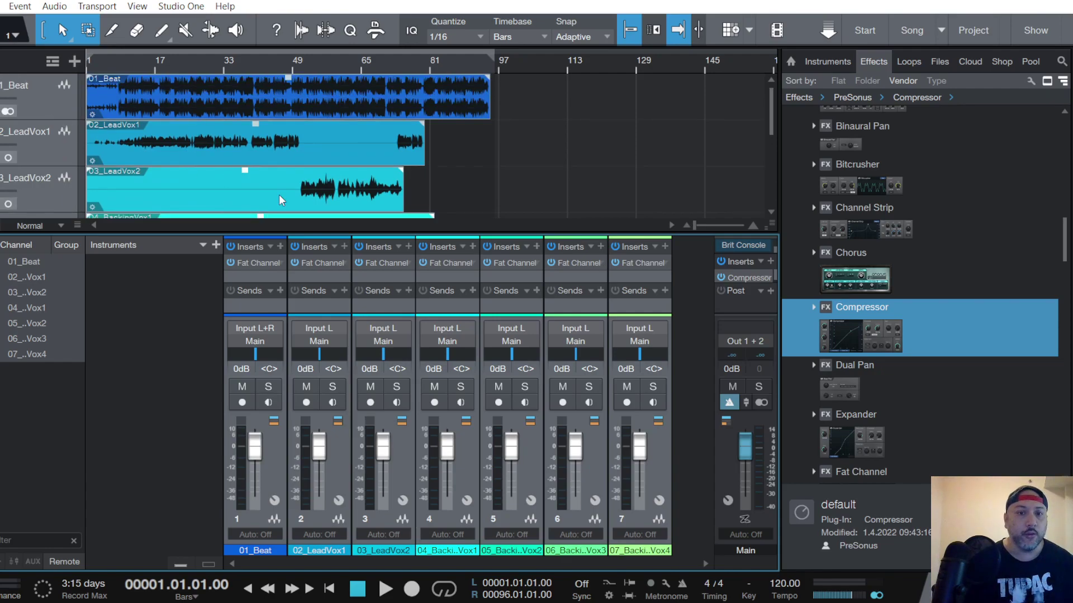
{"action": "left_click", "coordinate": [330, 276]}
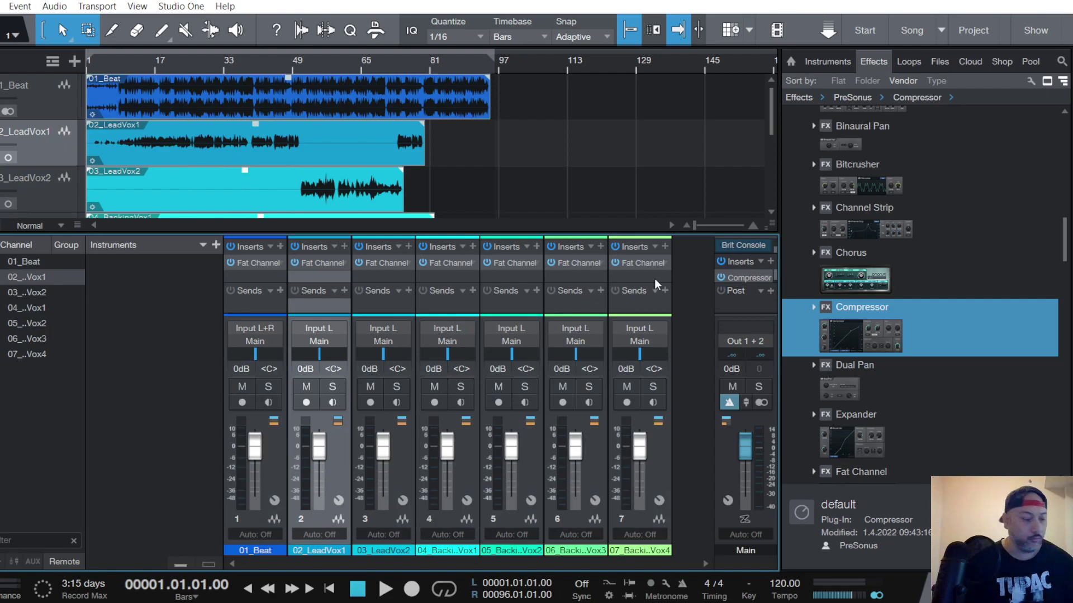
{"action": "scroll", "coordinate": [35, 94], "scroll_direction": "down", "scroll_amount": 3}
{"action": "scroll", "coordinate": [35, 95], "scroll_direction": "up", "scroll_amount": 3}
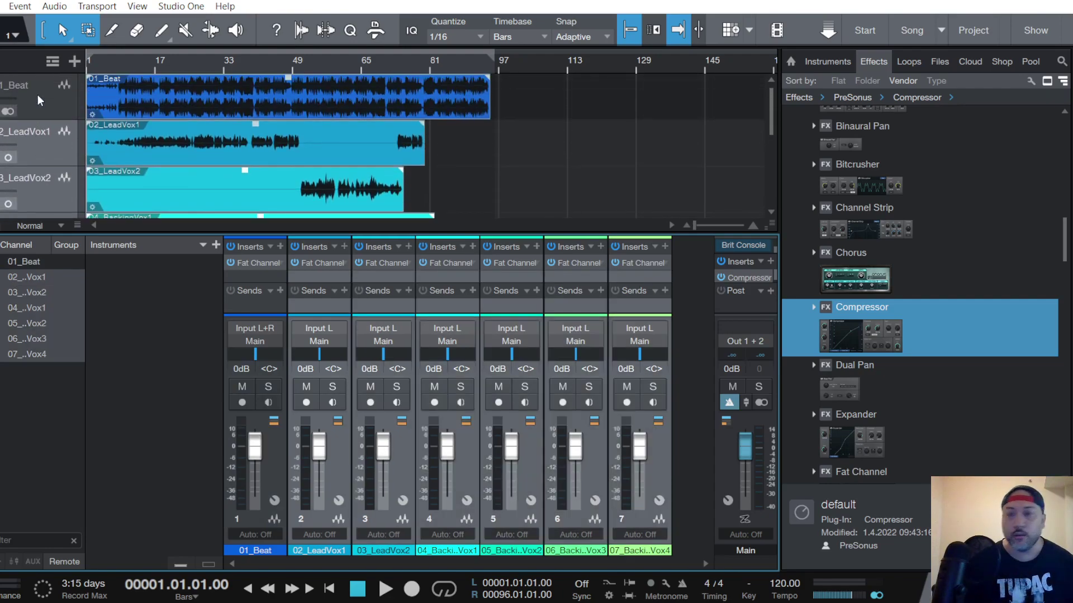
{"action": "scroll", "coordinate": [927, 340], "scroll_direction": "down", "scroll_amount": 3}
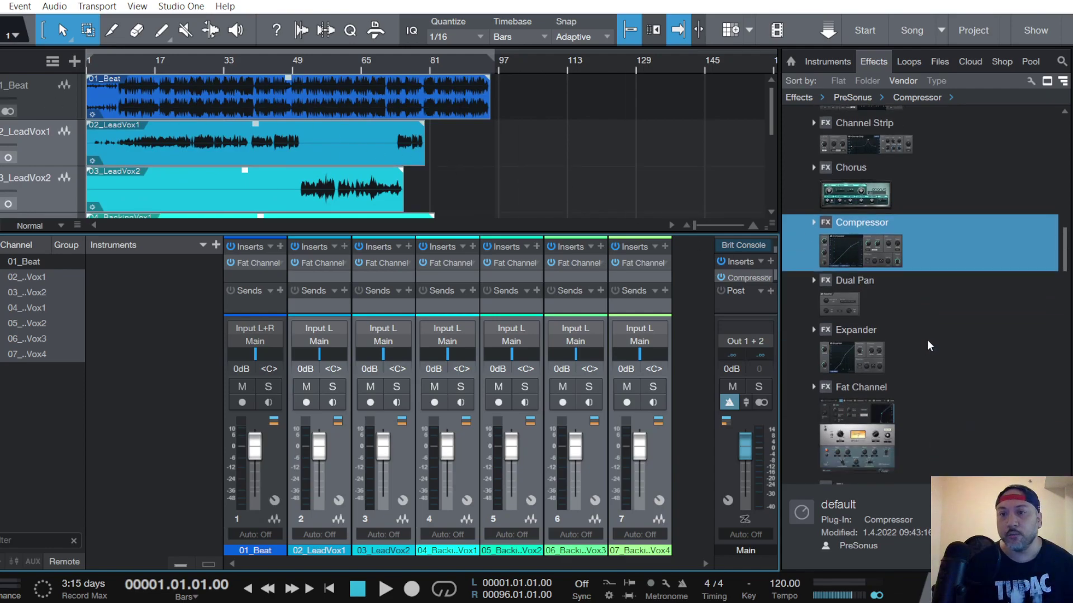
{"action": "scroll", "coordinate": [961, 347], "scroll_direction": "down", "scroll_amount": 10}
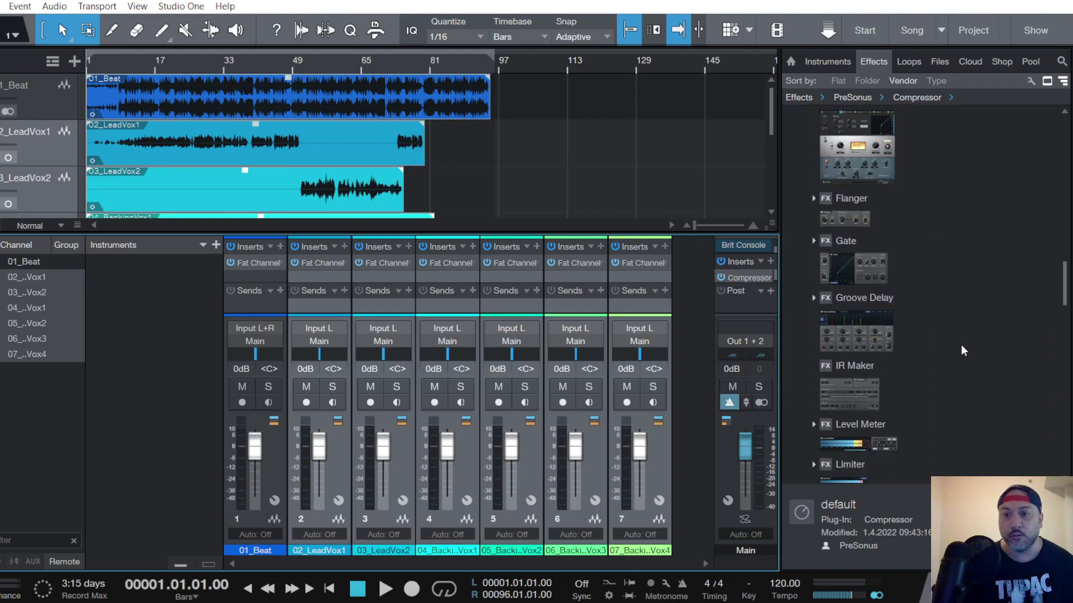
{"action": "scroll", "coordinate": [957, 350], "scroll_direction": "down", "scroll_amount": 10}
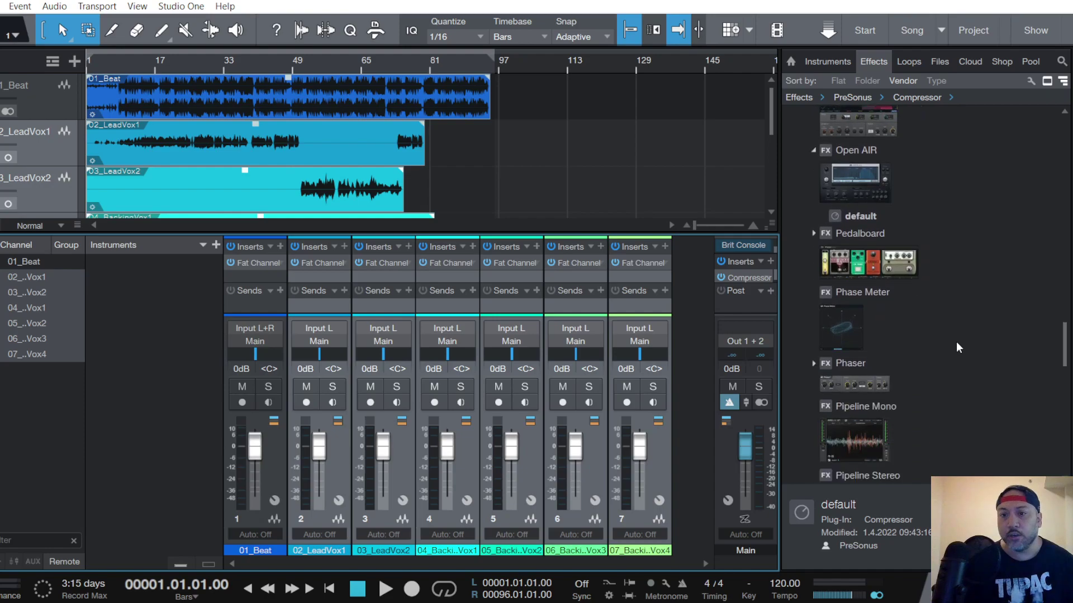
{"action": "scroll", "coordinate": [955, 347], "scroll_direction": "down", "scroll_amount": 7}
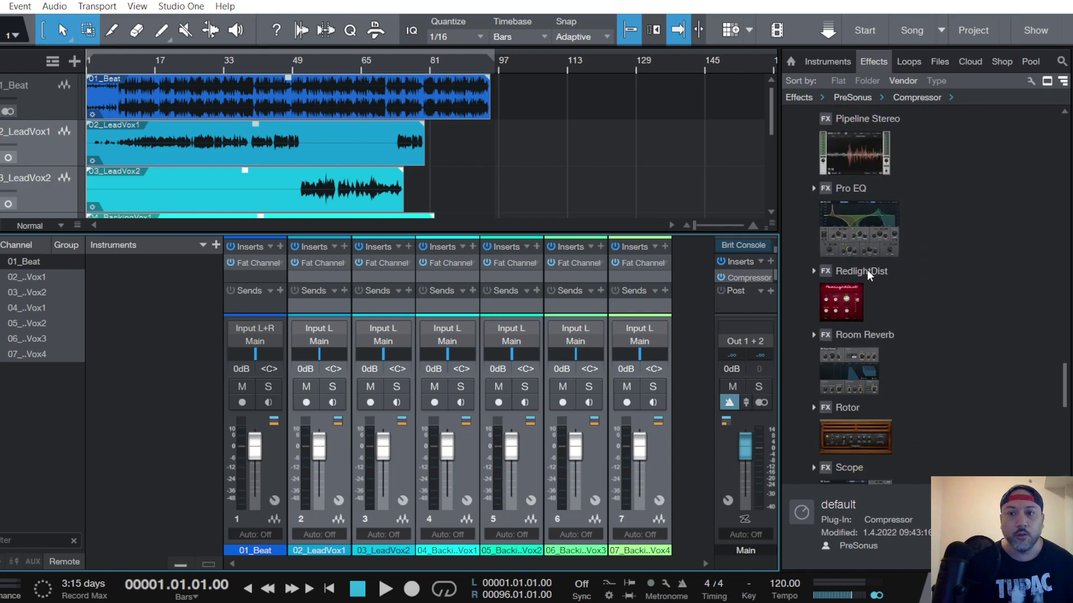
{"action": "left_click_drag", "start_coordinate": [863, 270], "coordinate": [329, 255]}
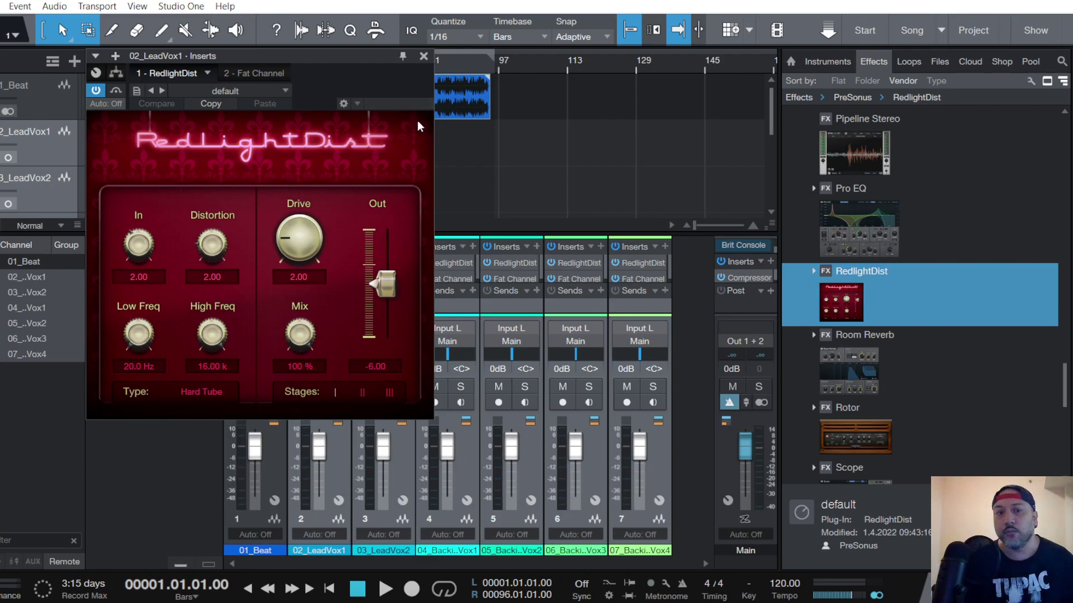
{"action": "left_click", "coordinate": [210, 391]}
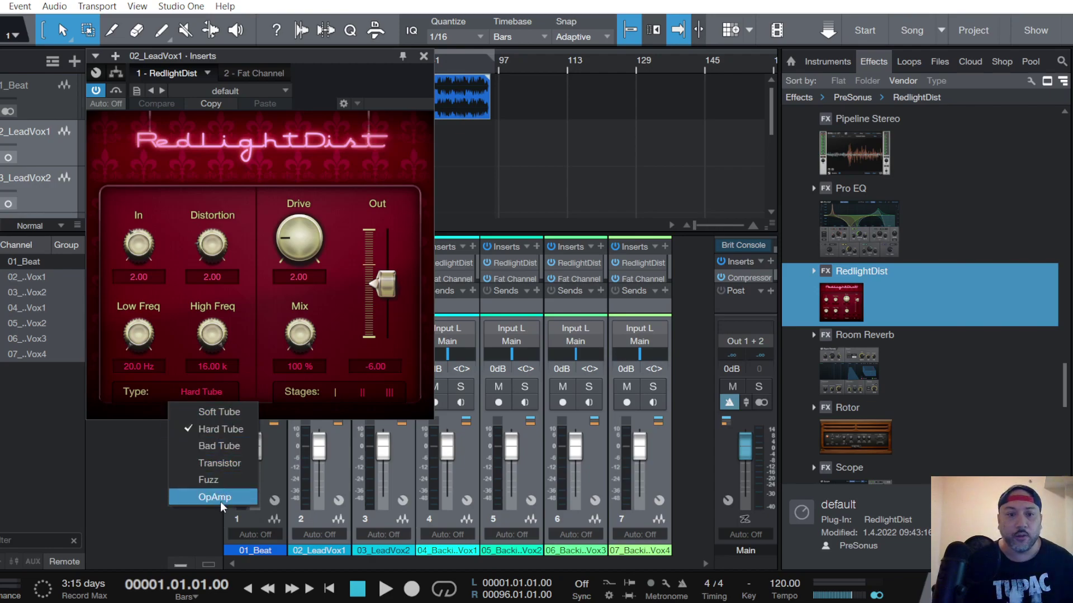
{"action": "left_click", "coordinate": [254, 309]}
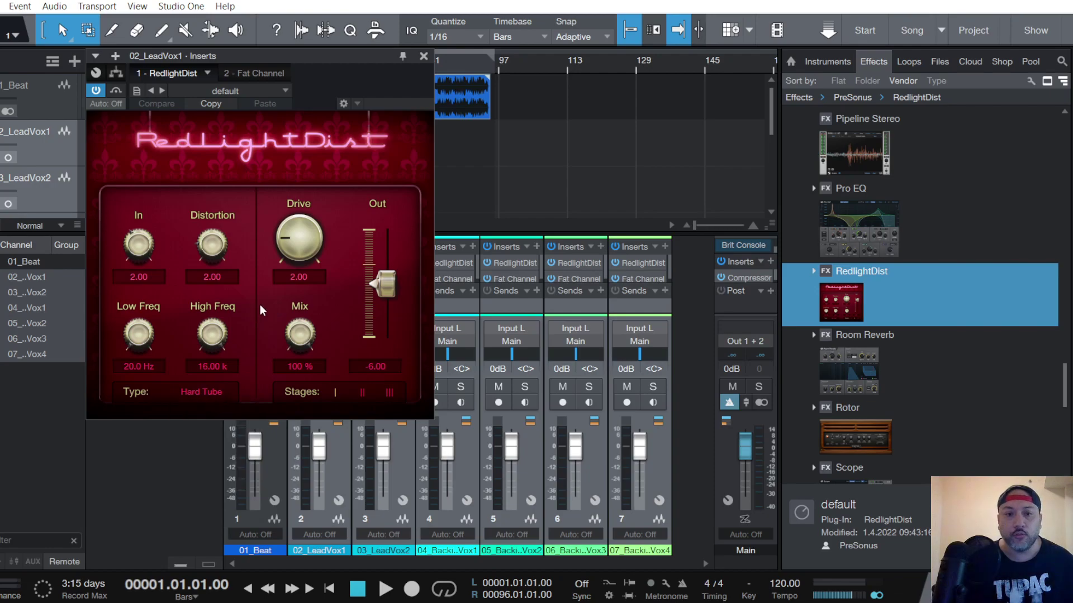
{"action": "left_click", "coordinate": [424, 57]}
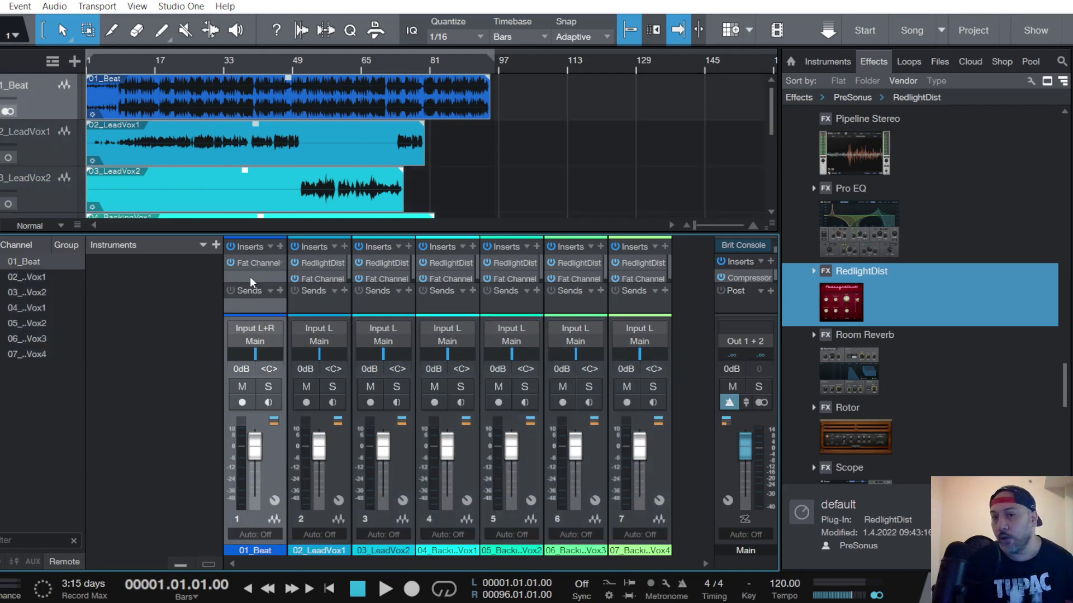
Play the soloed 01_Beat track from bar 10 and lower the main output fader to -6.7 dB.
{"action": "left_click", "coordinate": [123, 55]}
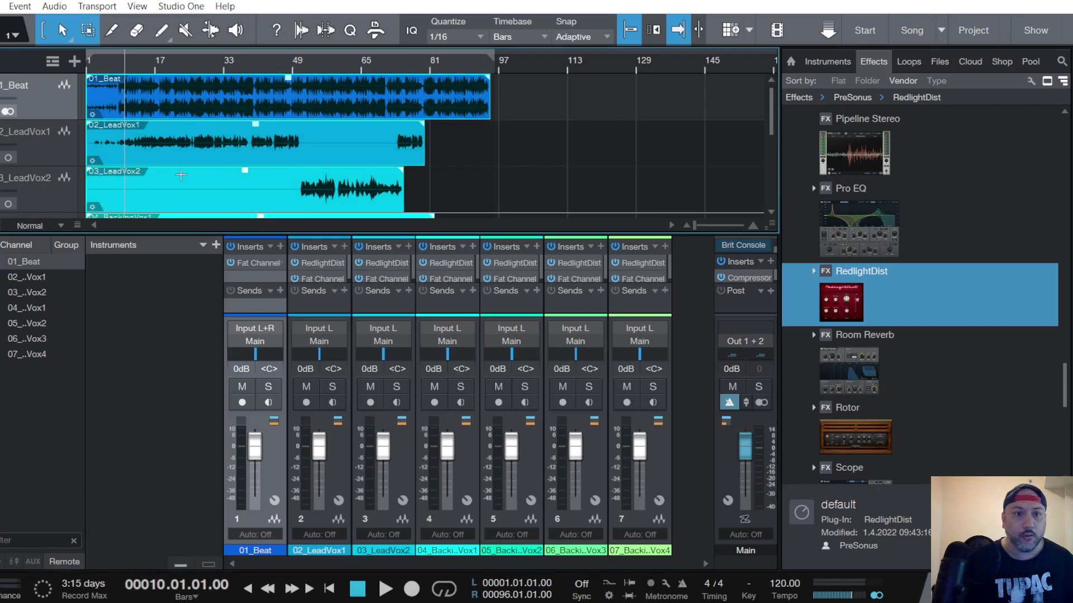
{"action": "left_click", "coordinate": [268, 387]}
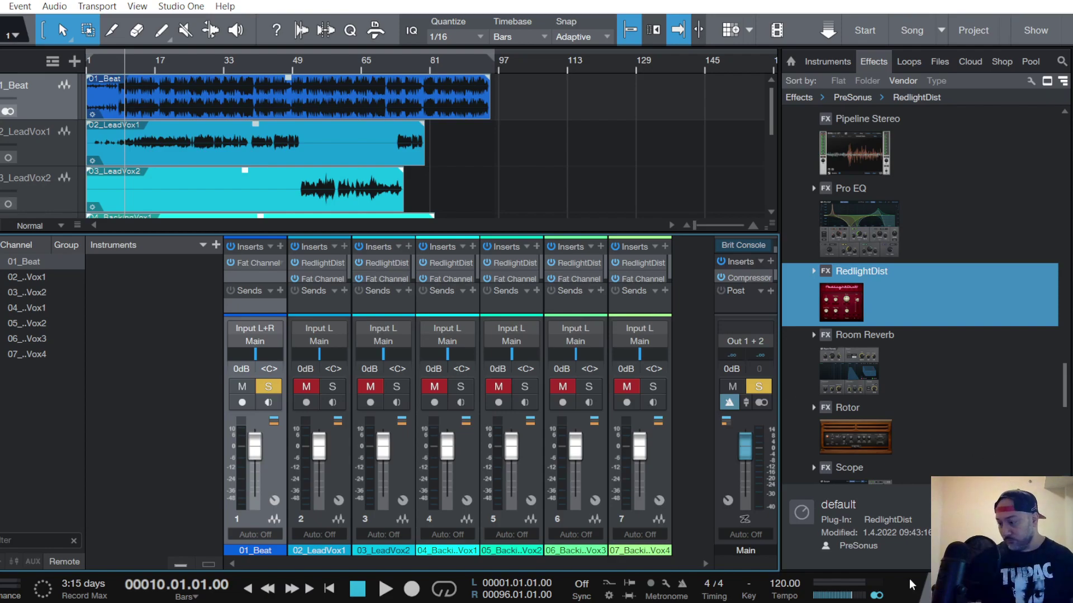
{"action": "key", "text": "space"}
{"action": "key", "text": "space"}
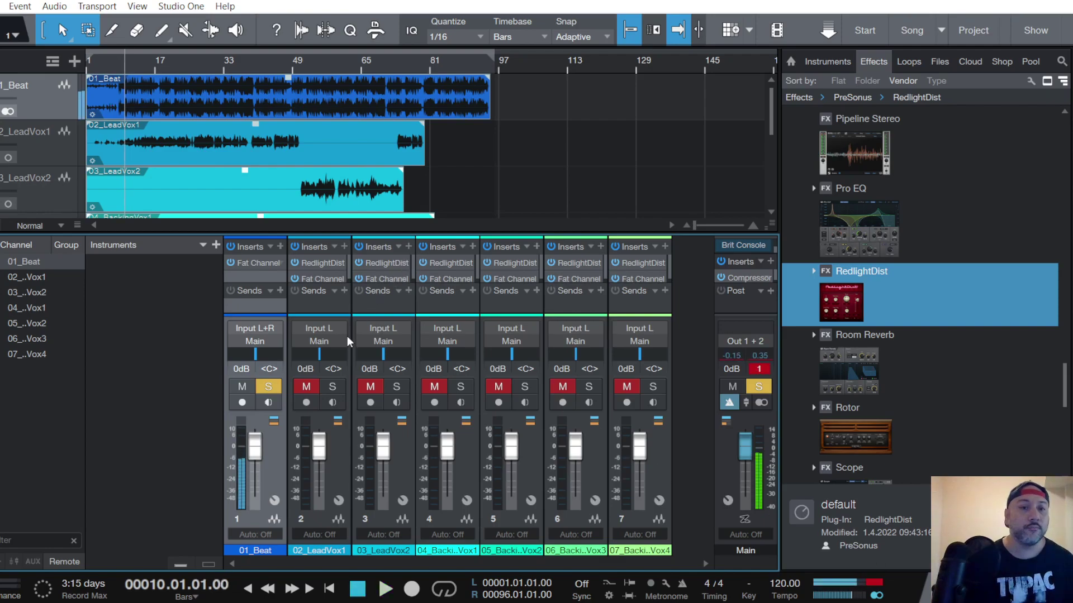
{"action": "left_click_drag", "start_coordinate": [749, 445], "coordinate": [742, 457]}
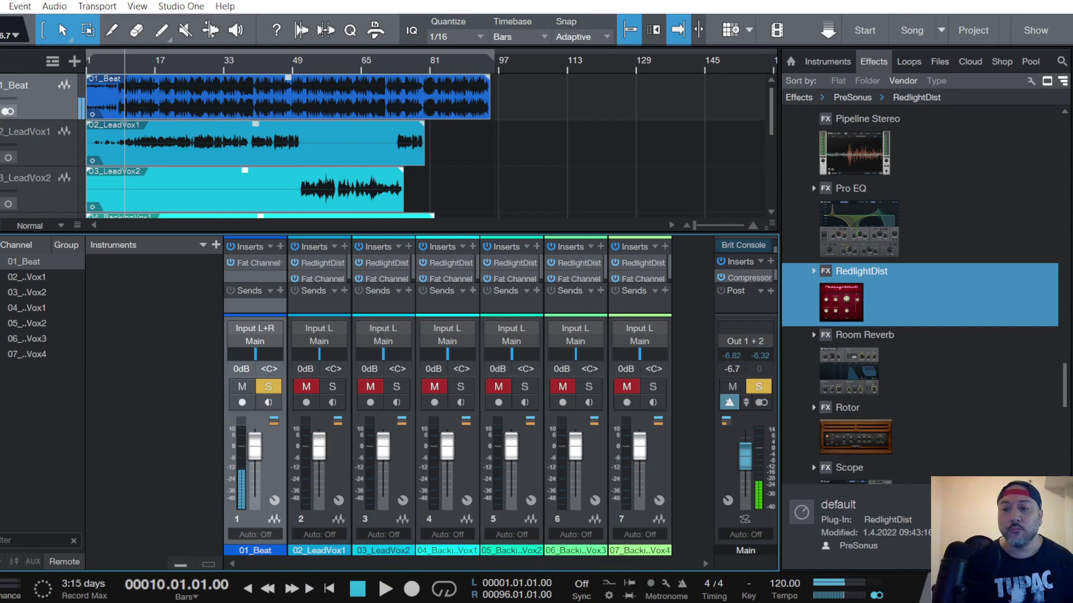
{"action": "left_click", "coordinate": [972, 602]}
{"action": "left_click_drag", "start_coordinate": [953, 532], "coordinate": [893, 533]}
{"action": "left_click", "coordinate": [716, 437]}
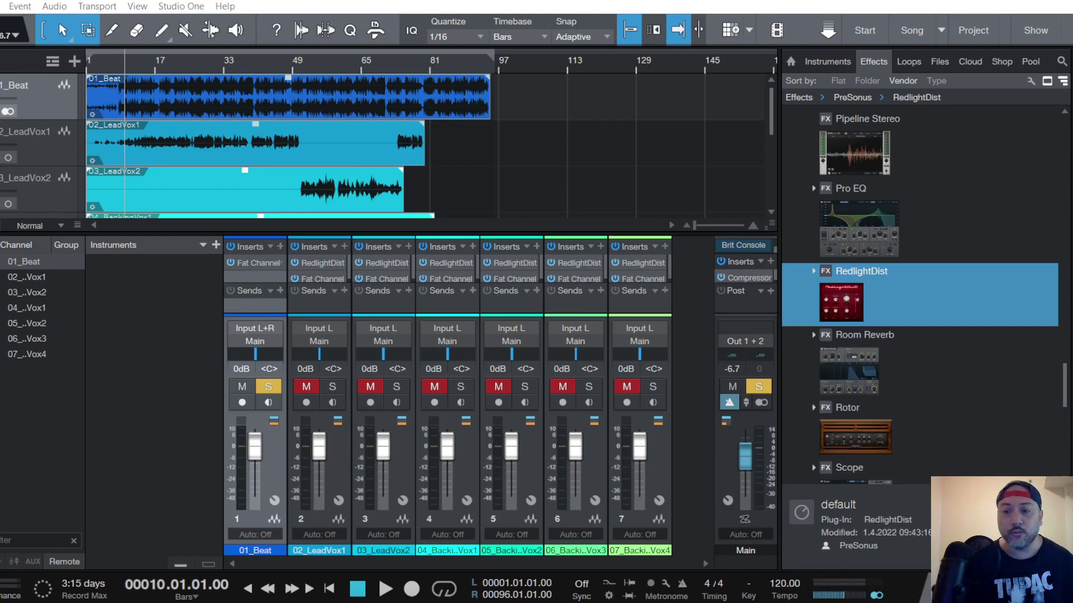
{"action": "left_click", "coordinate": [973, 601]}
{"action": "left_click", "coordinate": [691, 438]}
Resume playback of the soloed beat and lower the main output fader to -9.2 dB.
{"action": "key", "text": "space"}
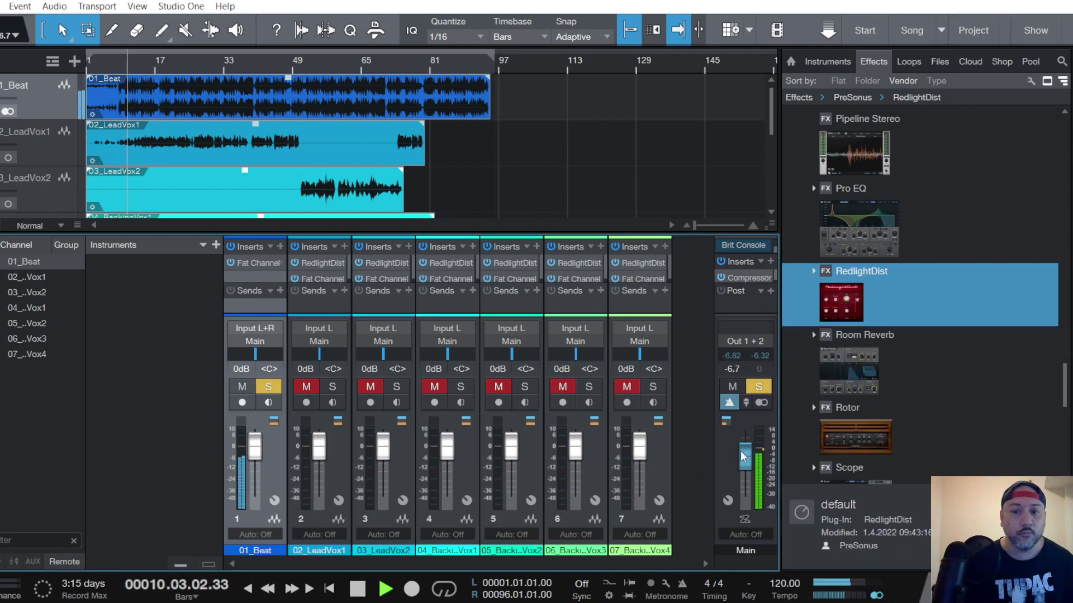
{"action": "left_click_drag", "start_coordinate": [743, 455], "coordinate": [744, 456]}
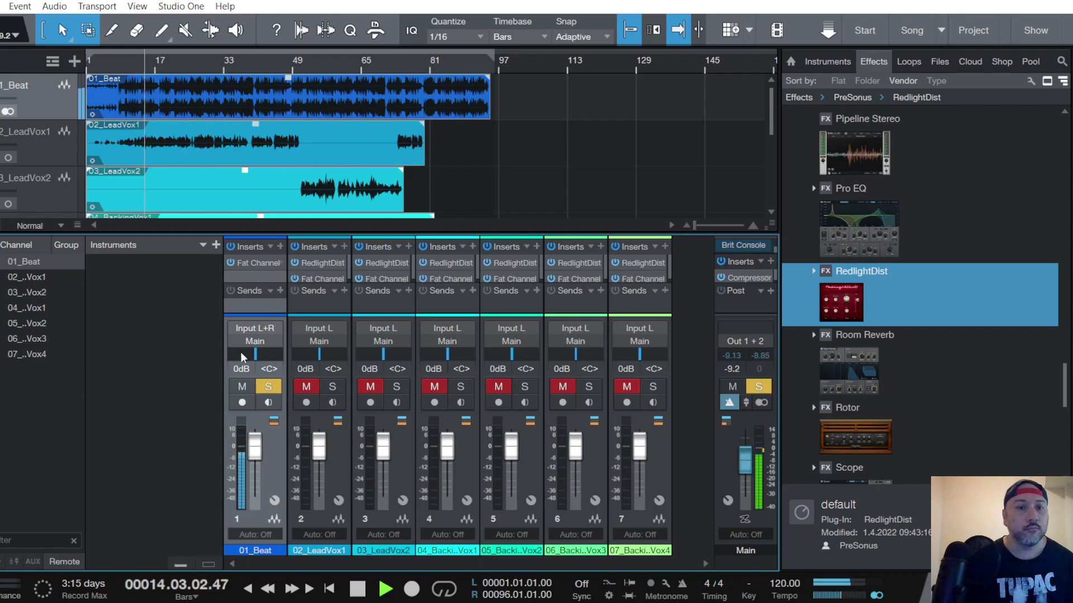
Enable the Fat Channel compressor on 01_Beat with a threshold of -7.84 dB and automatic attack and release.
{"action": "left_click", "coordinate": [260, 264]}
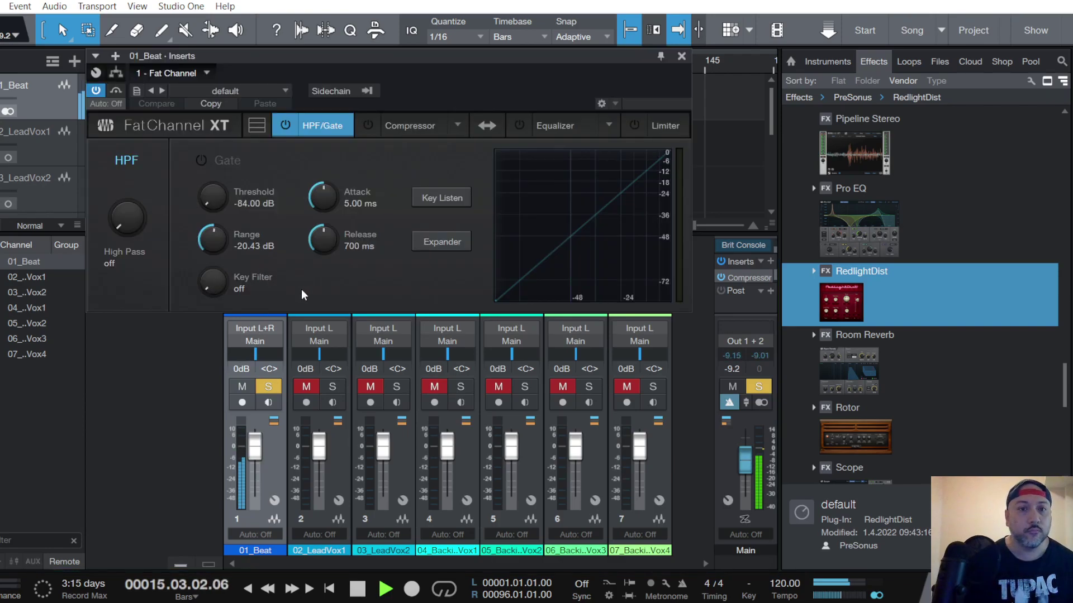
{"action": "left_click", "coordinate": [414, 124]}
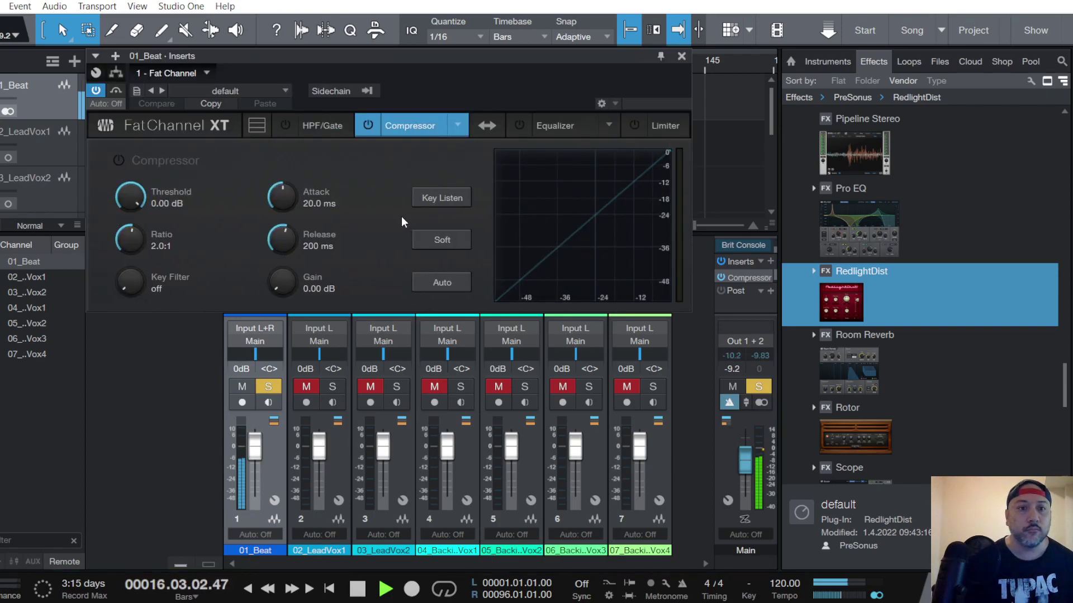
{"action": "left_click", "coordinate": [117, 161]}
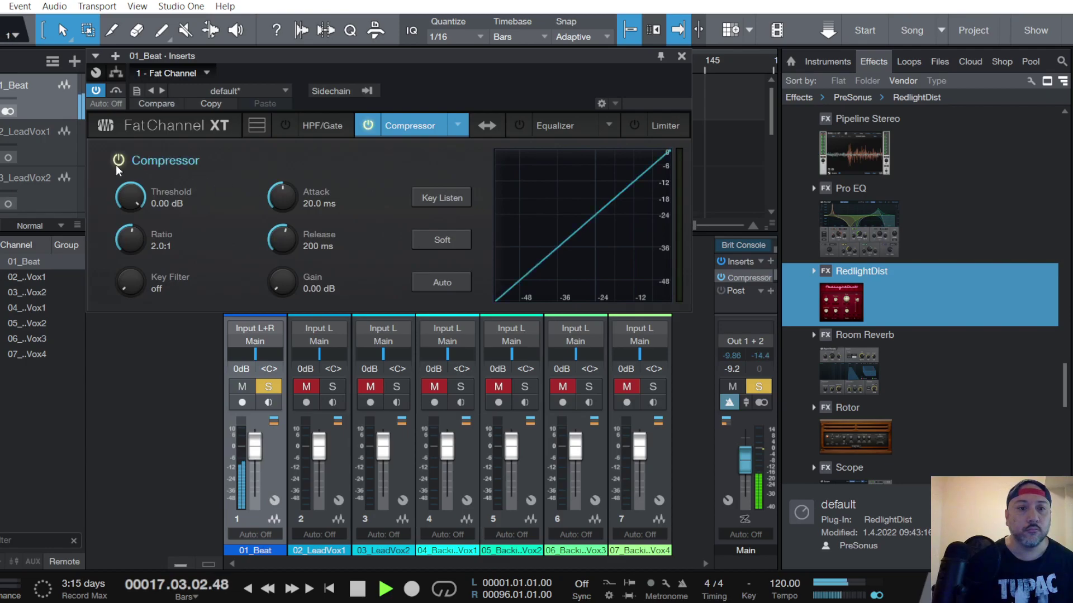
{"action": "left_click_drag", "start_coordinate": [131, 195], "coordinate": [126, 215]}
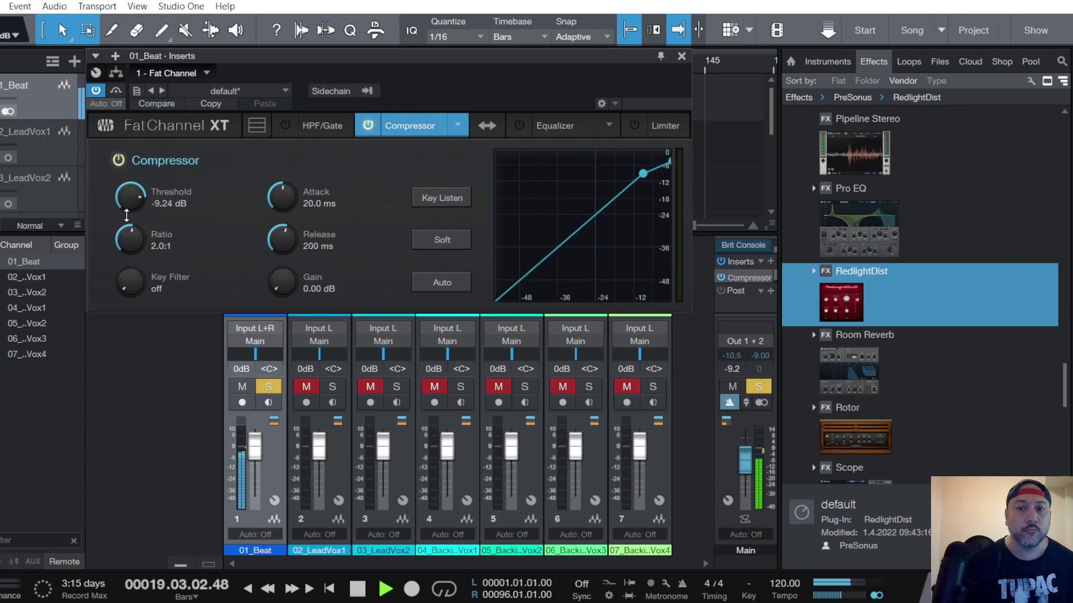
{"action": "left_click", "coordinate": [438, 285]}
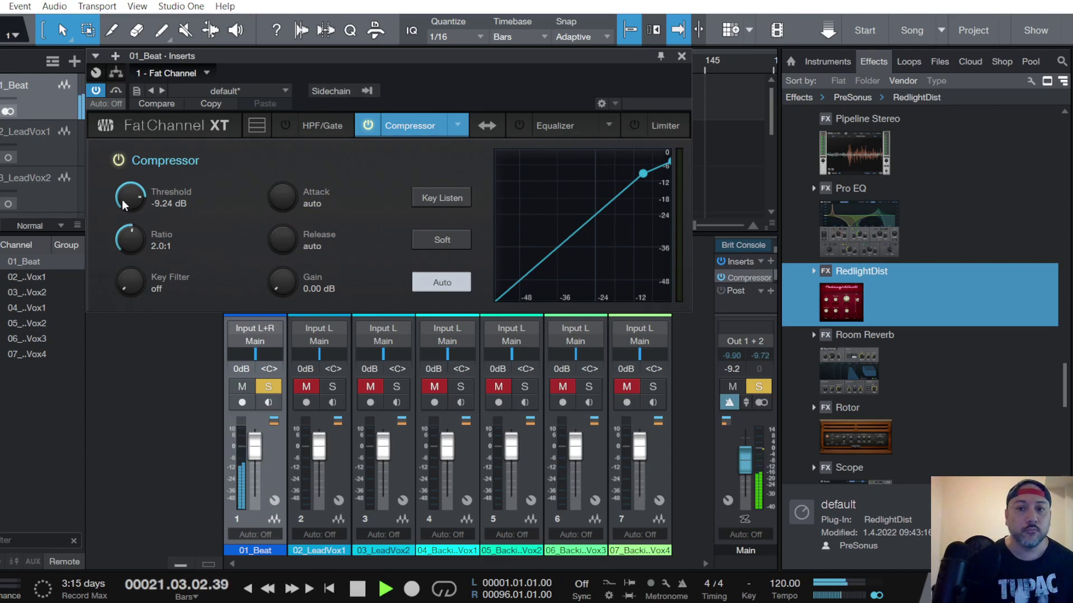
{"action": "left_click_drag", "start_coordinate": [122, 198], "coordinate": [124, 196]}
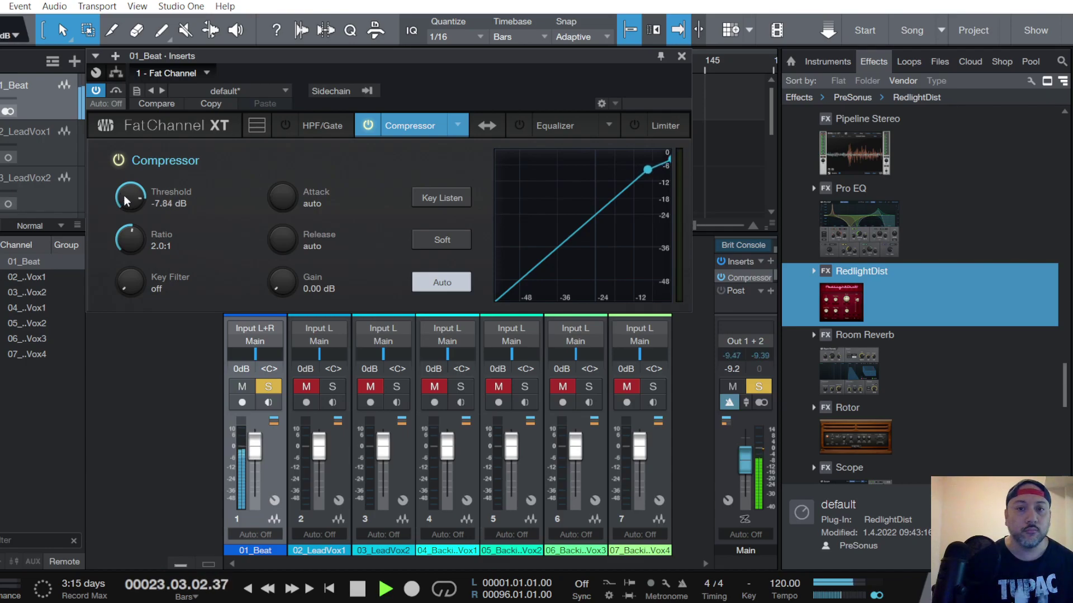
Equalize 01_Beat with shelves at 93.89 Hz, +3.63 dB and 5.98 kHz, -1.67 dB, plus peaks at 156 Hz, +1.27 dB and 1.87 kHz, +3.04 dB.
{"action": "left_click", "coordinate": [551, 124]}
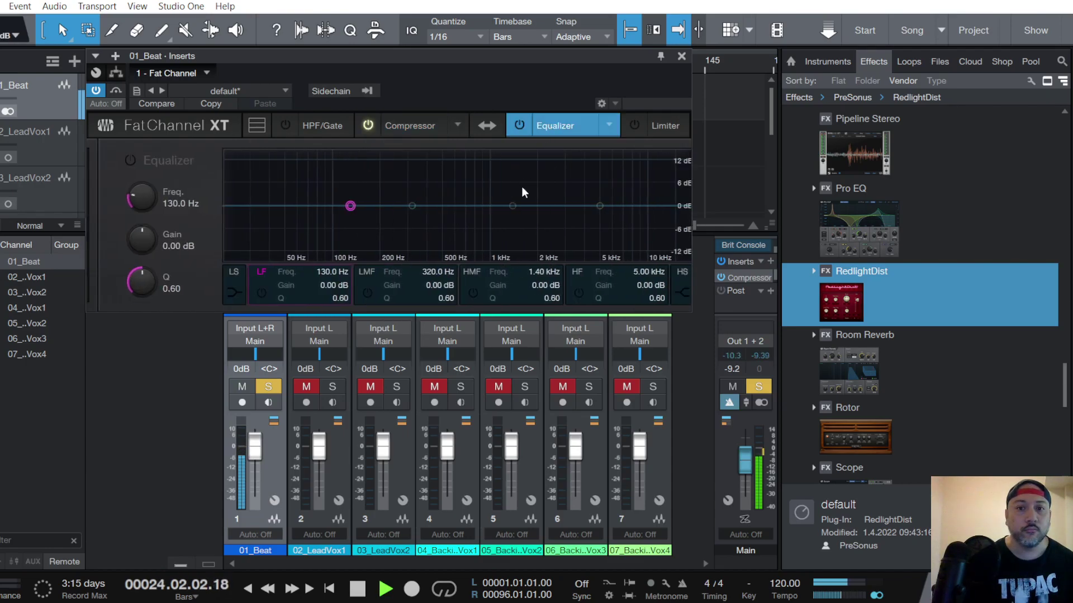
{"action": "left_click", "coordinate": [518, 125]}
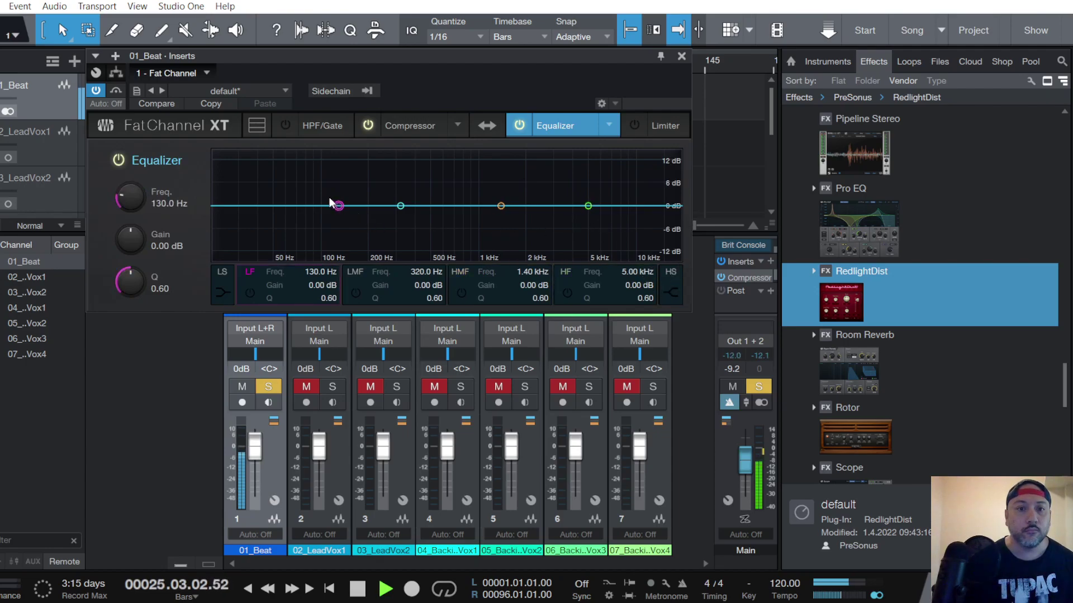
{"action": "left_click_drag", "start_coordinate": [339, 206], "coordinate": [317, 193]}
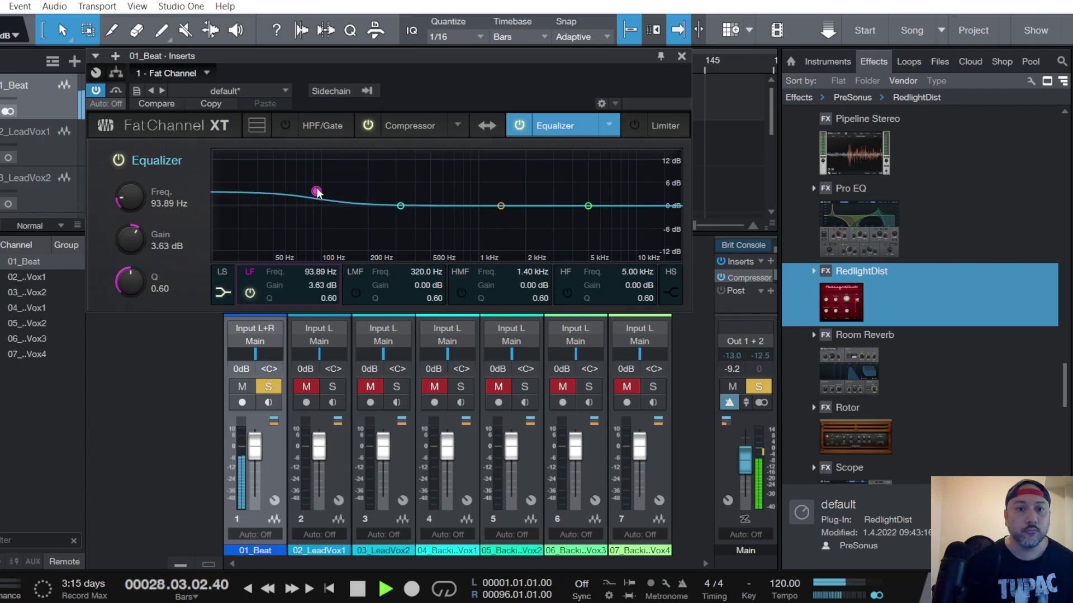
{"action": "left_click", "coordinate": [670, 292]}
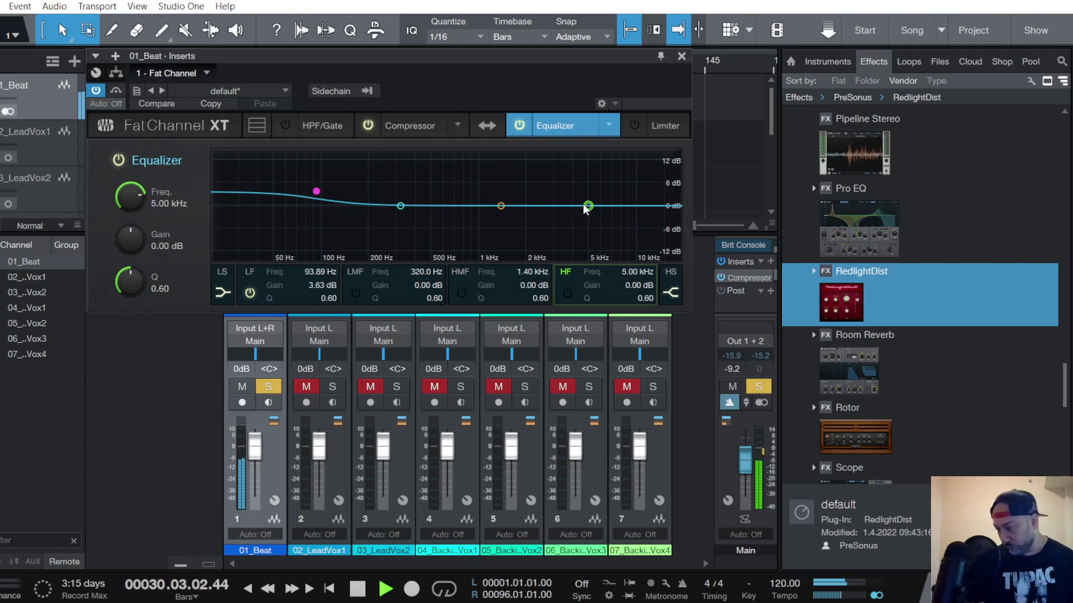
{"action": "left_click_drag", "start_coordinate": [589, 207], "coordinate": [602, 215]}
{"action": "left_click_drag", "start_coordinate": [501, 206], "coordinate": [523, 199]}
{"action": "left_click_drag", "start_coordinate": [400, 206], "coordinate": [352, 204]}
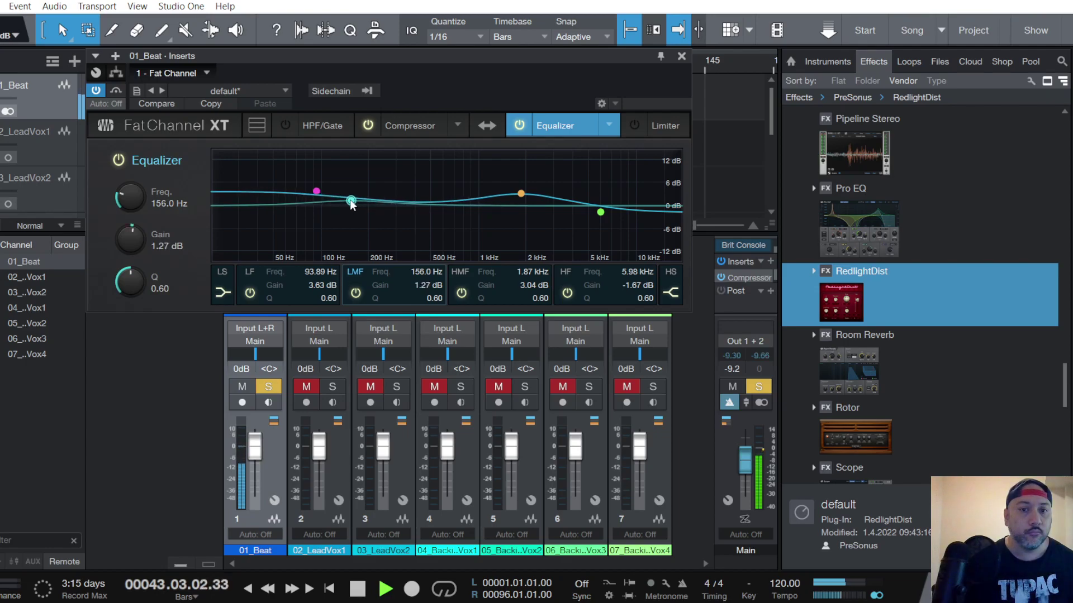
Enable the Fat Channel limiter on 01_Beat at -0.70 dB and close the insert window.
{"action": "left_click", "coordinate": [654, 128]}
{"action": "left_click_drag", "start_coordinate": [583, 247], "coordinate": [585, 249]}
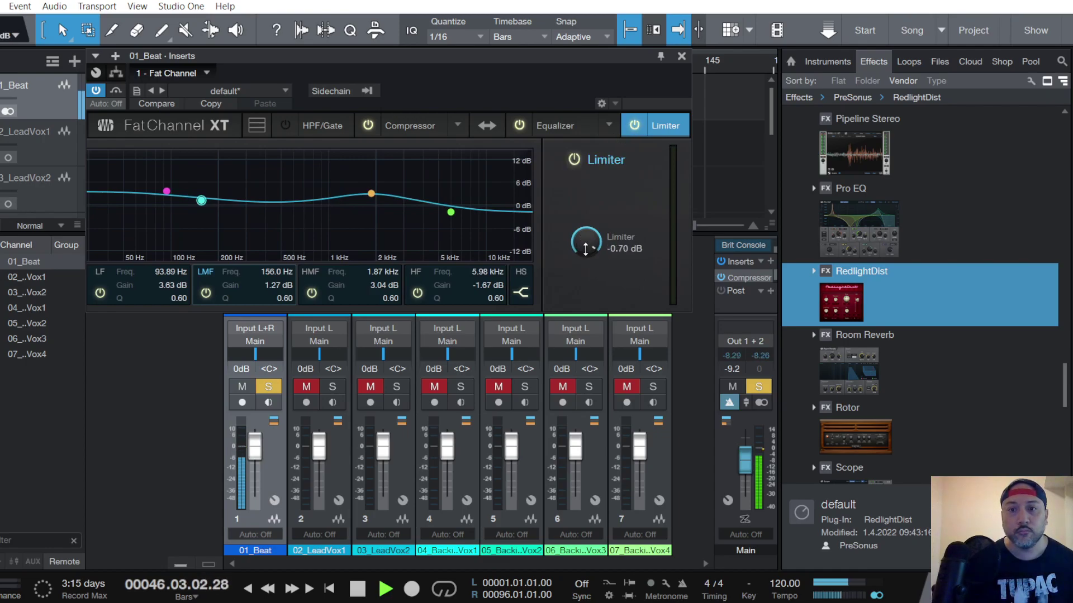
{"action": "left_click", "coordinate": [681, 55]}
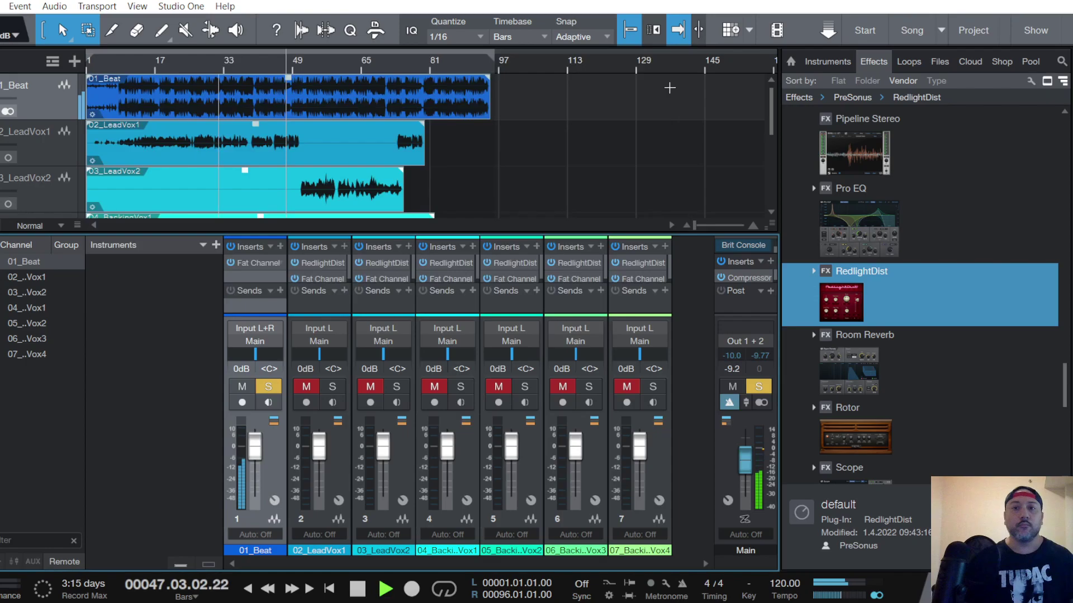
Reopen the 01_Beat Fat Channel and adjust the high-frequency shelf to 5.84 kHz and -0.88 dB.
{"action": "left_click", "coordinate": [256, 262]}
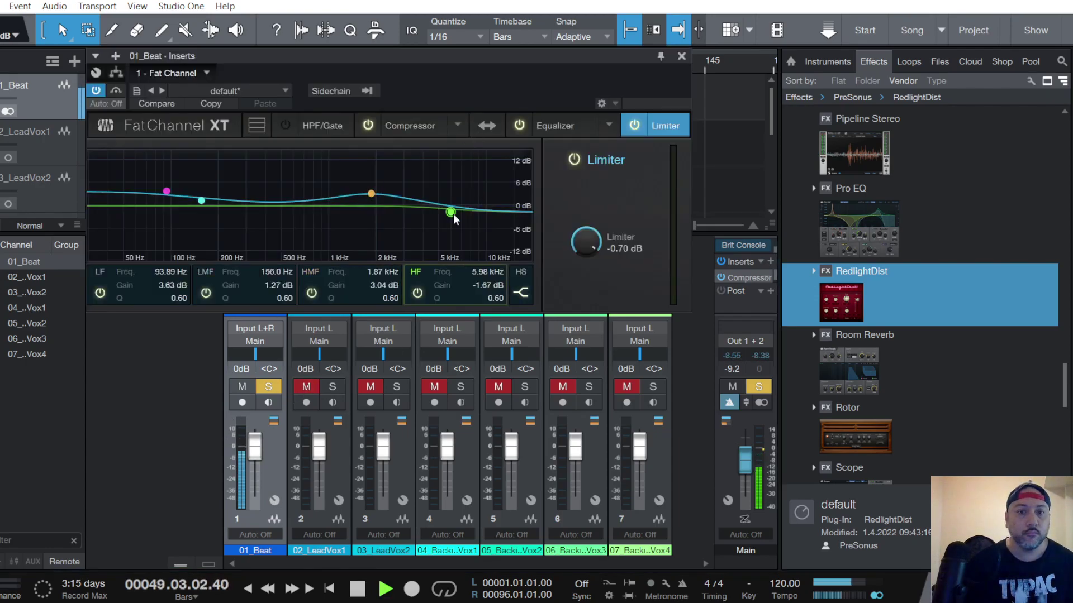
{"action": "left_click_drag", "start_coordinate": [451, 212], "coordinate": [450, 211]}
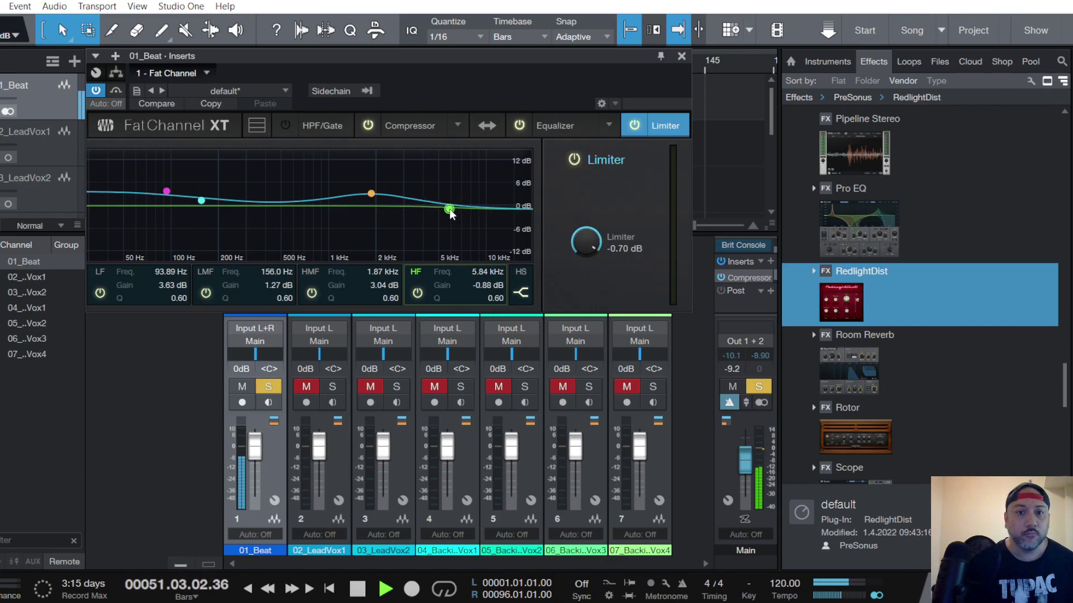
{"action": "left_click", "coordinate": [681, 58]}
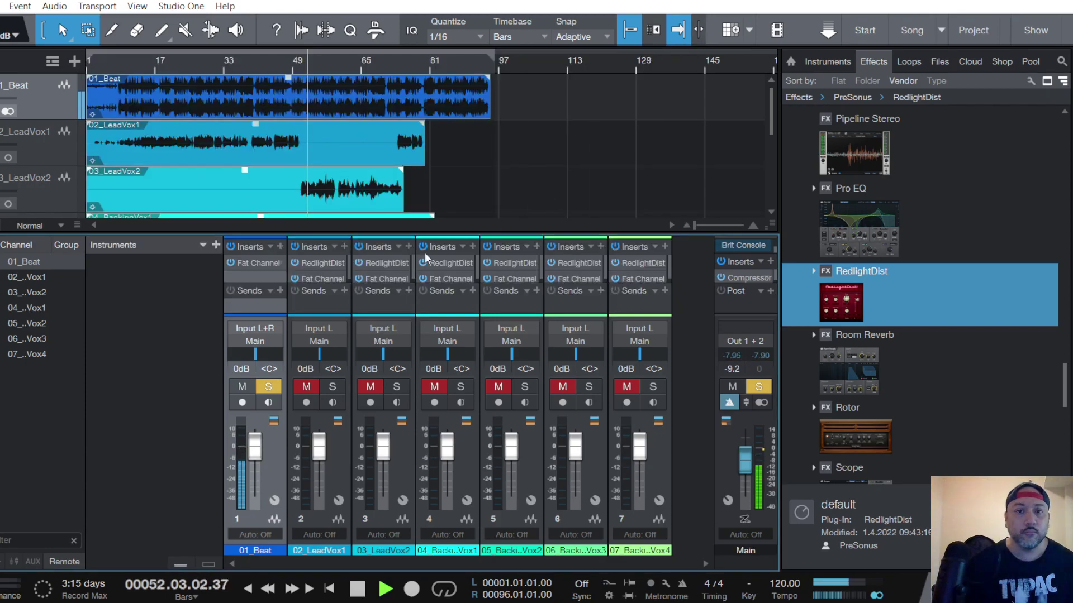
Select 02_LeadVox1, restart playback from bar 10, and unmute and solo this vocal alongside the beat.
{"action": "left_click", "coordinate": [52, 154]}
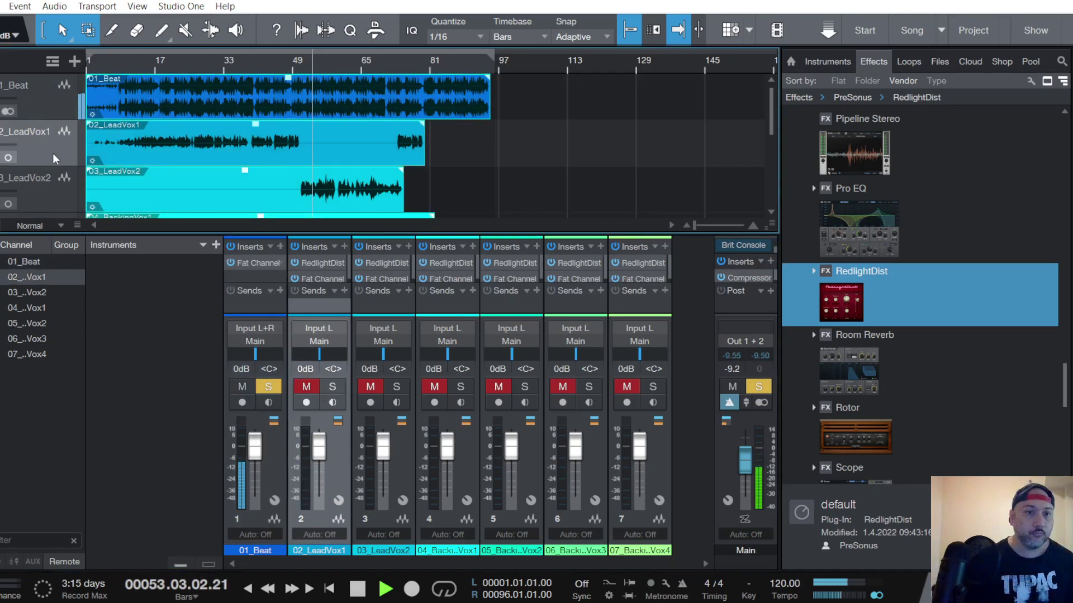
{"action": "key", "text": "space"}
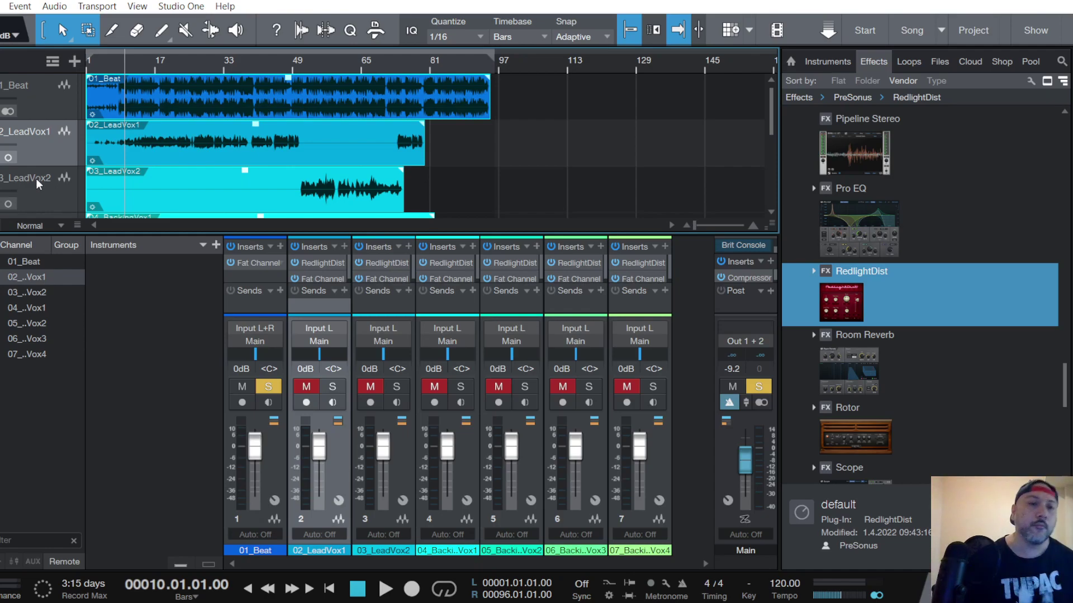
{"action": "key", "text": "space"}
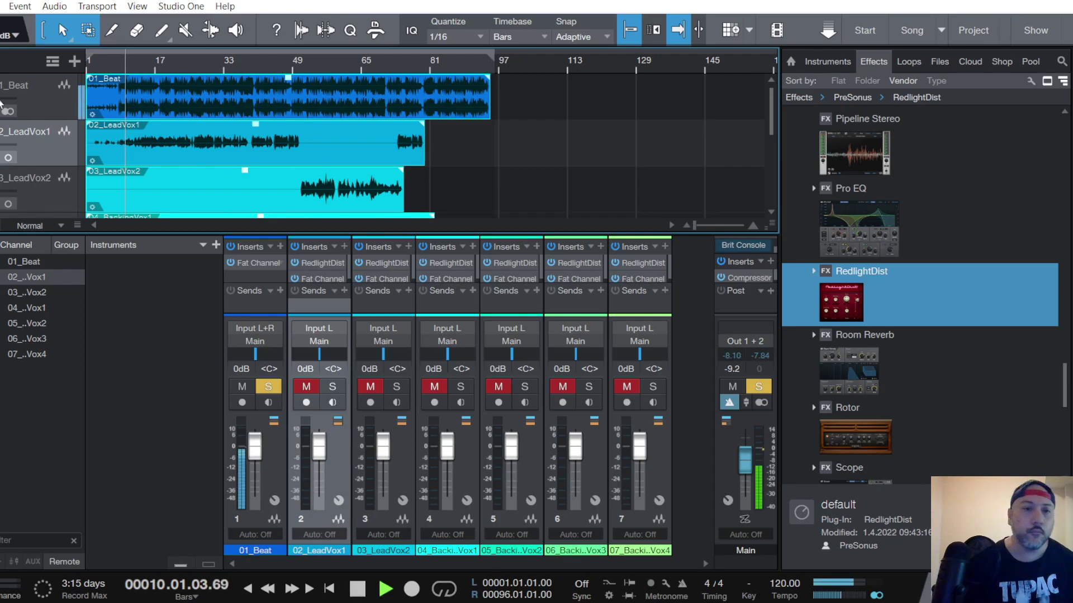
{"action": "left_click", "coordinate": [307, 386]}
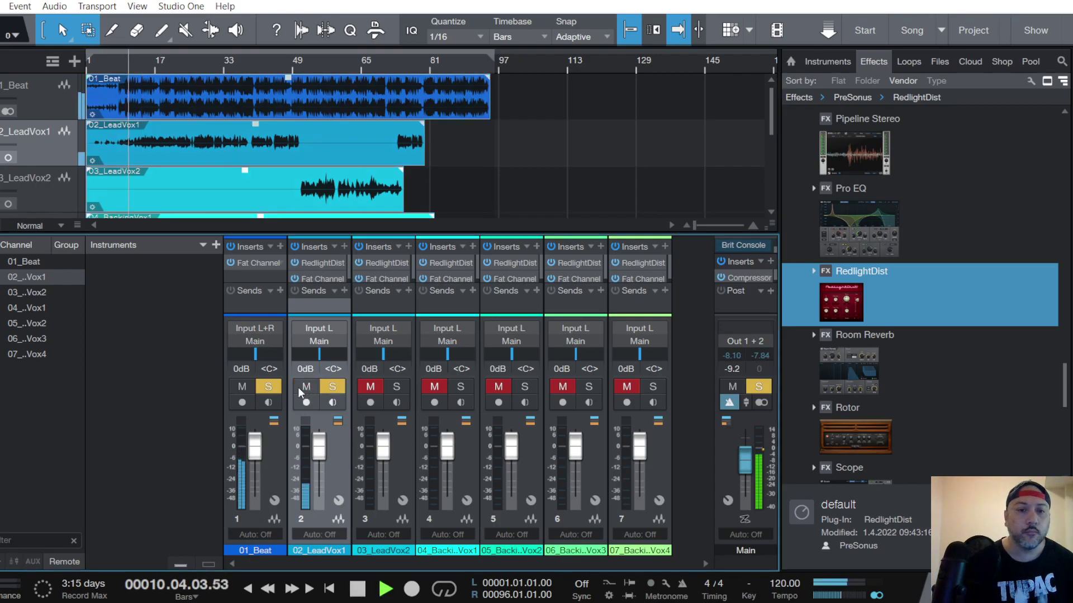
Try RedlightDist on 02_LeadVox1 with the Transistor type, two stages and a drive of 1.95.
{"action": "double_click", "coordinate": [324, 263]}
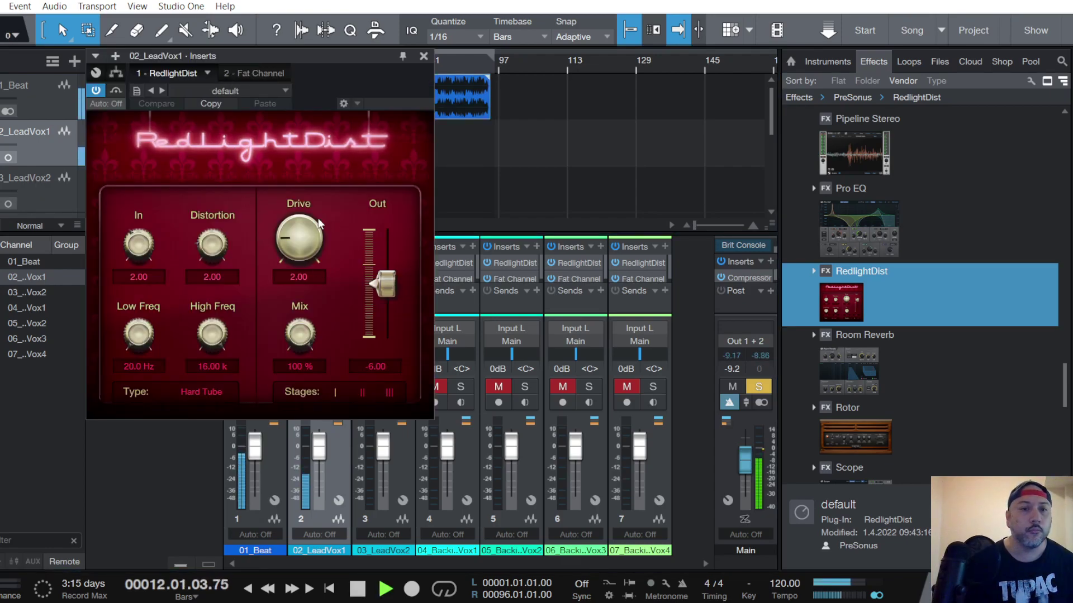
{"action": "left_click", "coordinate": [192, 391]}
{"action": "left_click", "coordinate": [219, 463]}
{"action": "mouse_move", "coordinate": [300, 239]}
{"action": "left_mouse_down"}
{"action": "mouse_move", "coordinate": [302, 204]}
{"action": "mouse_move", "coordinate": [311, 240]}
{"action": "mouse_move", "coordinate": [306, 142]}
{"action": "mouse_move", "coordinate": [303, 244]}
{"action": "left_mouse_up"}
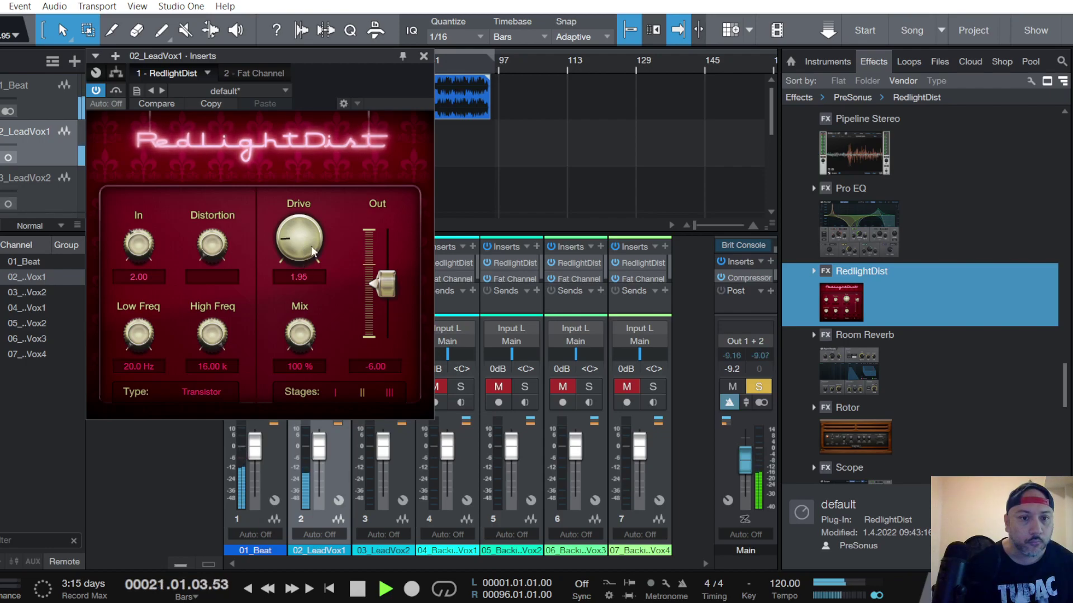
Remove RedlightDist from the 02_LeadVox1 inserts, leaving only the Fat Channel.
{"action": "left_click", "coordinate": [254, 73]}
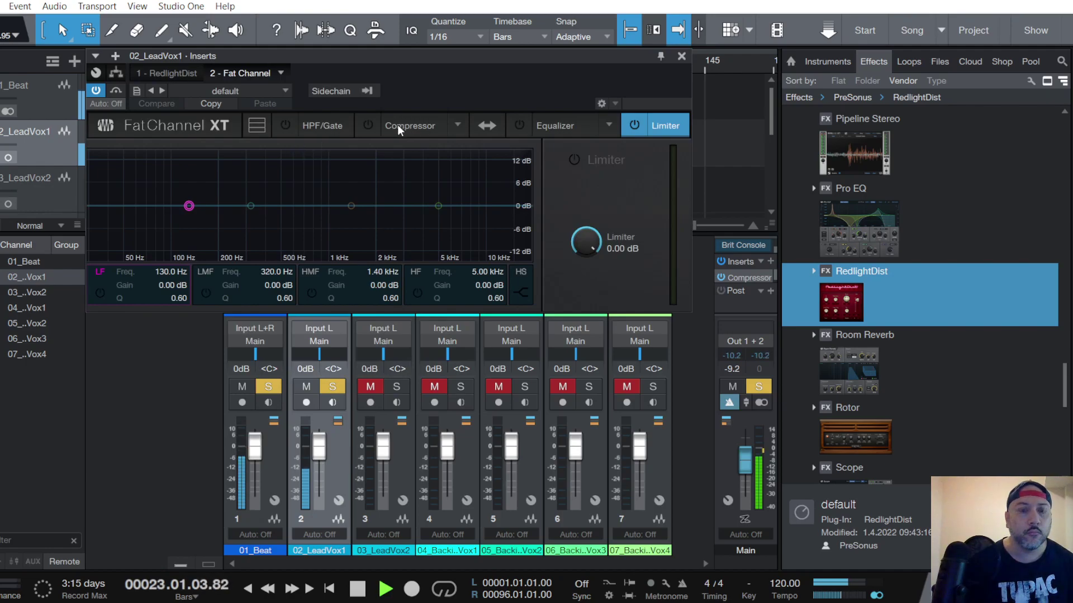
{"action": "left_click", "coordinate": [163, 72]}
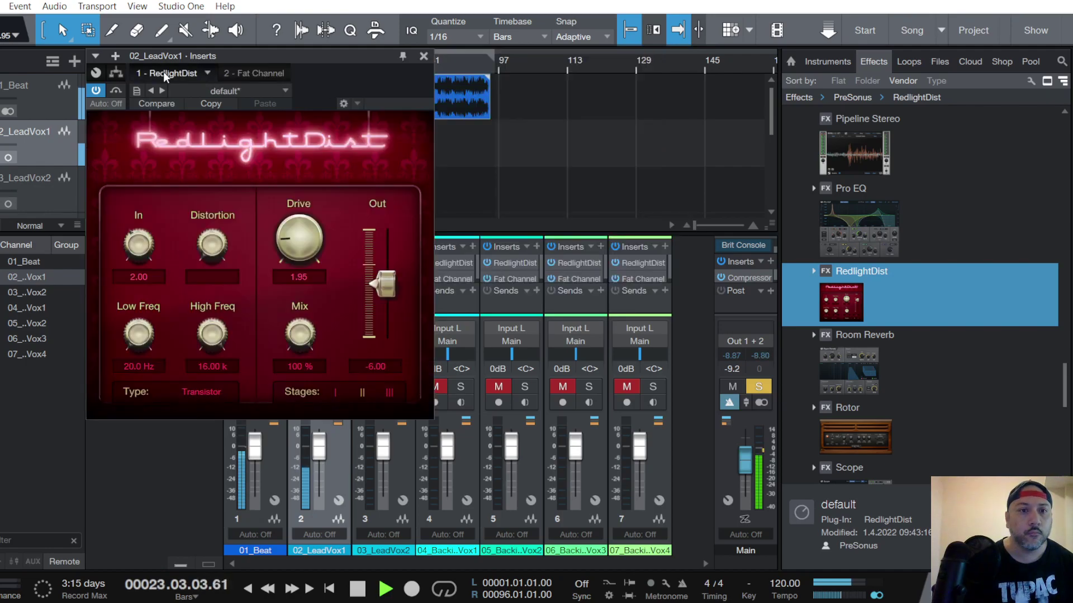
{"action": "left_click", "coordinate": [206, 73]}
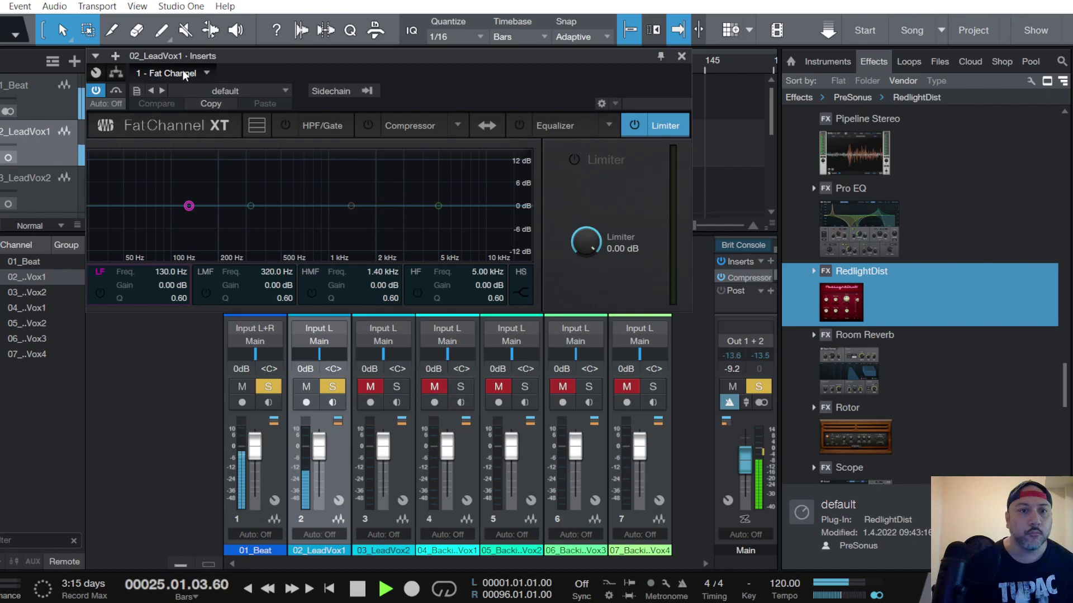
Enable the FET Comp model in the 02_LeadVox1 Fat Channel with input -26.48 dB and output -8.68 dB.
{"action": "left_click", "coordinate": [456, 128]}
{"action": "left_click", "coordinate": [525, 174]}
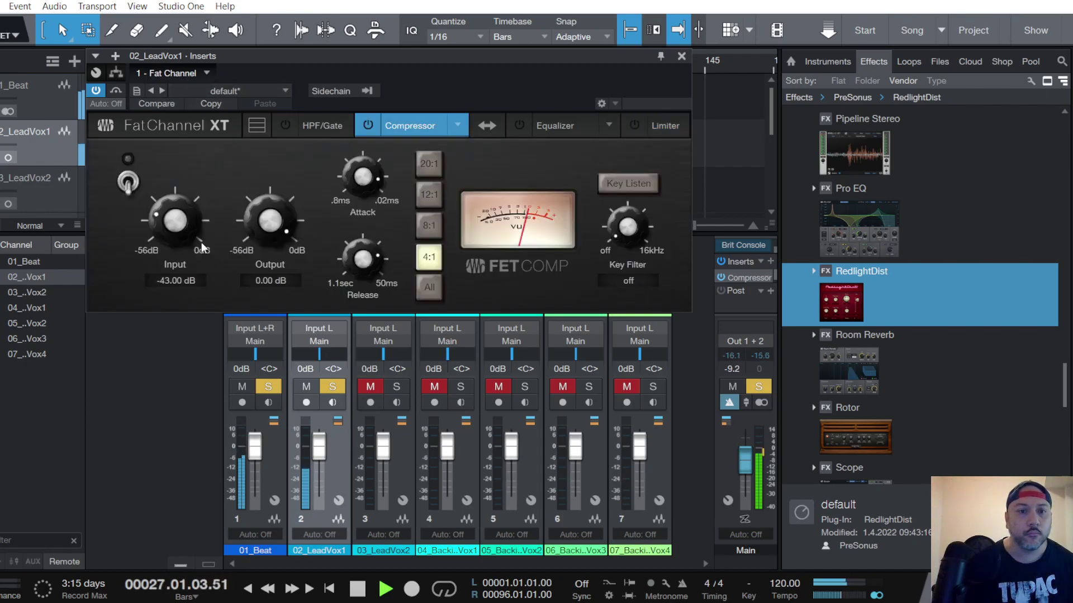
{"action": "left_click", "coordinate": [124, 190]}
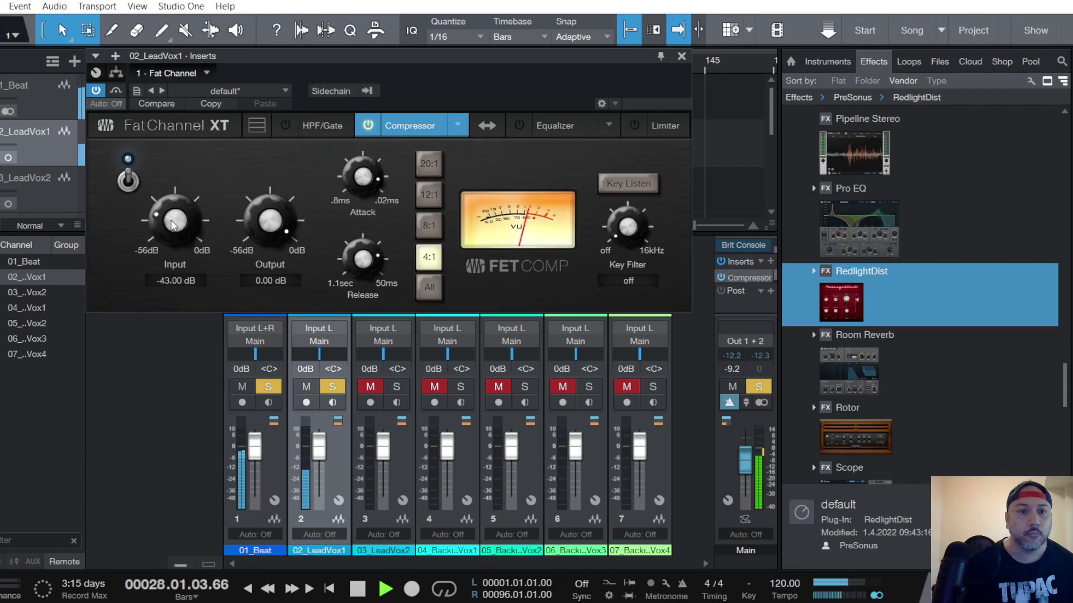
{"action": "left_click_drag", "start_coordinate": [262, 226], "coordinate": [268, 268]}
{"action": "left_click_drag", "start_coordinate": [181, 226], "coordinate": [183, 181]}
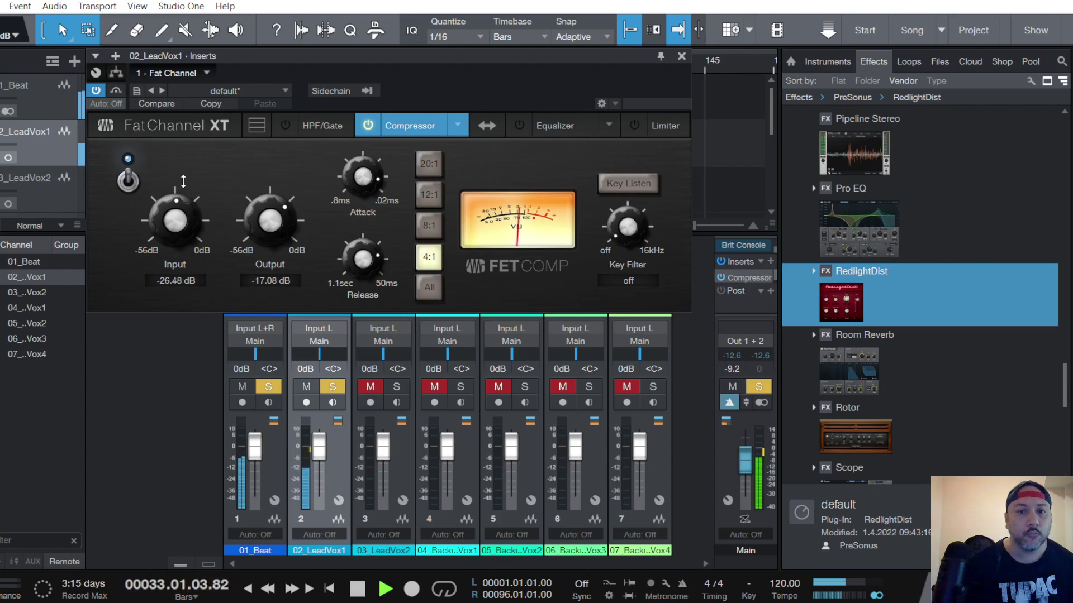
{"action": "left_click_drag", "start_coordinate": [262, 221], "coordinate": [261, 191]}
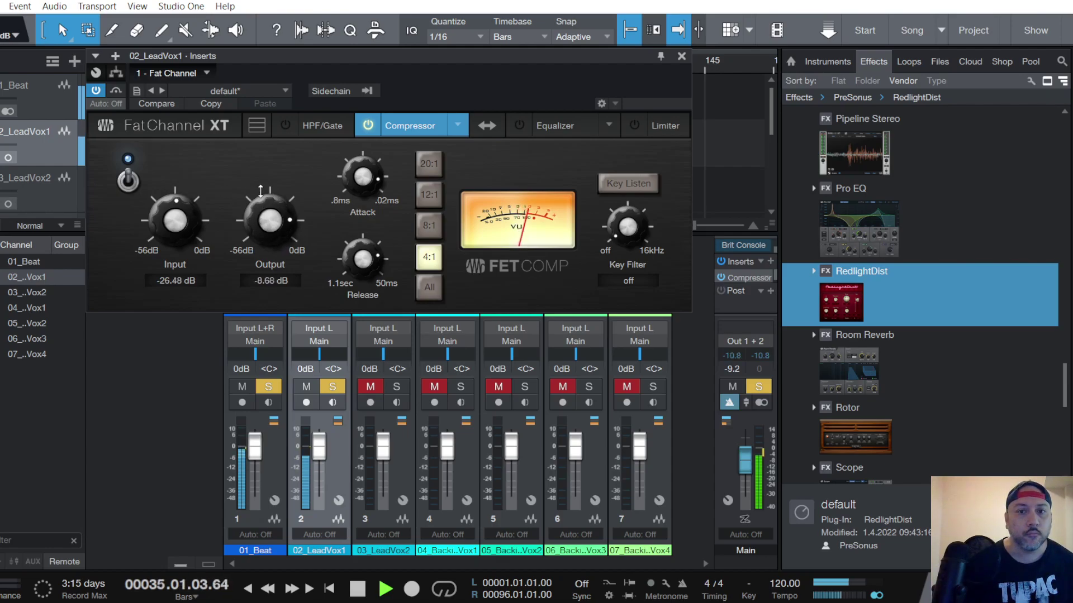
Equalize 02_LeadVox1 with a high shelf at 5.65 kHz, +2.06 dB, a 2 kHz boost of 2.45 dB and a 510.4 Hz cut of 1.67 dB.
{"action": "left_click", "coordinate": [569, 125]}
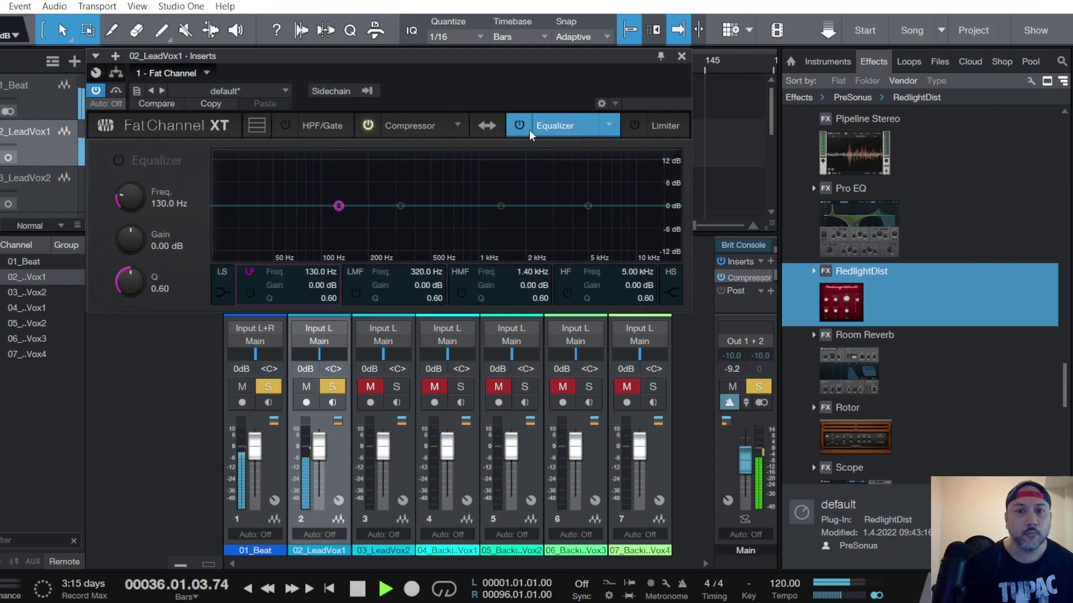
{"action": "left_click", "coordinate": [521, 125]}
{"action": "left_click_drag", "start_coordinate": [588, 206], "coordinate": [597, 199]}
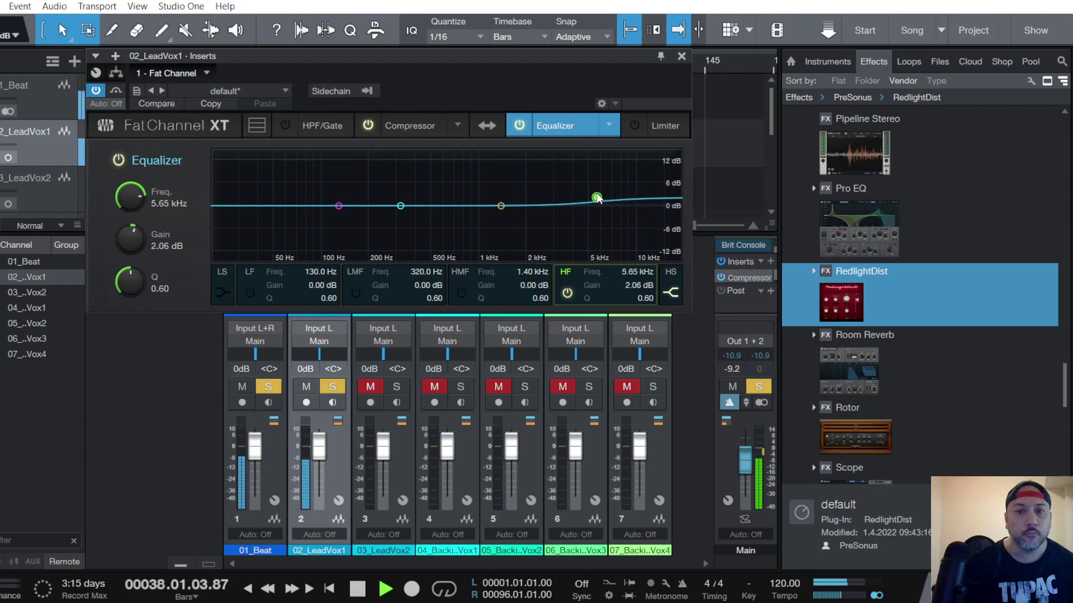
{"action": "left_click", "coordinate": [501, 206]}
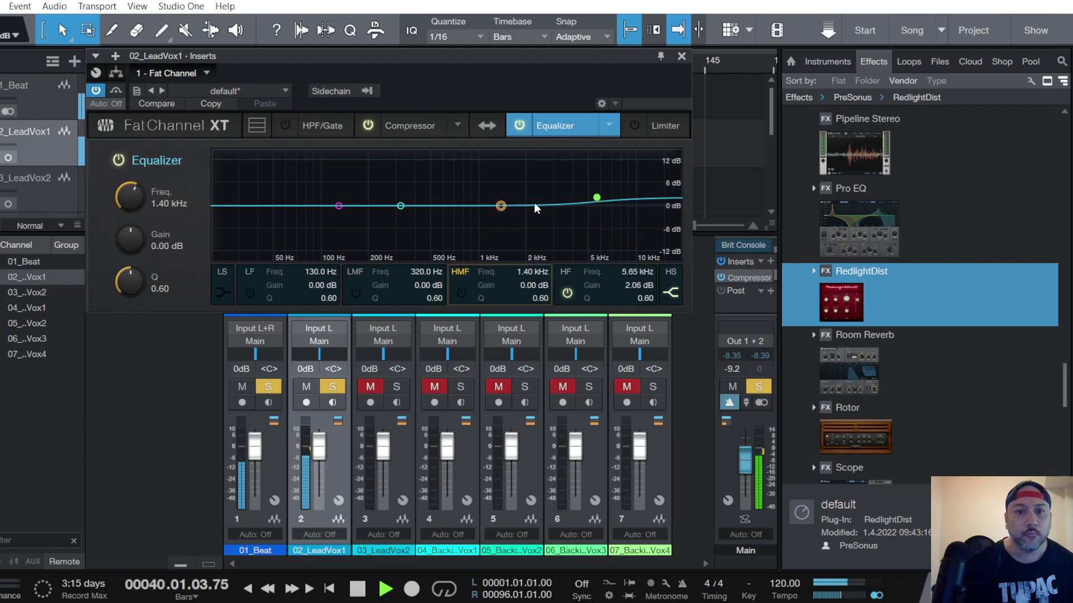
{"action": "left_click_drag", "start_coordinate": [501, 205], "coordinate": [527, 197]}
{"action": "left_click_drag", "start_coordinate": [400, 205], "coordinate": [436, 216]}
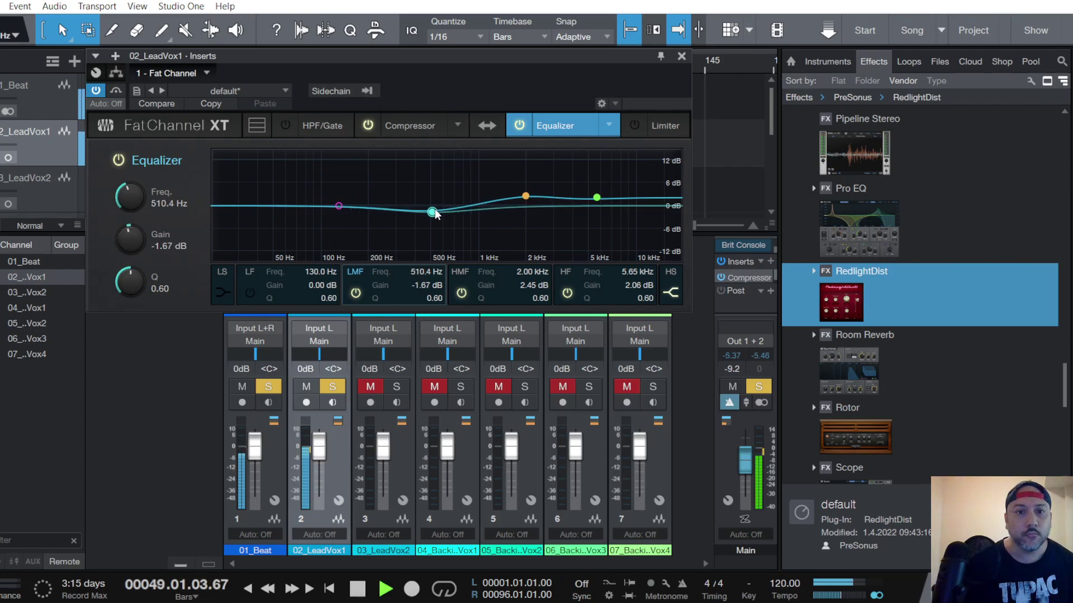
Turn on the gate and limiter in the 02_LeadVox1 Fat Channel and set its high-pass filter to 152 Hz.
{"action": "left_click", "coordinate": [324, 126]}
{"action": "left_click_drag", "start_coordinate": [121, 223], "coordinate": [128, 159]}
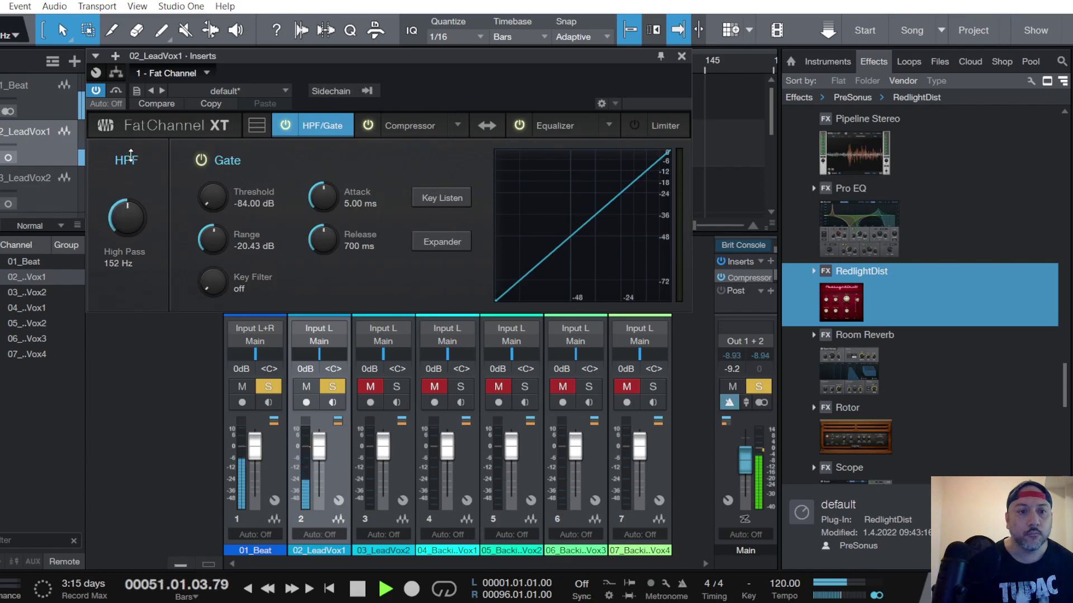
{"action": "left_click", "coordinate": [665, 126]}
{"action": "left_click", "coordinate": [637, 125]}
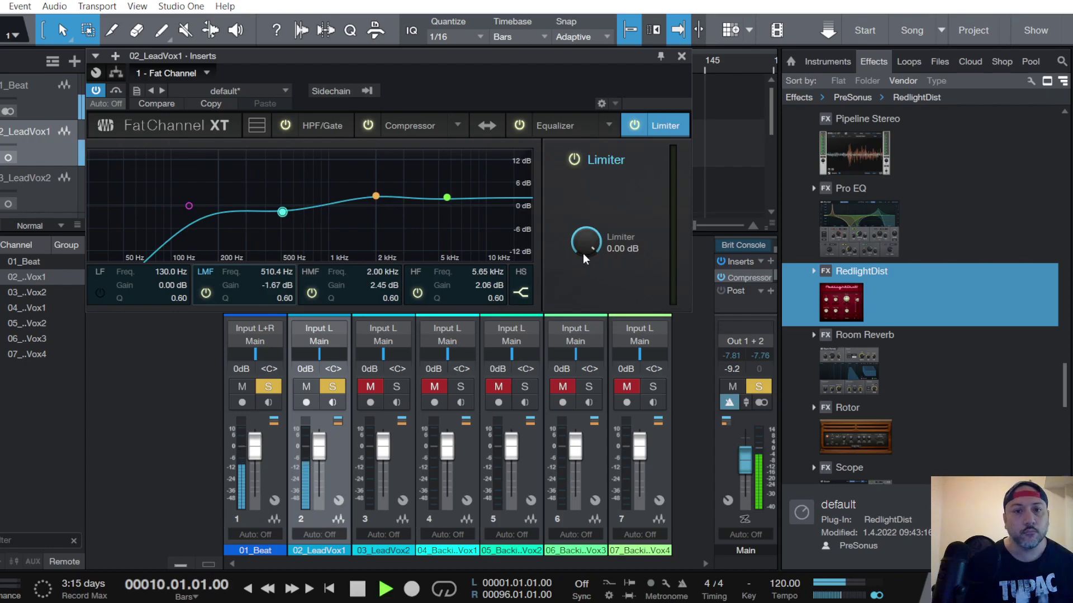
Set the 02_LeadVox1 Fat Channel limiter to -4.06 dB and add a Compressor to the same channel's inserts.
{"action": "left_click_drag", "start_coordinate": [583, 245], "coordinate": [587, 252]}
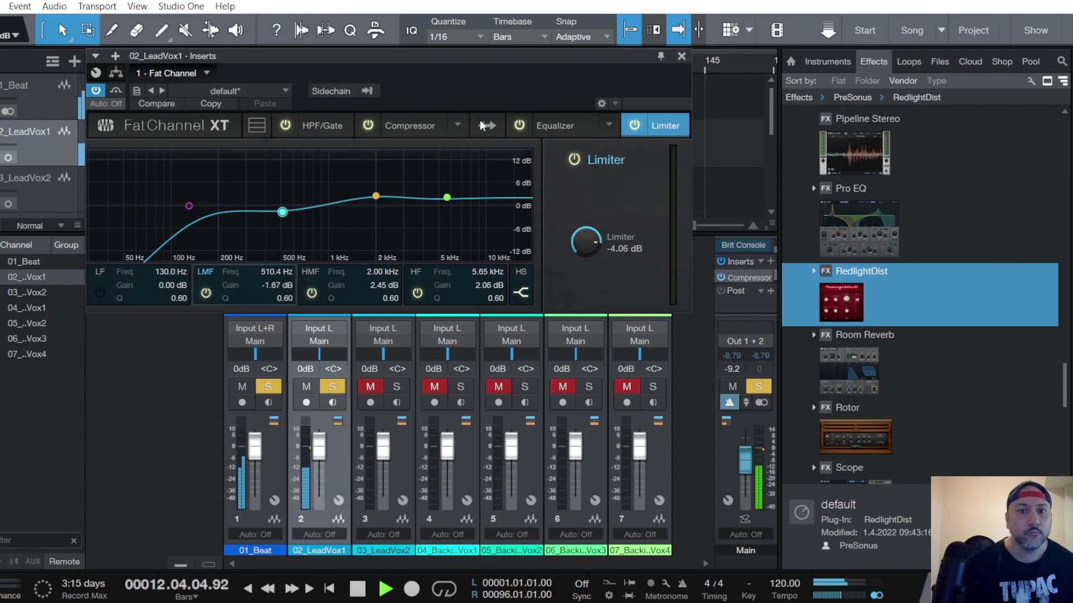
{"action": "scroll", "coordinate": [934, 217], "scroll_direction": "up", "scroll_amount": 8}
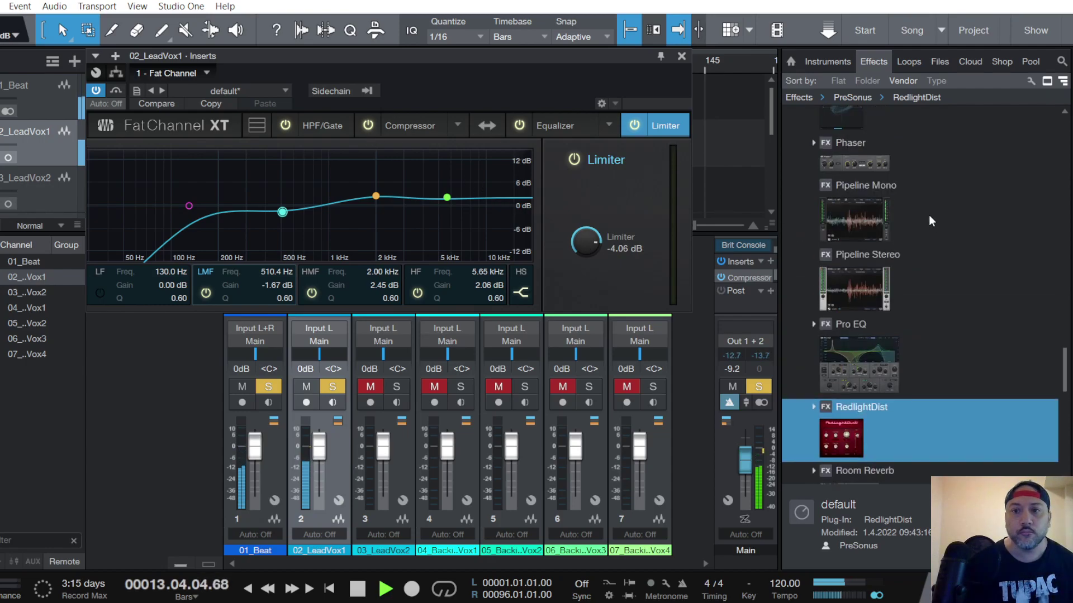
{"action": "scroll", "coordinate": [922, 213], "scroll_direction": "up", "scroll_amount": 10}
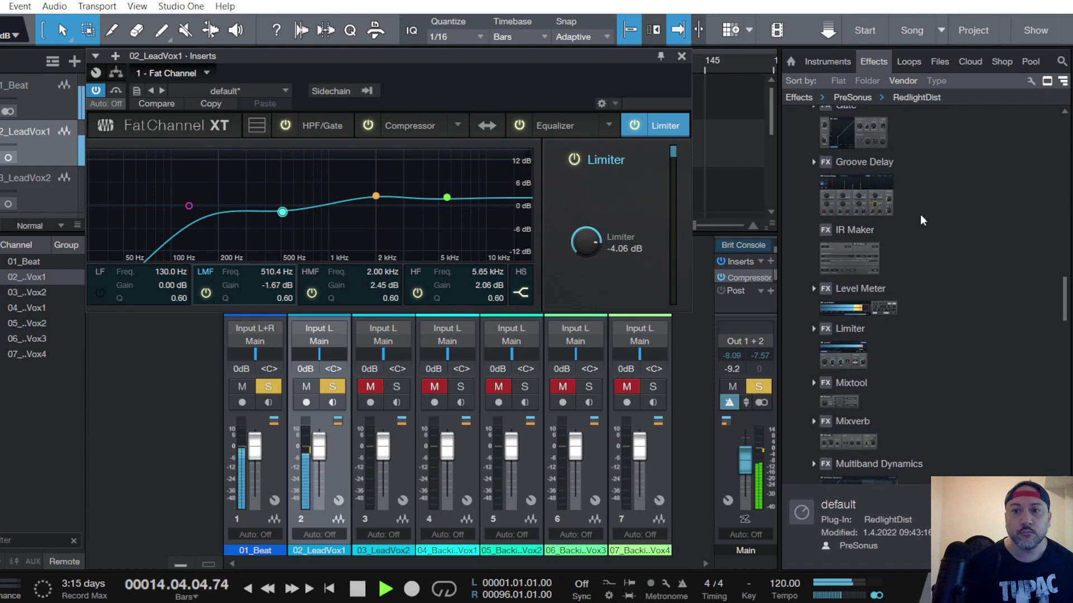
{"action": "scroll", "coordinate": [918, 213], "scroll_direction": "up", "scroll_amount": 6}
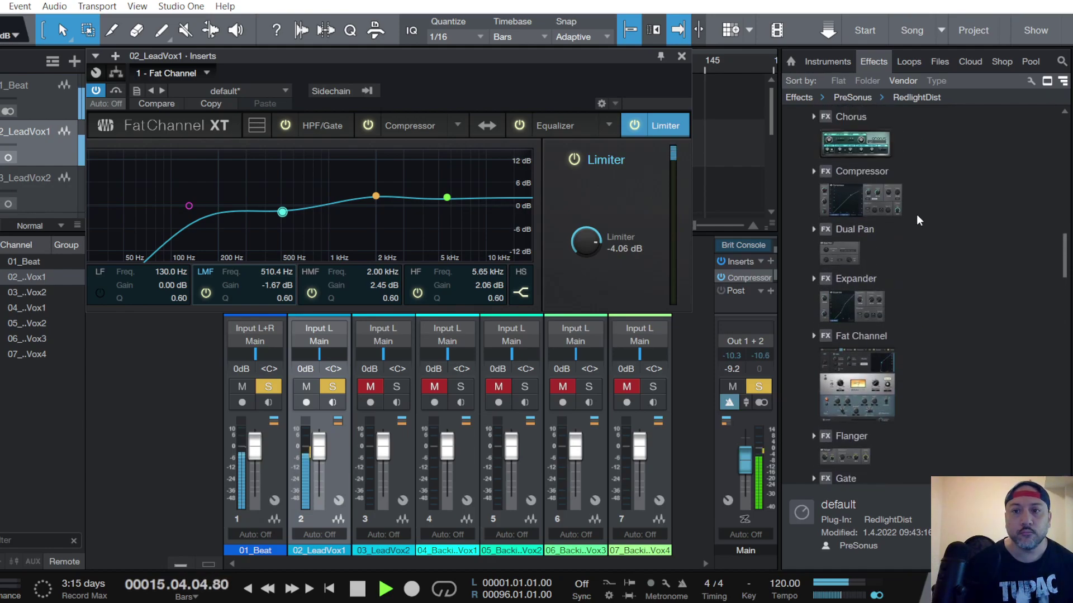
{"action": "left_click_drag", "start_coordinate": [869, 181], "coordinate": [246, 95]}
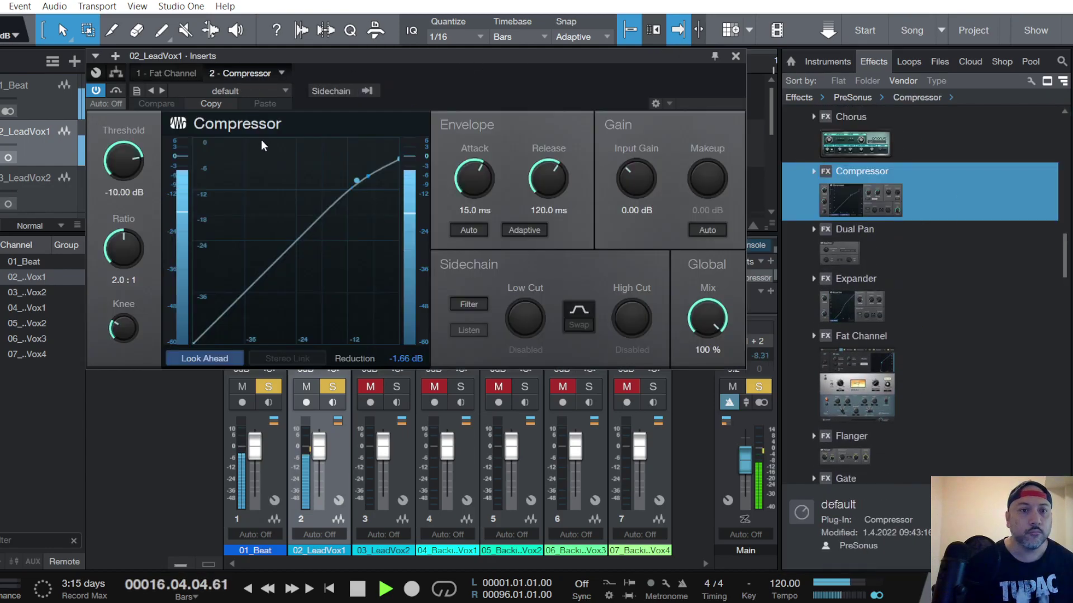
Load the DeEsser-S1 preset in the 02_LeadVox1 Compressor and set its threshold to -26.68 dB.
{"action": "left_click", "coordinate": [243, 91]}
{"action": "left_click", "coordinate": [212, 192]}
{"action": "left_click", "coordinate": [232, 206]}
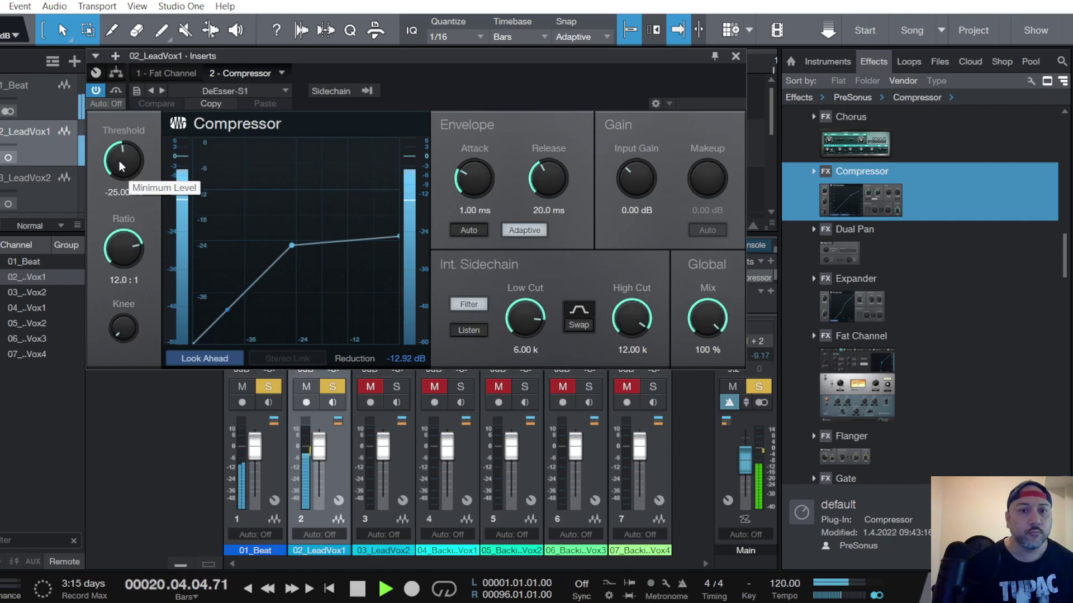
{"action": "left_click_drag", "start_coordinate": [119, 166], "coordinate": [127, 173]}
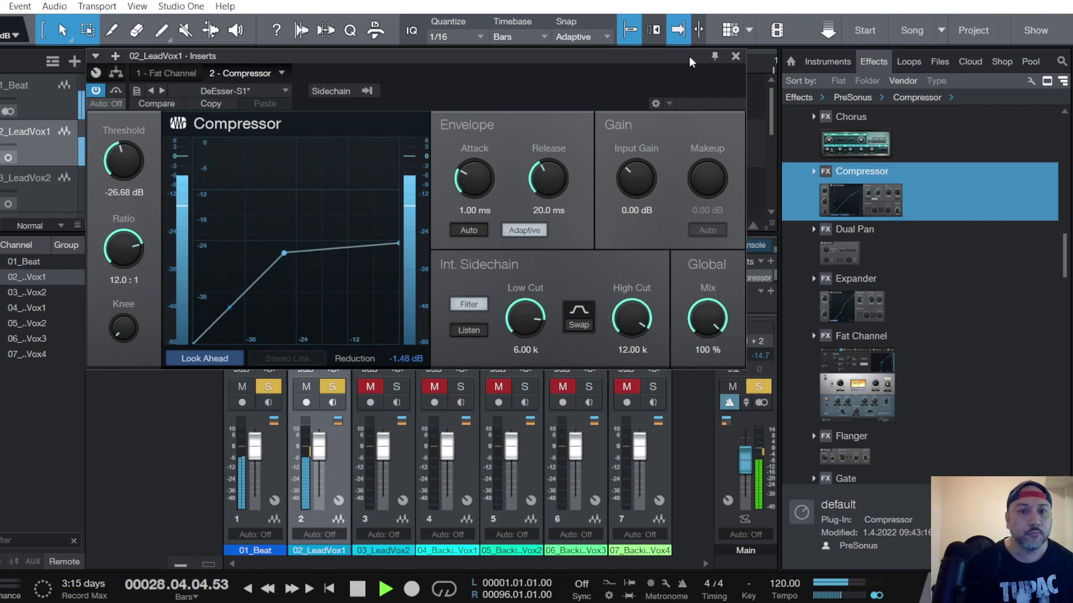
{"action": "left_click", "coordinate": [735, 56]}
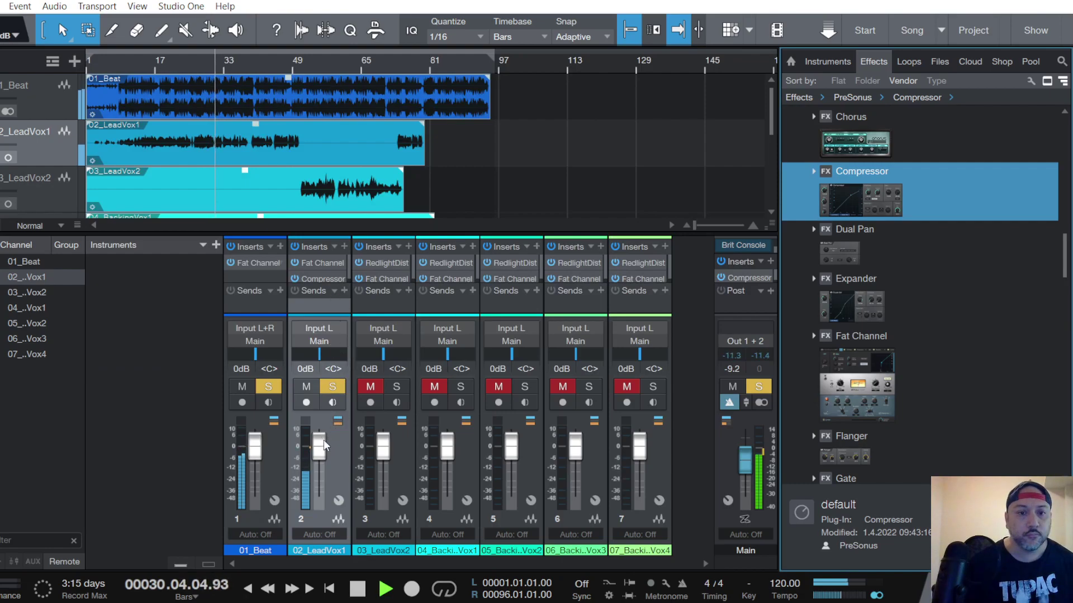
Raise the 02_LeadVox1 channel fader to +0.8 dB.
{"action": "left_click_drag", "start_coordinate": [318, 454], "coordinate": [321, 451]}
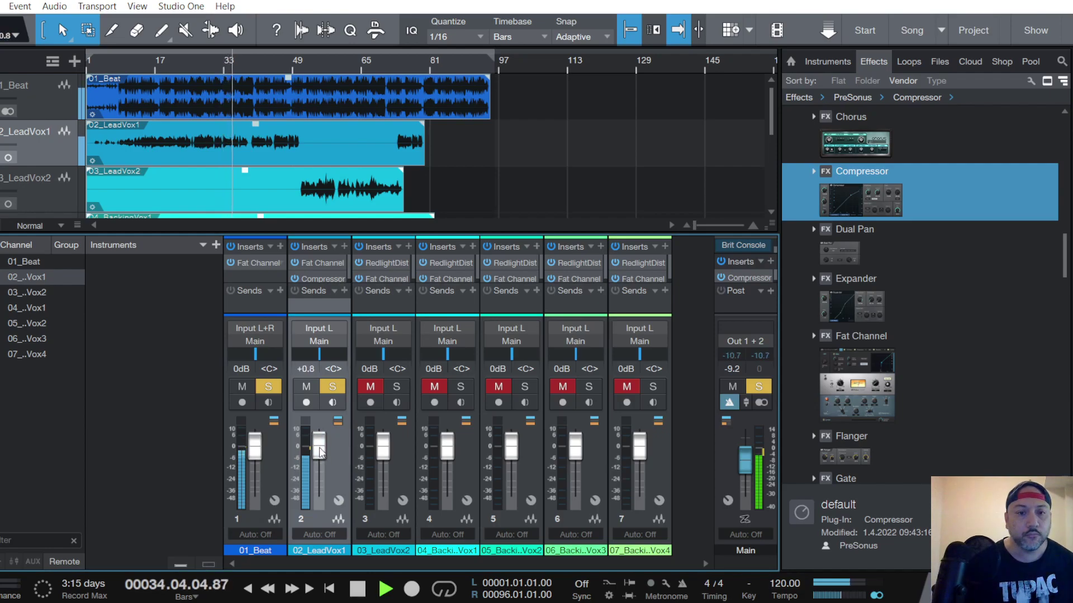
{"action": "left_click_drag", "start_coordinate": [320, 452], "coordinate": [321, 448]}
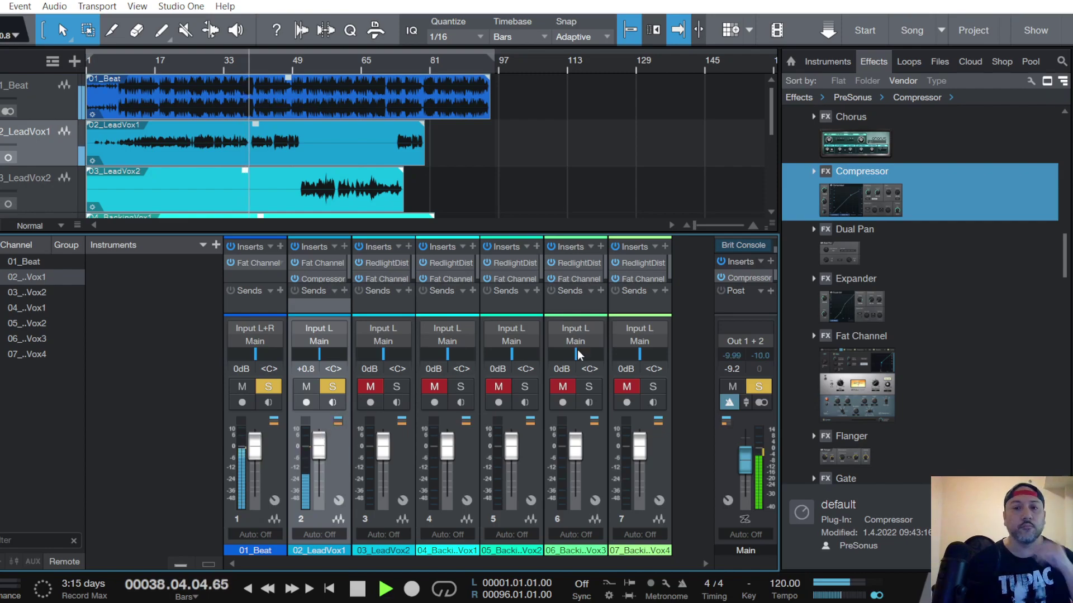
Set the threshold of the Main channel's Compressor to -9.12 dB and stop playback.
{"action": "left_click", "coordinate": [745, 277]}
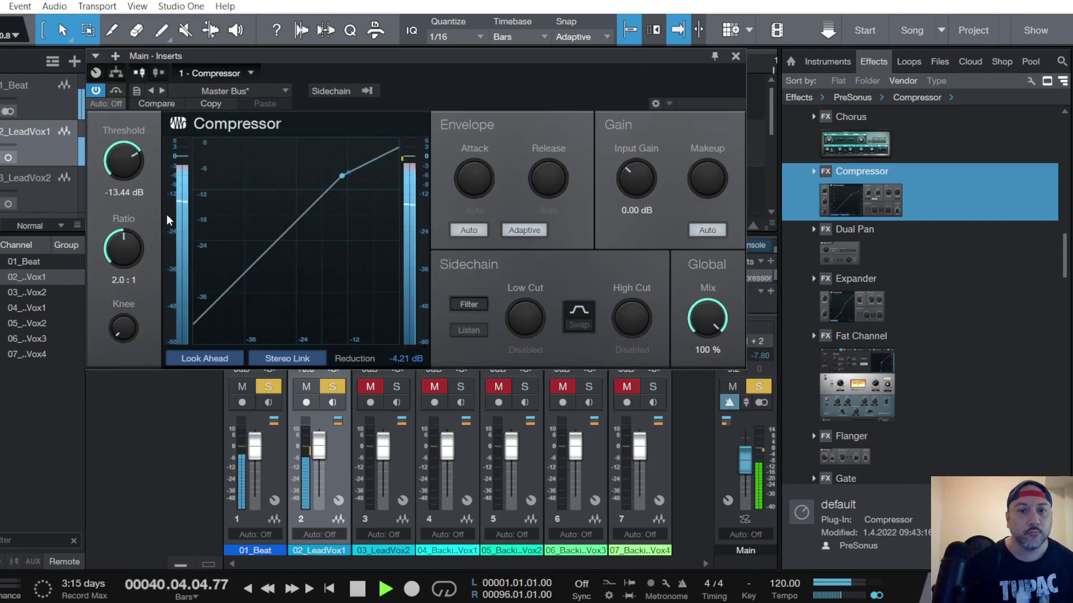
{"action": "left_click_drag", "start_coordinate": [128, 165], "coordinate": [134, 155]}
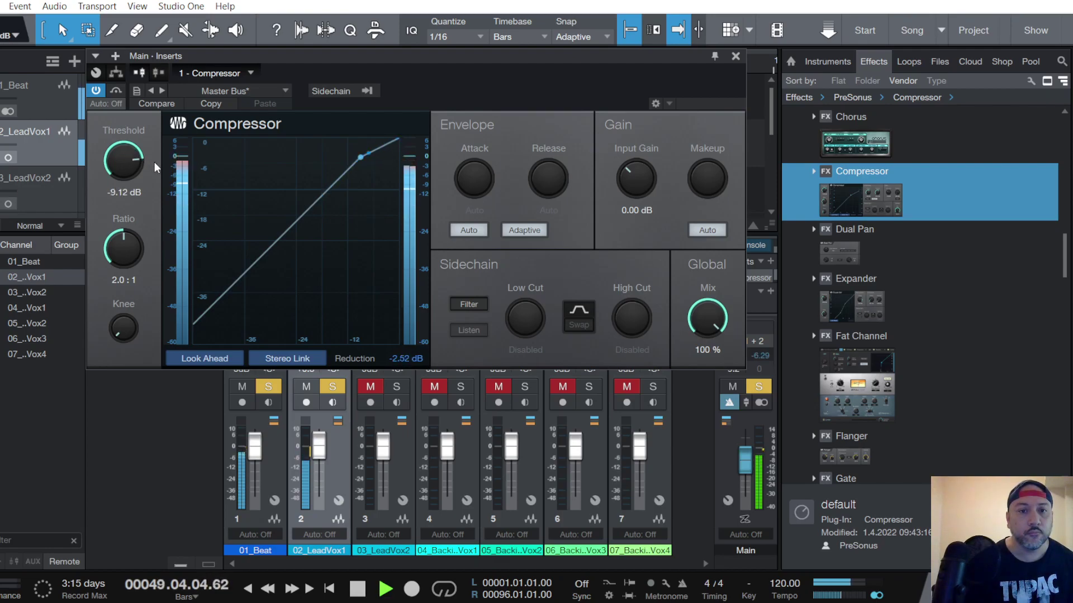
{"action": "left_click", "coordinate": [736, 55]}
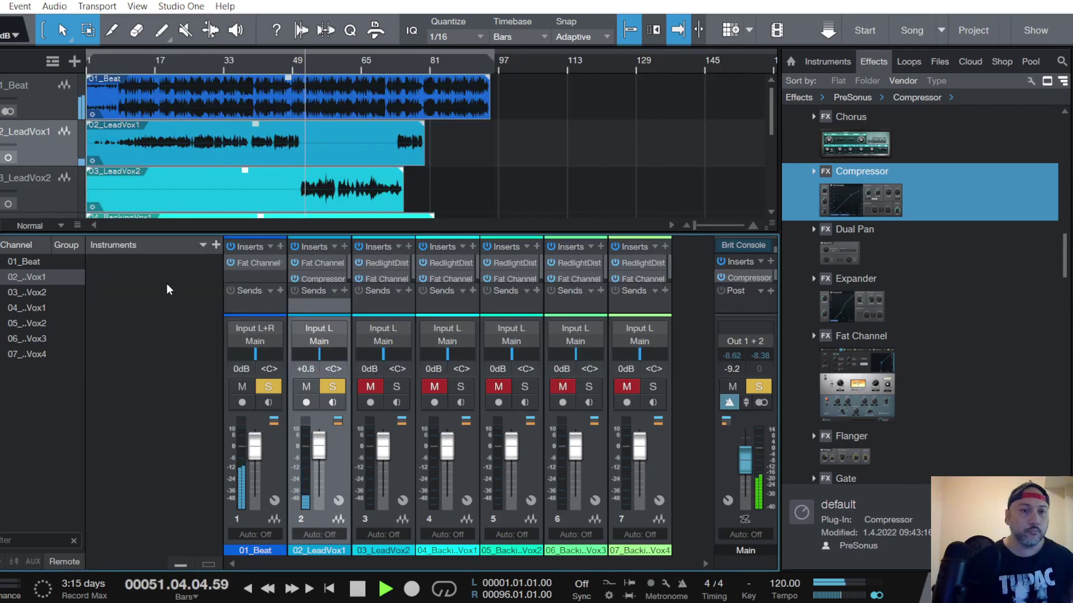
{"action": "key", "text": "space"}
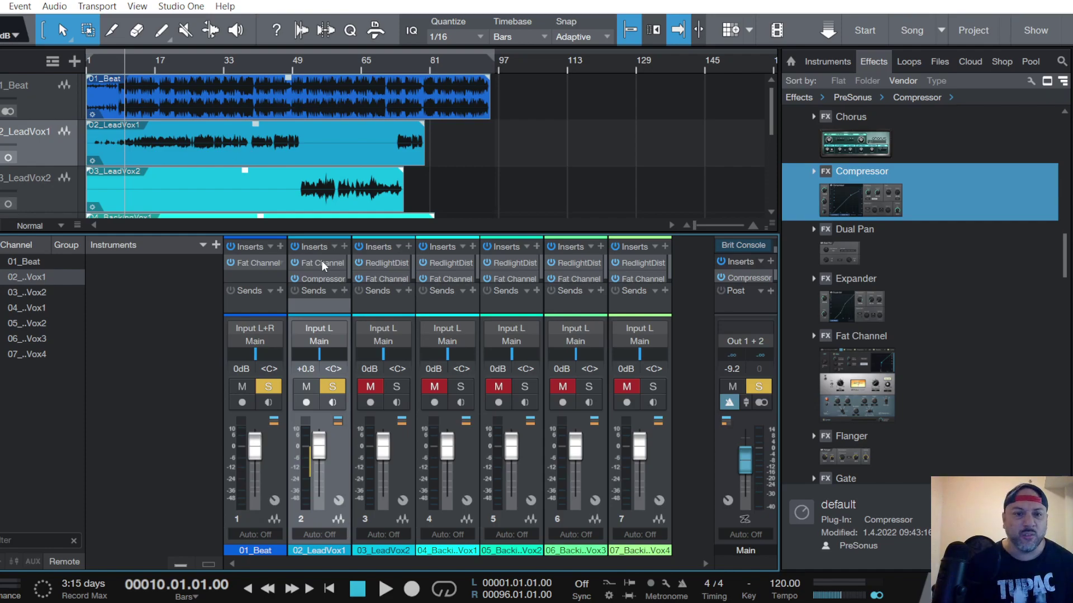
Remove RedlightDist from the inserts of channels 03_LeadVox2 through 07_BackingVox4 together.
{"action": "left_click", "coordinate": [390, 303]}
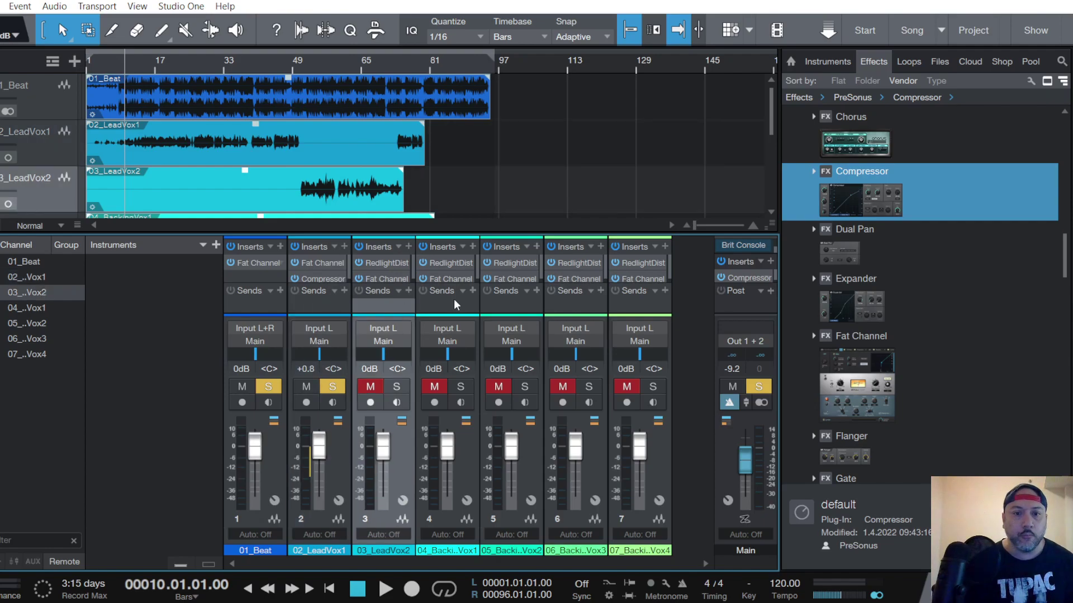
{"action": "left_click", "coordinate": [647, 305], "text": "shift"}
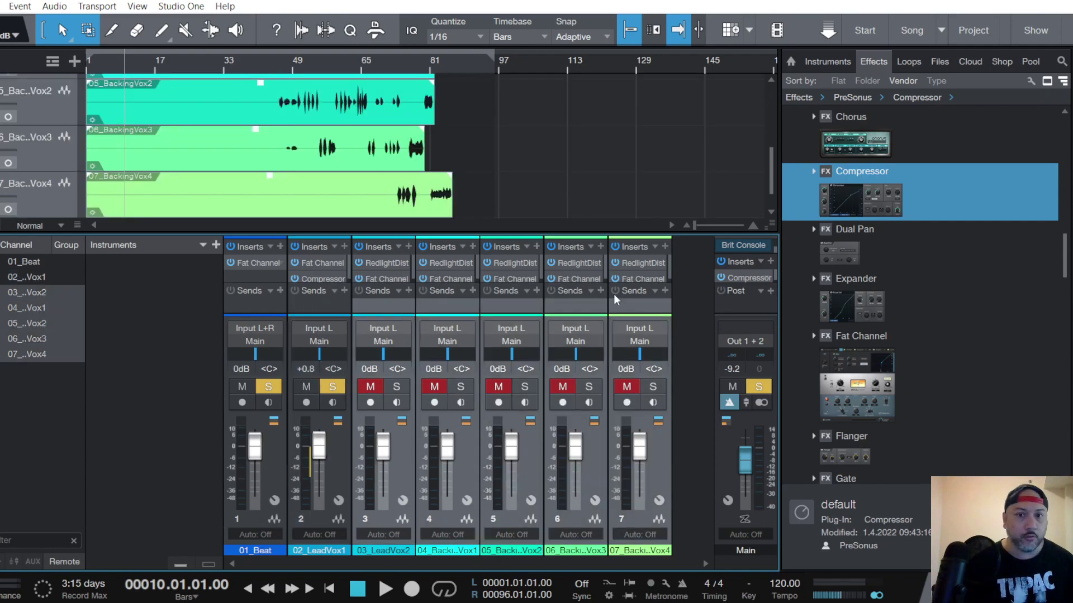
{"action": "right_click", "coordinate": [384, 262]}
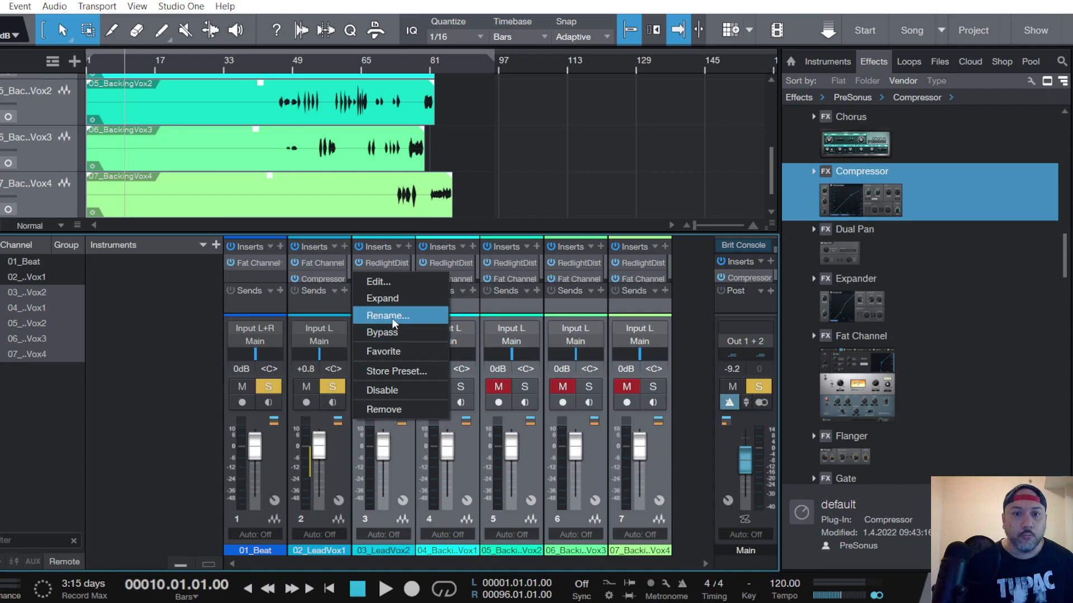
{"action": "left_click", "coordinate": [386, 410]}
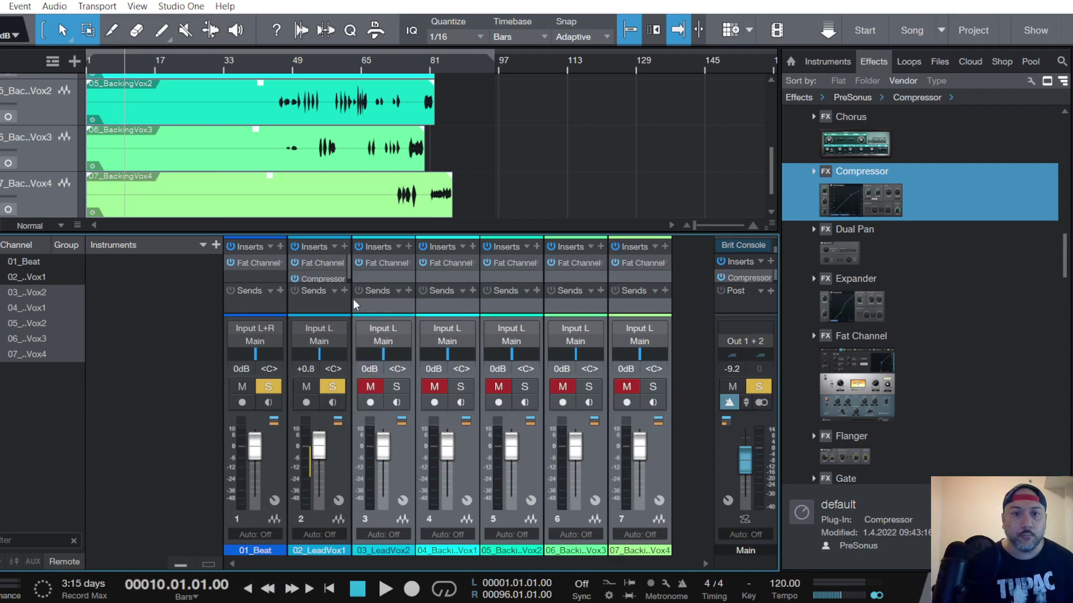
Review the 02_LeadVox1 insert settings: Fat Channel gate, compressor, equalizer bands and limiter, plus the de-esser Compressor.
{"action": "left_click", "coordinate": [331, 309]}
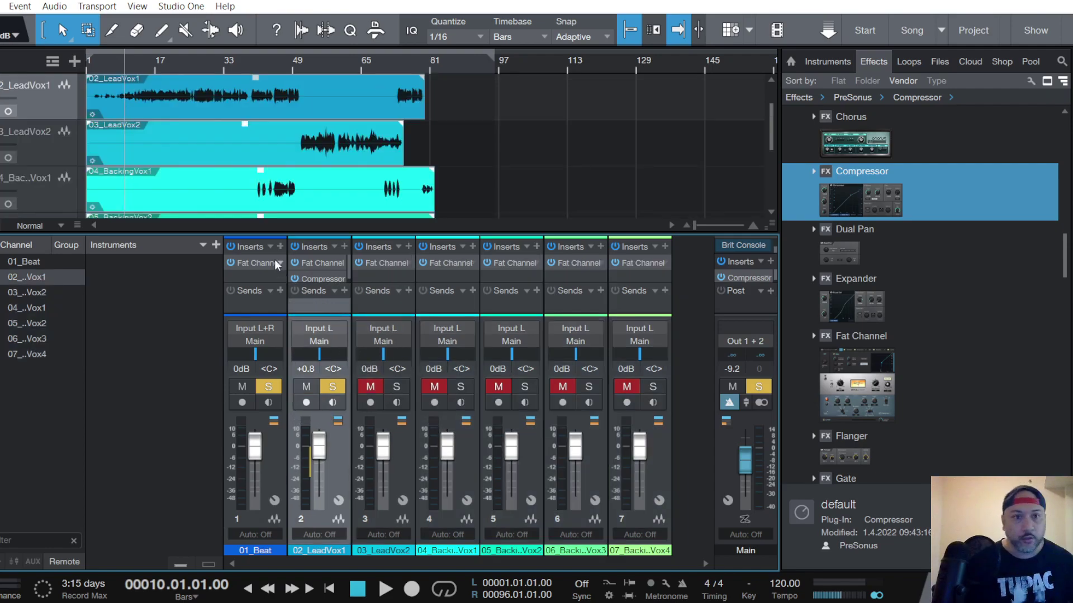
{"action": "scroll", "coordinate": [46, 152], "scroll_direction": "up", "scroll_amount": 1}
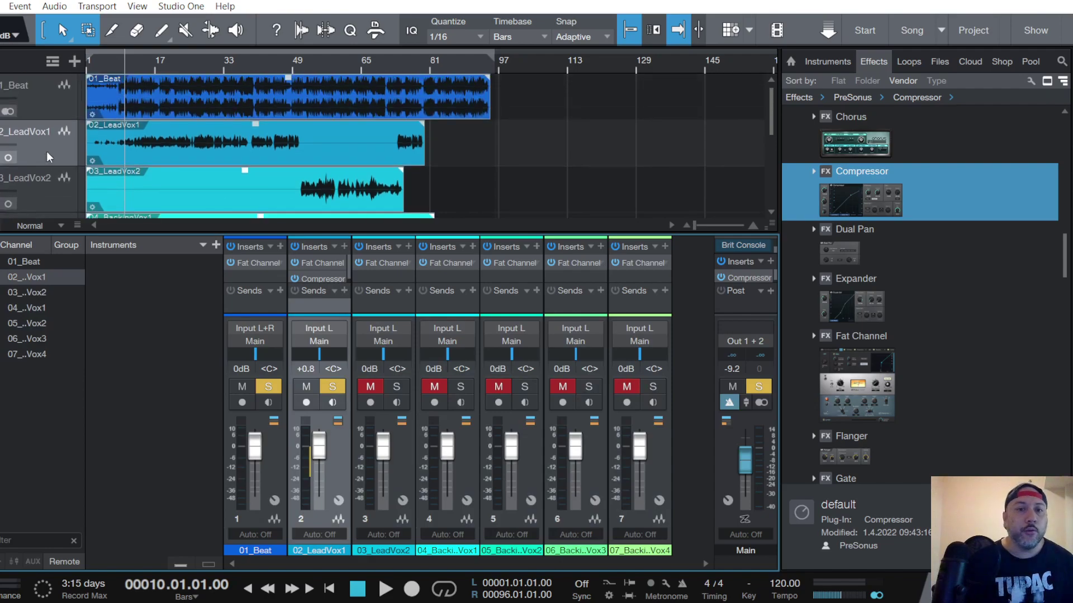
{"action": "left_click", "coordinate": [321, 264]}
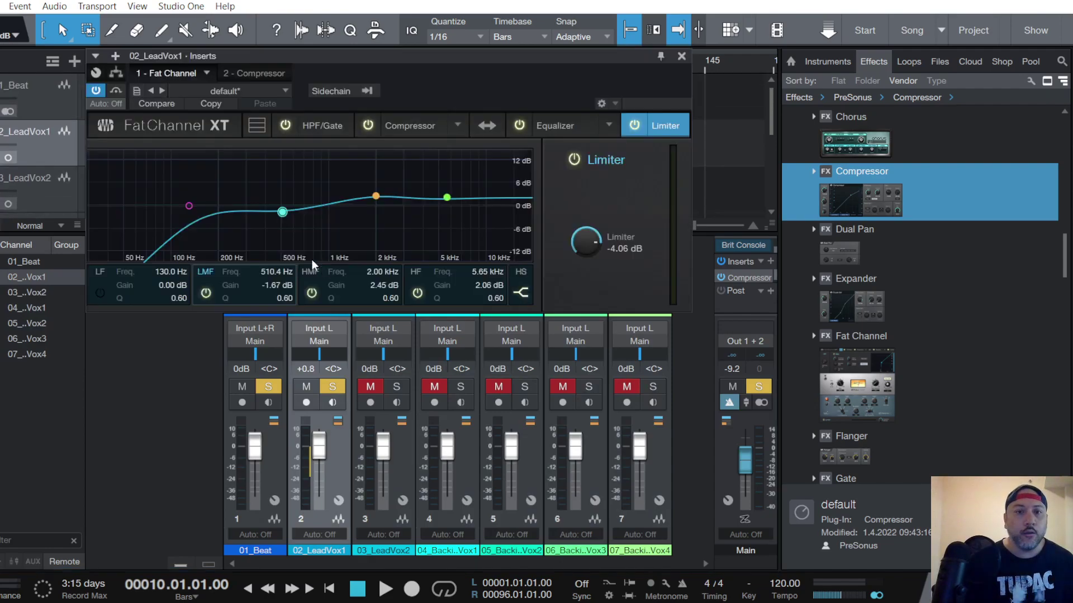
{"action": "left_click", "coordinate": [328, 126]}
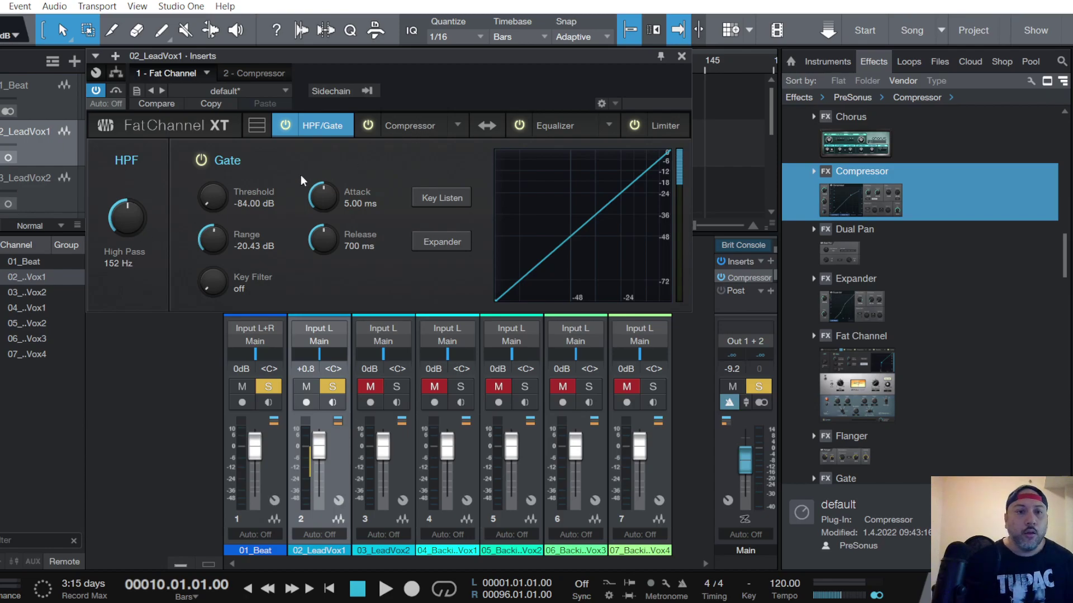
{"action": "left_click", "coordinate": [417, 126]}
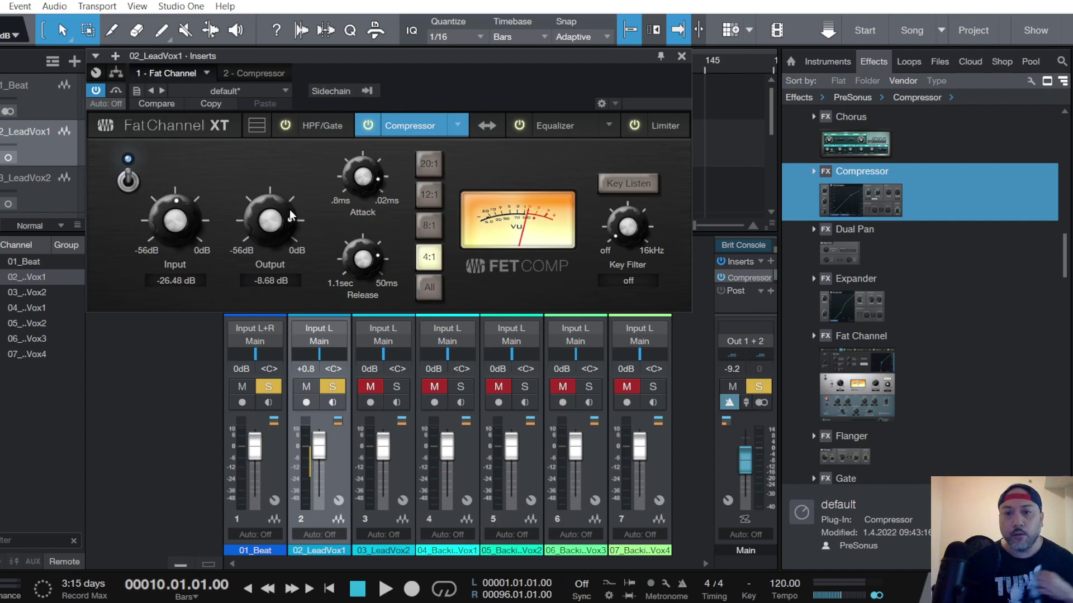
{"action": "left_click", "coordinate": [560, 126]}
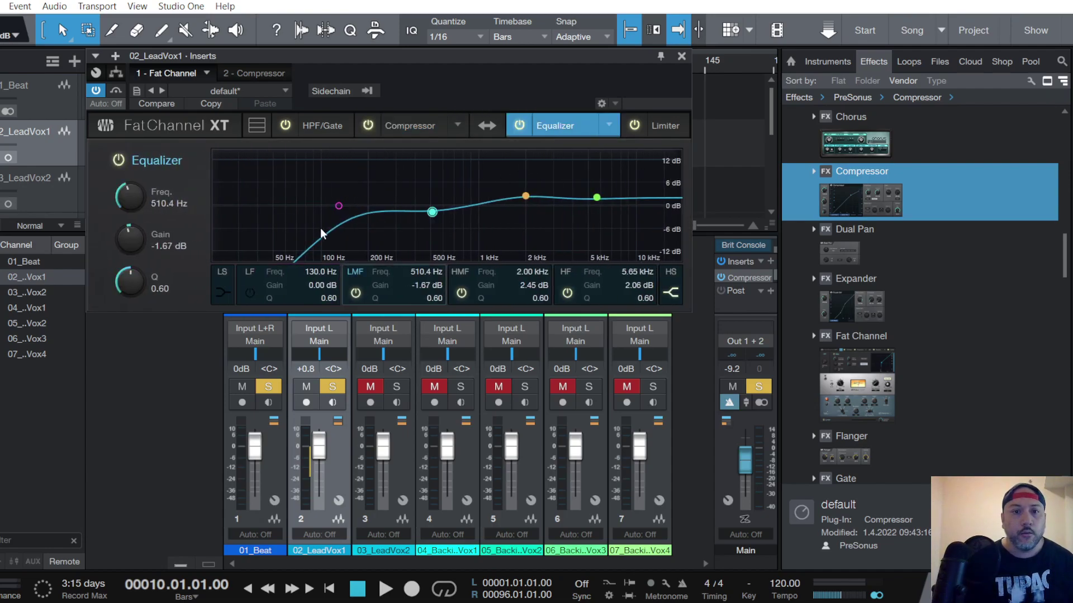
{"action": "left_click", "coordinate": [525, 196]}
{"action": "left_click", "coordinate": [594, 198]}
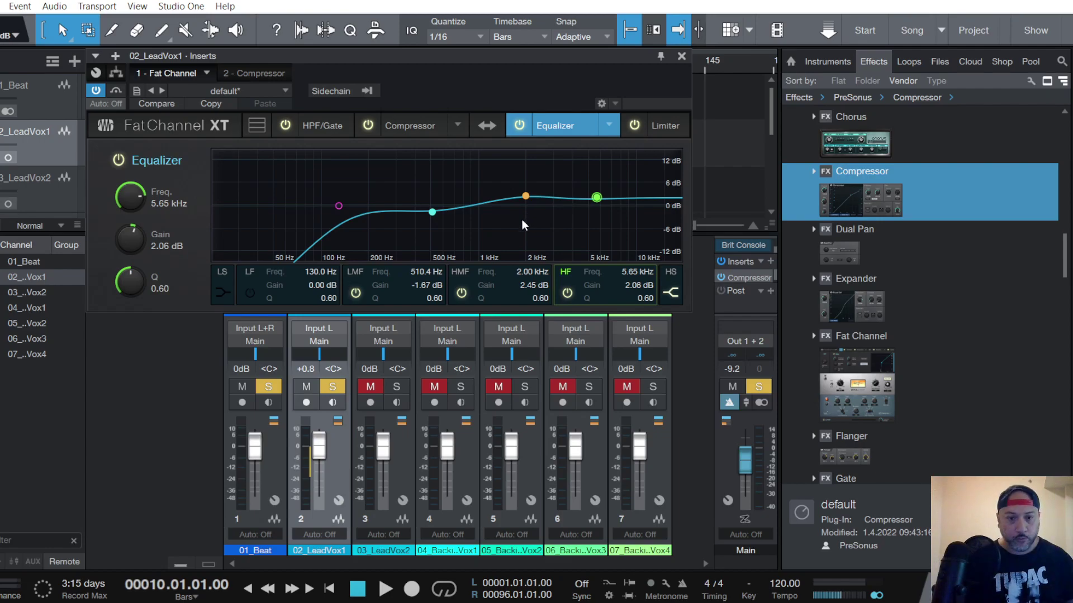
{"action": "left_click", "coordinate": [432, 212]}
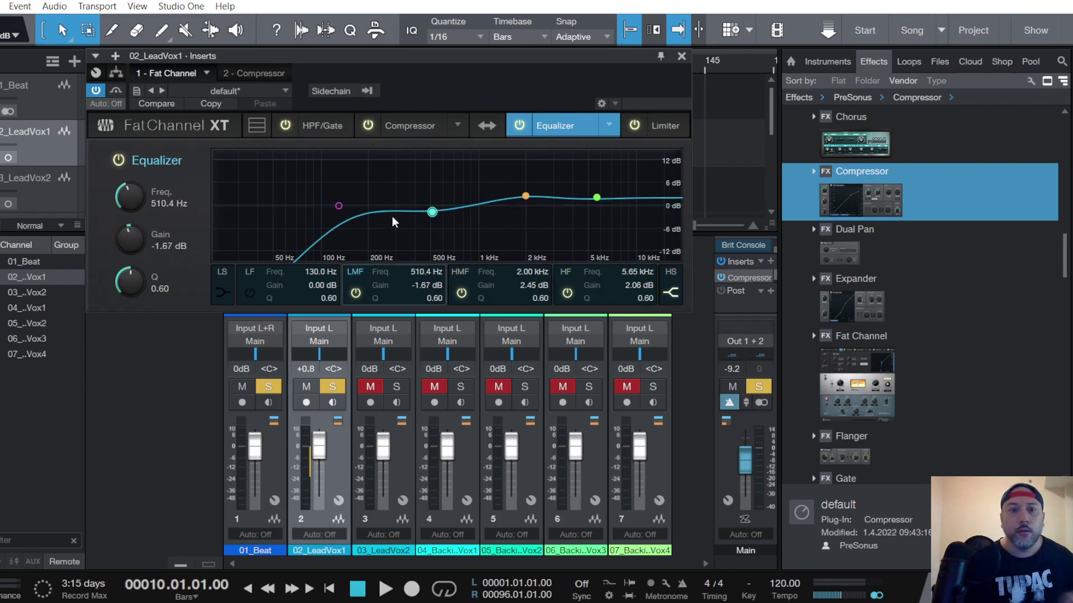
{"action": "left_click", "coordinate": [665, 127]}
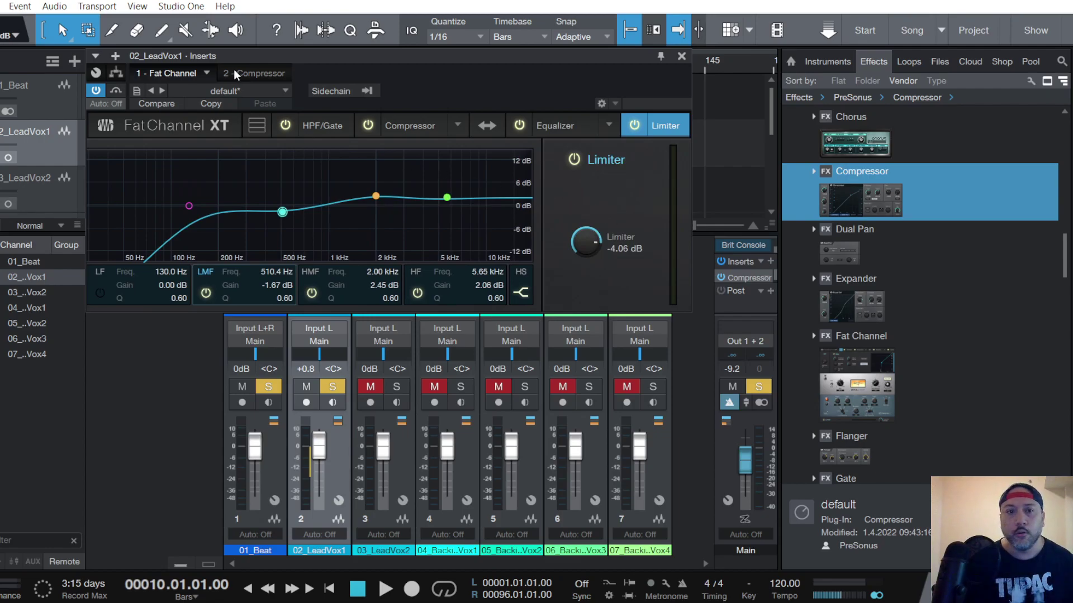
{"action": "left_click", "coordinate": [263, 73]}
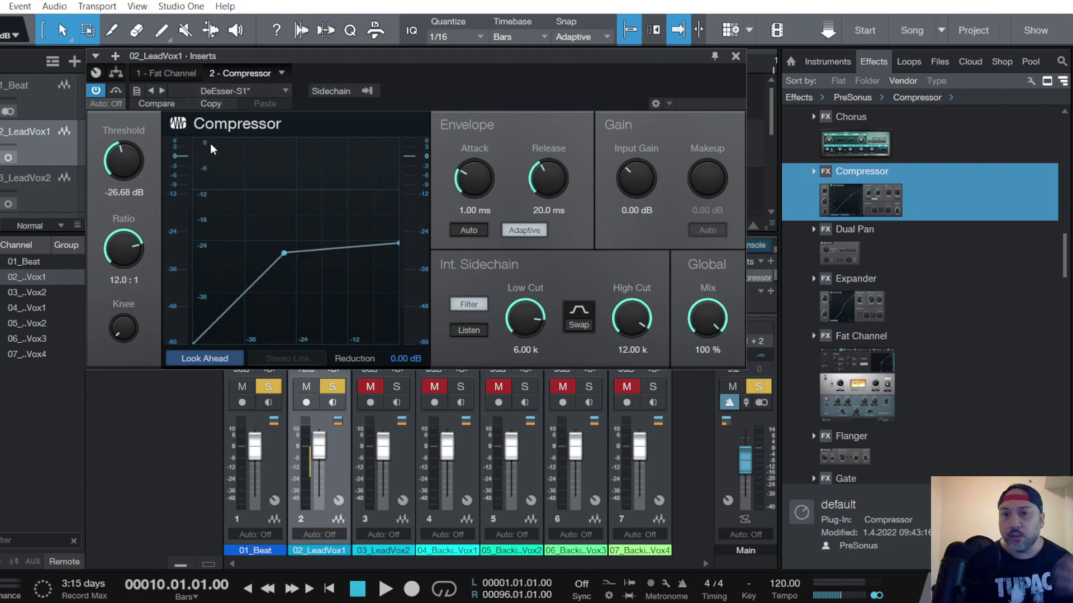
{"action": "left_click", "coordinate": [735, 56]}
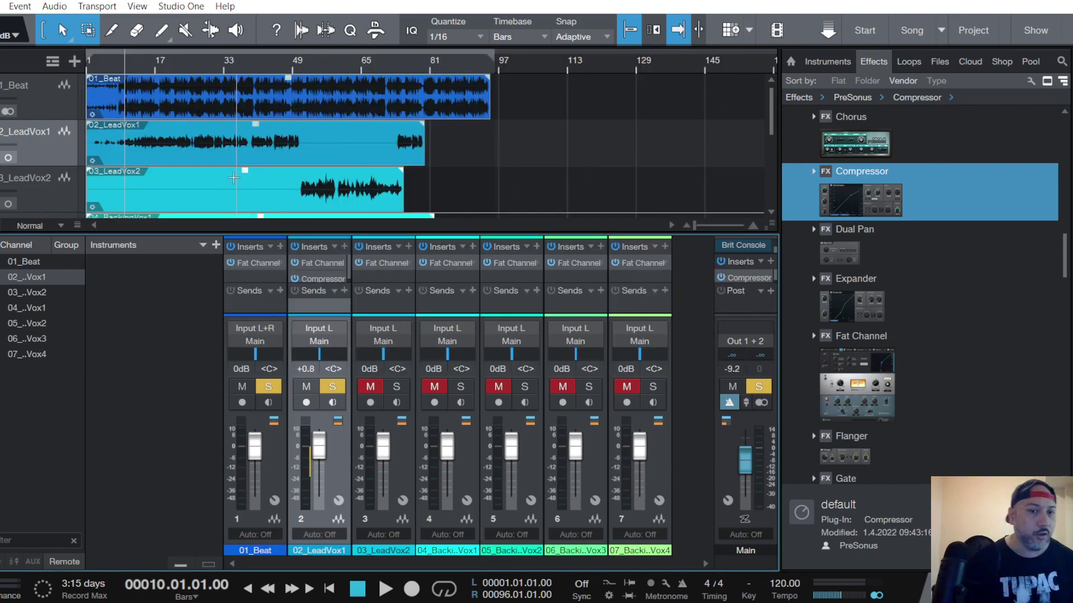
Place the playback cursor at bar 50, where the 03_LeadVox2 vocal begins, and save the song.
{"action": "scroll", "coordinate": [43, 193], "scroll_direction": "down", "scroll_amount": 1}
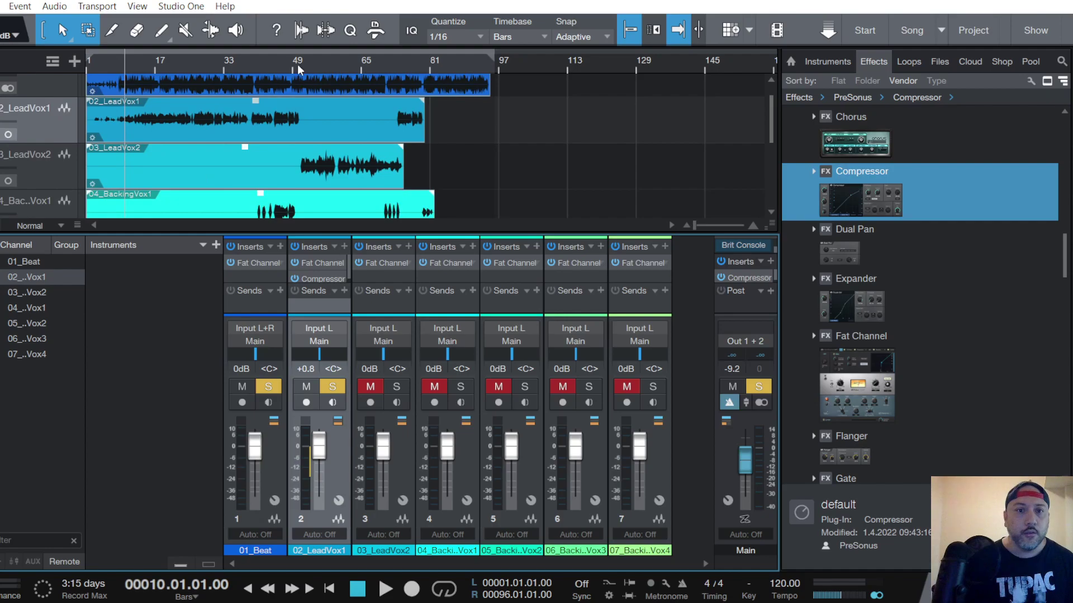
{"action": "left_click", "coordinate": [298, 70]}
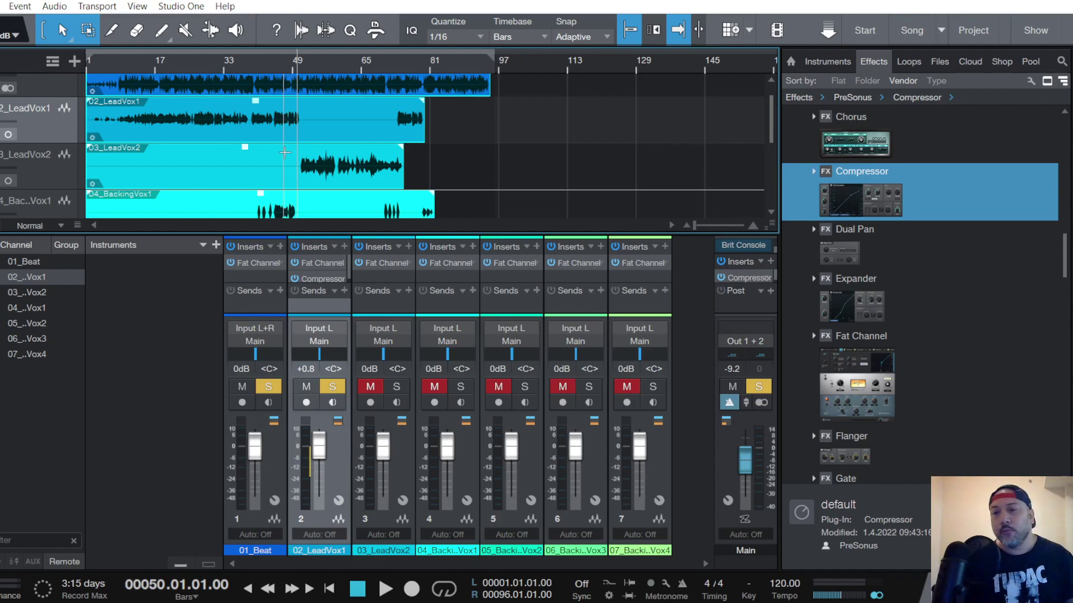
{"action": "left_click", "coordinate": [0, 6]}
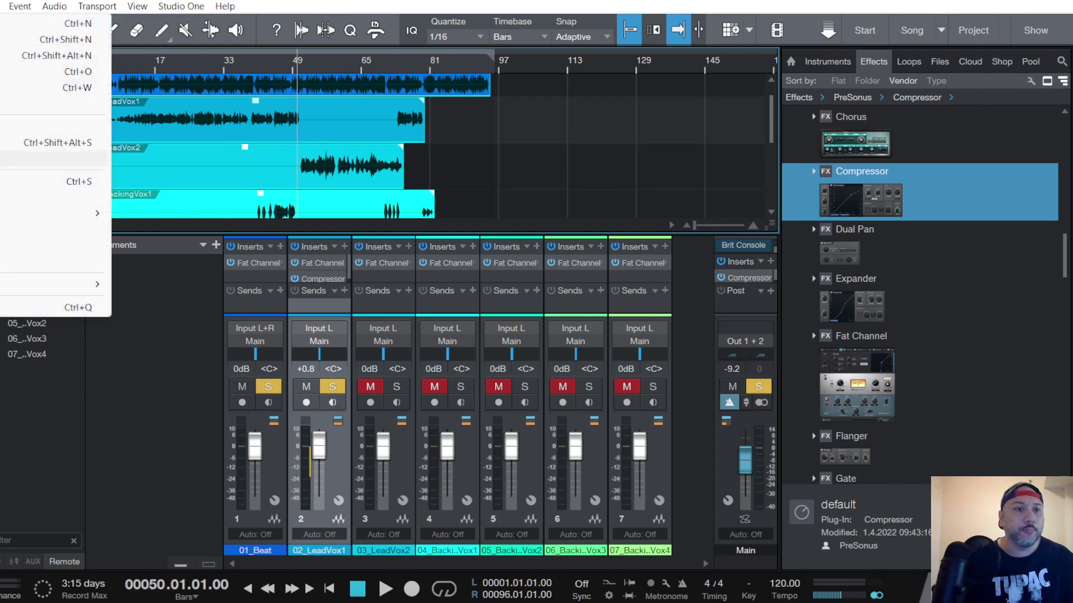
{"action": "left_click", "coordinate": [2, 181]}
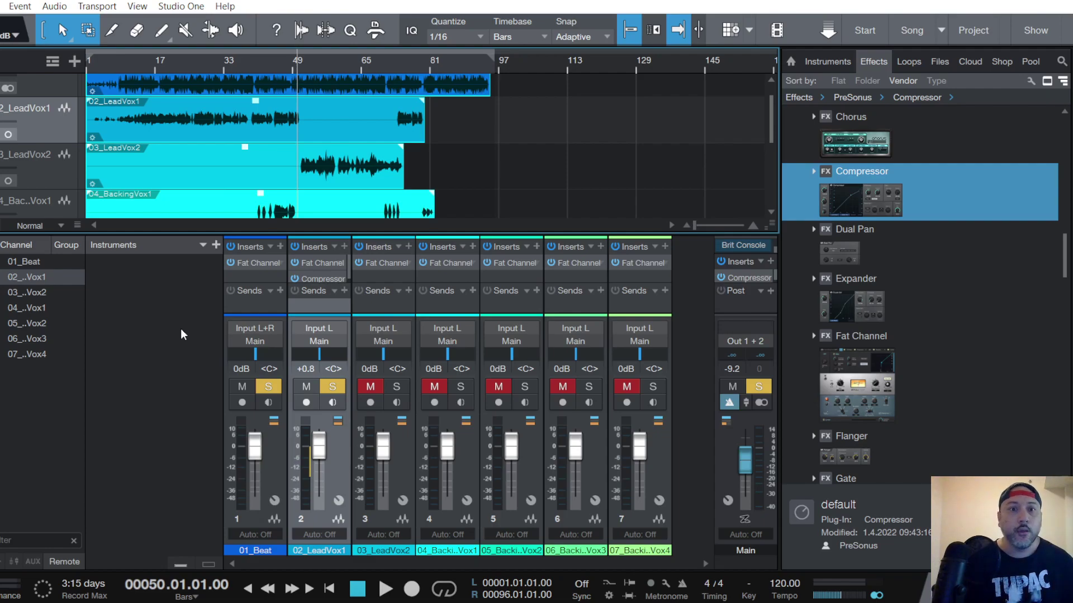
Select the 03_LeadVox2 track, start playback from bar 50, and unmute its channel so it plays with the beat and first lead vocal.
{"action": "left_click", "coordinate": [58, 163]}
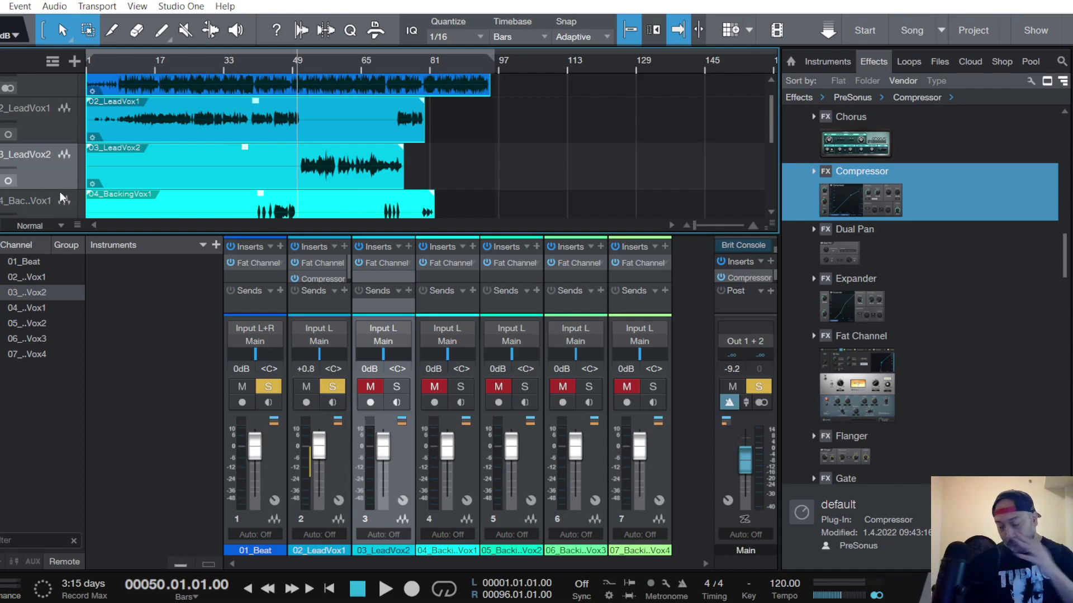
{"action": "key", "text": "space"}
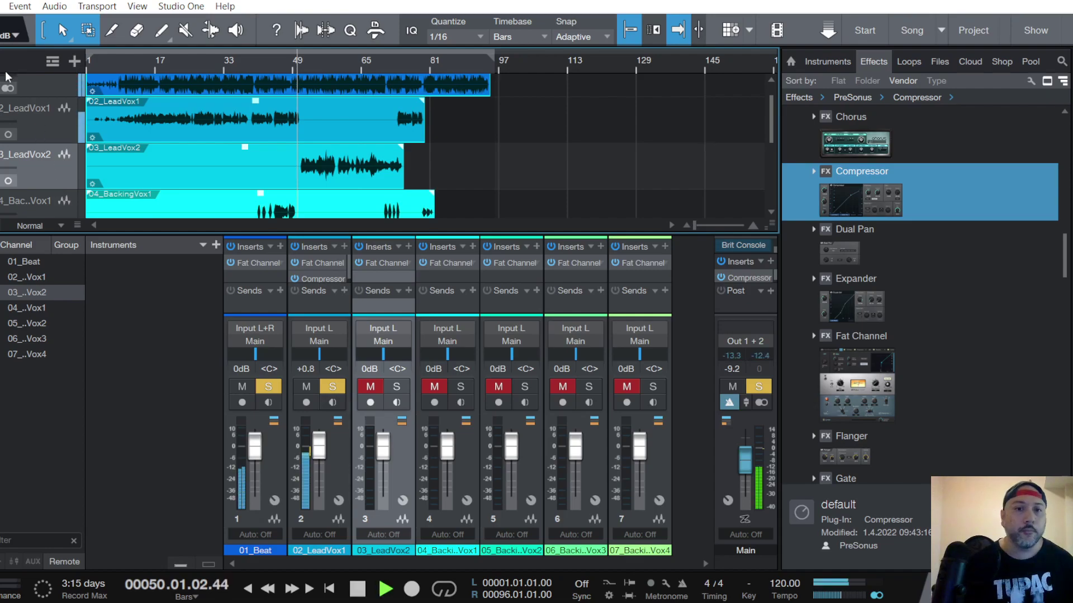
{"action": "left_click", "coordinate": [371, 391]}
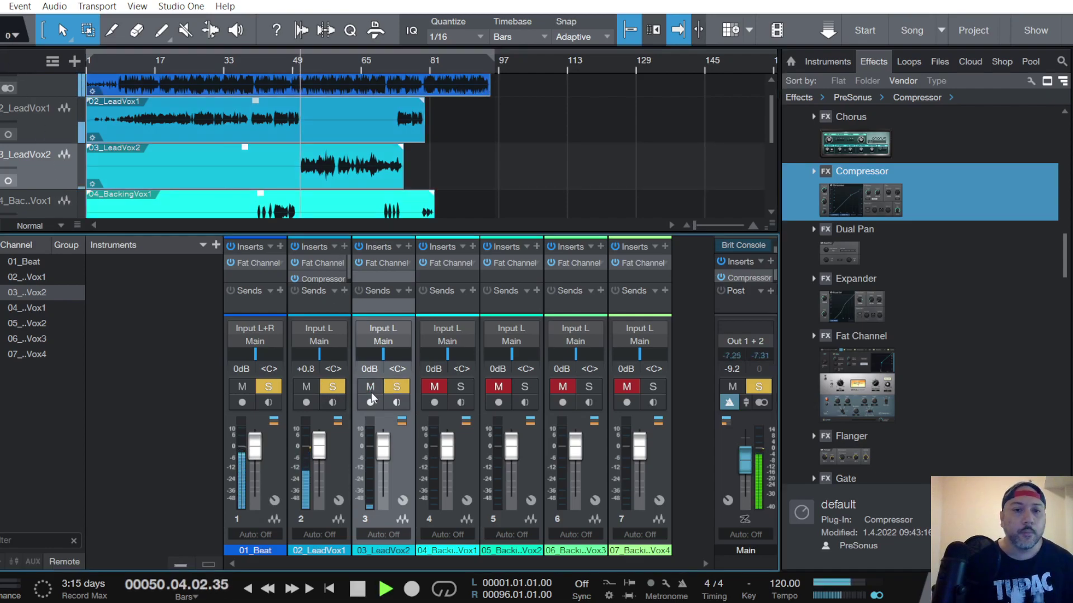
In the Fat Channel on 03_LeadVox2, set the high-pass filter to 152 Hz and enable the gate.
{"action": "left_click", "coordinate": [383, 264]}
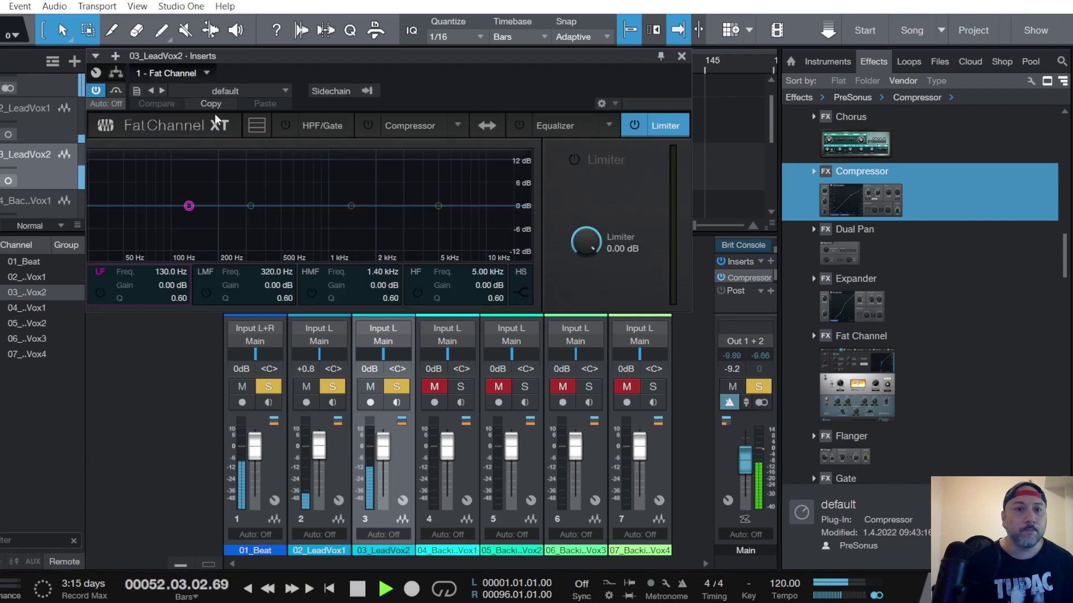
{"action": "left_click", "coordinate": [323, 126]}
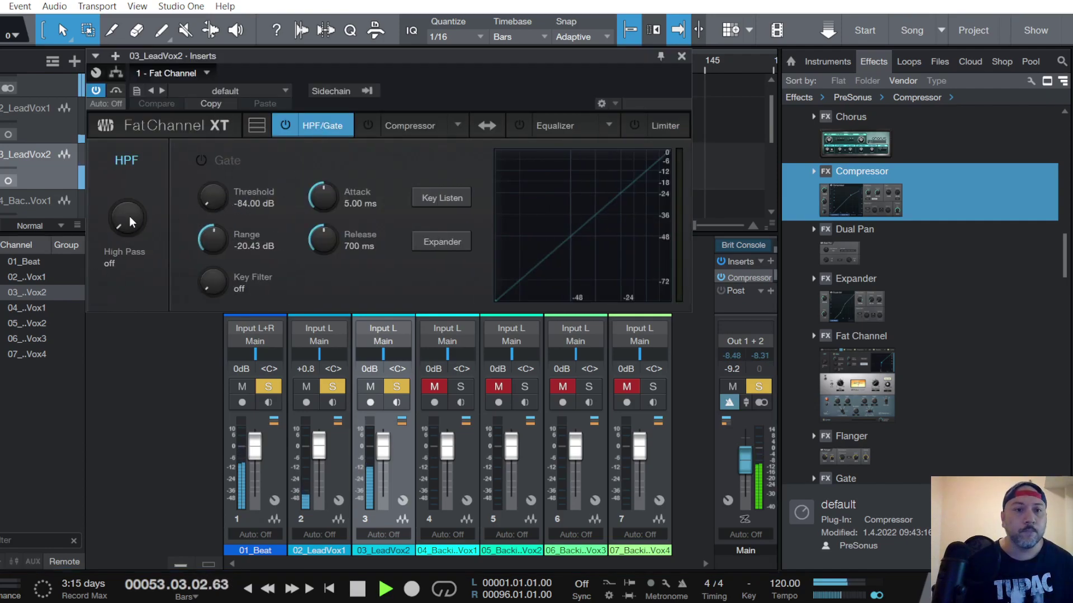
{"action": "left_click_drag", "start_coordinate": [126, 216], "coordinate": [135, 151]}
{"action": "left_click", "coordinate": [200, 160]}
Switch the 03_LeadVox2 Fat Channel compressor to the FET model, with input at -29.28 dB and output at -9.80 dB.
{"action": "left_click", "coordinate": [409, 124]}
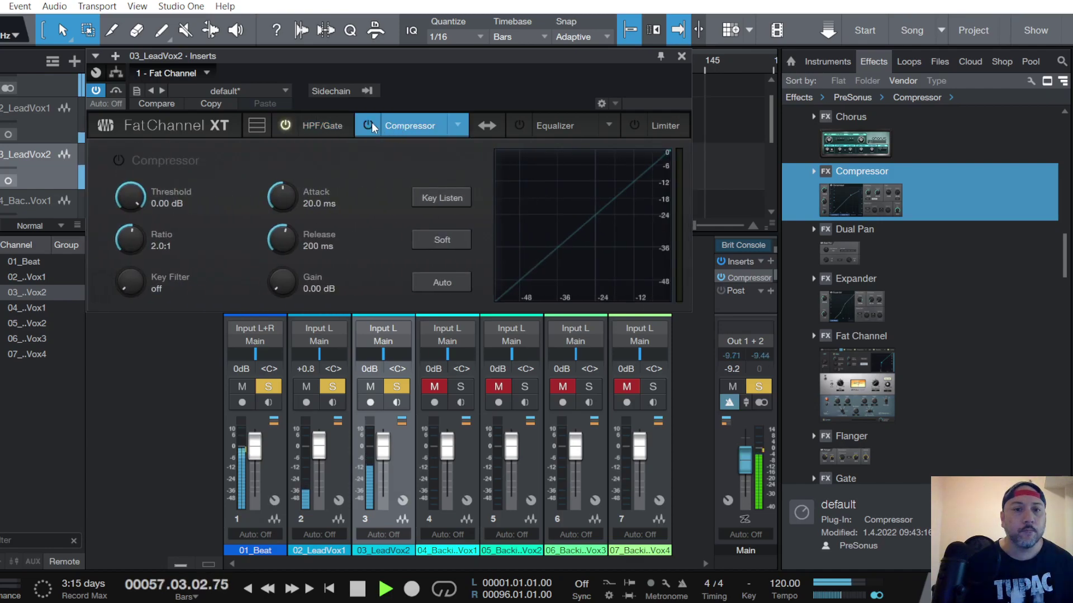
{"action": "left_click", "coordinate": [441, 133]}
{"action": "left_click", "coordinate": [529, 208]}
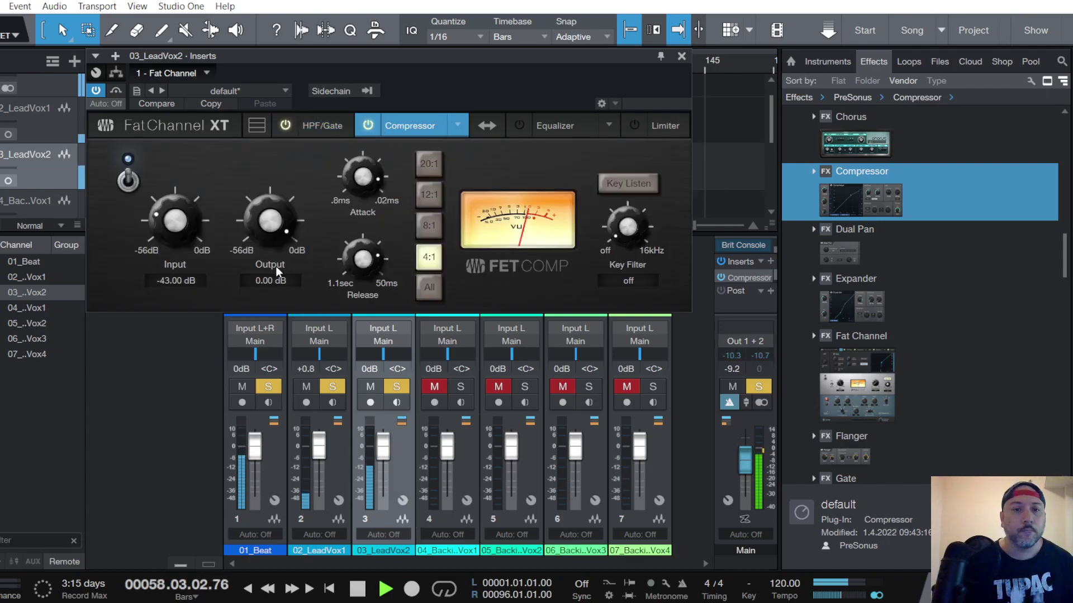
{"action": "left_click_drag", "start_coordinate": [280, 229], "coordinate": [274, 266]}
{"action": "left_click_drag", "start_coordinate": [178, 243], "coordinate": [188, 202]}
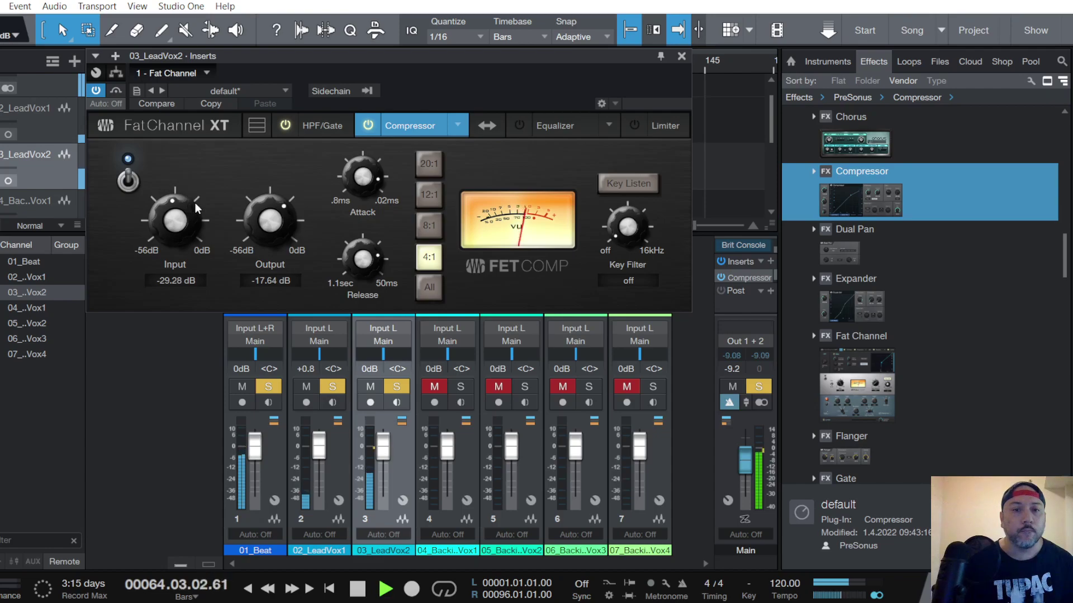
{"action": "left_click_drag", "start_coordinate": [263, 217], "coordinate": [263, 200]}
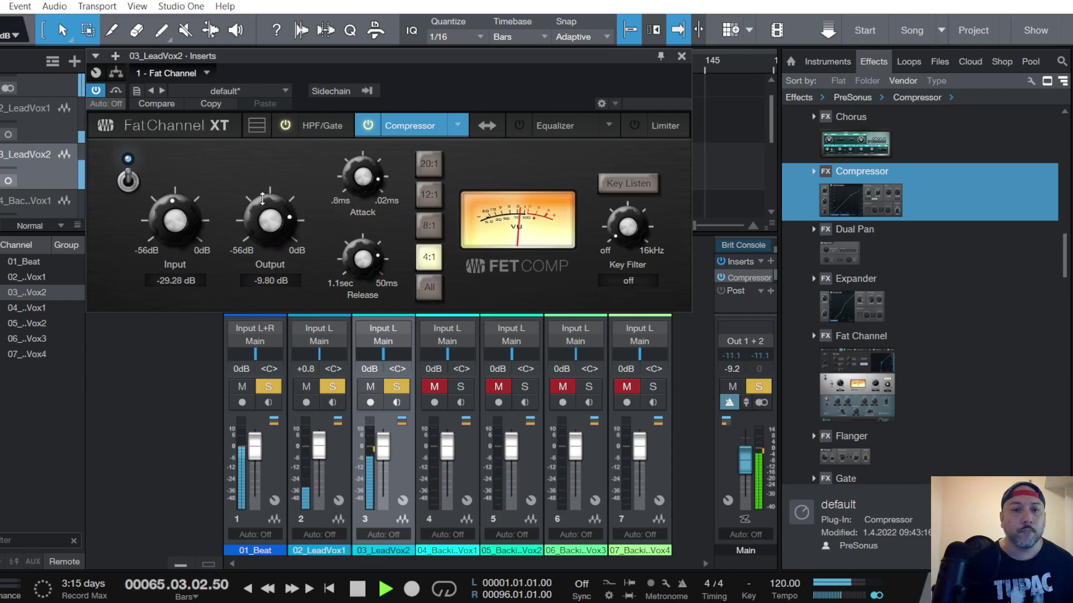
Enable the 03_LeadVox2 equalizer with a 5.59 kHz high shelf at 2.25 dB, HMF 2.02 kHz at 2.84 dB, and LMF 336.1 Hz at 3.04 dB.
{"action": "left_click", "coordinate": [551, 124]}
{"action": "left_click", "coordinate": [523, 126]}
{"action": "left_click", "coordinate": [588, 206]}
{"action": "left_click_drag", "start_coordinate": [588, 206], "coordinate": [599, 192]}
{"action": "left_click", "coordinate": [672, 290]}
{"action": "left_click_drag", "start_coordinate": [501, 206], "coordinate": [525, 194]}
{"action": "mouse_move", "coordinate": [400, 206]}
{"action": "left_mouse_down"}
{"action": "mouse_move", "coordinate": [408, 154]}
{"action": "mouse_move", "coordinate": [381, 155]}
{"action": "mouse_move", "coordinate": [400, 153]}
{"action": "mouse_move", "coordinate": [383, 167]}
{"action": "mouse_move", "coordinate": [404, 194]}
{"action": "left_mouse_up"}
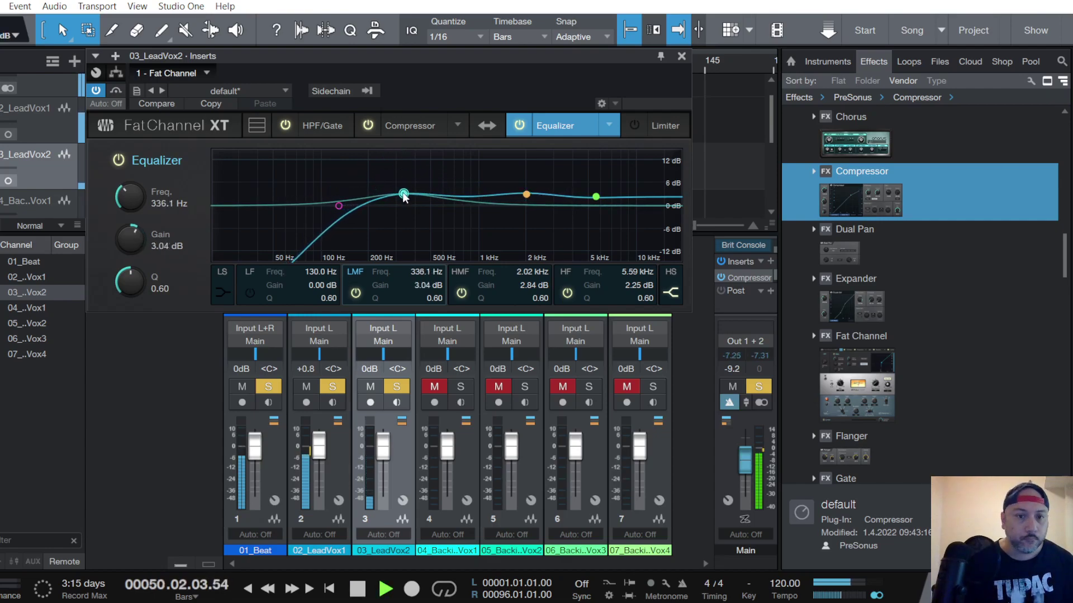
Refine the equalizer bands: LMF to 290.3 Hz at -0.69 dB, LF to 141 Hz at 2.25 dB, HF to 5.71 kHz at 2.84 dB.
{"action": "left_click_drag", "start_coordinate": [404, 195], "coordinate": [345, 196]}
{"action": "left_click", "coordinate": [340, 207]}
{"action": "left_click", "coordinate": [596, 197]}
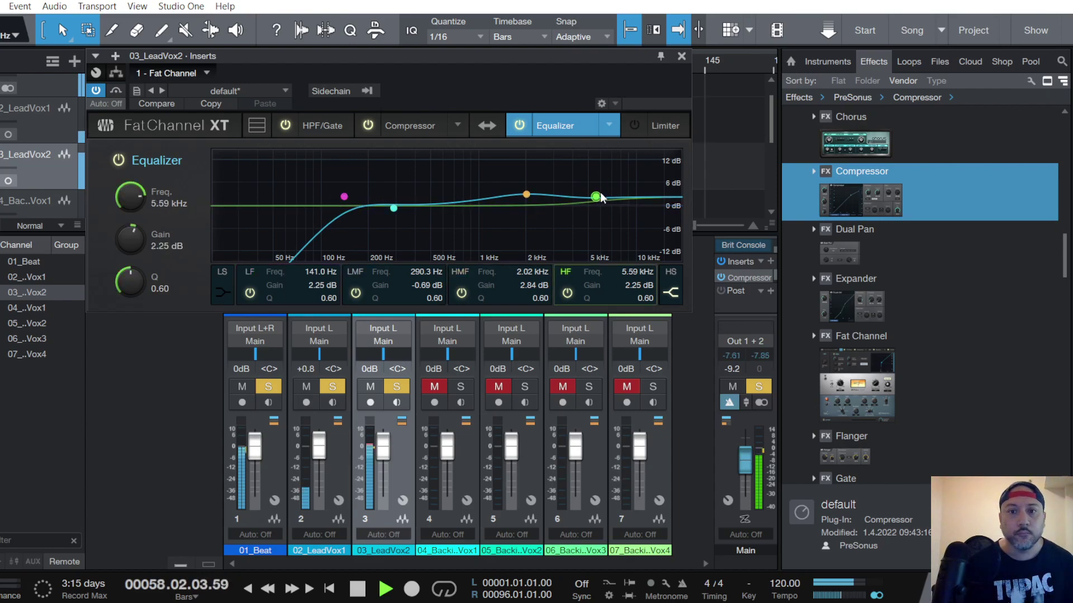
{"action": "left_click_drag", "start_coordinate": [596, 197], "coordinate": [598, 194]}
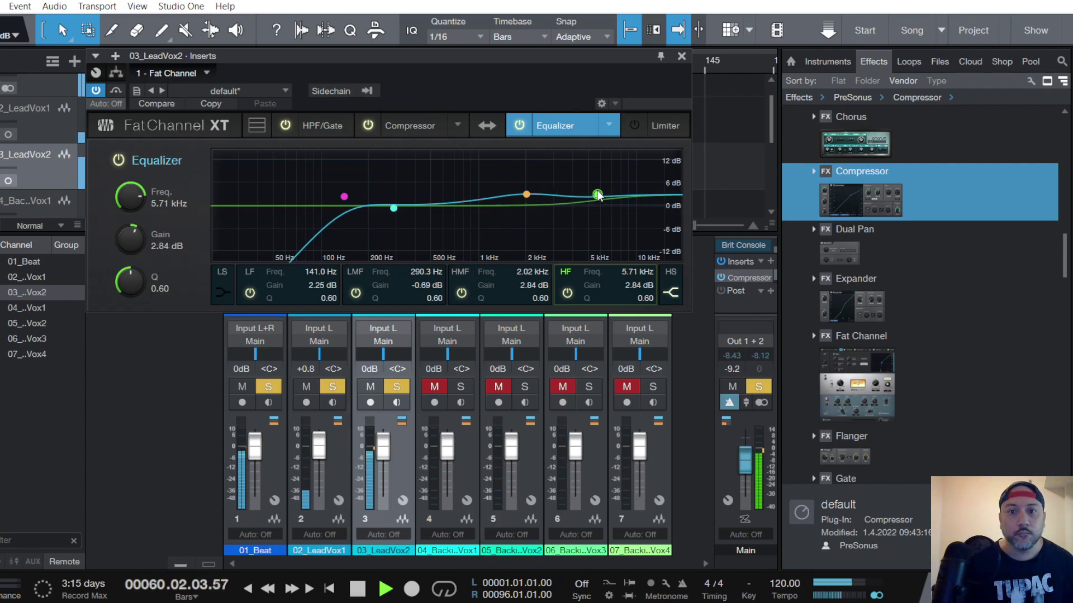
Enable the Fat Channel limiter on 03_LeadVox2, set it to -1.54 dB, and save the song.
{"action": "left_click", "coordinate": [664, 125]}
{"action": "left_click_drag", "start_coordinate": [585, 231], "coordinate": [587, 265]}
{"action": "left_click_drag", "start_coordinate": [587, 265], "coordinate": [591, 254]}
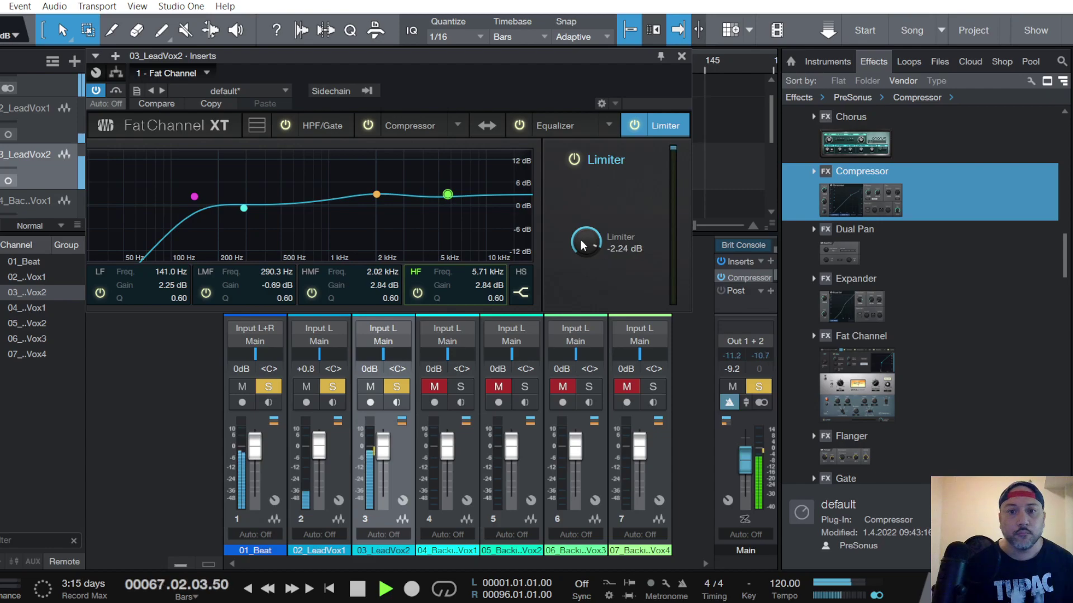
{"action": "left_click_drag", "start_coordinate": [588, 240], "coordinate": [589, 239]}
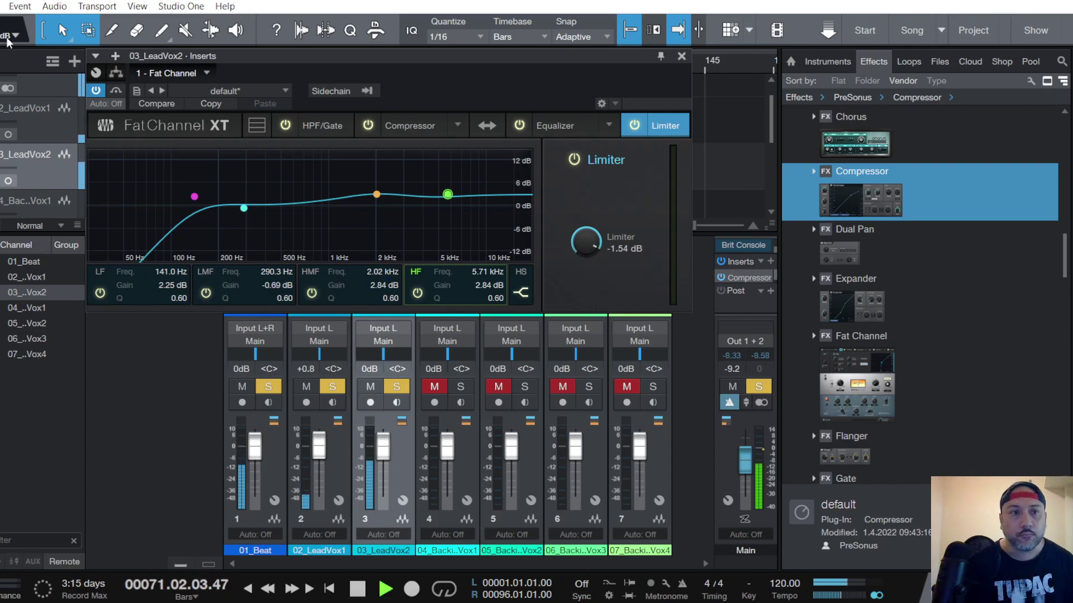
{"action": "left_click", "coordinate": [0, 6]}
{"action": "left_click", "coordinate": [11, 182]}
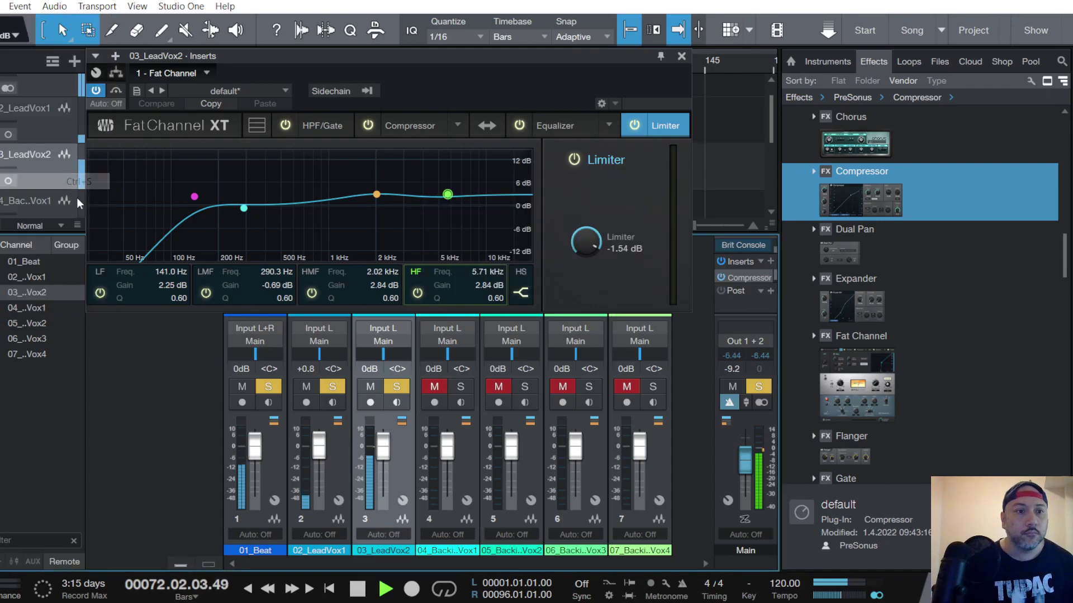
Set the 03_LeadVox2 limiter to -2.80 dB and restart playback from bar 50.
{"action": "left_click_drag", "start_coordinate": [583, 253], "coordinate": [590, 250]}
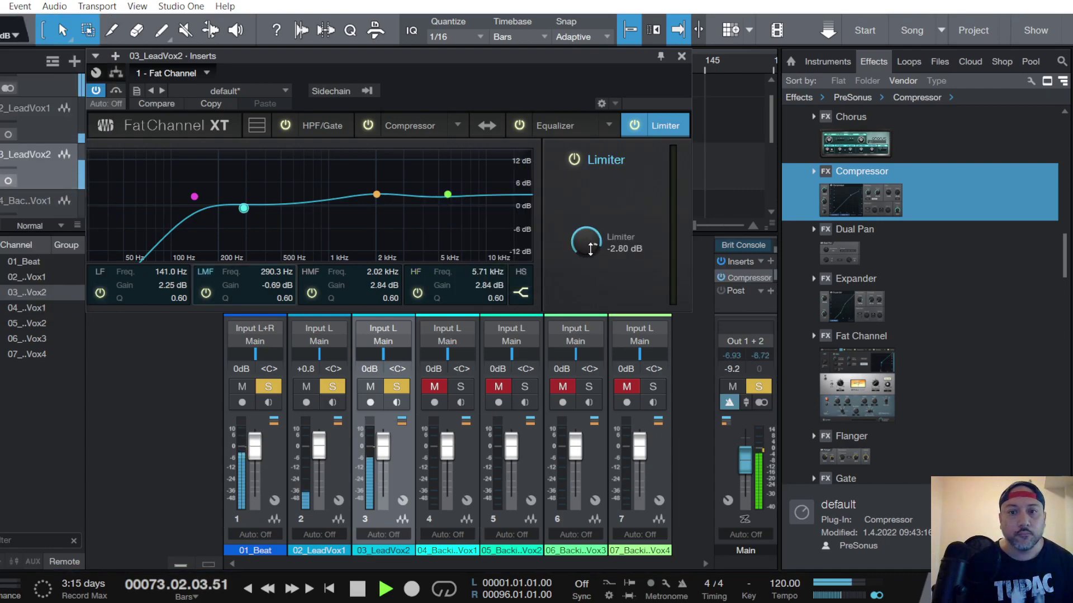
{"action": "left_click", "coordinate": [377, 195]}
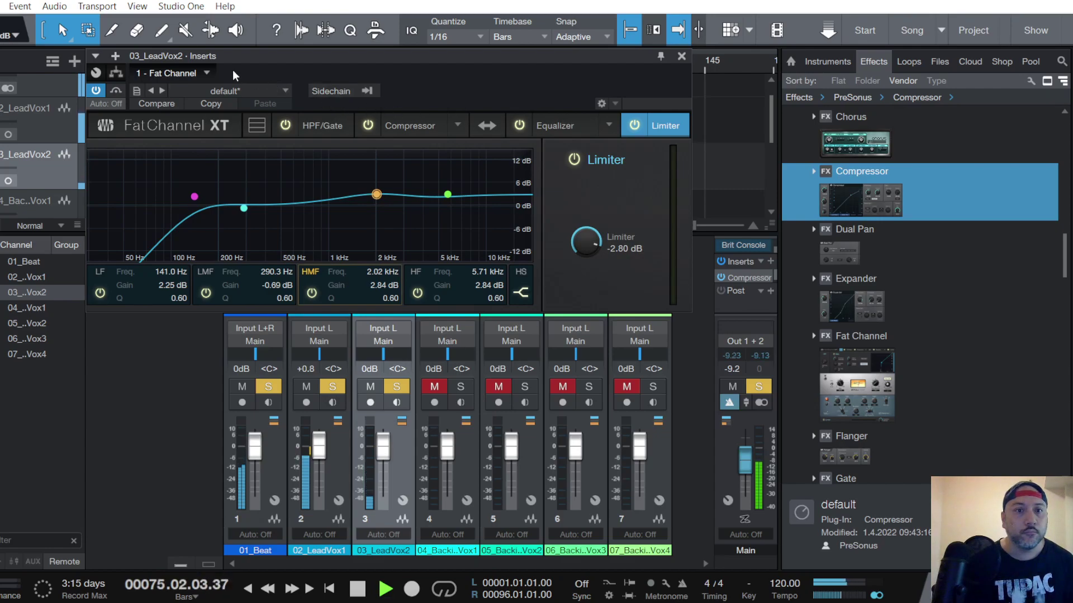
{"action": "key", "text": "space"}
{"action": "key", "text": "space"}
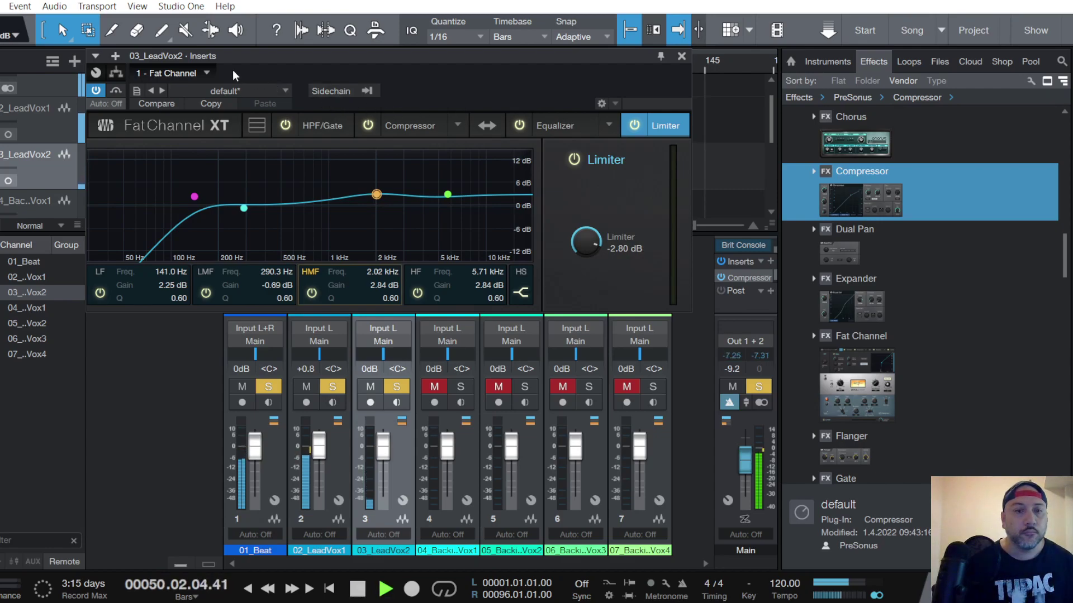
Add a Compressor insert to 03_LeadVox2, load the DeEsser-S1 vocal preset, and set its threshold to -26.92 dB.
{"action": "left_click_drag", "start_coordinate": [872, 169], "coordinate": [246, 78]}
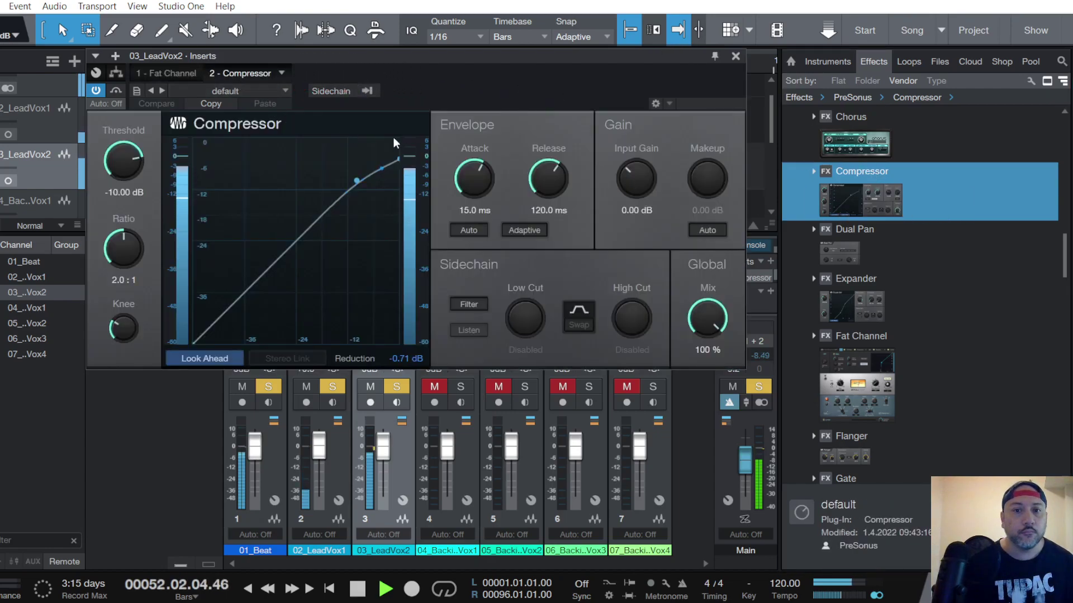
{"action": "left_click", "coordinate": [230, 89]}
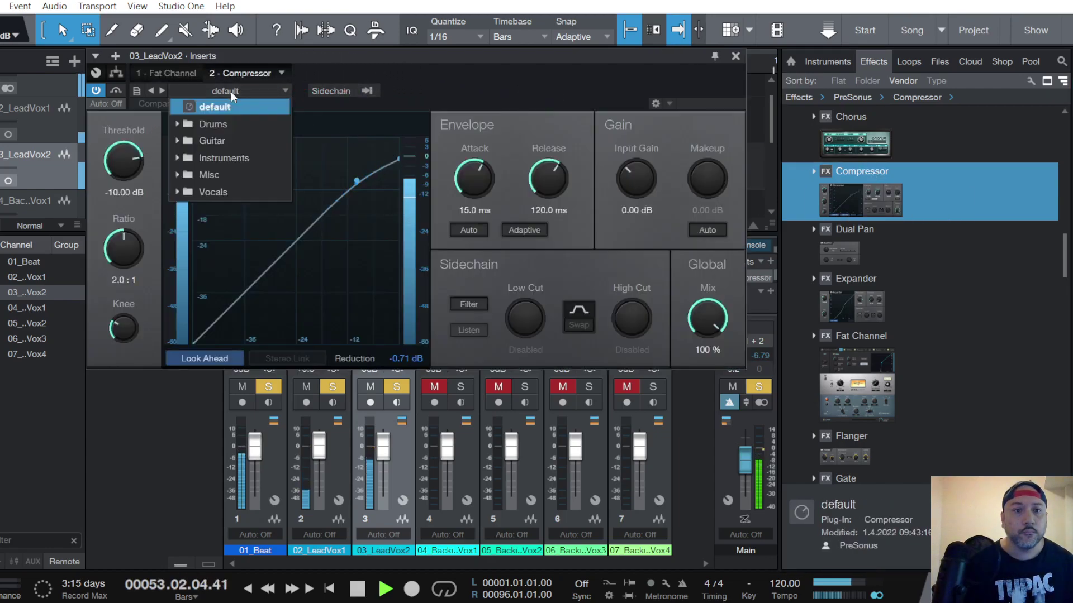
{"action": "left_click", "coordinate": [215, 176]}
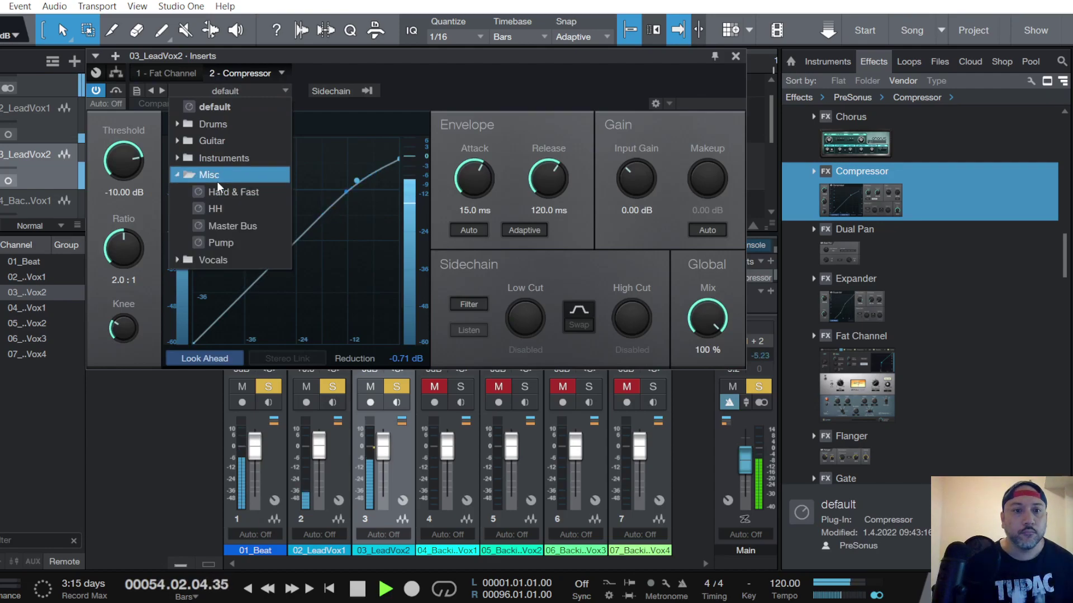
{"action": "left_click", "coordinate": [176, 174]}
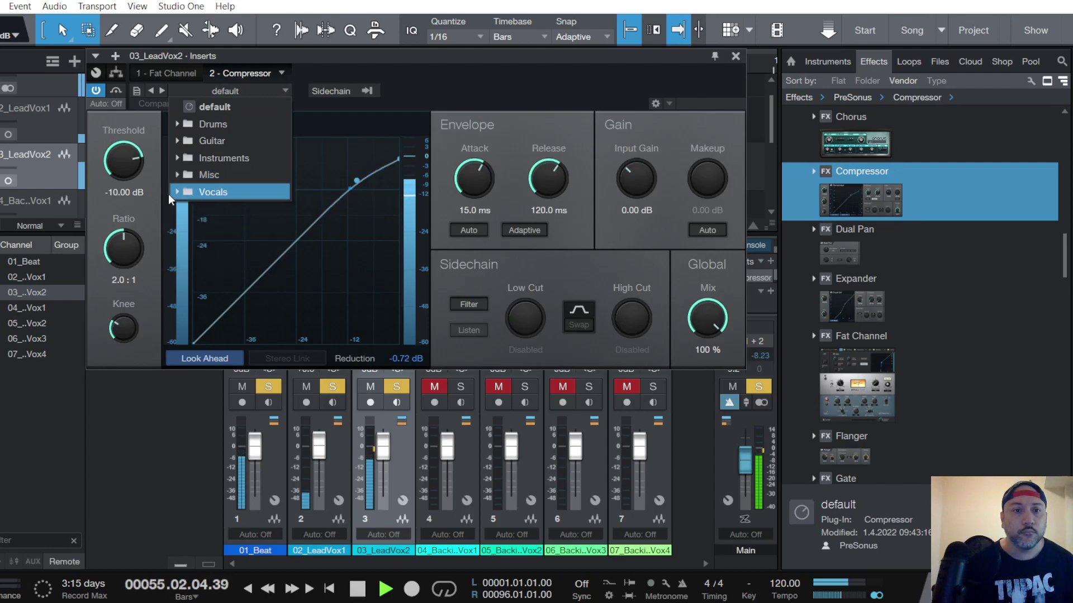
{"action": "left_click", "coordinate": [180, 192]}
{"action": "left_click", "coordinate": [223, 208]}
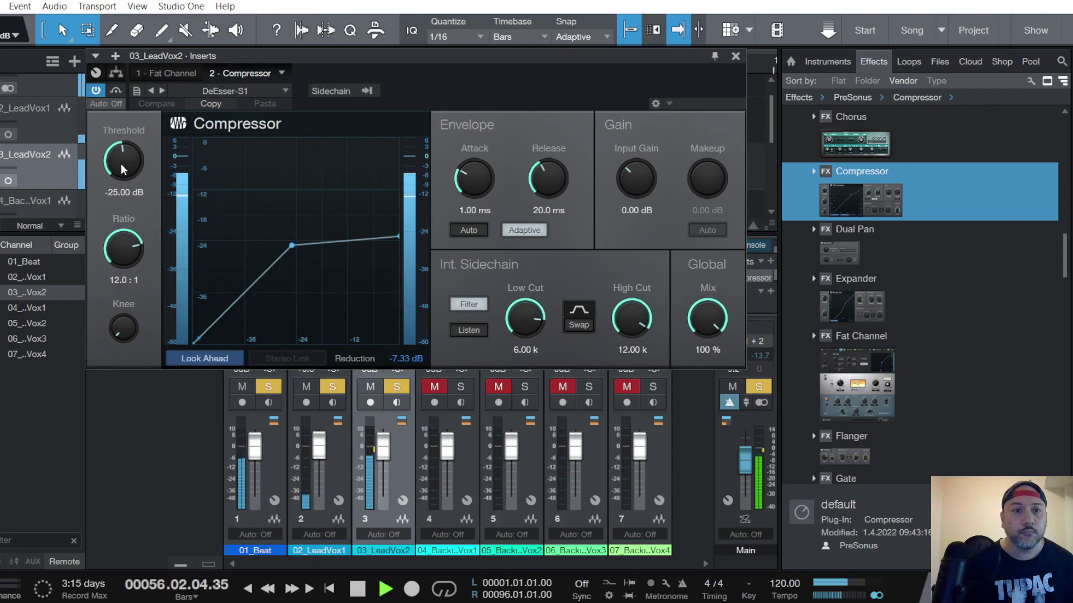
{"action": "left_click_drag", "start_coordinate": [116, 159], "coordinate": [118, 166]}
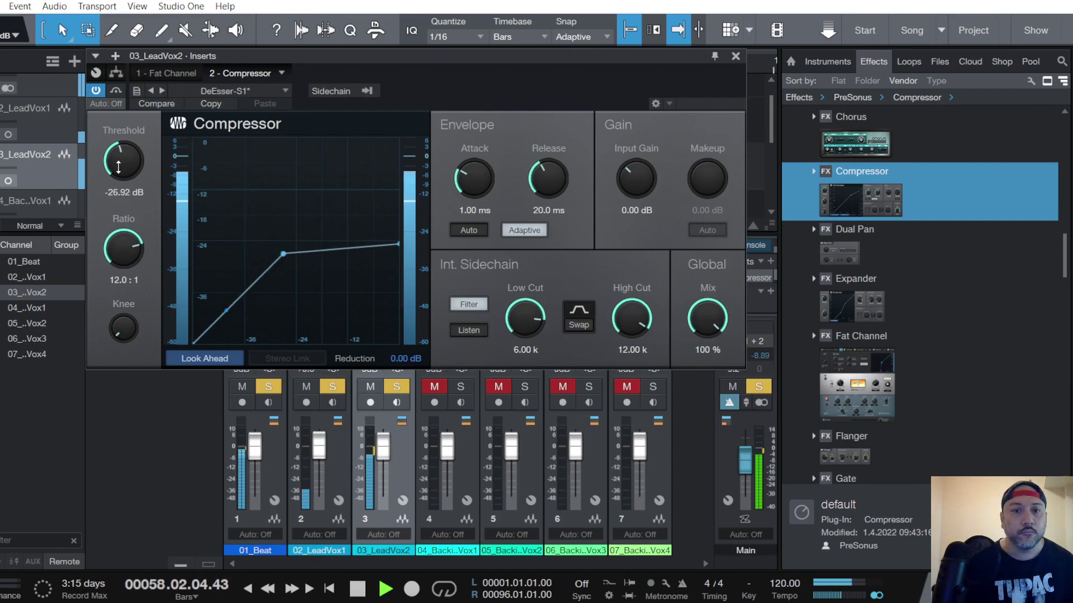
{"action": "left_click", "coordinate": [735, 56]}
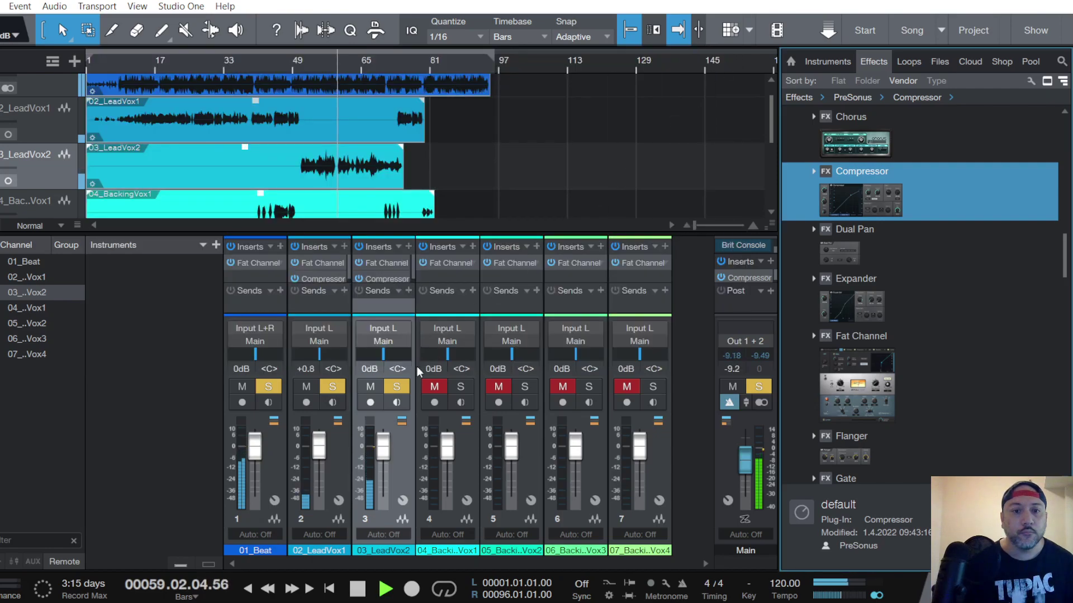
Check the 03_LeadVox2 fader during playback, keep its level at 0 dB, and save the song.
{"action": "mouse_move", "coordinate": [387, 451]}
{"action": "left_mouse_down"}
{"action": "mouse_move", "coordinate": [379, 474]}
{"action": "mouse_move", "coordinate": [384, 446]}
{"action": "left_mouse_up"}
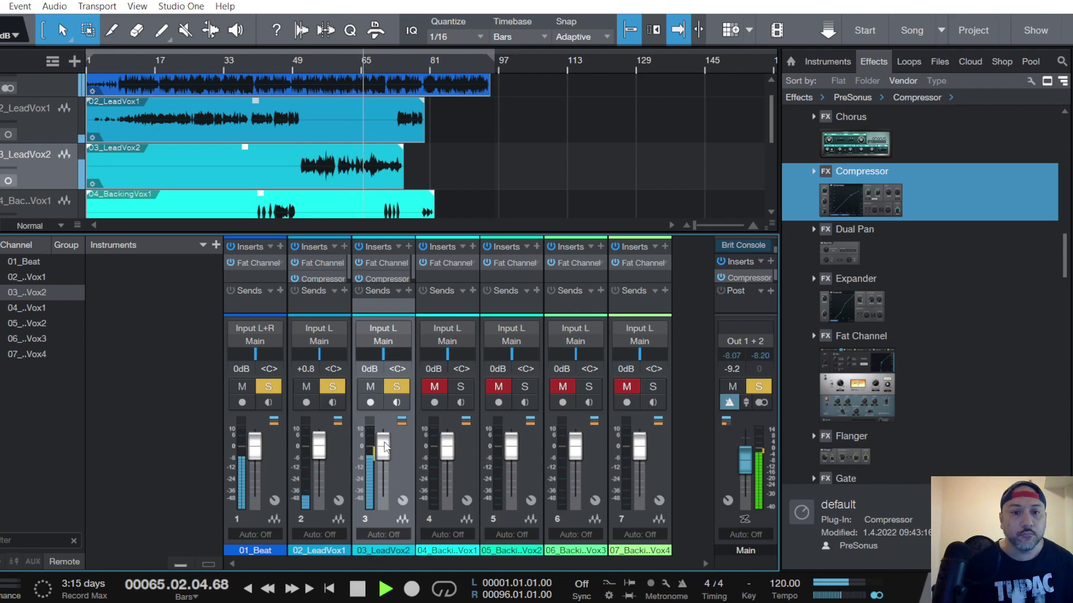
{"action": "left_click_drag", "start_coordinate": [384, 443], "coordinate": [384, 442]}
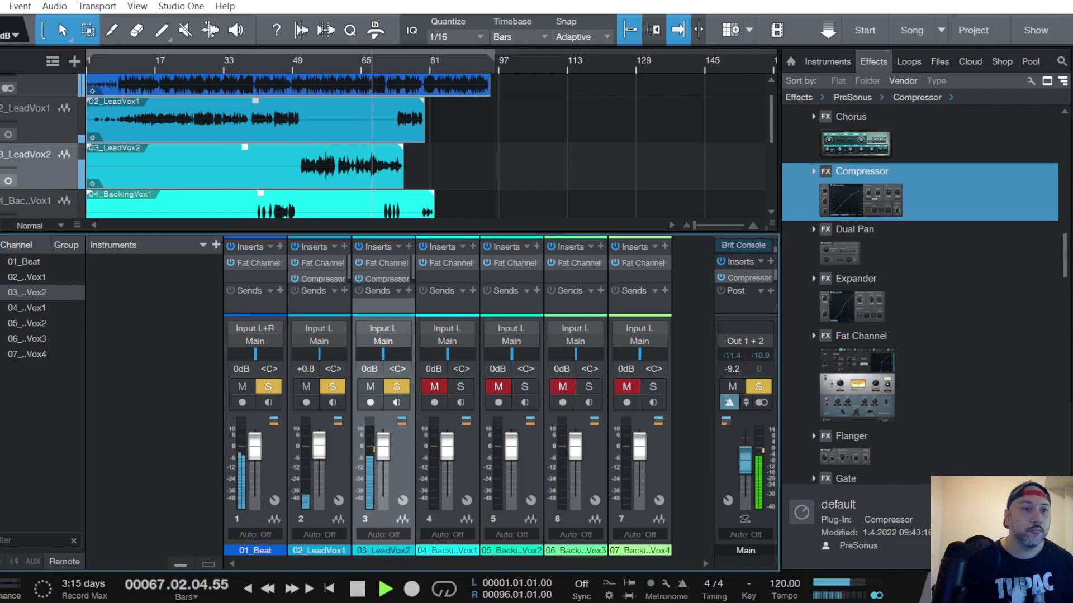
{"action": "left_click", "coordinate": [0, 6]}
{"action": "left_click", "coordinate": [2, 181]}
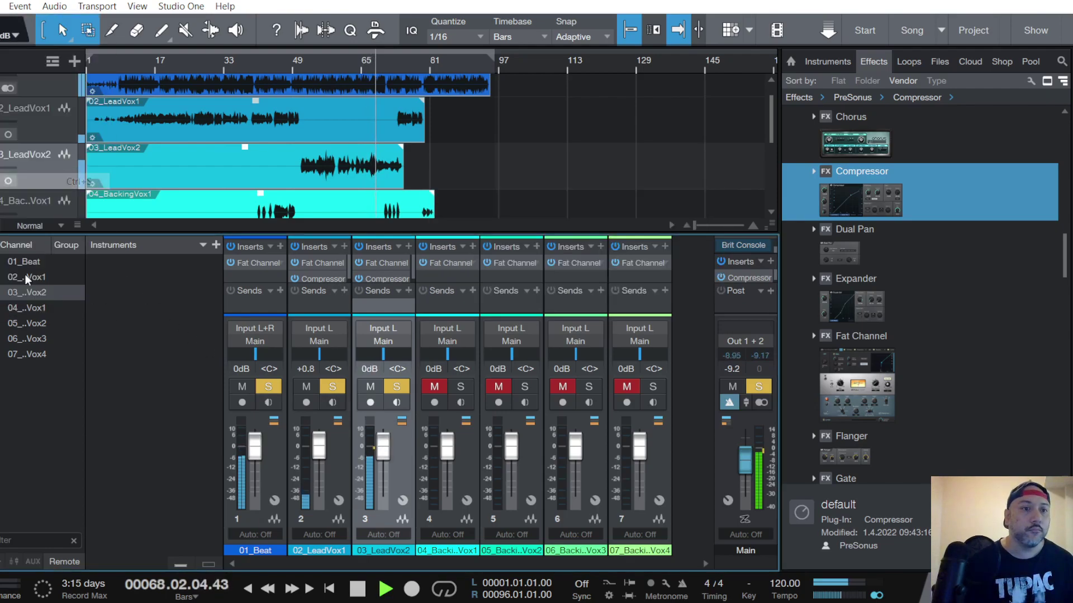
Select the 04_BackingVox1 track and stop playback.
{"action": "scroll", "coordinate": [54, 163], "scroll_direction": "down", "scroll_amount": 2}
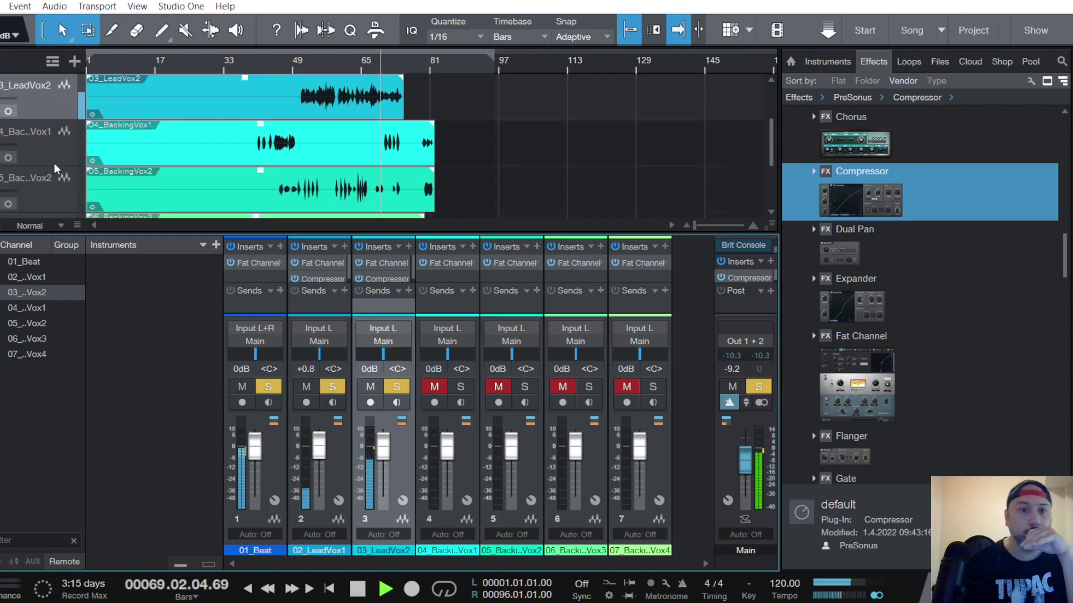
{"action": "left_click", "coordinate": [52, 152]}
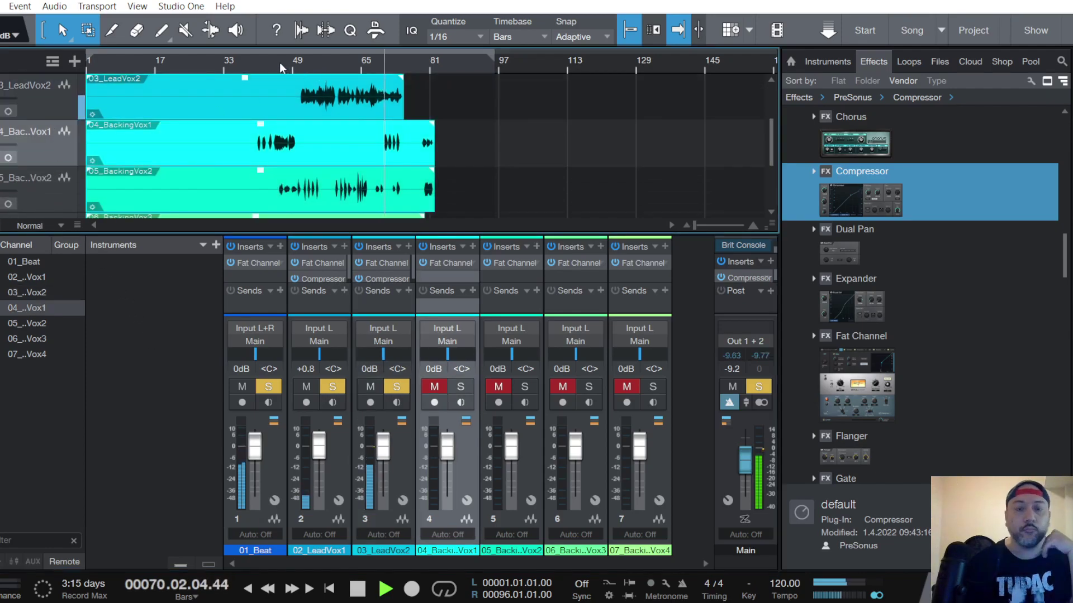
{"action": "key", "text": "space"}
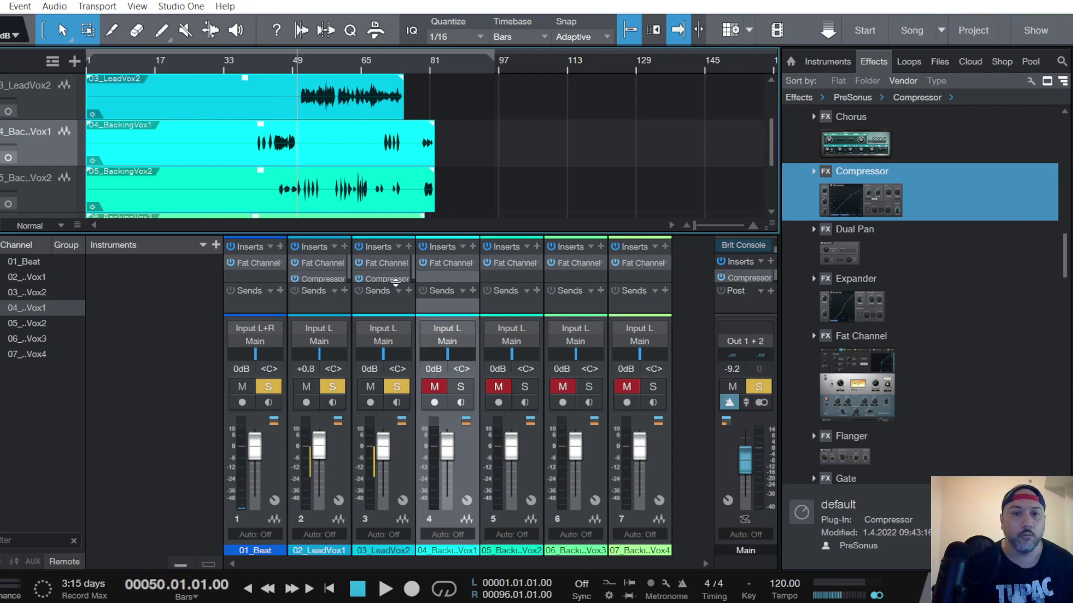
Review the 03_LeadVox2 Fat Channel settings for the gate, compressor, equalizer and limiter, plus its DeEsser-S1 compressor.
{"action": "left_click", "coordinate": [391, 261]}
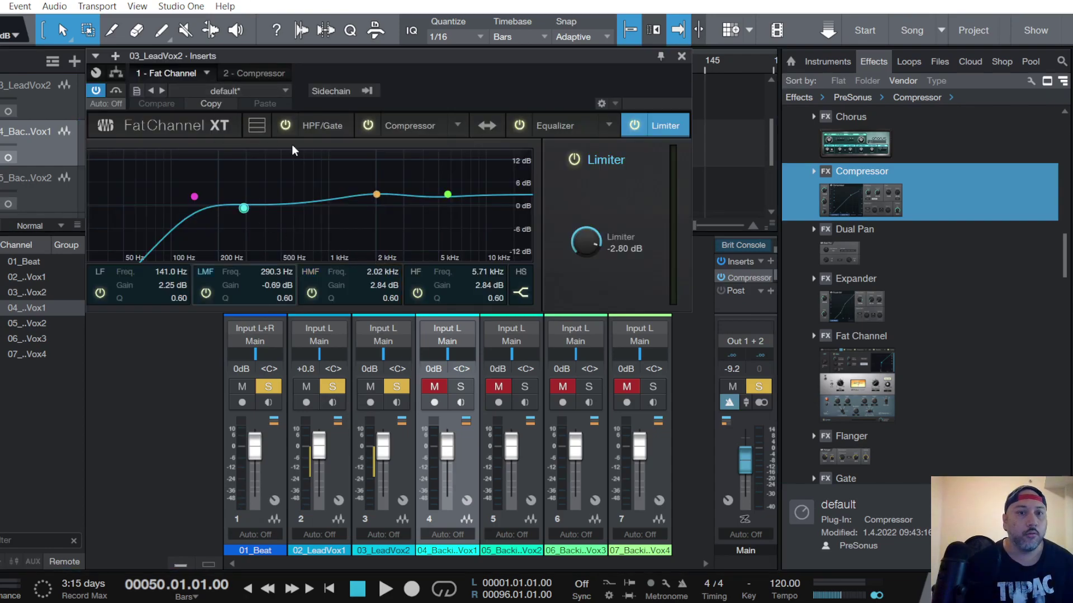
{"action": "left_click", "coordinate": [326, 126]}
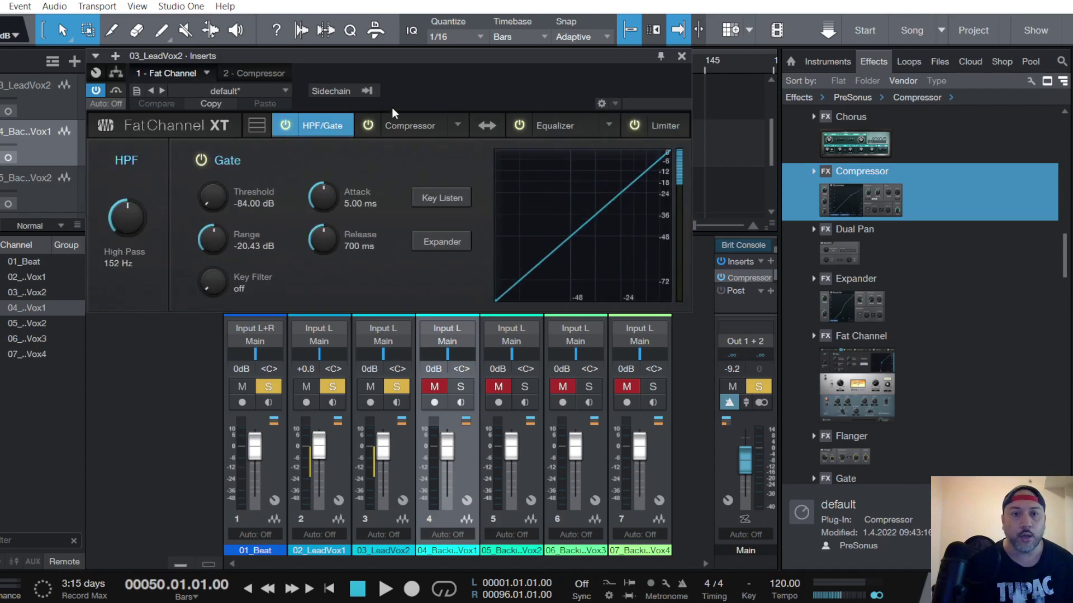
{"action": "left_click", "coordinate": [407, 125]}
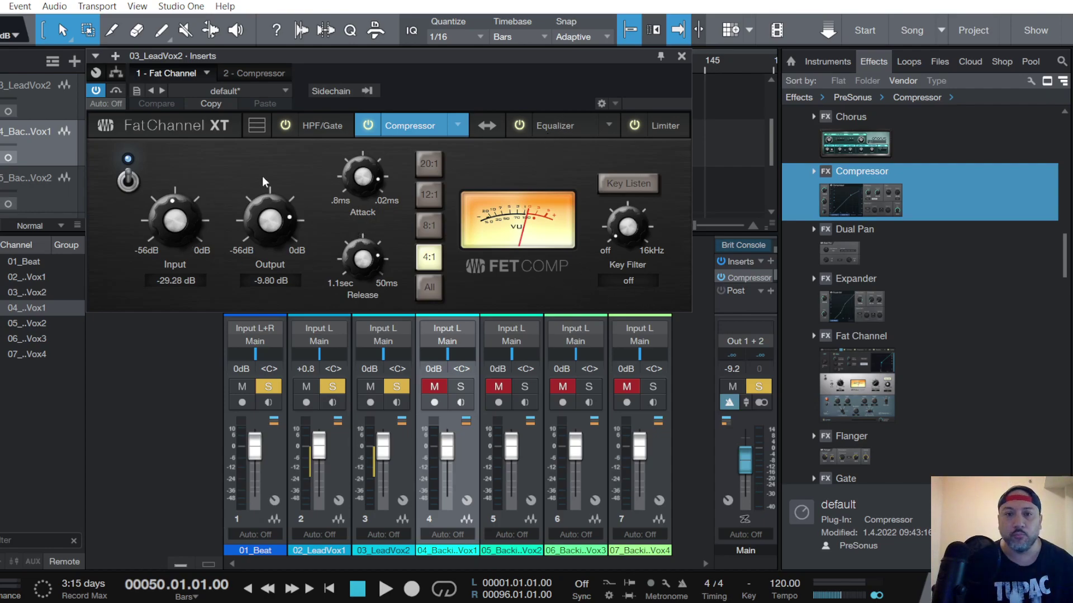
{"action": "left_click", "coordinate": [554, 125]}
{"action": "left_click", "coordinate": [344, 196]}
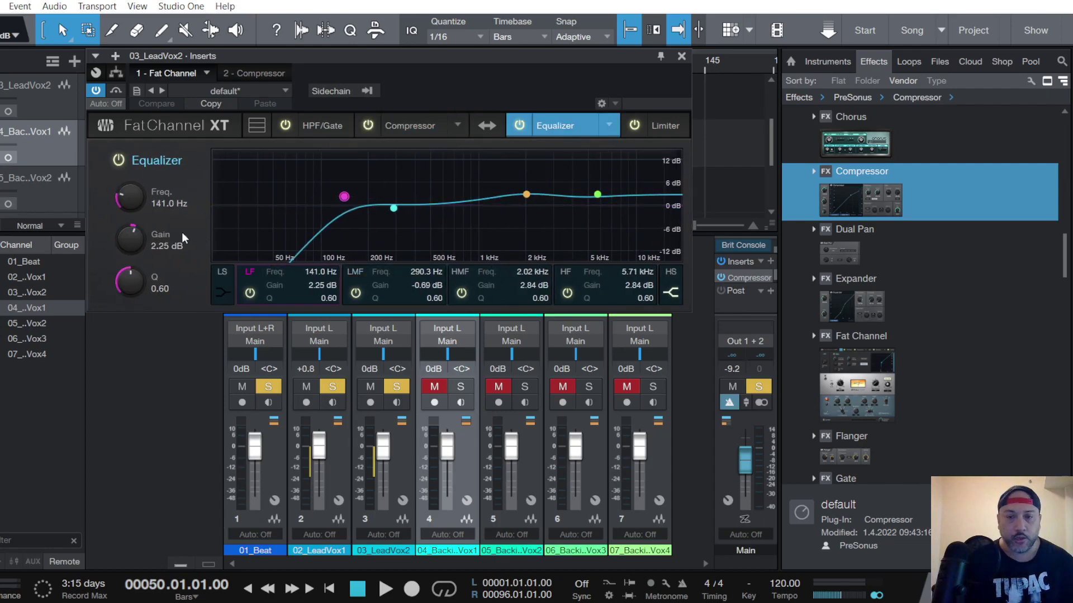
{"action": "left_click", "coordinate": [597, 194]}
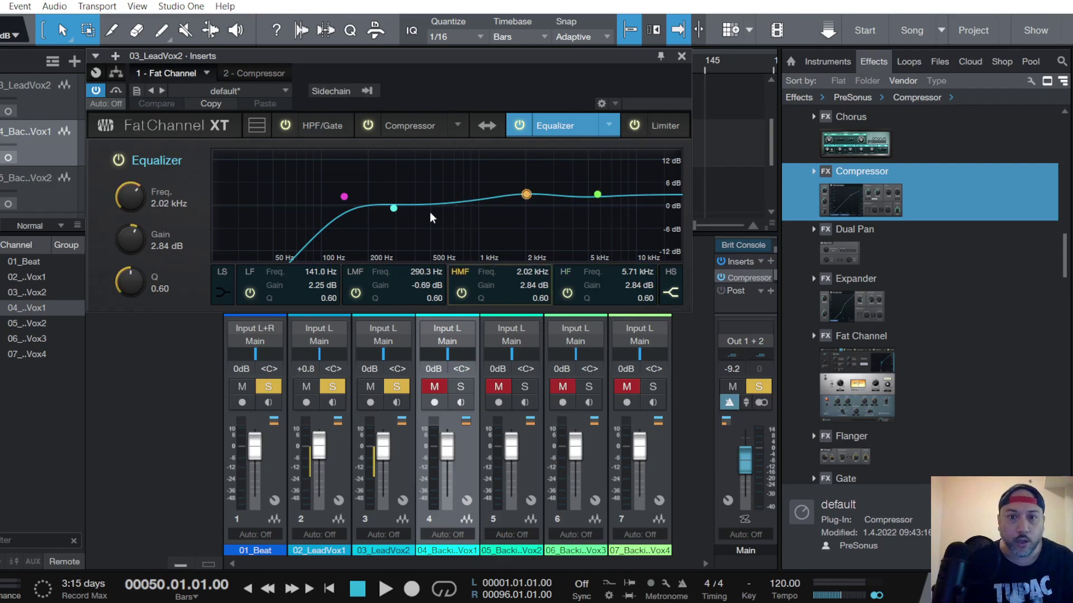
{"action": "left_click", "coordinate": [668, 127]}
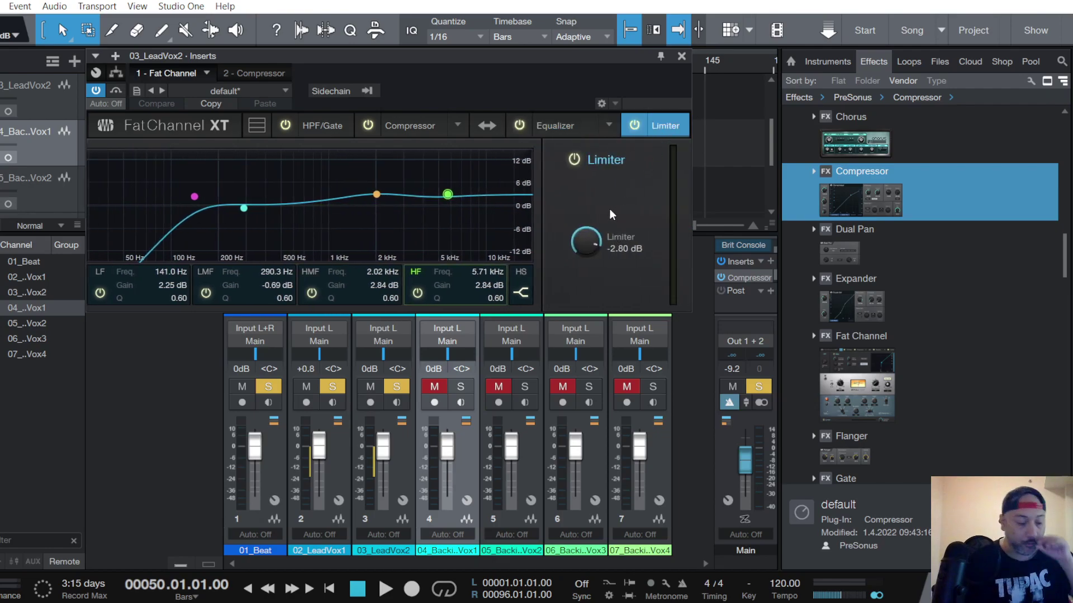
{"action": "left_click", "coordinate": [256, 73]}
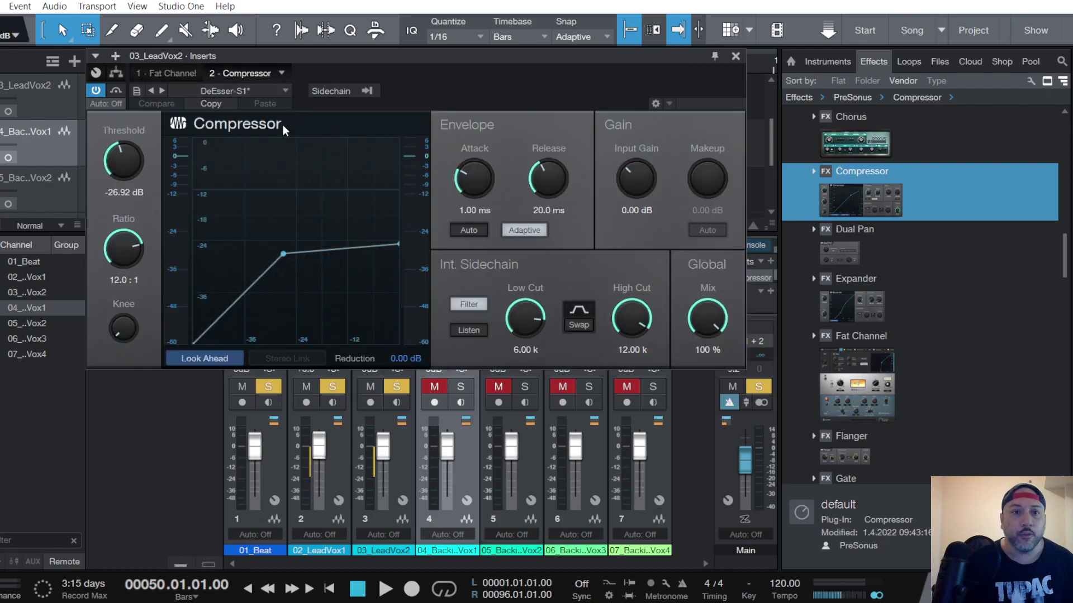
{"action": "left_click", "coordinate": [736, 56]}
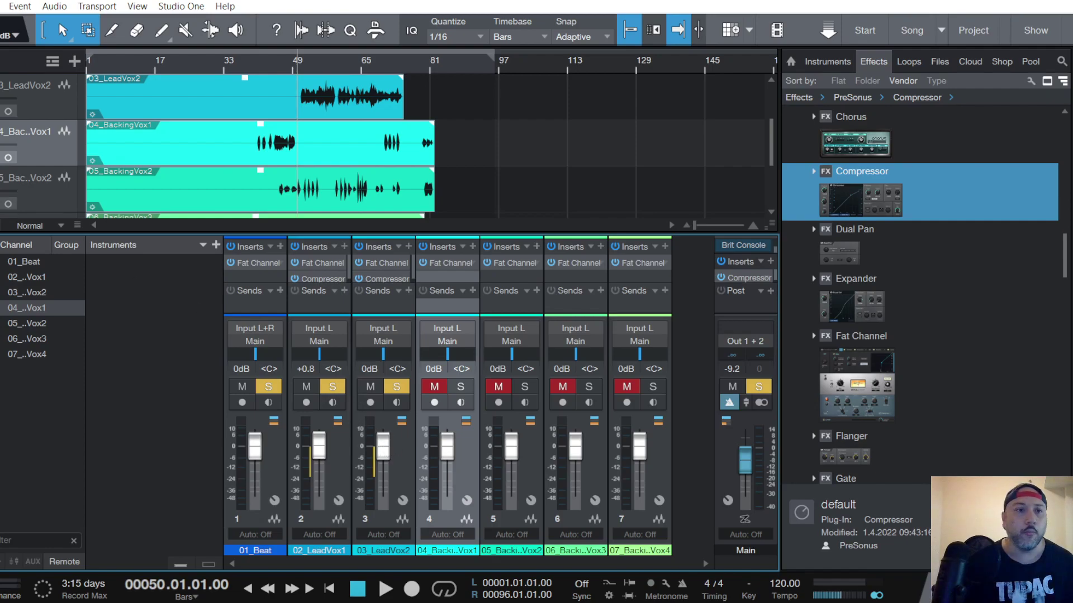
Move the playback start to bar 44, start playback, and solo 04_BackingVox1.
{"action": "left_click", "coordinate": [0, 6]}
{"action": "left_click", "coordinate": [3, 182]}
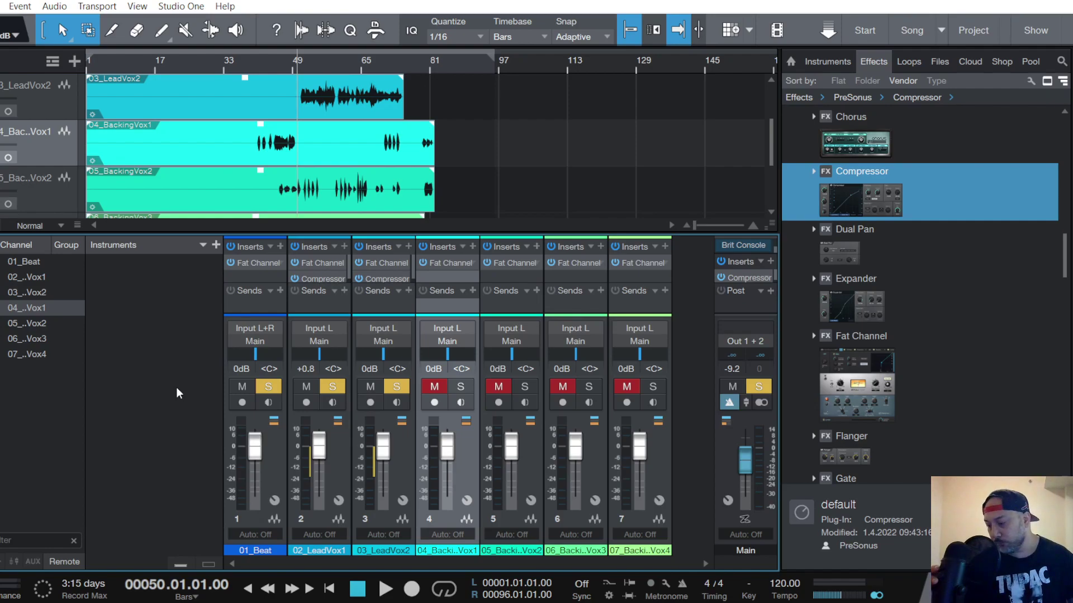
{"action": "key", "text": "space"}
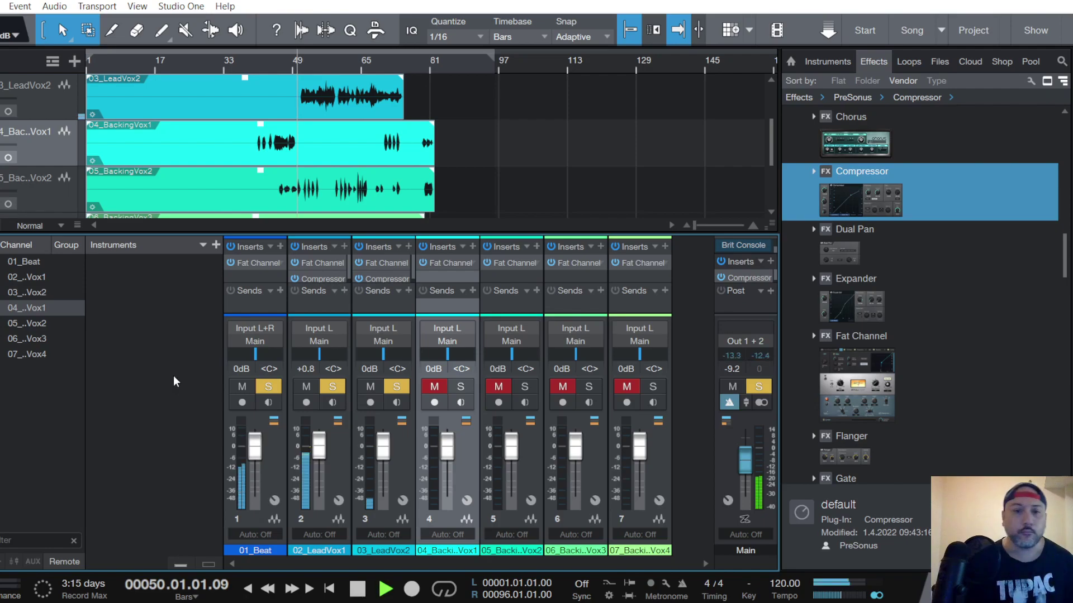
{"action": "key", "text": "space"}
{"action": "left_click", "coordinate": [272, 66]}
{"action": "key", "text": "space"}
{"action": "left_click", "coordinate": [460, 388]}
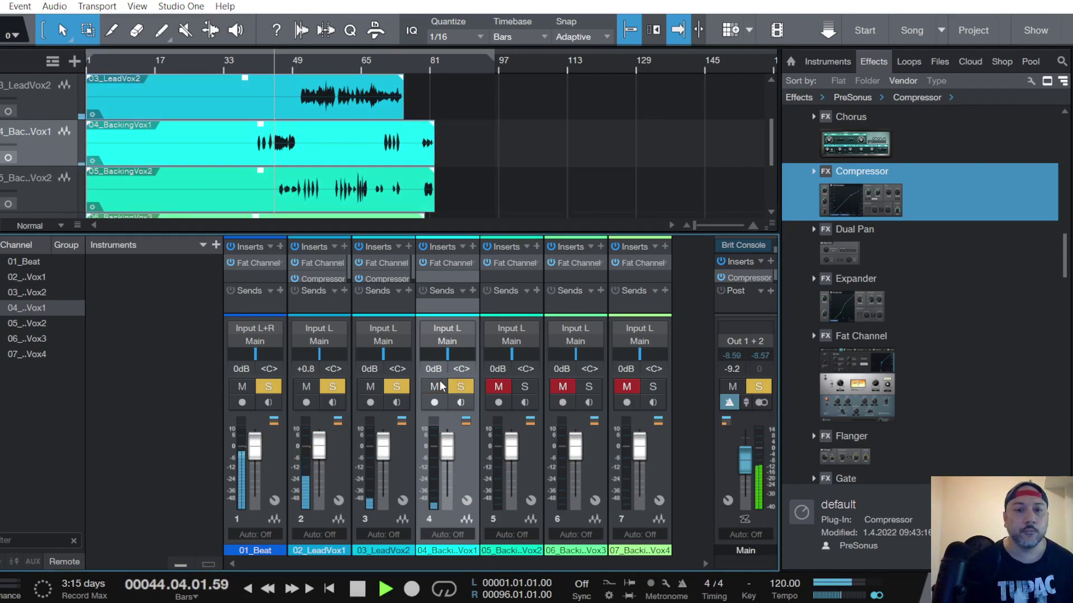
Enable the HPF/Gate section in the 04_BackingVox1 Fat Channel and set the high-pass filter to 152 Hz.
{"action": "left_click", "coordinate": [444, 264]}
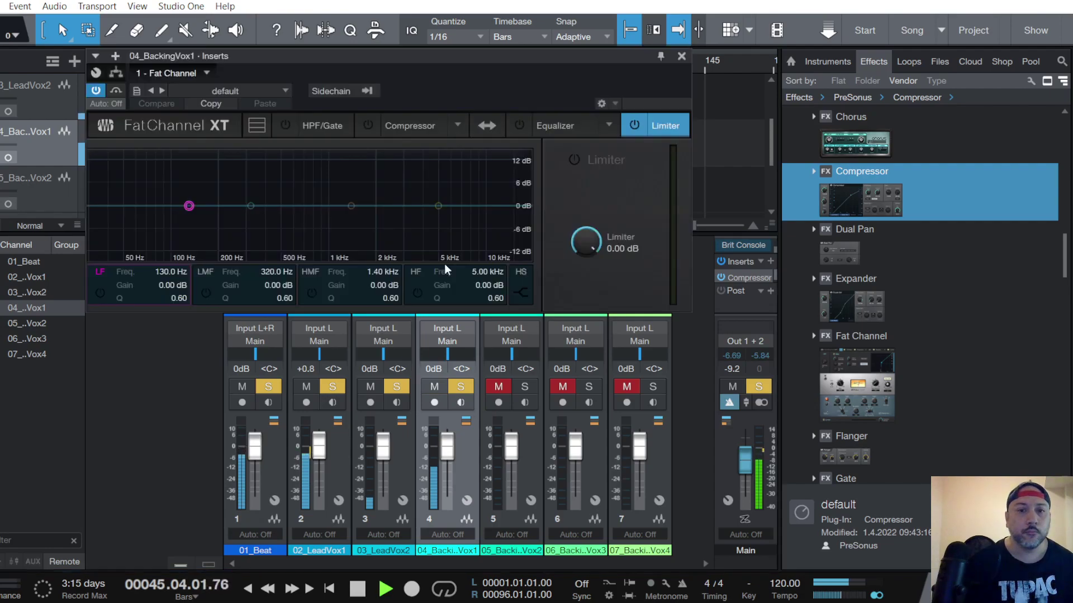
{"action": "left_click", "coordinate": [285, 125]}
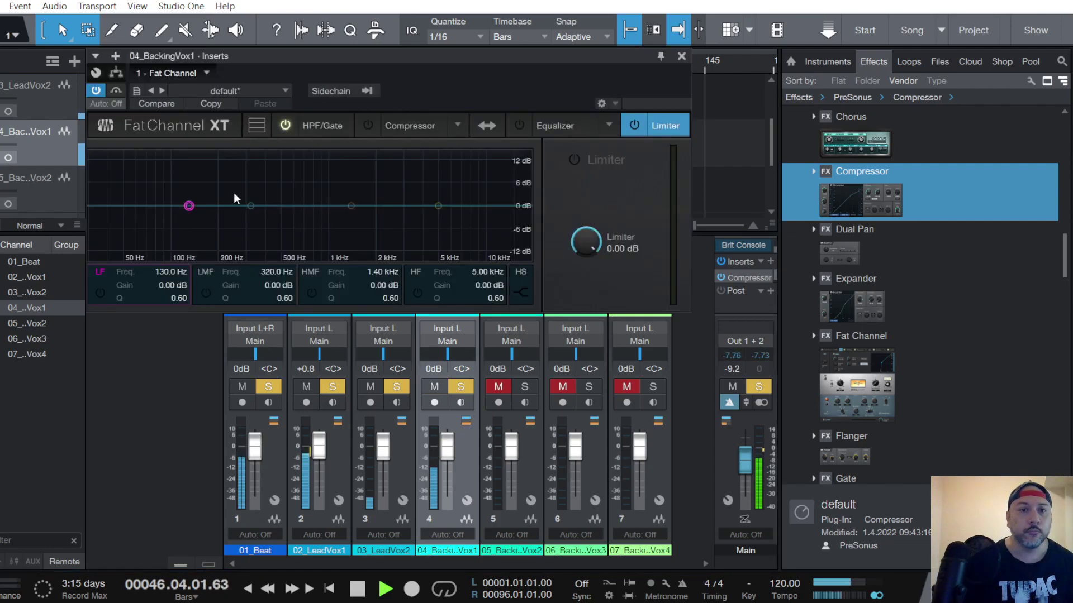
{"action": "left_click_drag", "start_coordinate": [135, 178], "coordinate": [139, 152]}
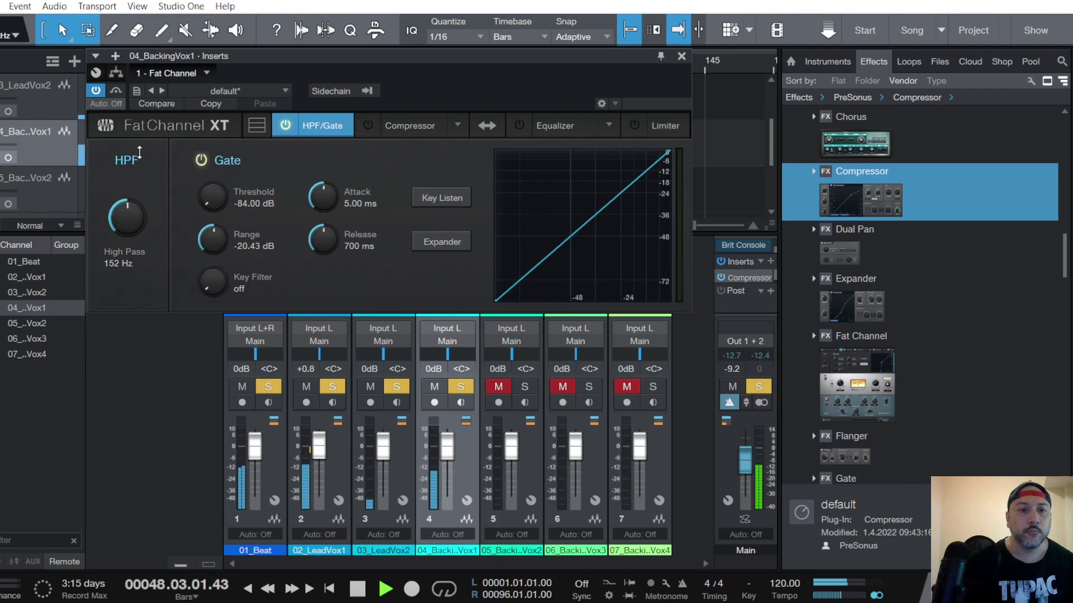
Enable the FET compressor in the 04_BackingVox1 Fat Channel, with input at -28.16 dB and output at -16.80 dB.
{"action": "left_click", "coordinate": [380, 125]}
{"action": "left_click", "coordinate": [459, 126]}
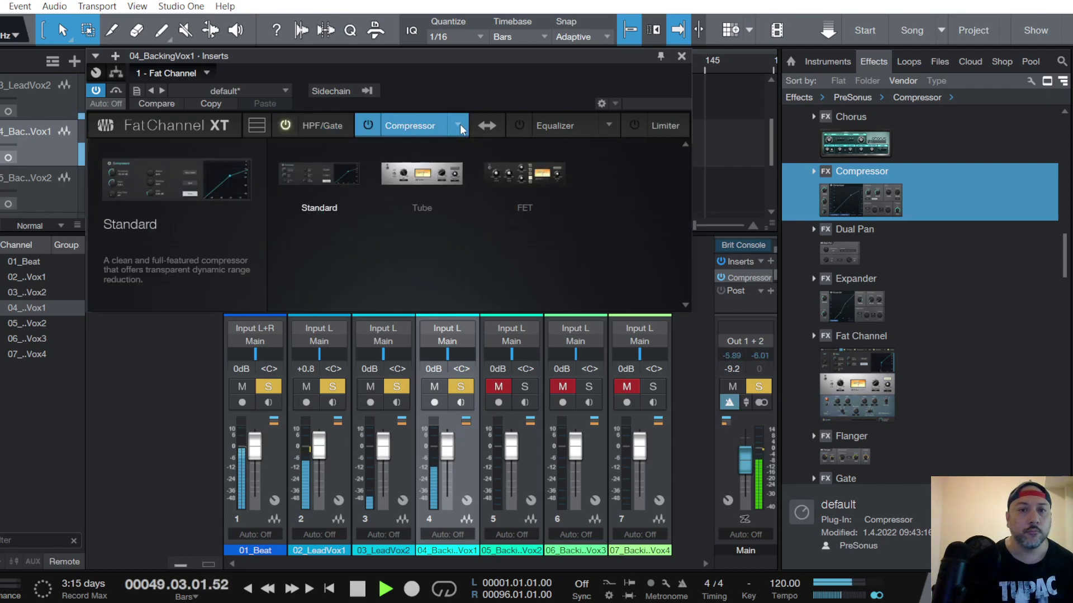
{"action": "left_click", "coordinate": [544, 182]}
{"action": "key", "text": "space"}
{"action": "key", "text": "space"}
{"action": "left_click_drag", "start_coordinate": [178, 227], "coordinate": [182, 197]}
{"action": "left_click_drag", "start_coordinate": [270, 219], "coordinate": [272, 265]}
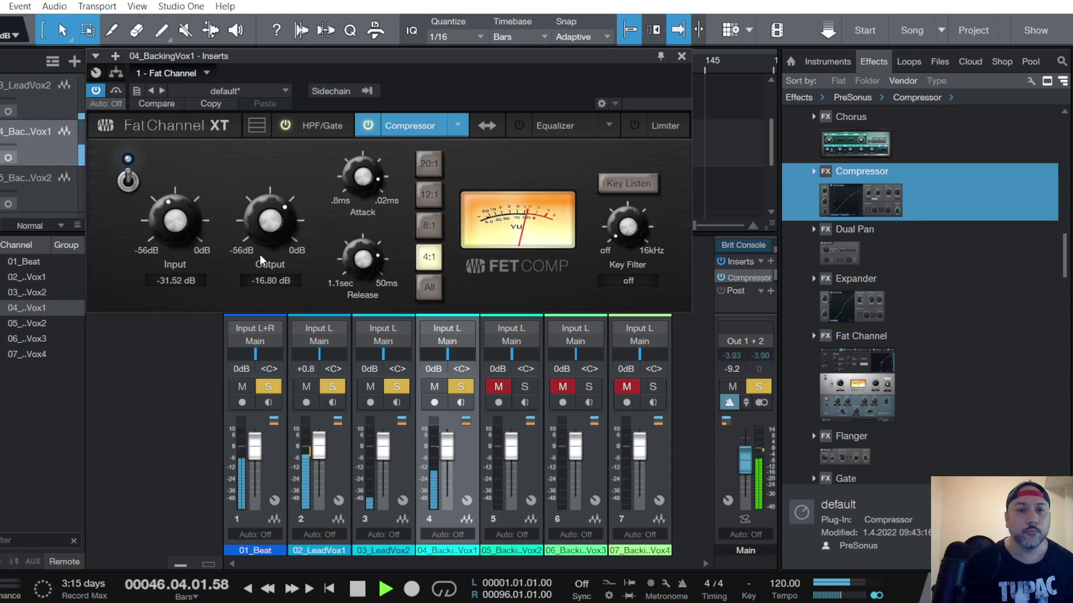
{"action": "left_click_drag", "start_coordinate": [175, 218], "coordinate": [175, 221]}
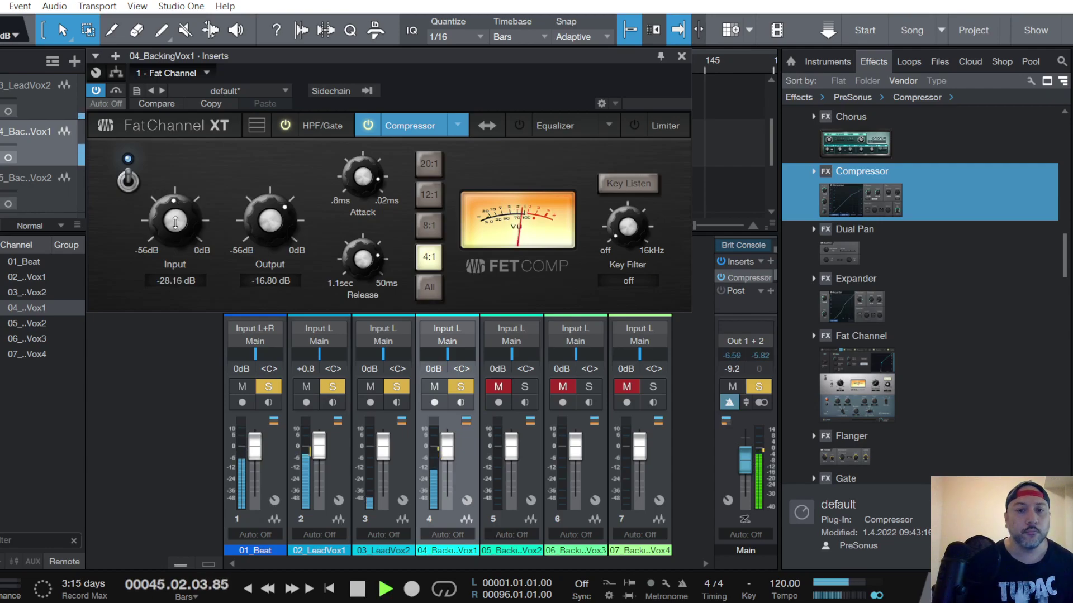
Equalize 04_BackingVox1 with a high shelf of +2.84 dB at 5.91 kHz, HMF +2.45 dB at 993.4 Hz, and LMF -1.08 dB at 307.1 Hz.
{"action": "left_click", "coordinate": [558, 125]}
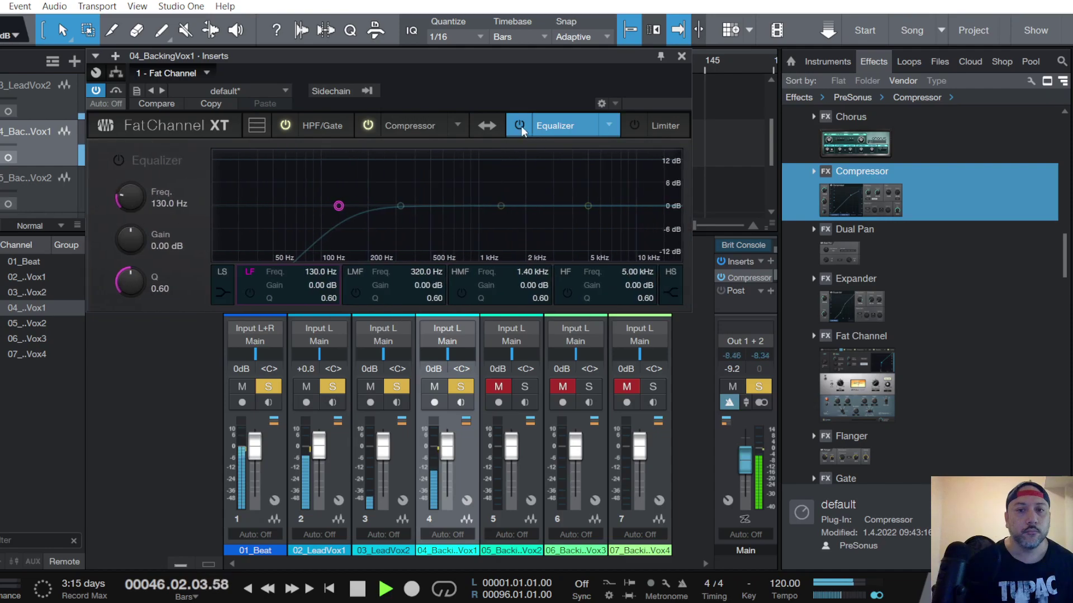
{"action": "left_click_drag", "start_coordinate": [589, 207], "coordinate": [599, 194]}
{"action": "left_click", "coordinate": [671, 294]}
{"action": "left_click_drag", "start_coordinate": [501, 205], "coordinate": [478, 196]}
{"action": "left_click", "coordinate": [400, 206]}
{"action": "mouse_move", "coordinate": [400, 208]}
{"action": "left_mouse_down"}
{"action": "mouse_move", "coordinate": [402, 140]}
{"action": "mouse_move", "coordinate": [373, 143]}
{"action": "mouse_move", "coordinate": [397, 145]}
{"action": "mouse_move", "coordinate": [399, 214]}
{"action": "left_mouse_up"}
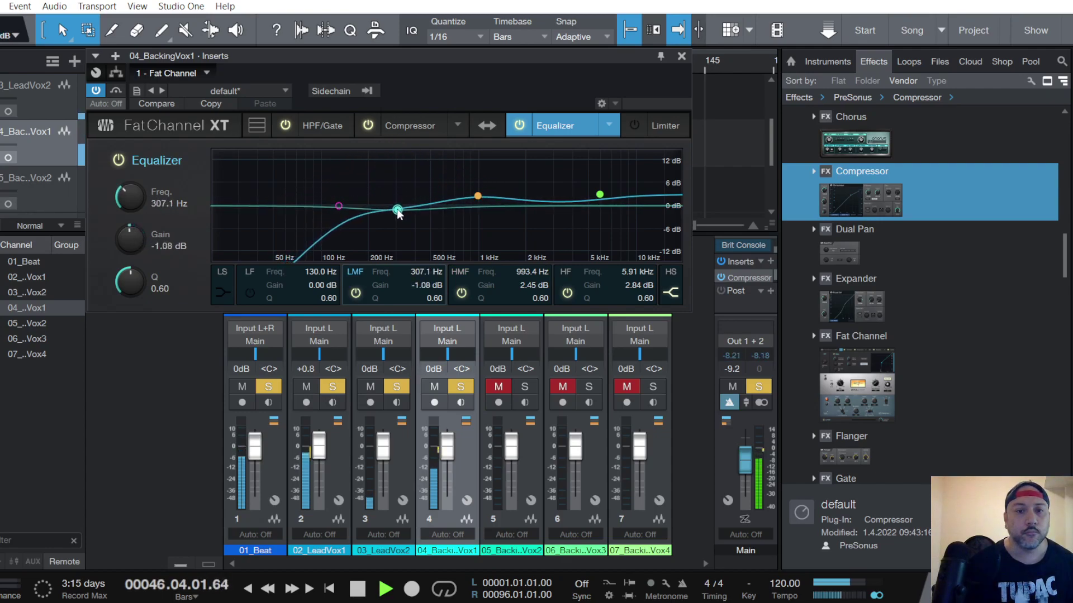
Enable the 04_BackingVox1 Fat Channel limiter and set it to -11.20 dB.
{"action": "left_click", "coordinate": [659, 126]}
{"action": "left_click_drag", "start_coordinate": [586, 243], "coordinate": [589, 277]}
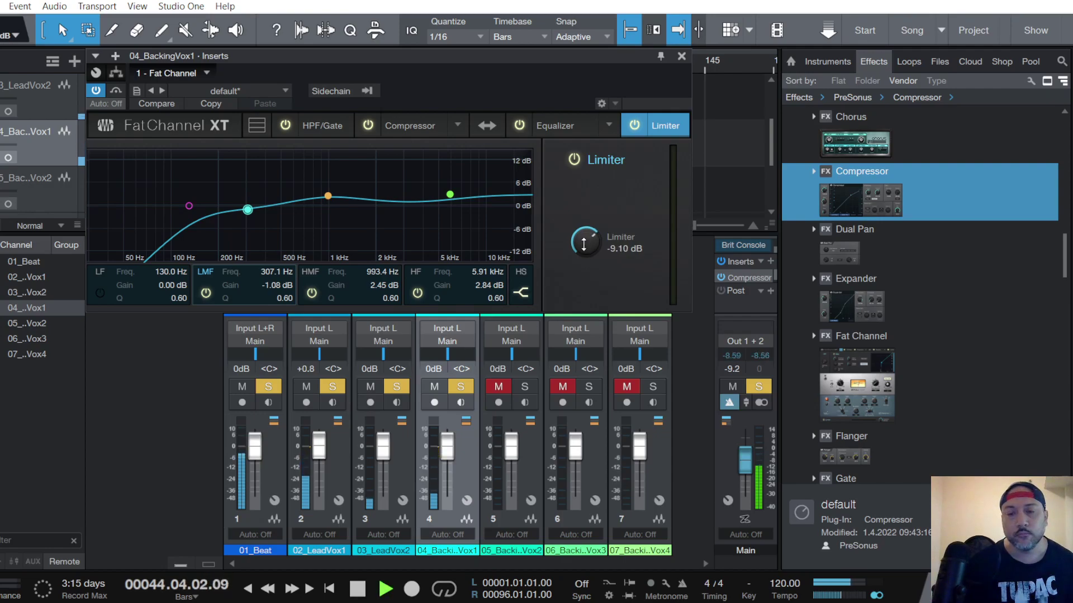
{"action": "left_click_drag", "start_coordinate": [584, 243], "coordinate": [586, 259]}
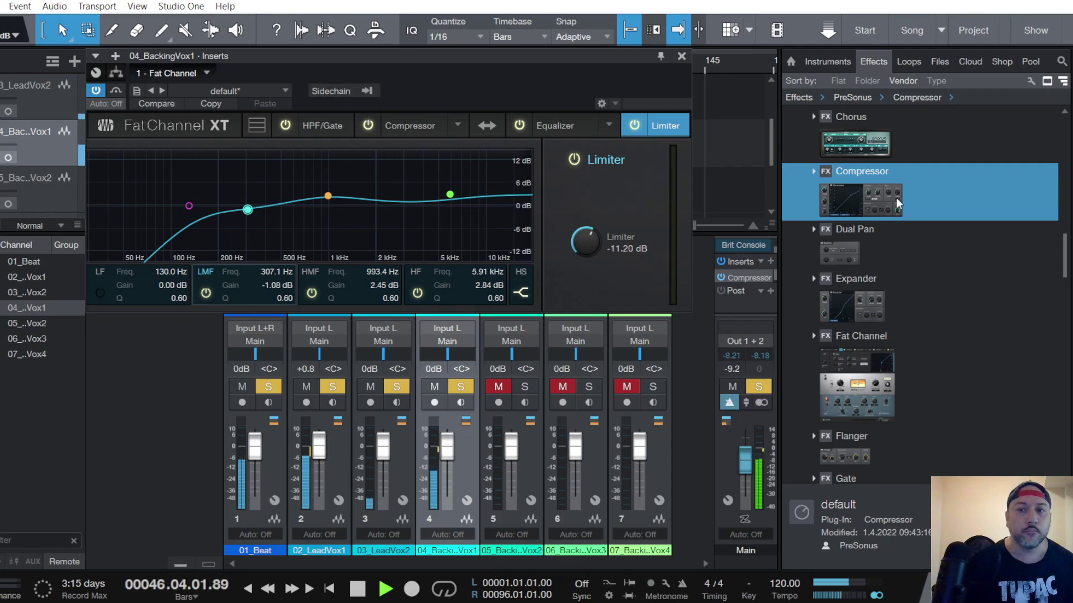
Add a Compressor insert to 04_BackingVox1, load the DeEsser-S1 vocal preset, and set its threshold to -29.08 dB.
{"action": "left_click", "coordinate": [877, 174]}
{"action": "left_click_drag", "start_coordinate": [877, 174], "coordinate": [250, 86]}
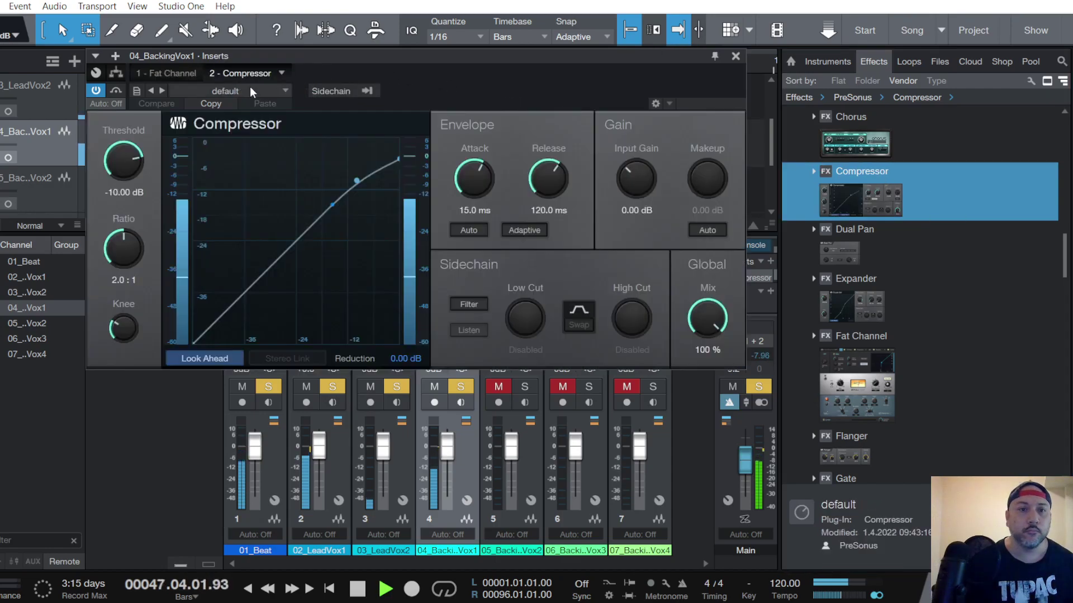
{"action": "left_click", "coordinate": [244, 90]}
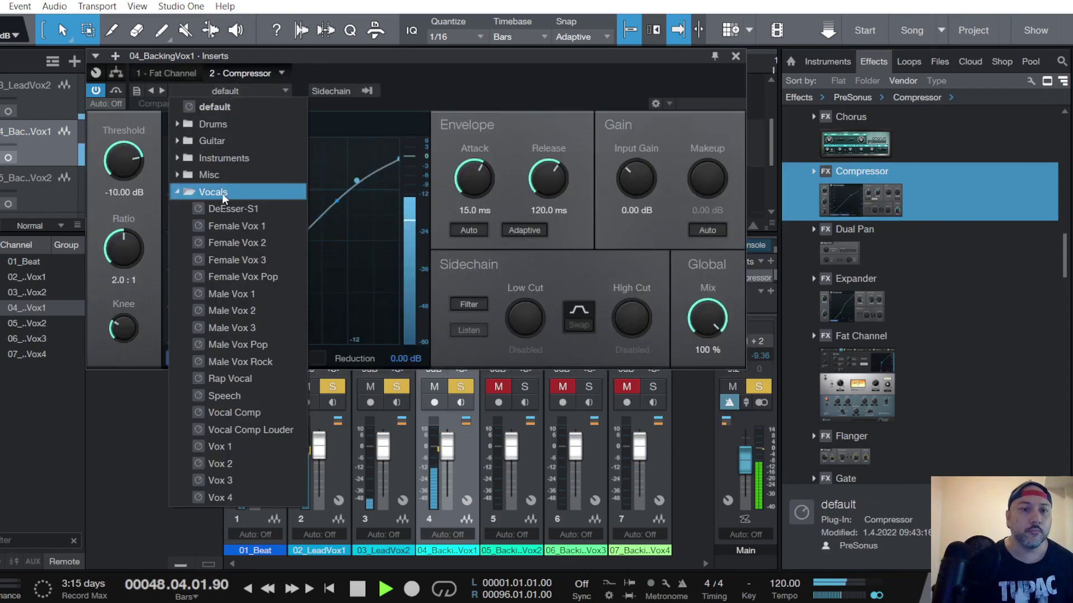
{"action": "left_click", "coordinate": [222, 207]}
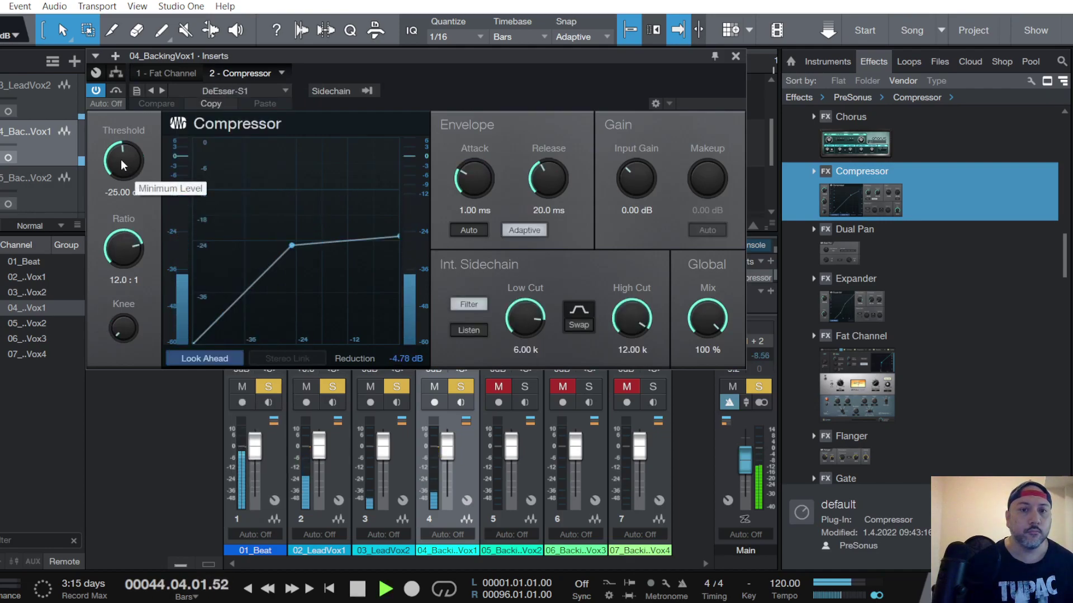
{"action": "left_click_drag", "start_coordinate": [121, 160], "coordinate": [123, 174]}
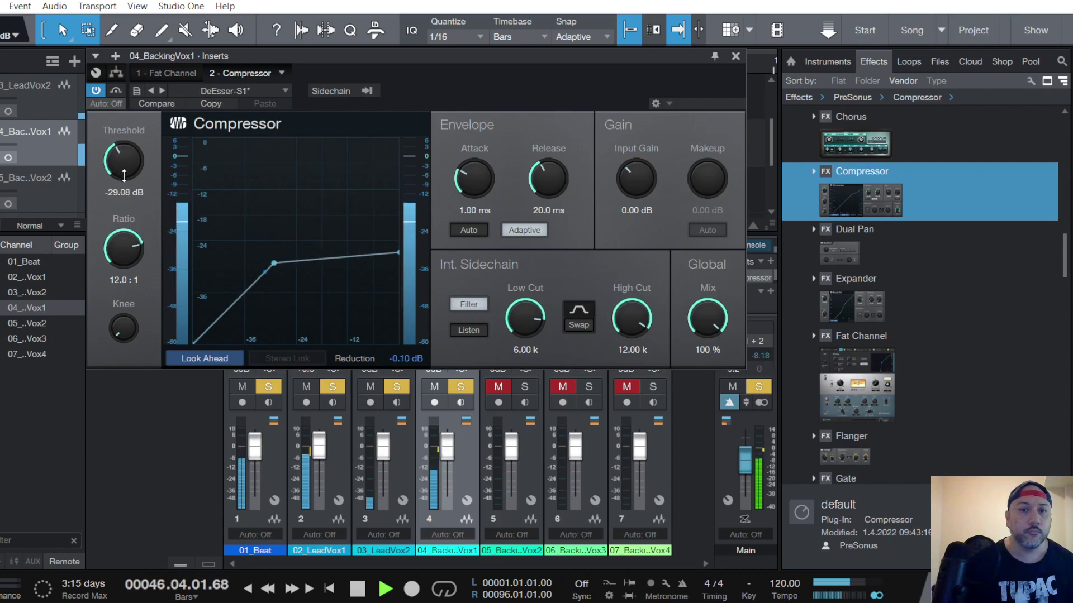
{"action": "left_click", "coordinate": [736, 56]}
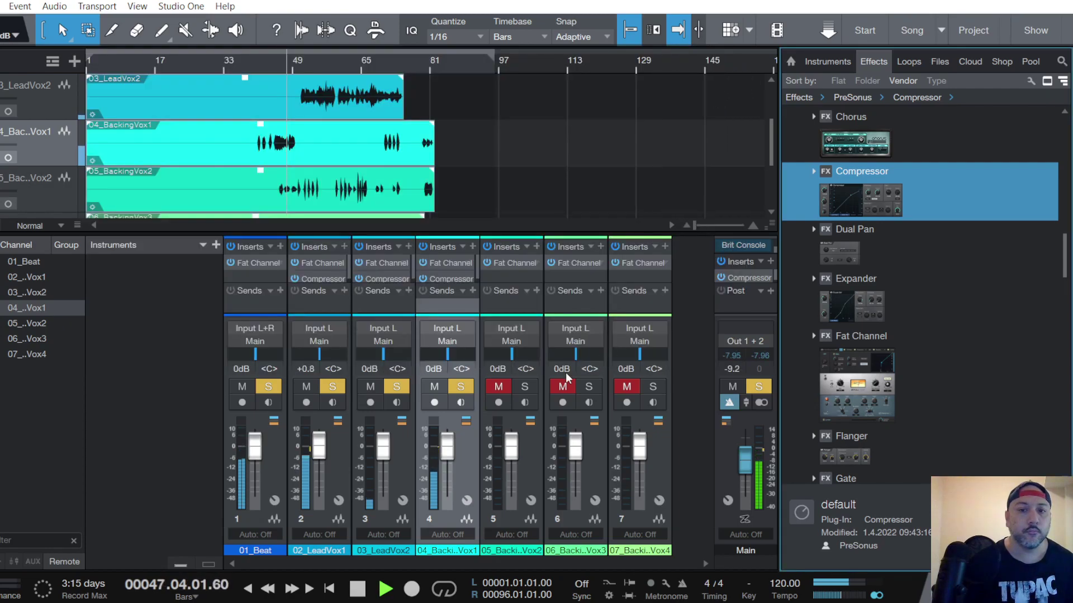
Lower the 04_BackingVox1 fader to -2.9 dB during playback.
{"action": "left_click_drag", "start_coordinate": [447, 453], "coordinate": [447, 455]}
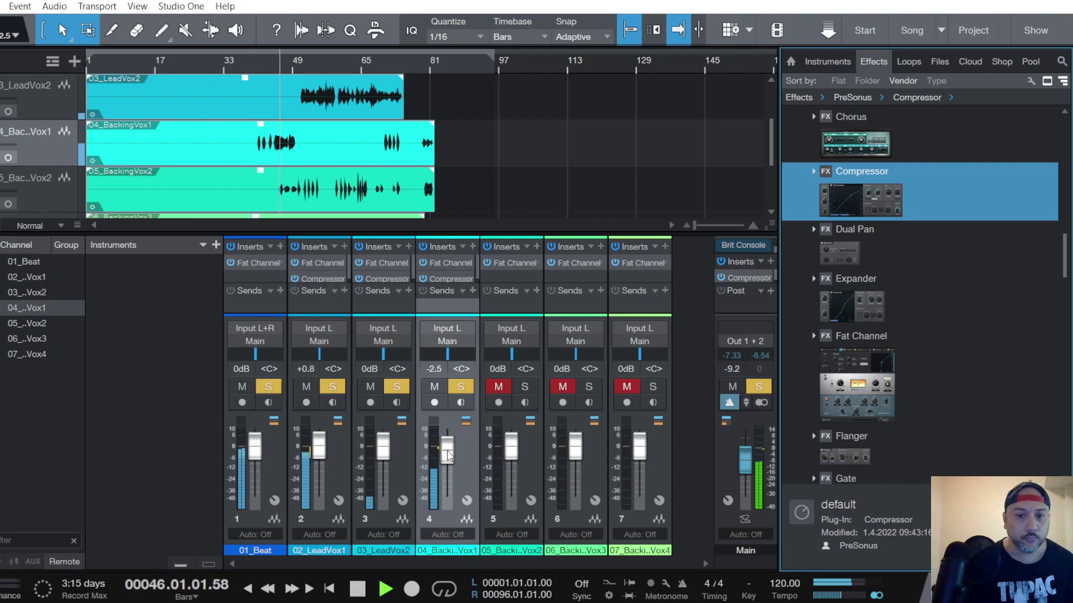
{"action": "left_click_drag", "start_coordinate": [448, 455], "coordinate": [447, 455]}
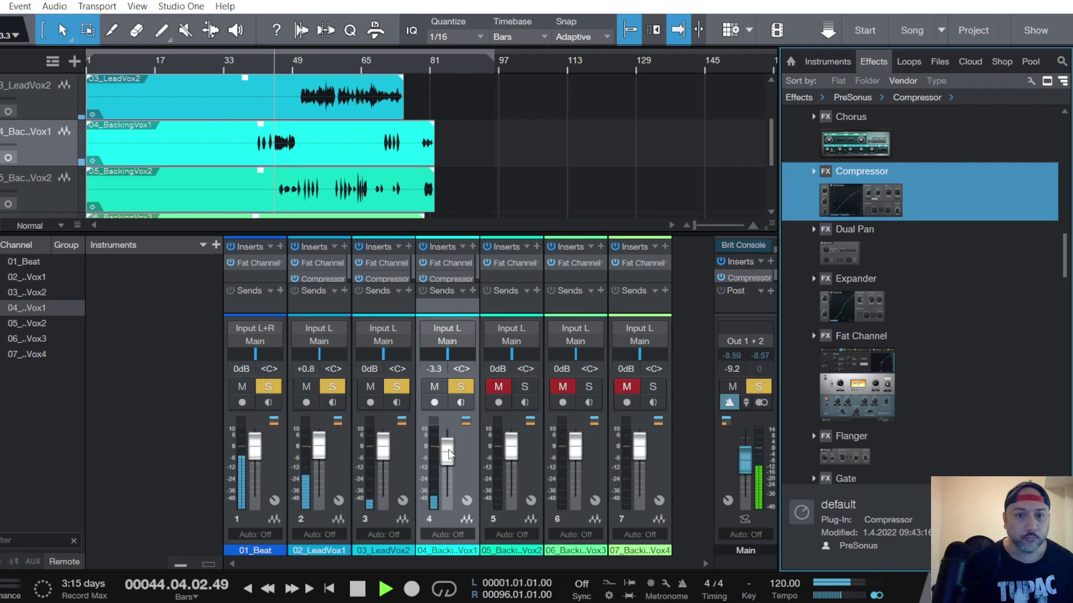
{"action": "left_click_drag", "start_coordinate": [447, 455], "coordinate": [447, 454]}
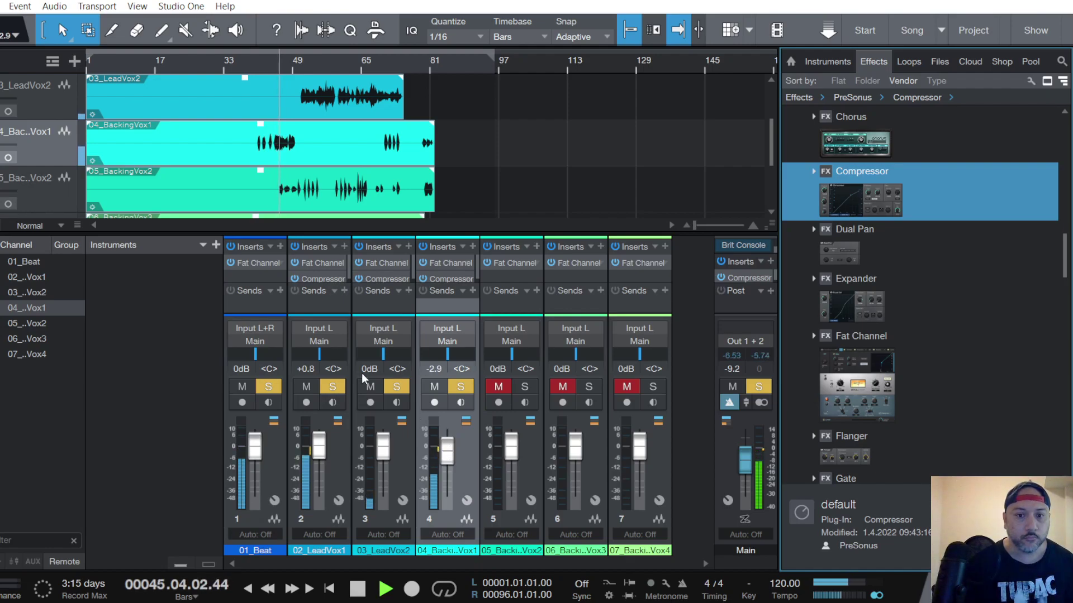
Select and solo 05_BackingVox2, then enable the HPF/Gate section of its Fat Channel and raise the high-pass filter.
{"action": "scroll", "coordinate": [29, 139], "scroll_direction": "down", "scroll_amount": 1}
{"action": "left_click", "coordinate": [55, 136]}
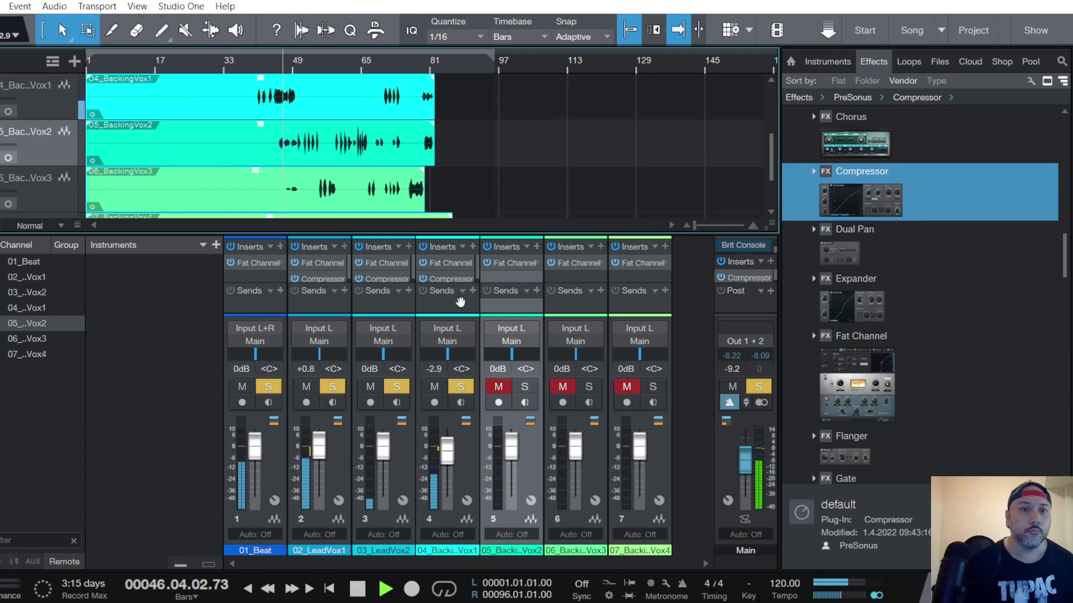
{"action": "left_click", "coordinate": [498, 388]}
{"action": "left_click", "coordinate": [522, 260]}
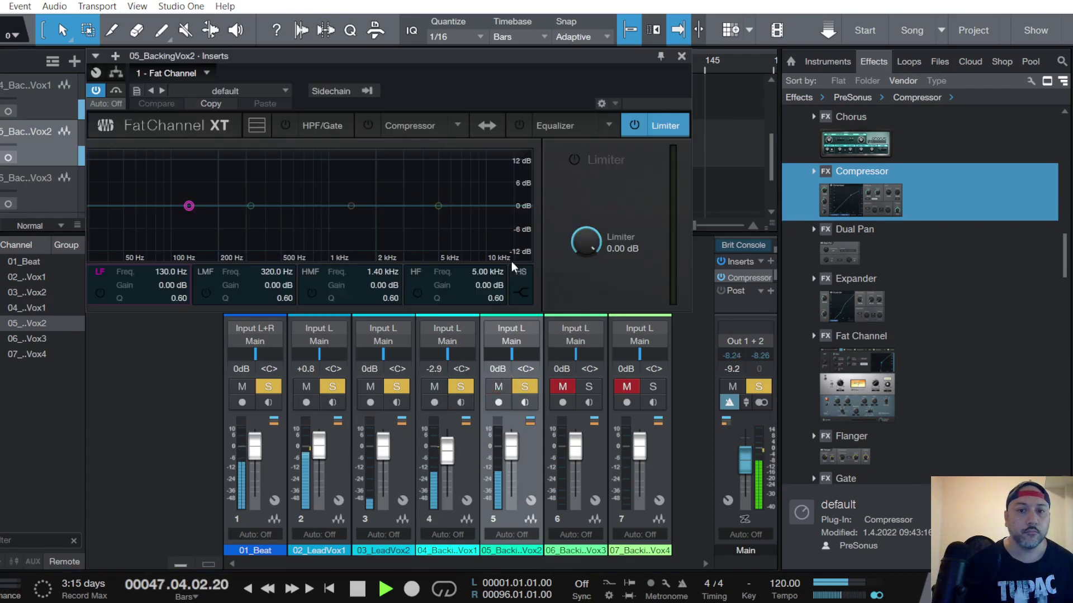
{"action": "left_click", "coordinate": [306, 121]}
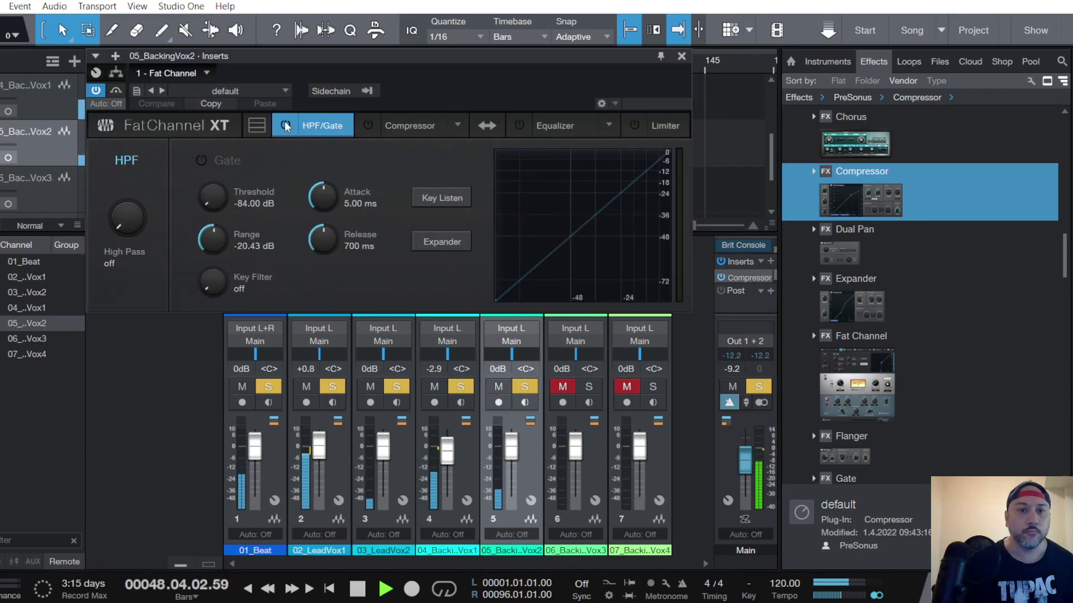
{"action": "left_click_drag", "start_coordinate": [132, 233], "coordinate": [133, 148]}
Switch the 05_BackingVox2 Fat Channel compressor to the FET model, turn it on, and restart playback.
{"action": "left_click", "coordinate": [408, 120]}
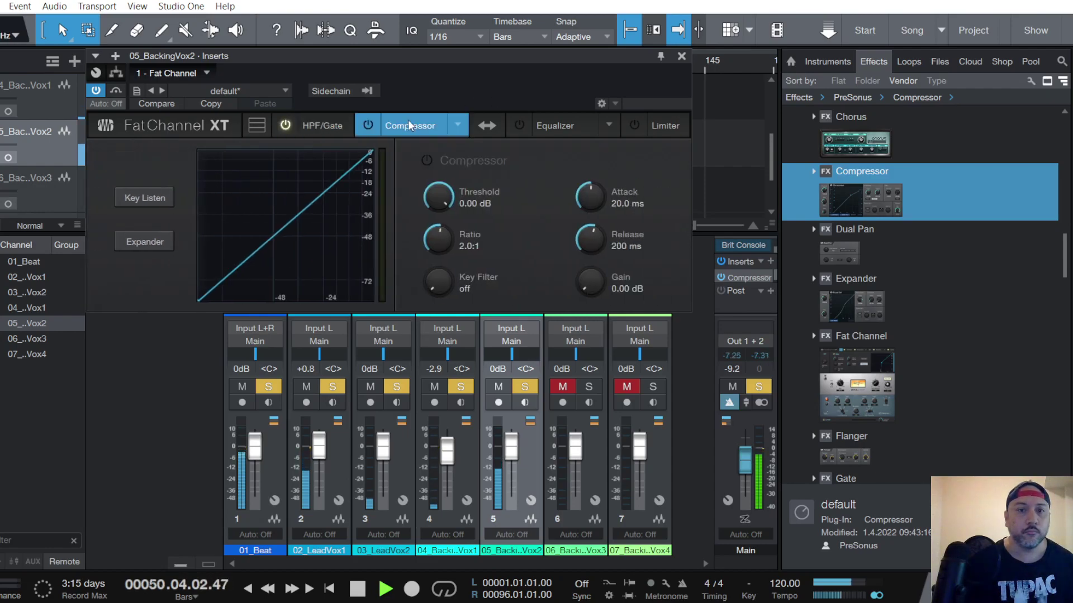
{"action": "left_click", "coordinate": [459, 120]}
{"action": "left_click", "coordinate": [552, 215]}
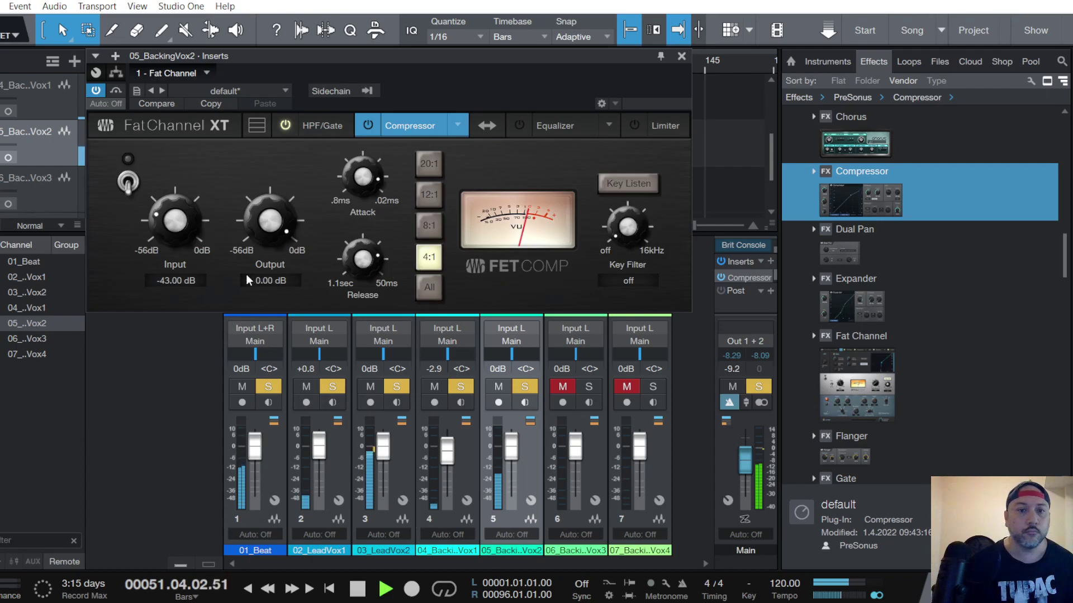
{"action": "left_click", "coordinate": [128, 181]}
{"action": "key", "text": "space"}
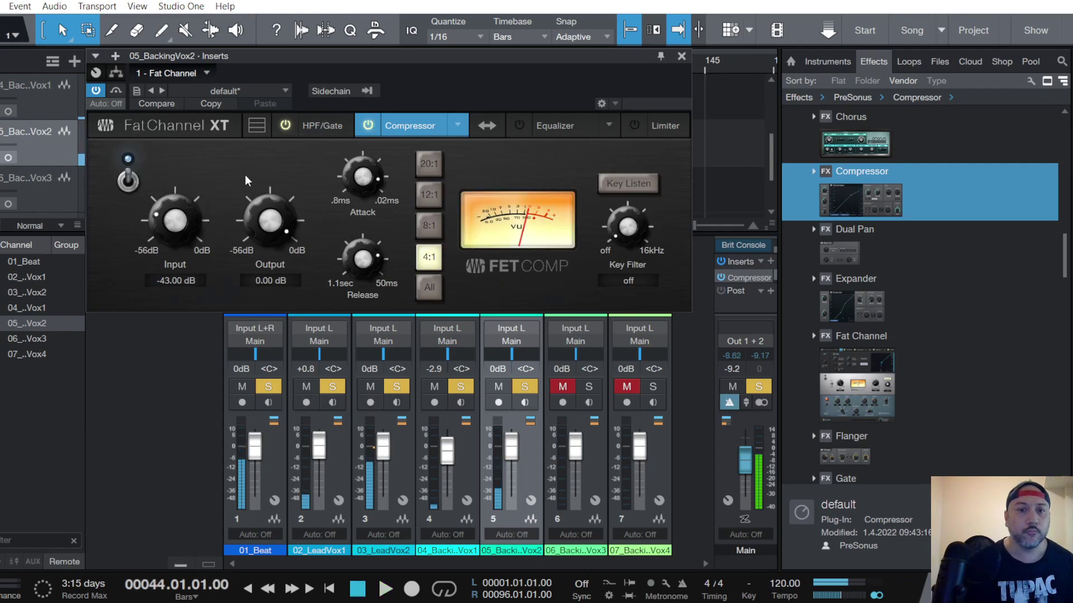
{"action": "key", "text": "space"}
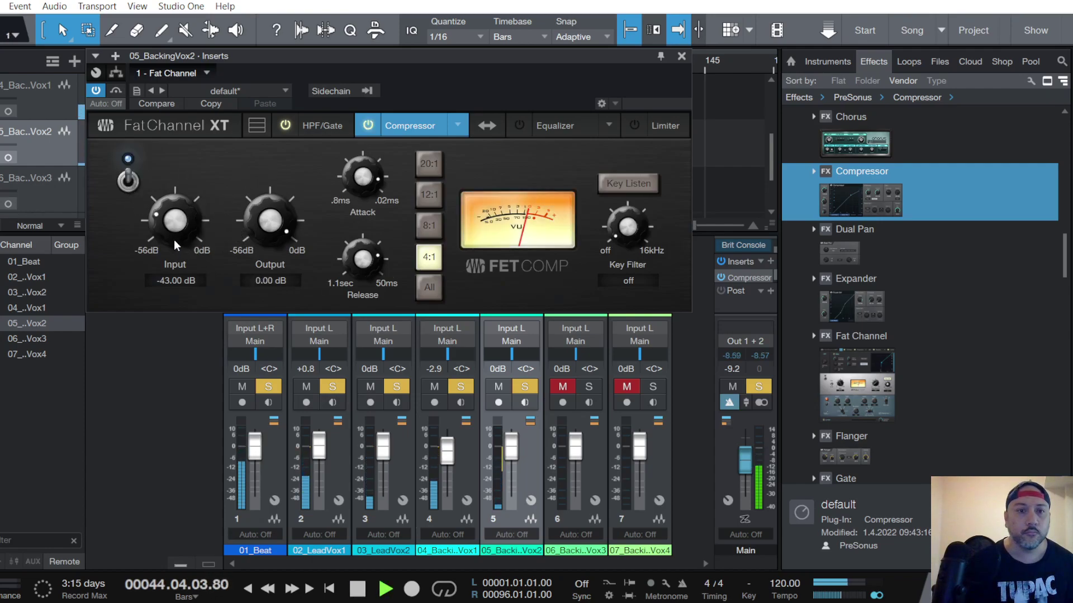
Set the 05_BackingVox2 FET compressor's input to -29.56 dB and its output to -18.20 dB during playback.
{"action": "left_click_drag", "start_coordinate": [172, 223], "coordinate": [181, 198]}
{"action": "left_click_drag", "start_coordinate": [285, 230], "coordinate": [283, 265]}
{"action": "left_click_drag", "start_coordinate": [175, 226], "coordinate": [174, 222]}
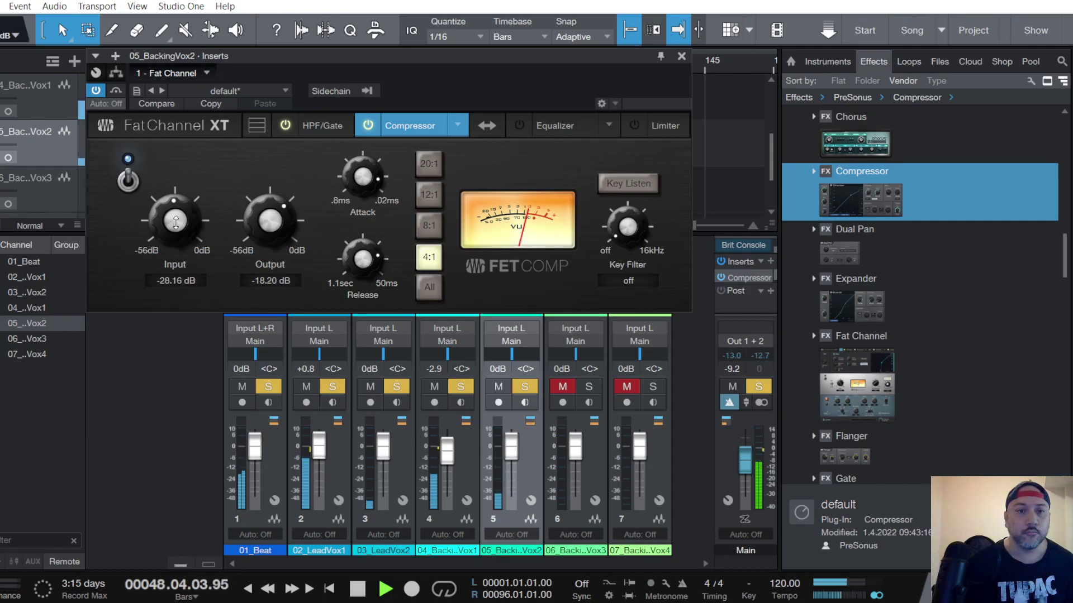
{"action": "left_click_drag", "start_coordinate": [176, 222], "coordinate": [178, 220]}
{"action": "key", "text": "space"}
{"action": "key", "text": "space"}
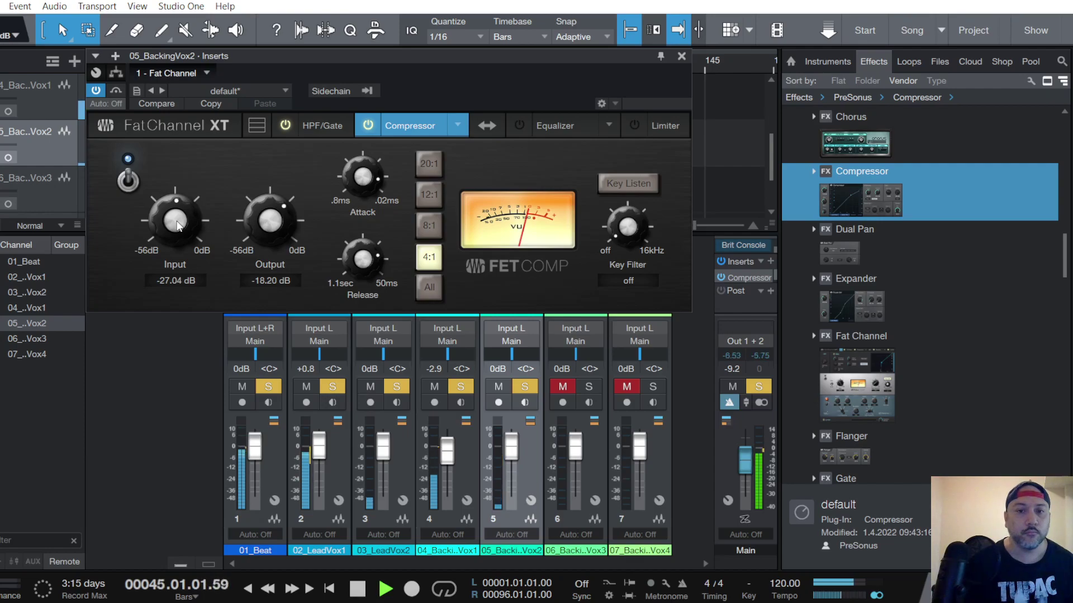
{"action": "mouse_move", "coordinate": [178, 226]}
{"action": "left_mouse_down"}
{"action": "mouse_move", "coordinate": [179, 211]}
{"action": "mouse_move", "coordinate": [178, 232]}
{"action": "left_mouse_up"}
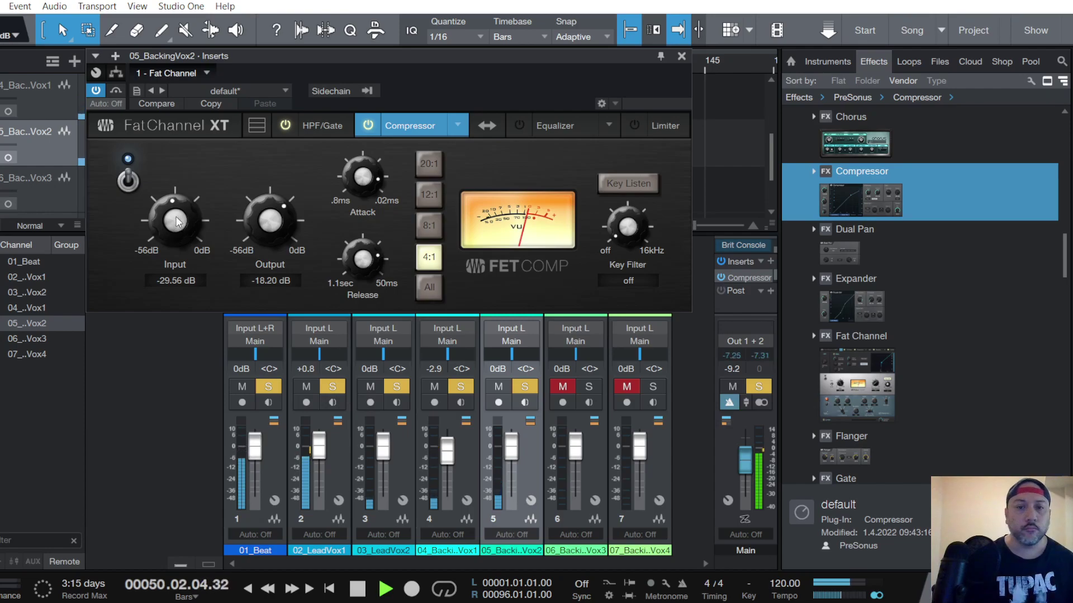
Enable the 05_BackingVox2 equalizer with a high shelf at 6.25 kHz +2.06 dB, HMF at 801.6 Hz +2.84 dB, and LMF at 239.6 Hz -2.65 dB.
{"action": "left_click", "coordinate": [537, 126]}
{"action": "left_click", "coordinate": [518, 131]}
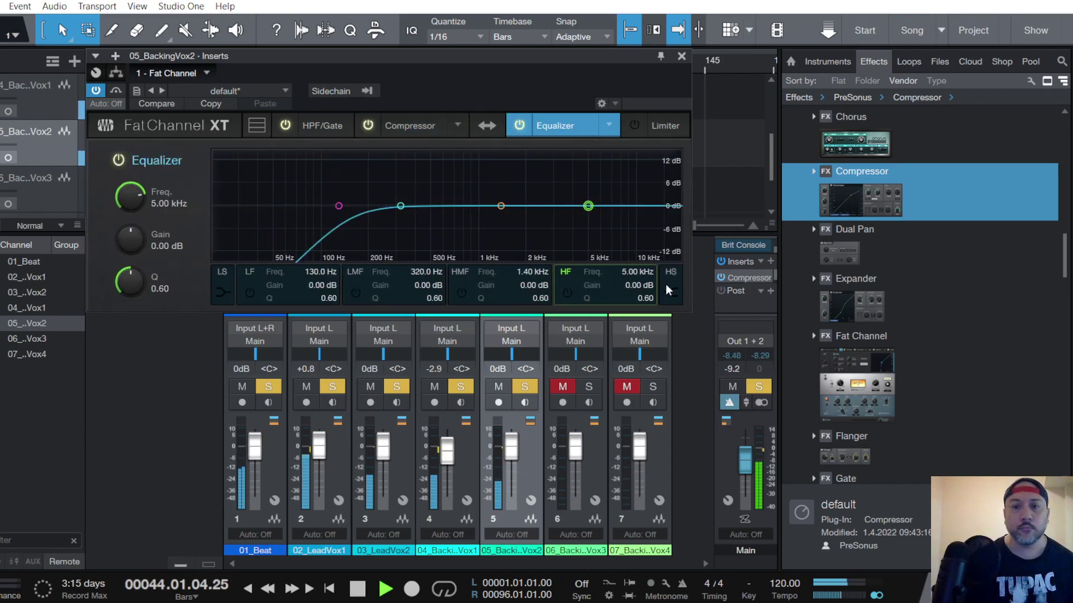
{"action": "left_click_drag", "start_coordinate": [588, 206], "coordinate": [595, 202]}
{"action": "left_click_drag", "start_coordinate": [501, 206], "coordinate": [464, 192]}
{"action": "left_click", "coordinate": [401, 206]}
{"action": "left_click_drag", "start_coordinate": [401, 206], "coordinate": [393, 216]}
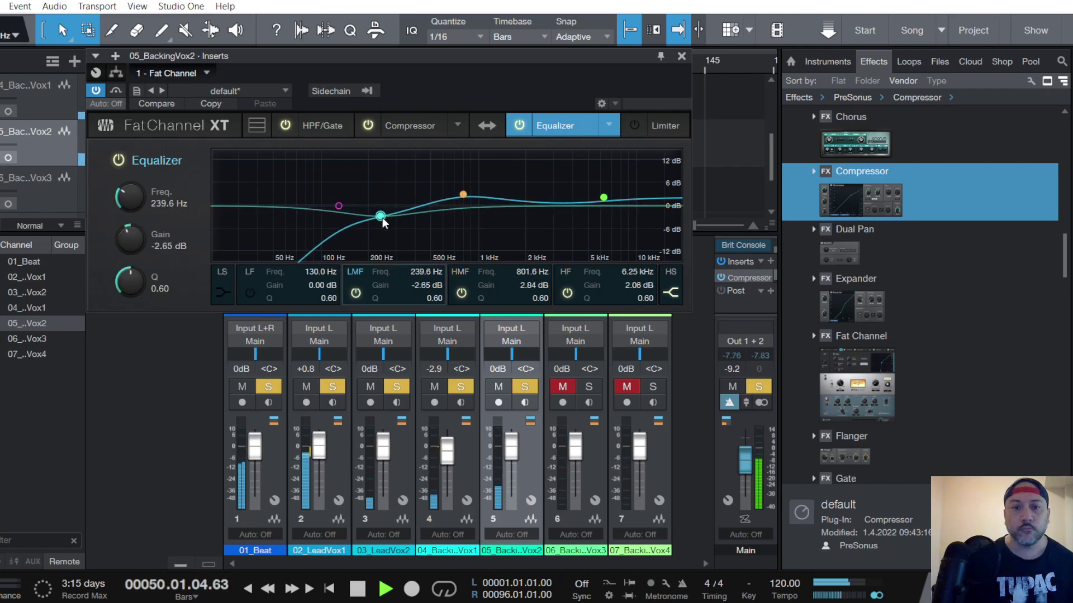
{"action": "left_click", "coordinate": [604, 198]}
Enable the 05_BackingVox2 Fat Channel limiter and set it to -17.22 dB.
{"action": "left_click", "coordinate": [635, 130]}
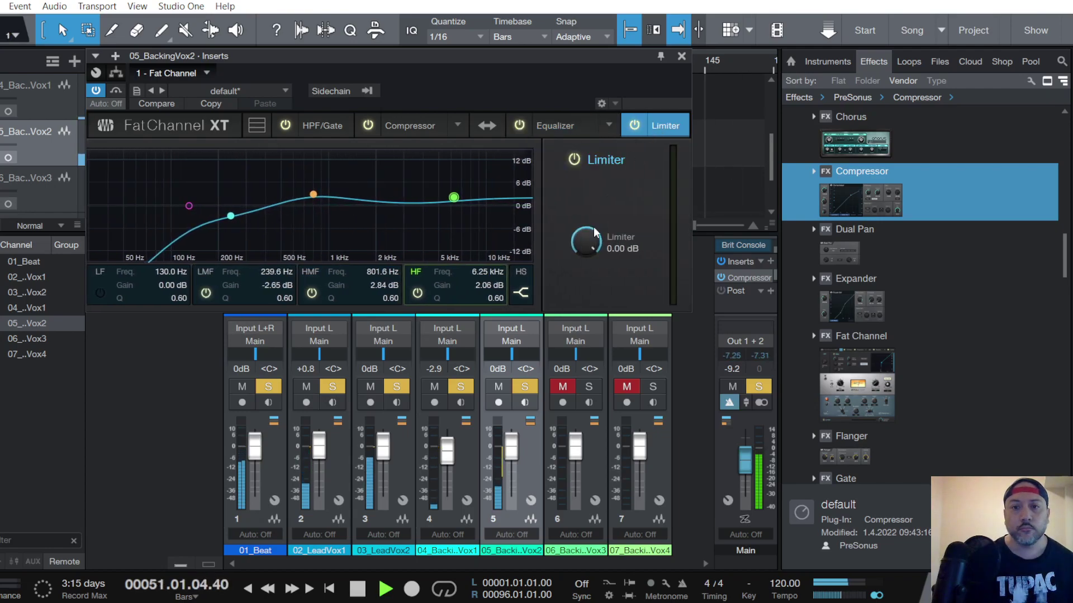
{"action": "left_click_drag", "start_coordinate": [586, 241], "coordinate": [586, 284]}
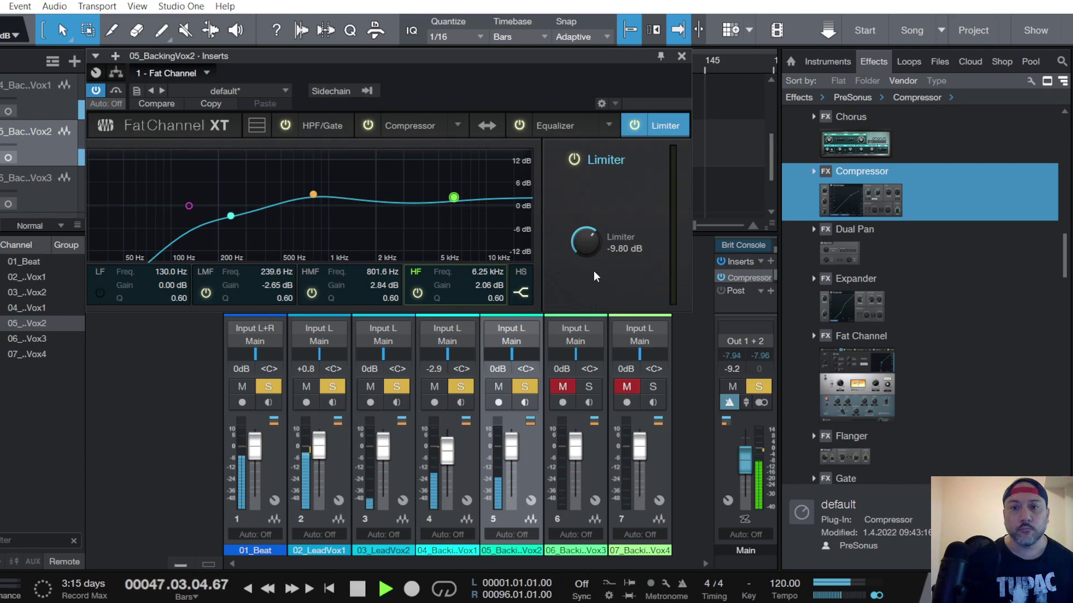
{"action": "left_click_drag", "start_coordinate": [586, 240], "coordinate": [583, 258]}
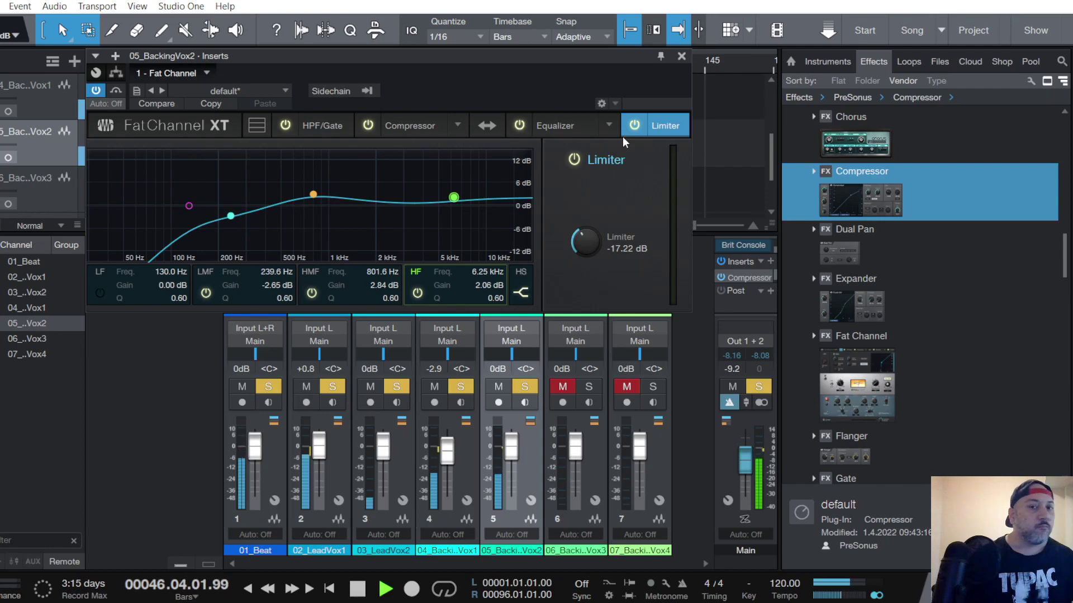
Add a Compressor insert to 05_BackingVox2, load the DeEsser-S1 vocal preset, and set its threshold to -32.44 dB.
{"action": "left_click_drag", "start_coordinate": [861, 190], "coordinate": [241, 73]}
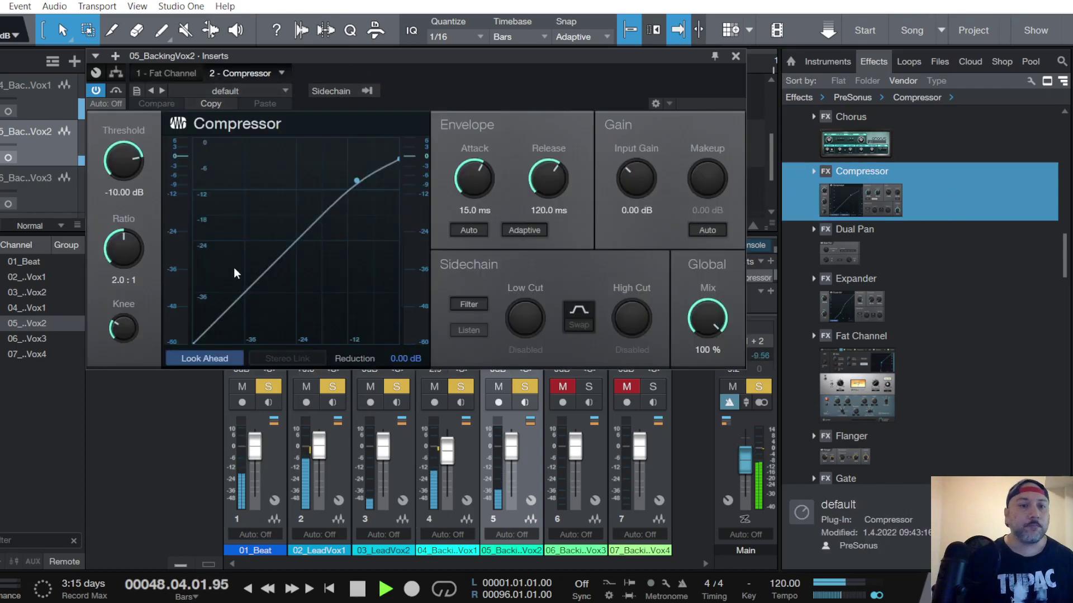
{"action": "left_click", "coordinate": [246, 86]}
{"action": "mouse_move", "coordinate": [238, 190]}
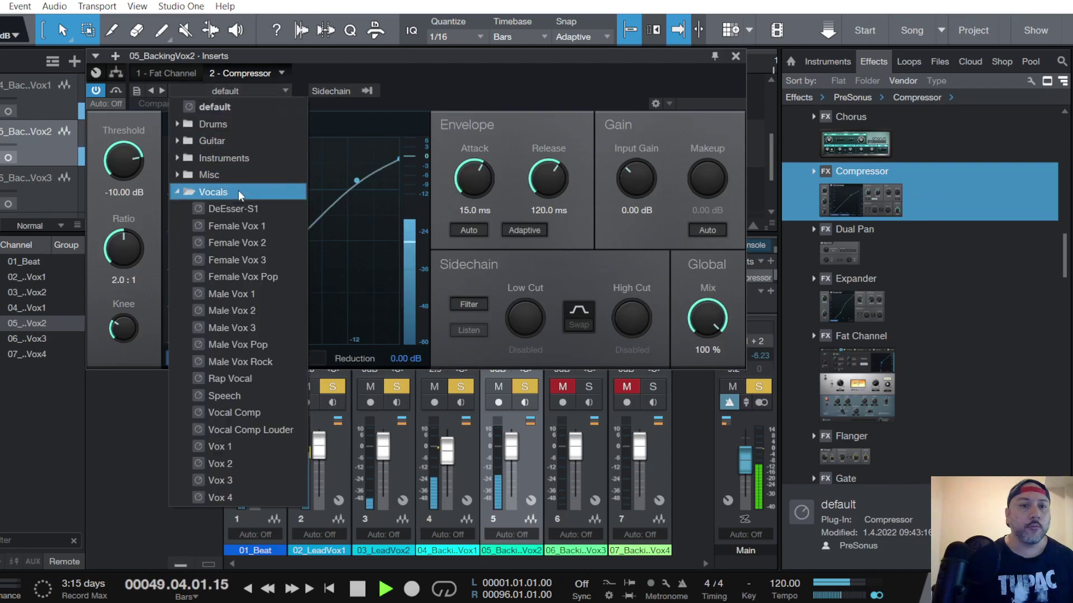
{"action": "left_click", "coordinate": [233, 209]}
{"action": "key", "text": "space"}
{"action": "left_click_drag", "start_coordinate": [125, 159], "coordinate": [125, 169]}
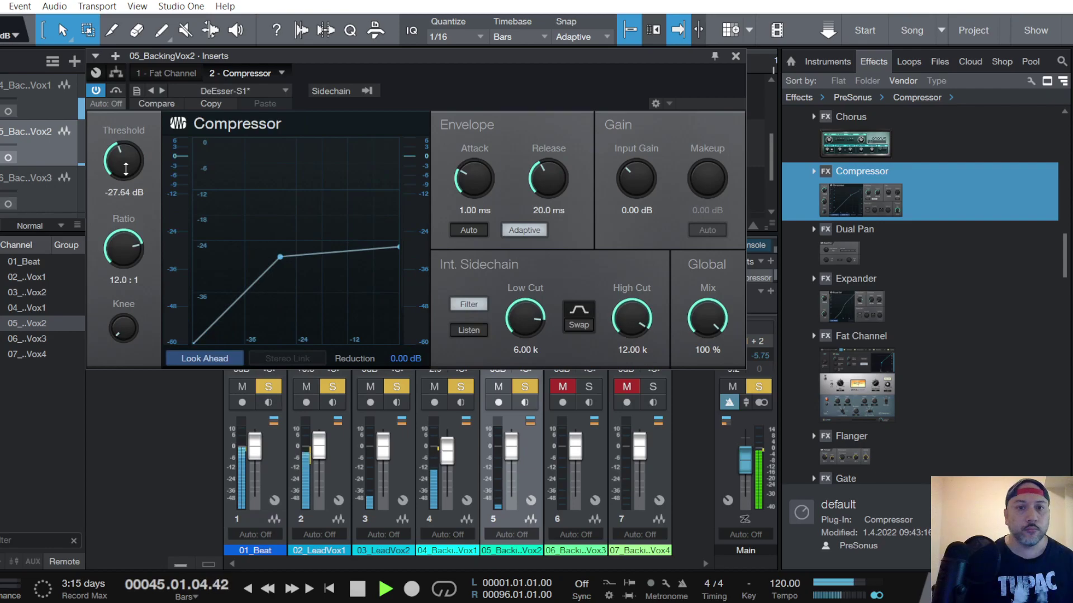
{"action": "left_click_drag", "start_coordinate": [126, 169], "coordinate": [130, 192]}
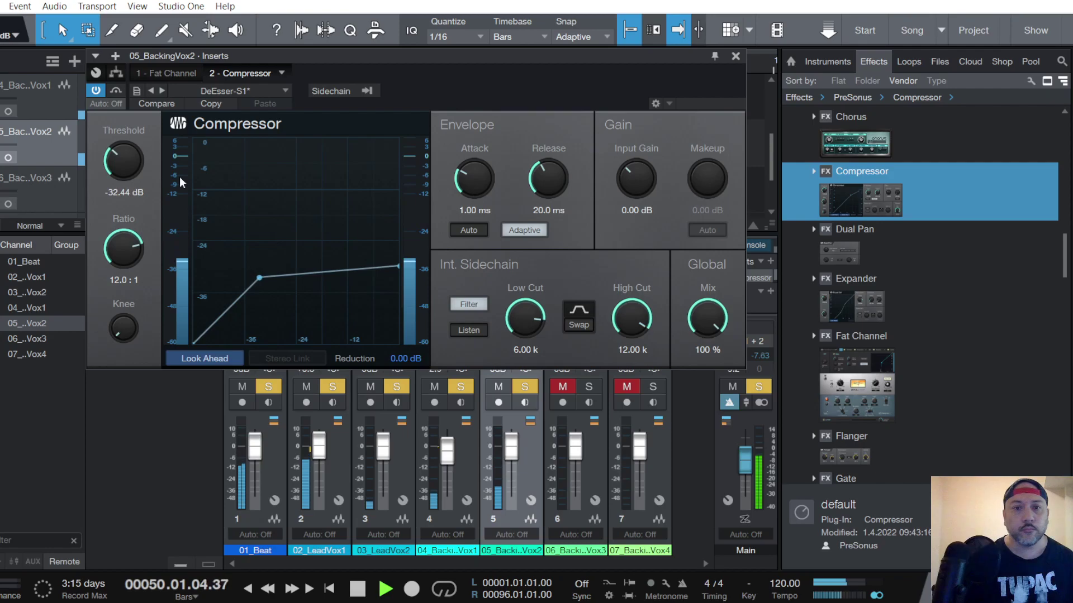
Close the 05_BackingVox2 effects window and set the channel's fader to +1.2 dB while listening to the mix.
{"action": "left_click", "coordinate": [735, 56]}
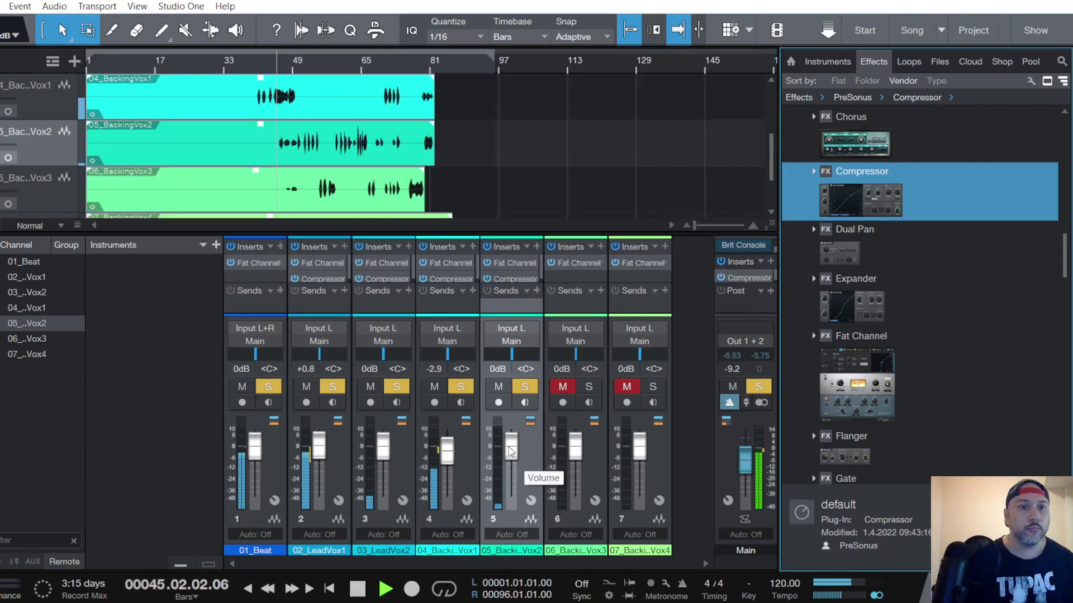
{"action": "left_click_drag", "start_coordinate": [510, 450], "coordinate": [515, 448]}
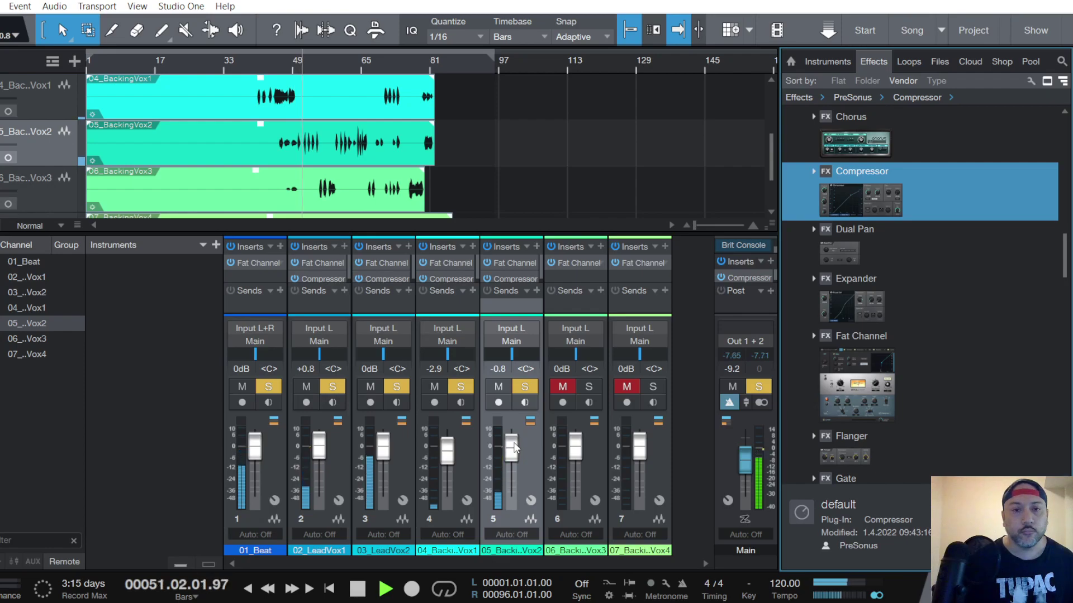
{"action": "left_click_drag", "start_coordinate": [515, 447], "coordinate": [515, 448]}
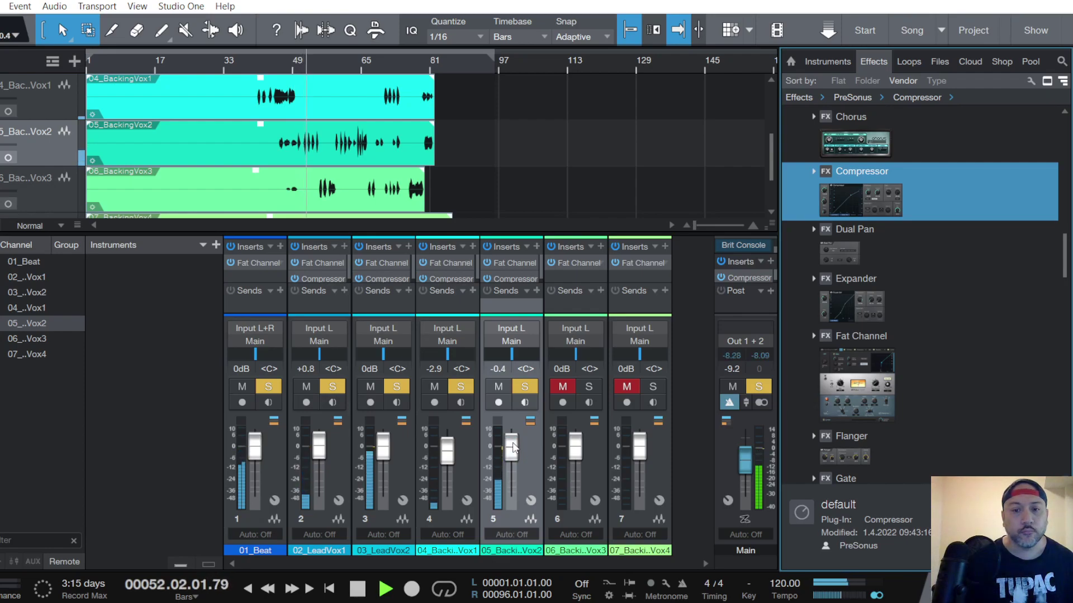
{"action": "scroll", "coordinate": [514, 447], "scroll_direction": "up", "scroll_amount": 4}
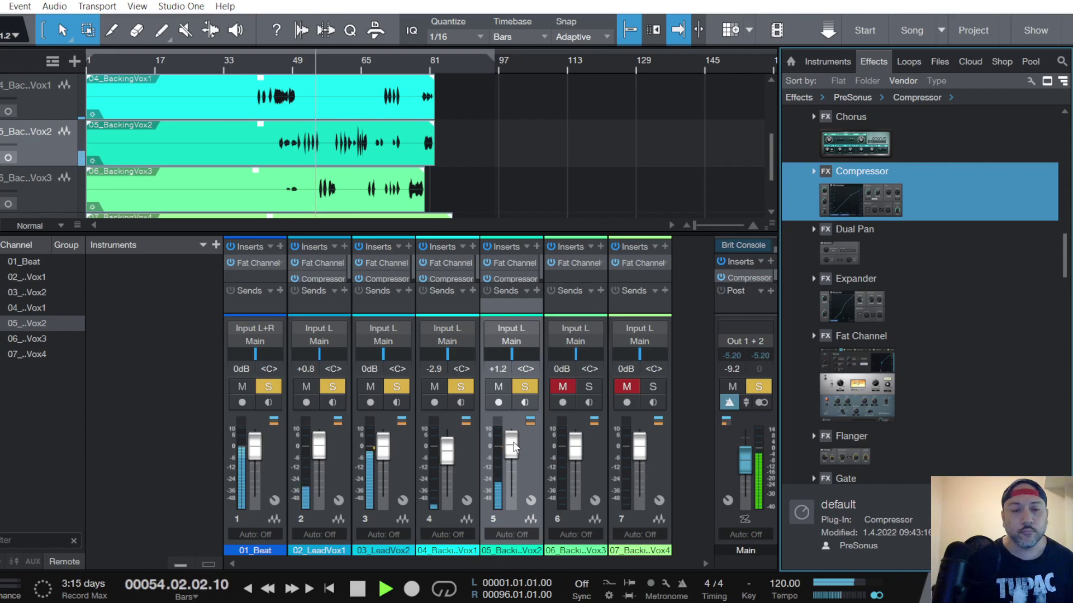
{"action": "scroll", "coordinate": [514, 447], "scroll_direction": "up", "scroll_amount": 1}
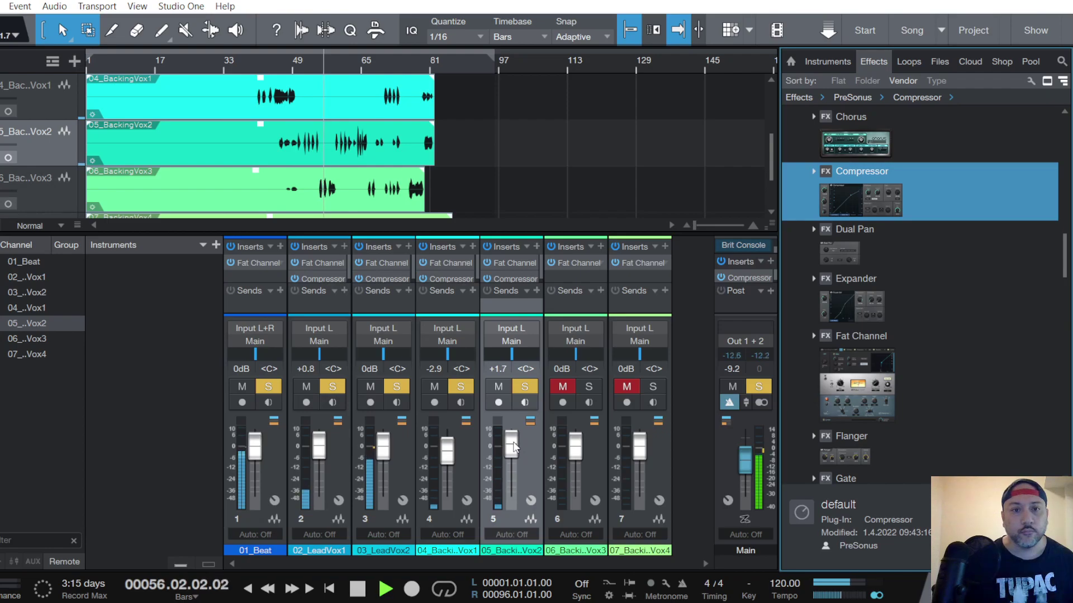
{"action": "scroll", "coordinate": [510, 445], "scroll_direction": "down", "scroll_amount": 1}
{"action": "key", "text": "space"}
{"action": "key", "text": "space"}
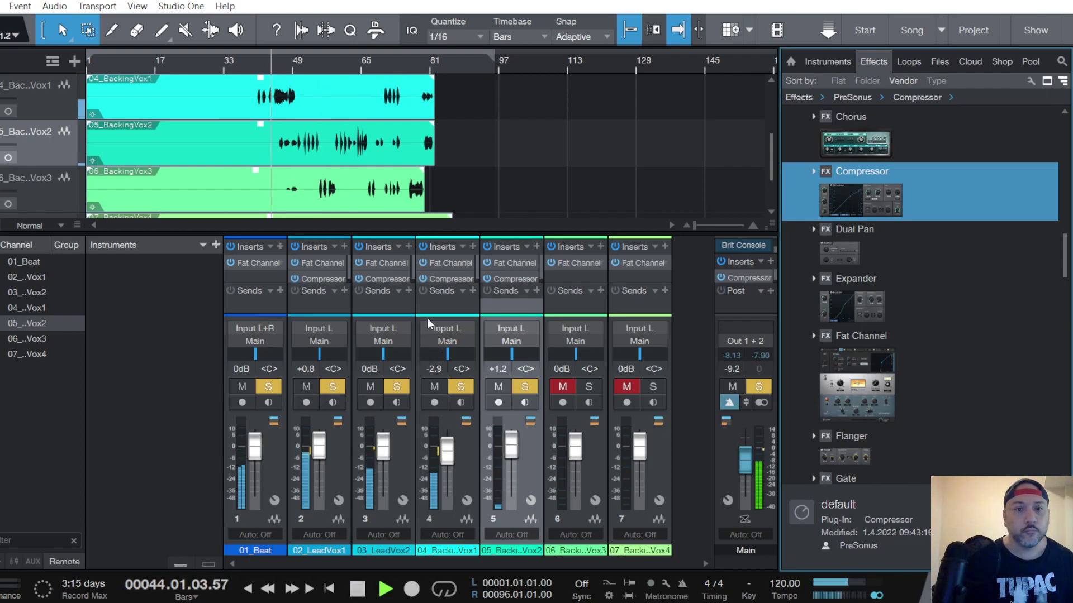
Play from around bar 55, solo 06_BackingVox3, and lower its fader to -0.4 dB.
{"action": "left_click", "coordinate": [320, 61]}
{"action": "left_click", "coordinate": [590, 387]}
{"action": "left_click_drag", "start_coordinate": [575, 455], "coordinate": [576, 456]}
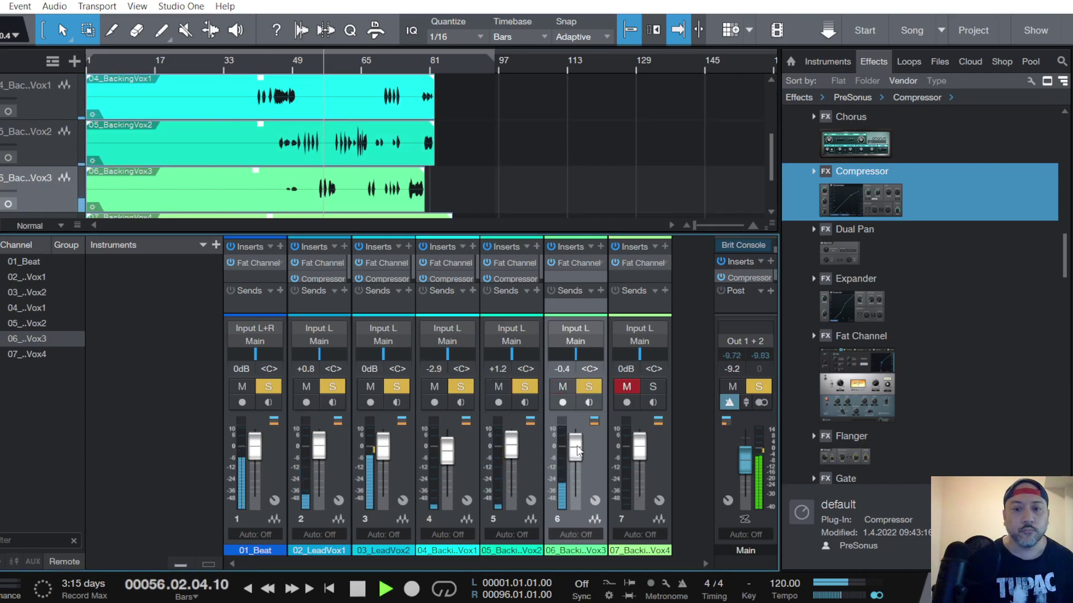
Open the 06_BackingVox3 Fat Channel, enable its HPF/Gate section, and set the high-pass filter to 152 Hz.
{"action": "left_click", "coordinate": [581, 261]}
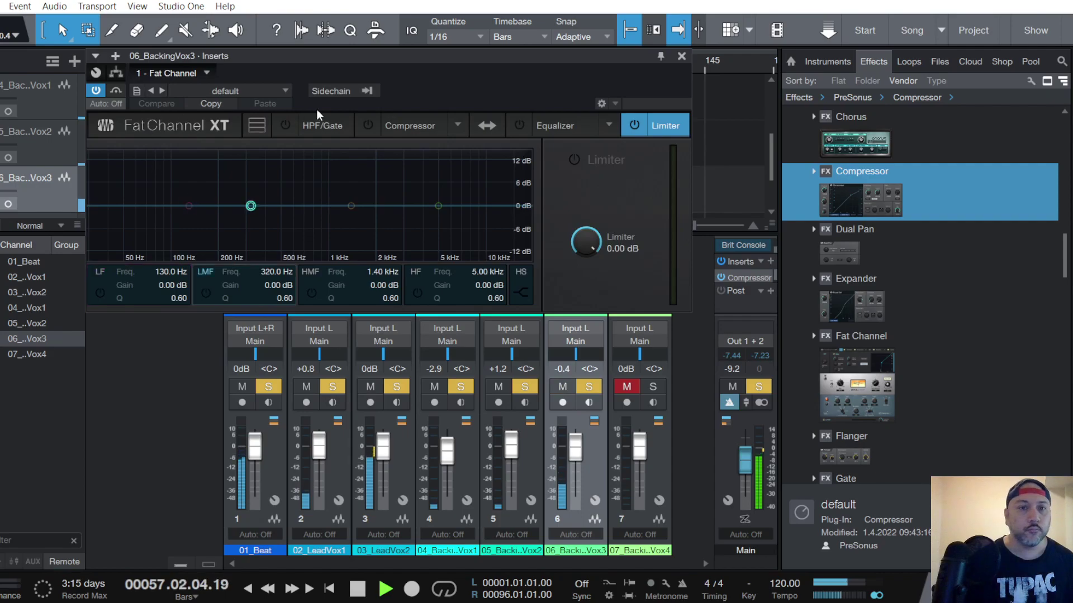
{"action": "left_click", "coordinate": [294, 124]}
{"action": "left_click", "coordinate": [289, 124]}
{"action": "left_click_drag", "start_coordinate": [132, 218], "coordinate": [136, 147]}
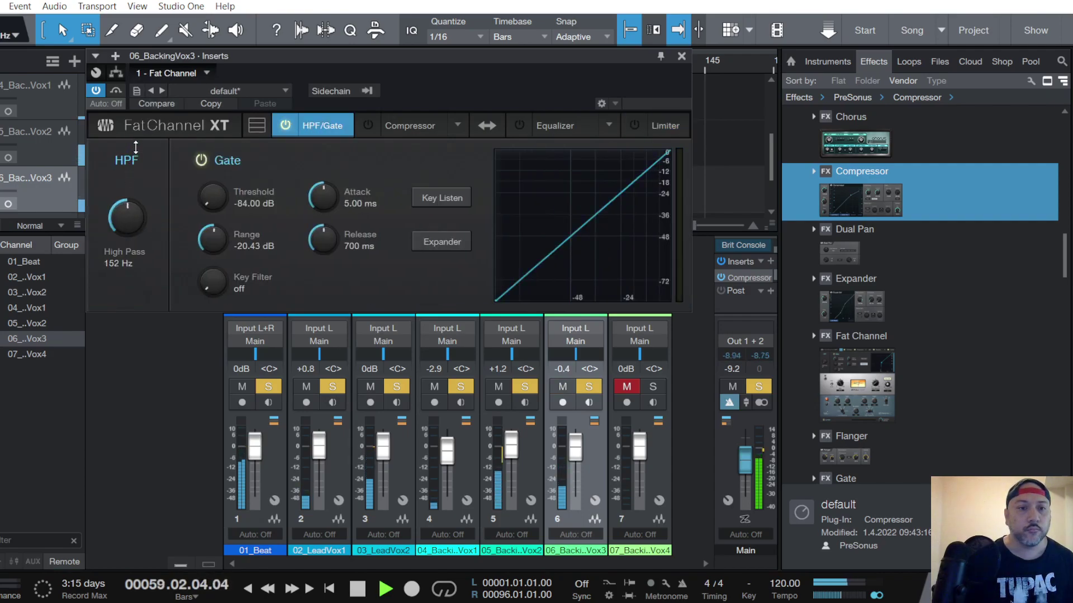
Switch the 06_BackingVox3 Fat Channel compressor to the FET model and turn it on.
{"action": "left_click", "coordinate": [412, 122]}
{"action": "left_click", "coordinate": [456, 125]}
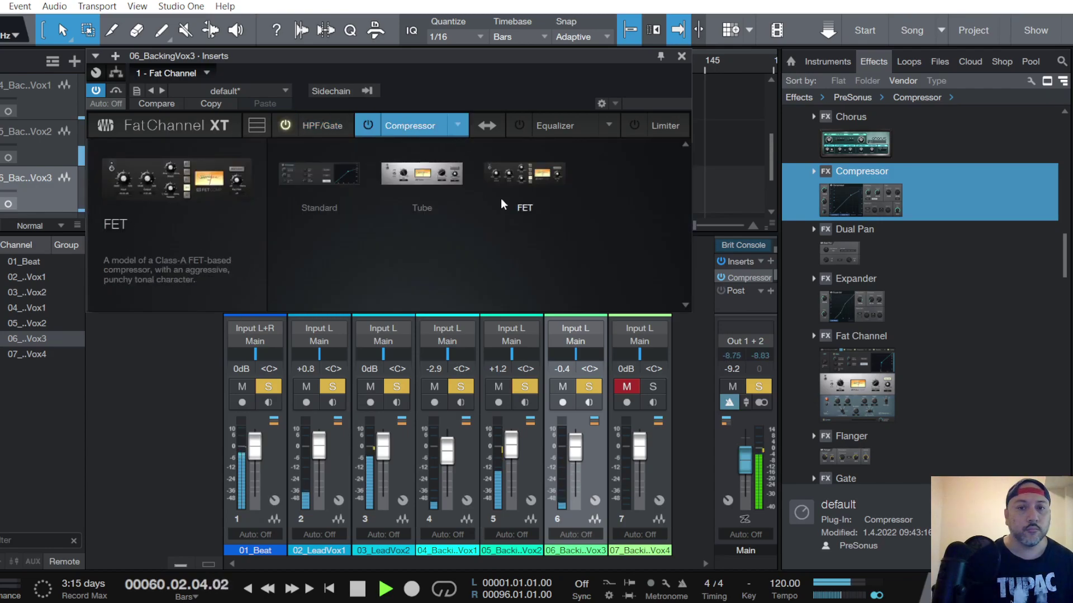
{"action": "left_click", "coordinate": [501, 199]}
{"action": "left_click", "coordinate": [129, 178]}
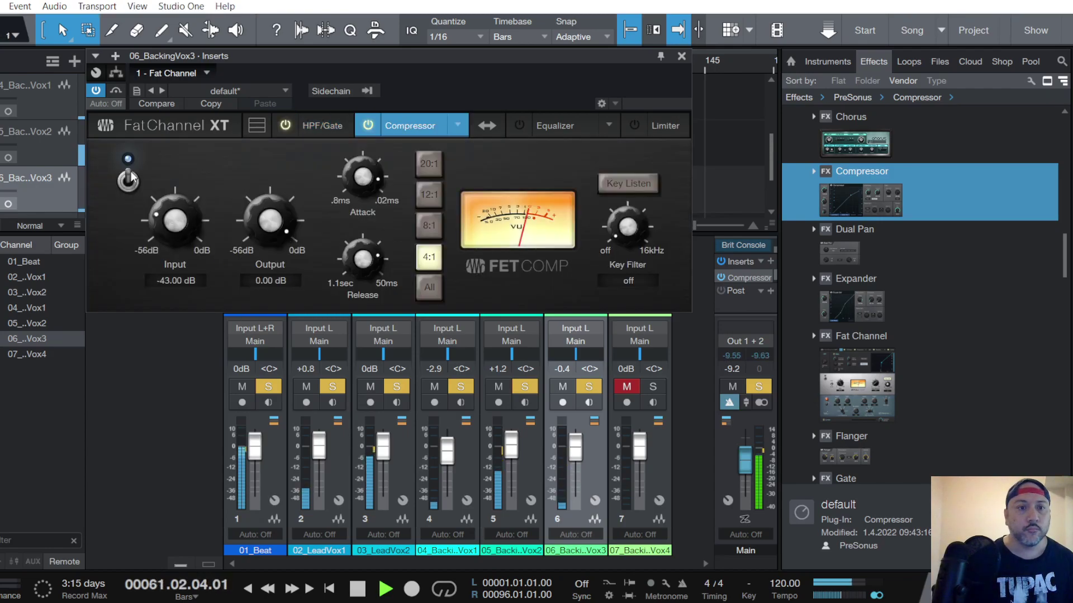
Set the 06_BackingVox3 FET compressor's input to -31.52 dB and lower its output level.
{"action": "left_click_drag", "start_coordinate": [186, 233], "coordinate": [189, 200]}
{"action": "left_click_drag", "start_coordinate": [269, 226], "coordinate": [271, 266]}
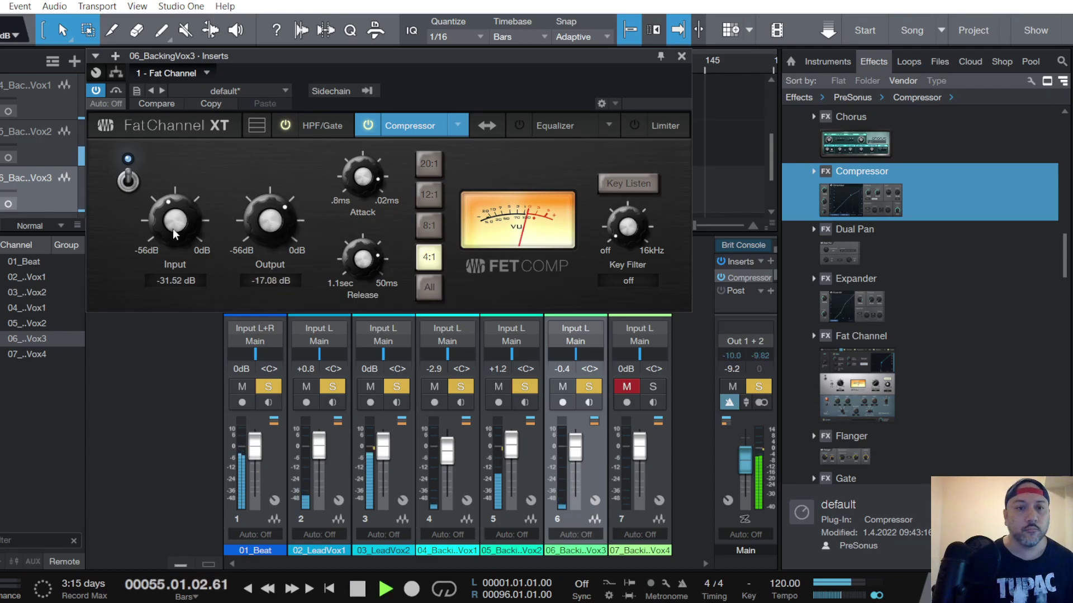
{"action": "left_click_drag", "start_coordinate": [172, 221], "coordinate": [174, 224]}
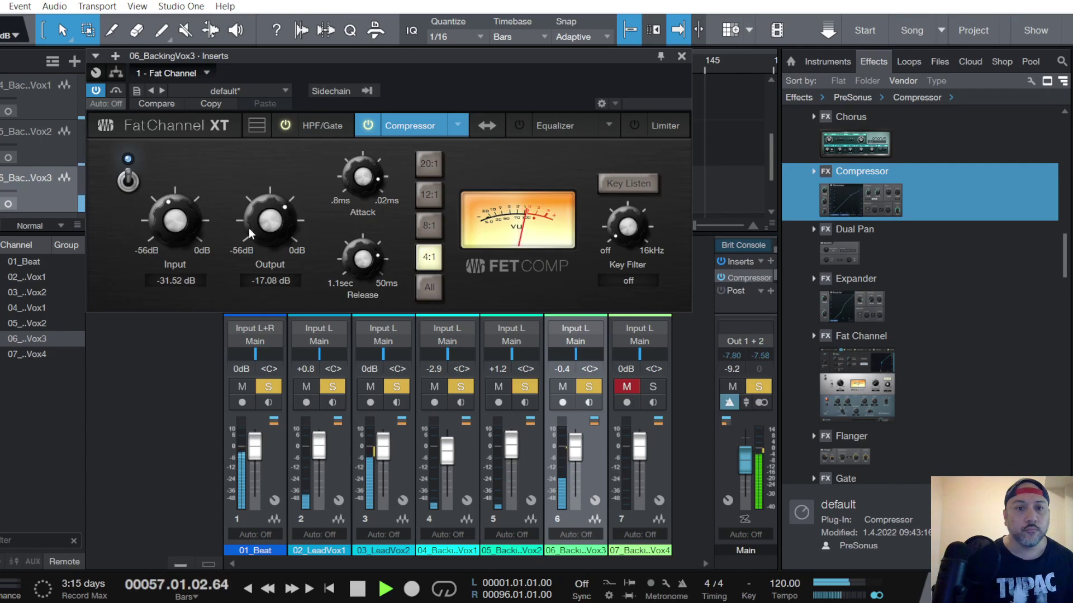
{"action": "left_click_drag", "start_coordinate": [271, 224], "coordinate": [270, 230]}
Enable the 06_BackingVox3 equalizer with a high shelf at 6.47 kHz +2.06 dB, HMF at 1.60 kHz +2.65 dB, and LMF at 277.5 Hz -1.08 dB.
{"action": "left_click", "coordinate": [584, 126]}
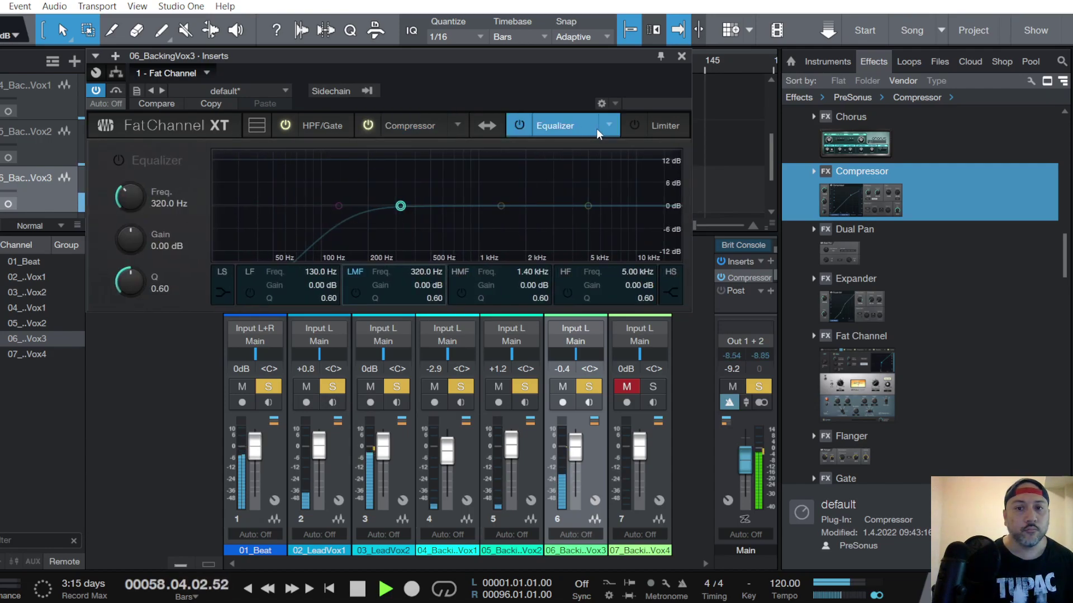
{"action": "left_click", "coordinate": [513, 125]}
{"action": "left_click", "coordinate": [587, 207]}
{"action": "left_click_drag", "start_coordinate": [588, 206], "coordinate": [608, 198]}
{"action": "left_click", "coordinate": [501, 206]}
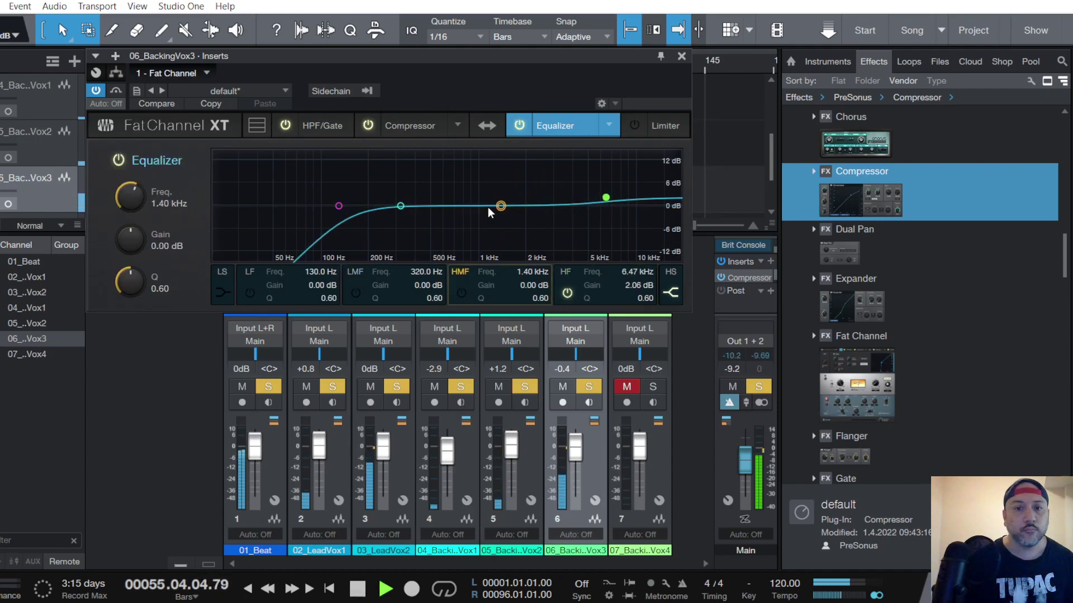
{"action": "mouse_move", "coordinate": [501, 206]}
{"action": "left_mouse_down"}
{"action": "mouse_move", "coordinate": [551, 173]}
{"action": "mouse_move", "coordinate": [498, 158]}
{"action": "mouse_move", "coordinate": [514, 146]}
{"action": "mouse_move", "coordinate": [511, 195]}
{"action": "left_mouse_up"}
{"action": "left_click", "coordinate": [400, 206]}
{"action": "mouse_move", "coordinate": [400, 206]}
{"action": "left_mouse_down"}
{"action": "mouse_move", "coordinate": [400, 141]}
{"action": "mouse_move", "coordinate": [361, 135]}
{"action": "mouse_move", "coordinate": [391, 144]}
{"action": "mouse_move", "coordinate": [390, 220]}
{"action": "mouse_move", "coordinate": [390, 209]}
{"action": "left_mouse_up"}
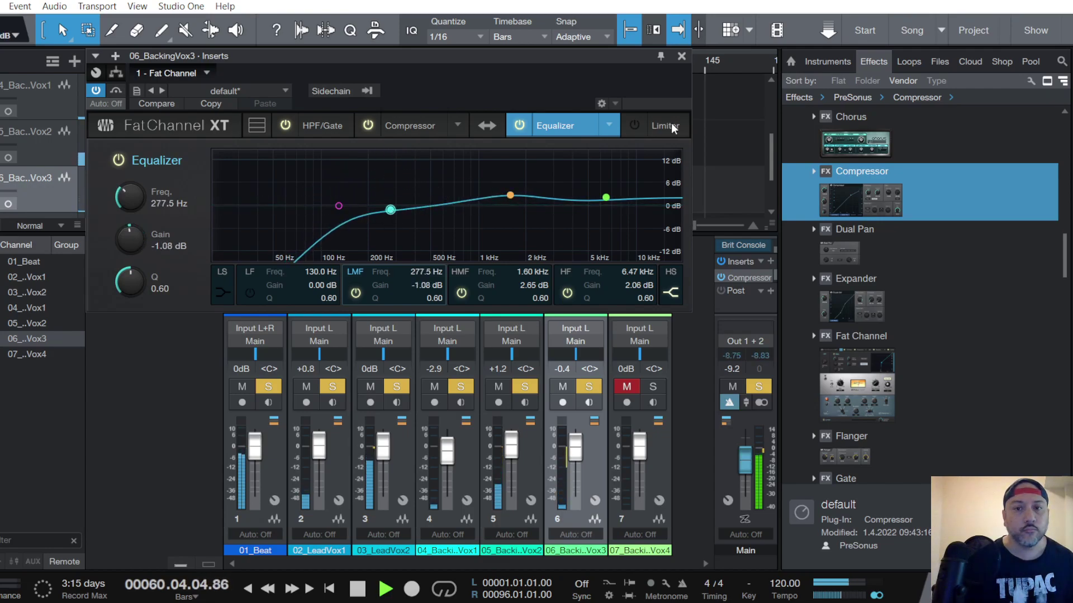
Enable the 06_BackingVox3 Fat Channel limiter and set it to -13.44 dB.
{"action": "left_click", "coordinate": [639, 126]}
{"action": "left_click", "coordinate": [636, 125]}
{"action": "left_click_drag", "start_coordinate": [586, 244], "coordinate": [582, 296]}
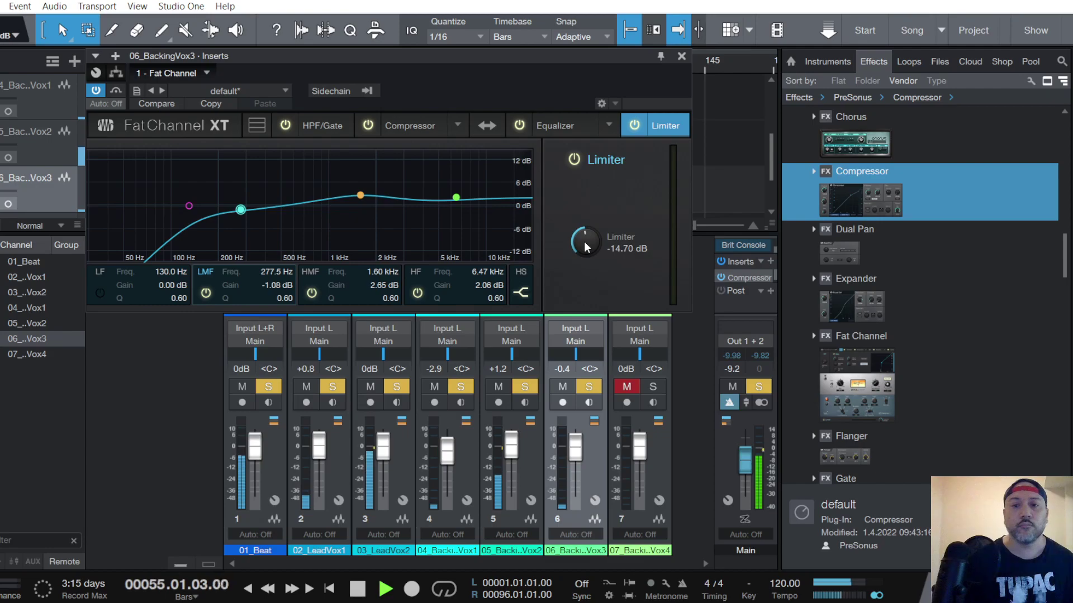
{"action": "left_click_drag", "start_coordinate": [583, 245], "coordinate": [587, 239]}
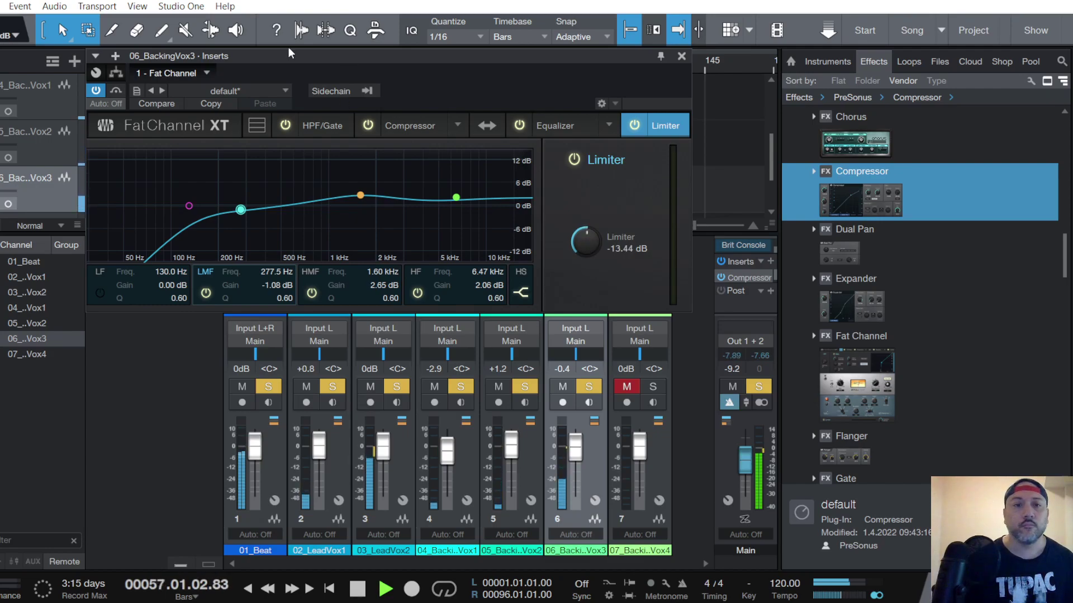
Add a Compressor to 06_BackingVox3 with the DeEsser-S1 preset and set its threshold to -29.56 dB.
{"action": "left_click_drag", "start_coordinate": [818, 173], "coordinate": [262, 76]}
{"action": "left_click", "coordinate": [246, 91]}
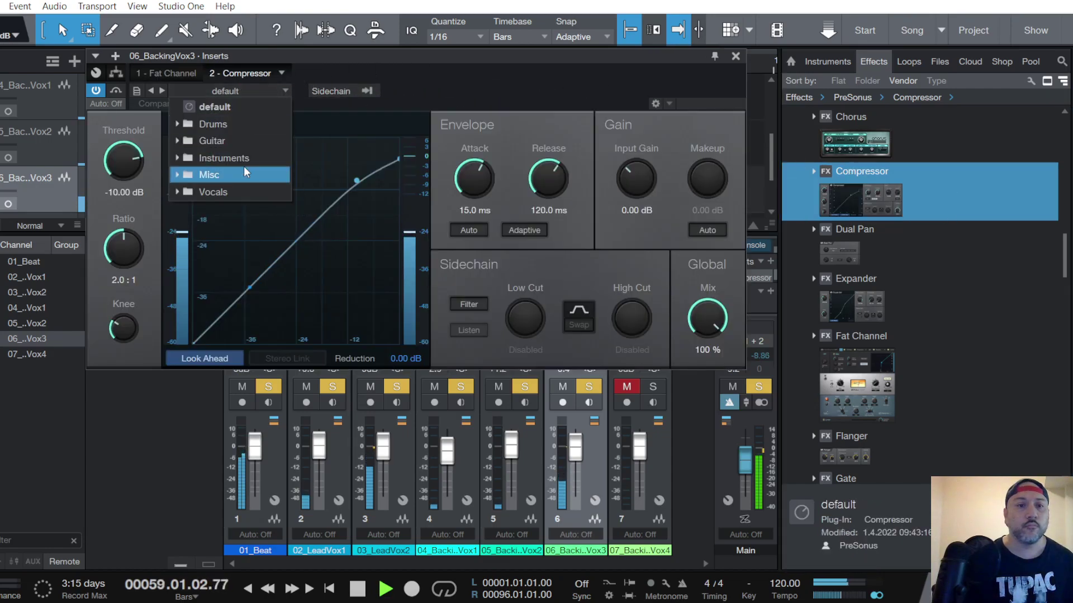
{"action": "left_click", "coordinate": [246, 192]}
{"action": "left_click", "coordinate": [226, 206]}
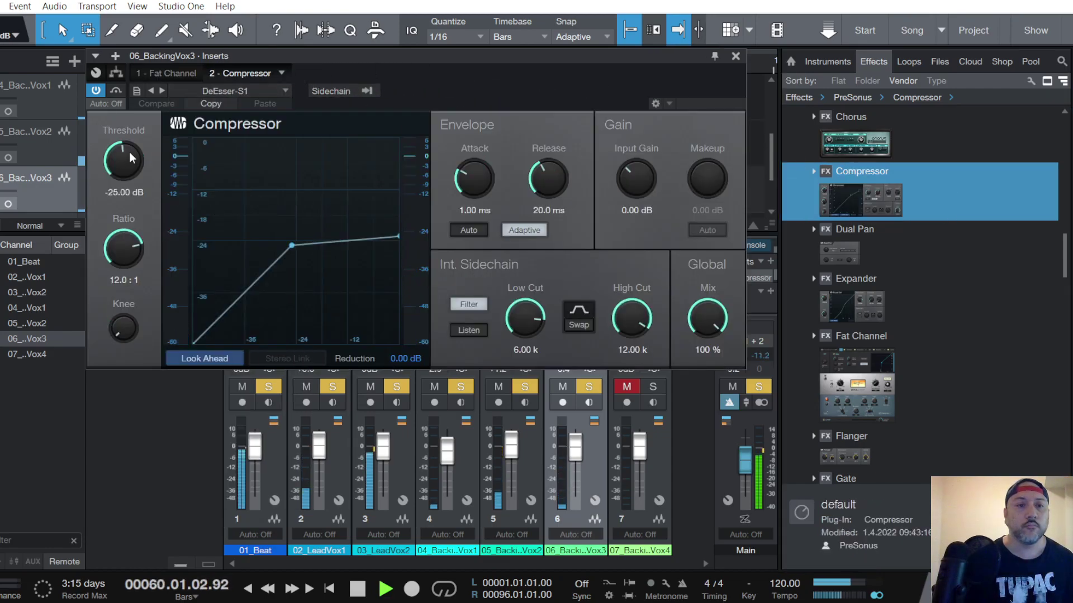
{"action": "left_click_drag", "start_coordinate": [124, 155], "coordinate": [131, 181]}
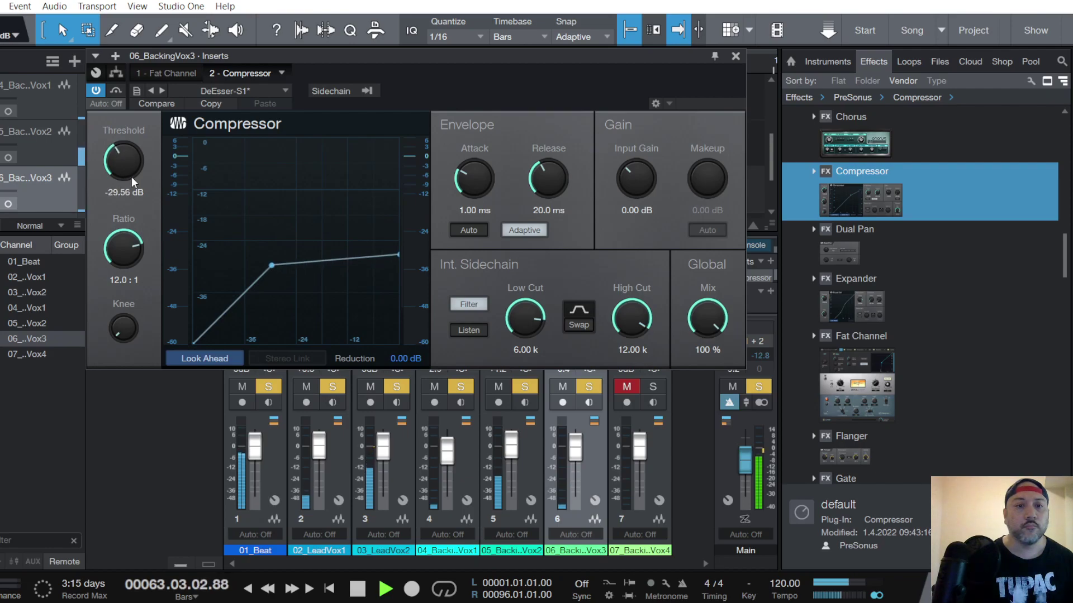
{"action": "left_click", "coordinate": [736, 56]}
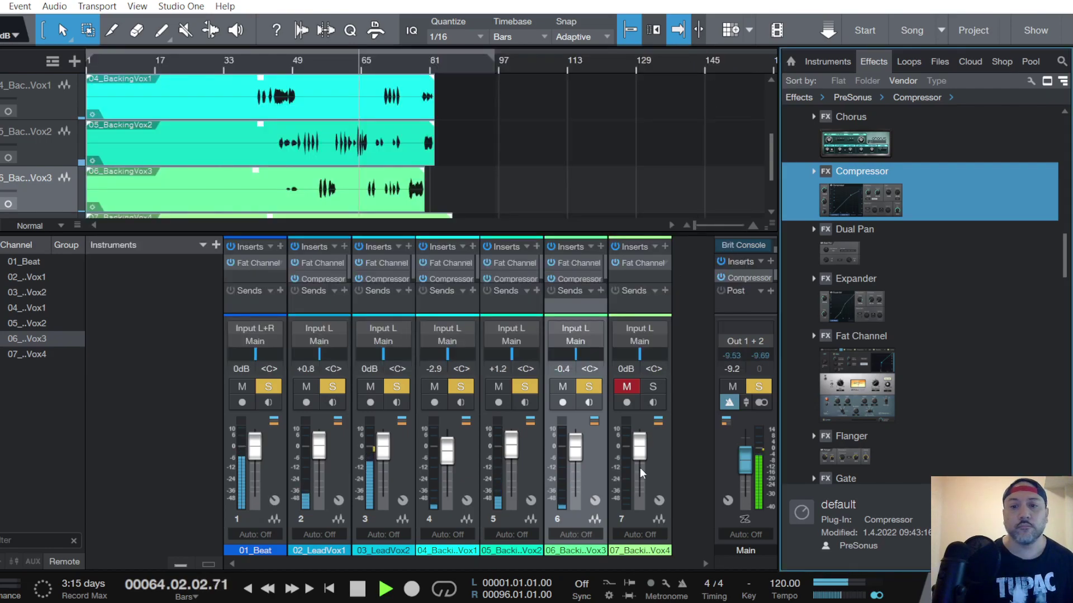
Balance the 06_BackingVox3 fader against the other vocals and set it to +1.7 dB.
{"action": "left_click", "coordinate": [577, 449], "text": "alt"}
{"action": "scroll", "coordinate": [577, 448], "scroll_direction": "up", "scroll_amount": 1}
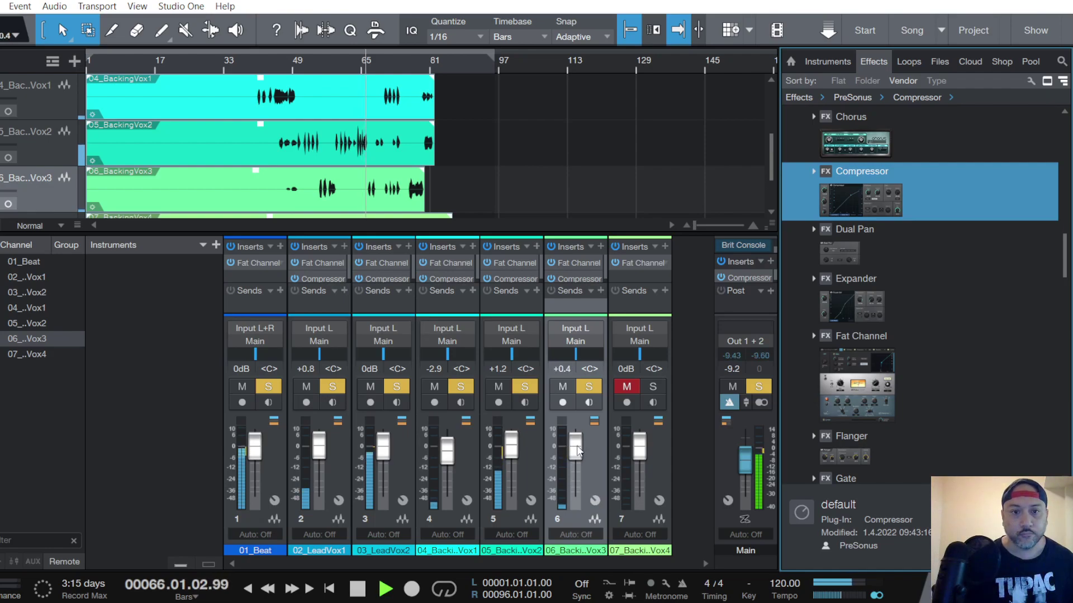
{"action": "scroll", "coordinate": [578, 450], "scroll_direction": "up", "scroll_amount": 1}
{"action": "scroll", "coordinate": [577, 451], "scroll_direction": "up", "scroll_amount": 1}
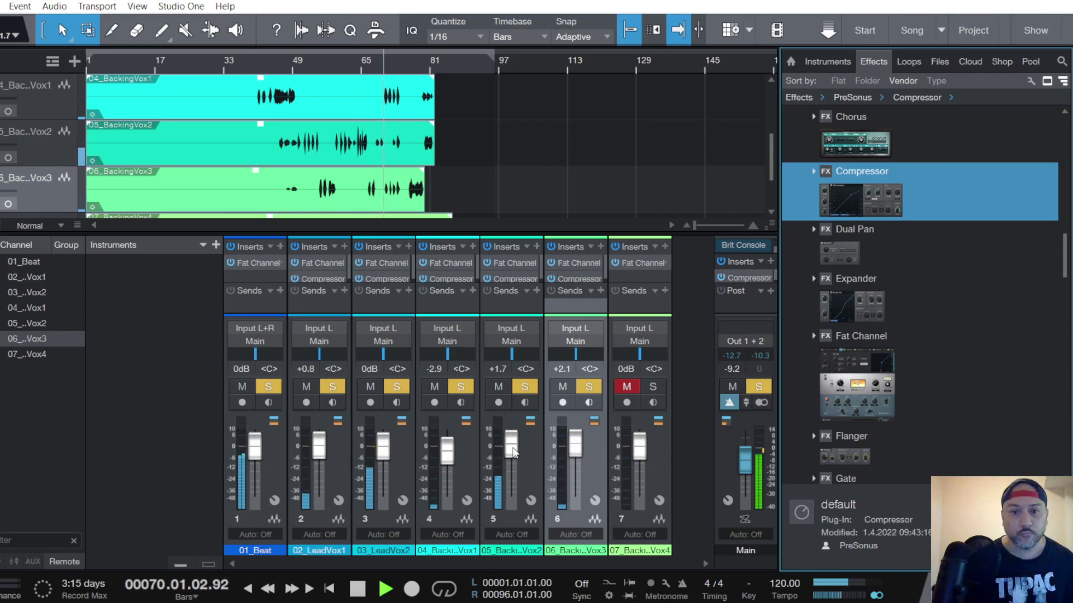
{"action": "scroll", "coordinate": [576, 444], "scroll_direction": "up", "scroll_amount": 1}
{"action": "scroll", "coordinate": [578, 445], "scroll_direction": "up", "scroll_amount": 1}
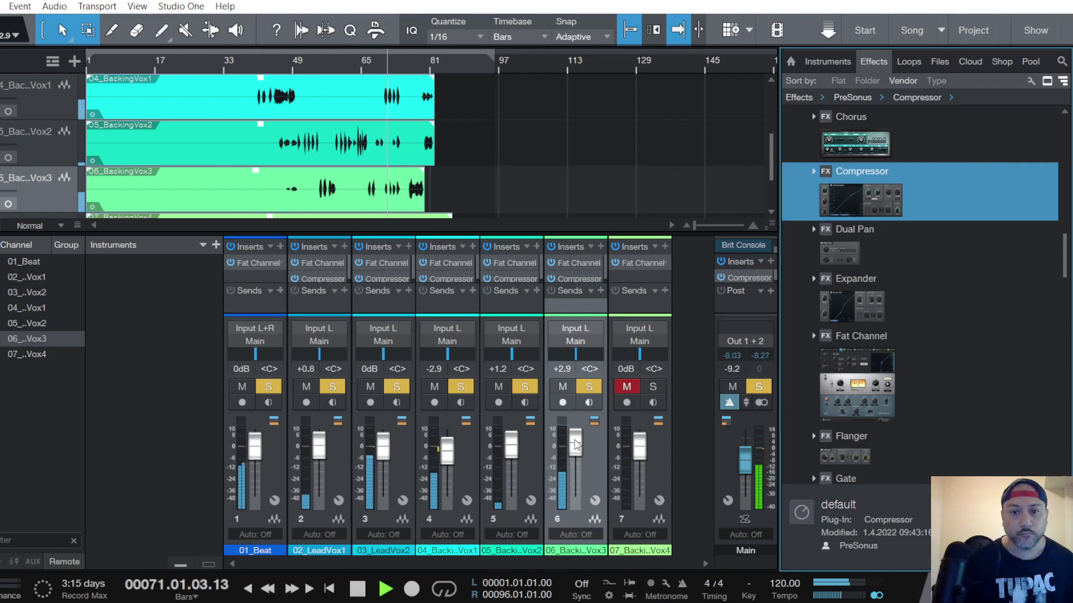
{"action": "scroll", "coordinate": [578, 445], "scroll_direction": "down", "scroll_amount": 1}
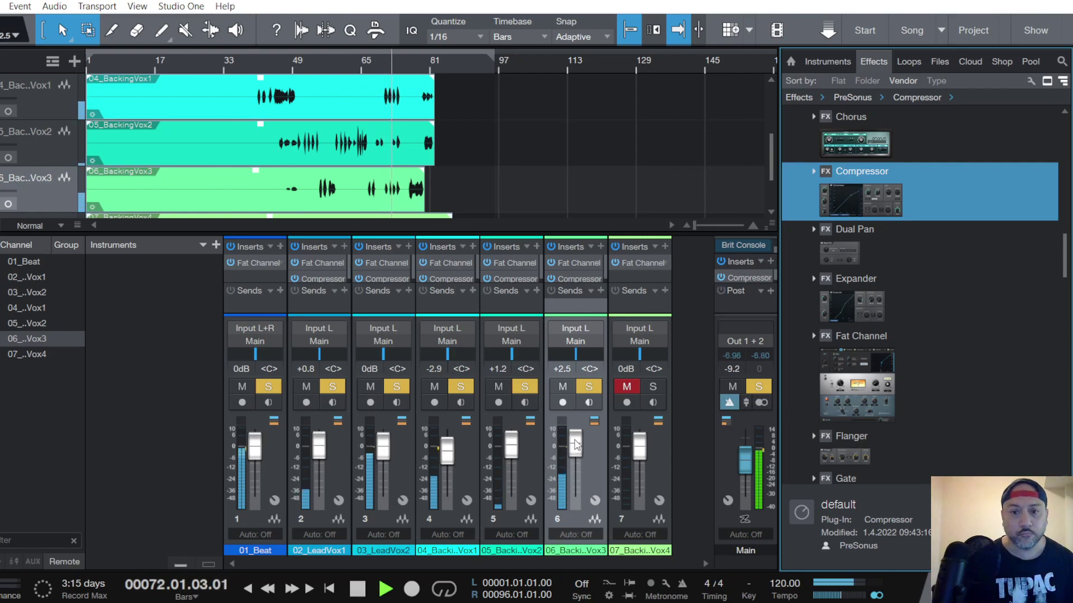
{"action": "scroll", "coordinate": [576, 445], "scroll_direction": "down", "scroll_amount": 1}
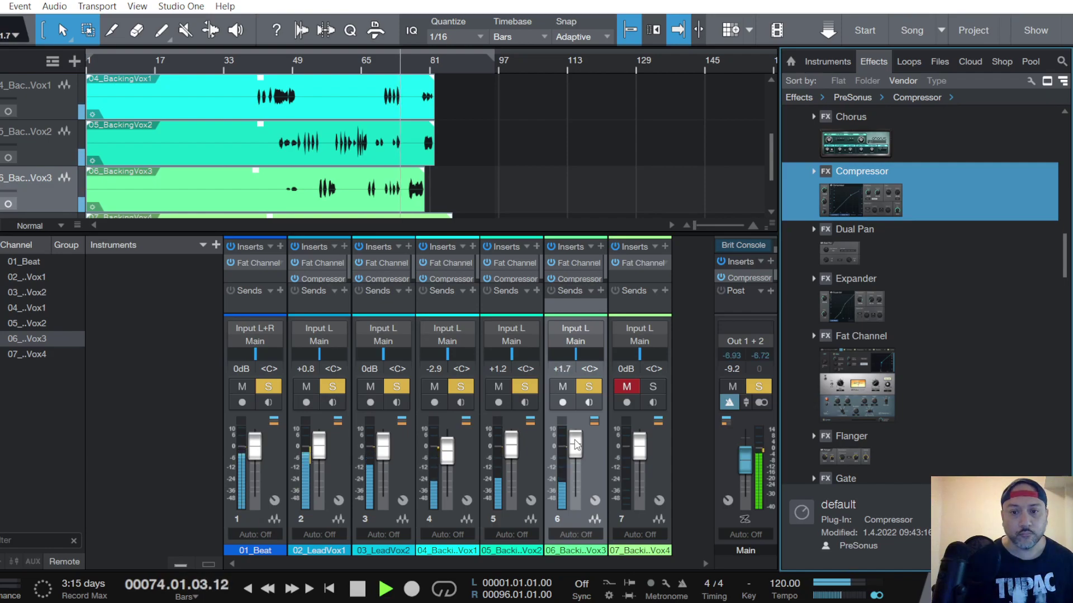
Select the 07_BackingVox4 track, play from just before its first phrase around bar 73, and unmute it.
{"action": "scroll", "coordinate": [34, 150], "scroll_direction": "down", "scroll_amount": 2}
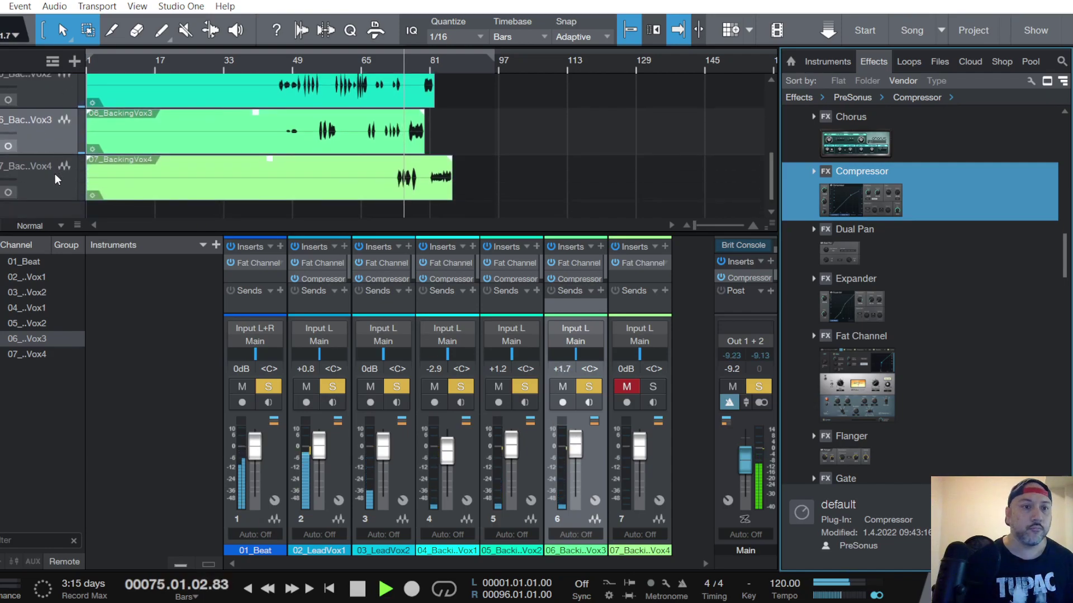
{"action": "left_click", "coordinate": [55, 179]}
{"action": "left_click", "coordinate": [396, 63]}
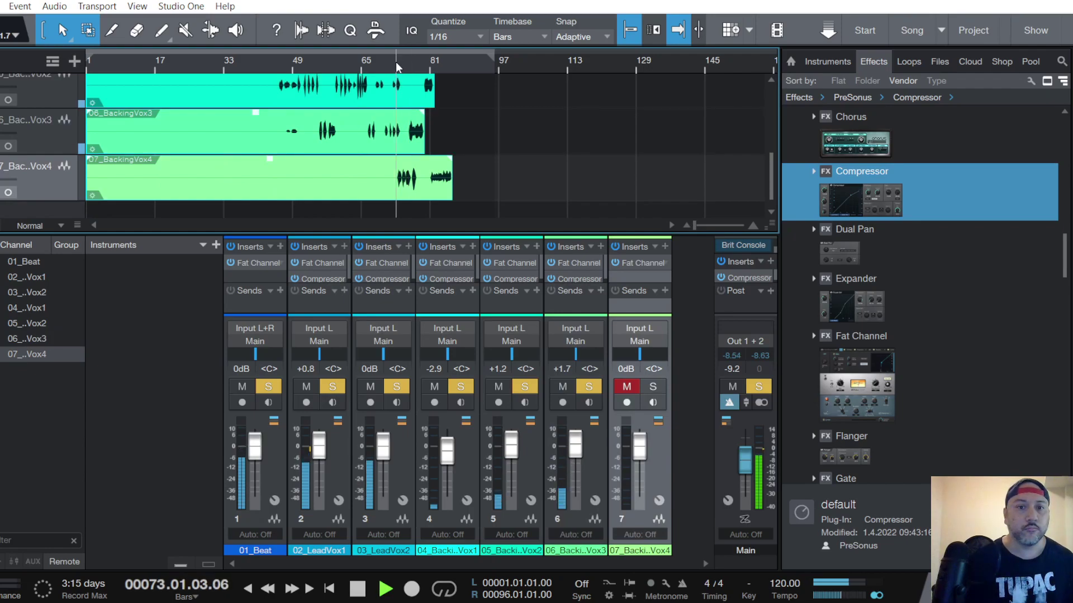
{"action": "left_click", "coordinate": [628, 387]}
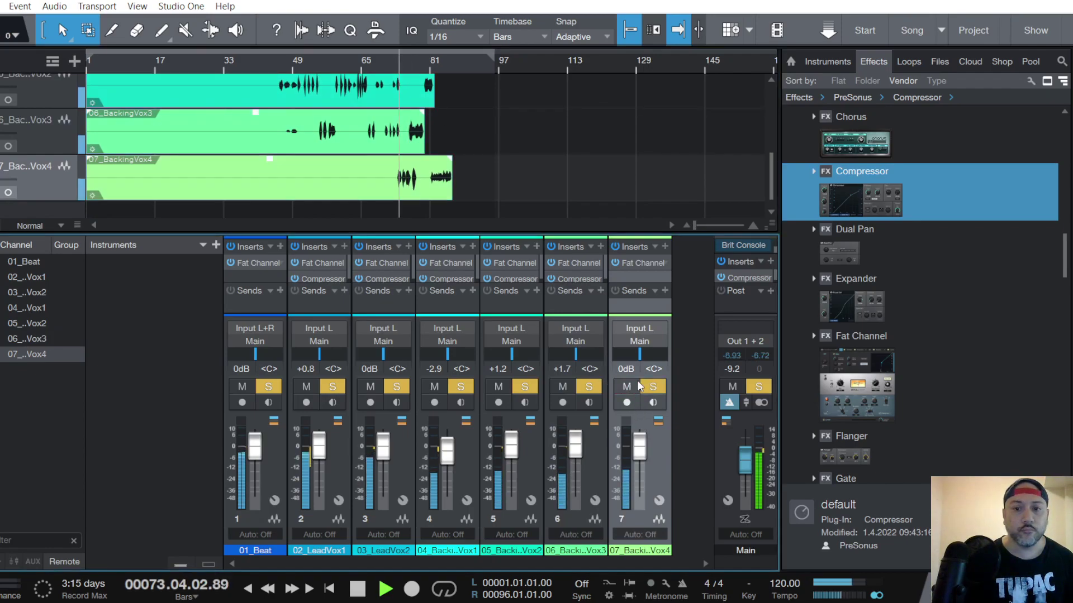
Enable the HPF/Gate section in the 07_BackingVox4 Fat Channel and set the high pass to 161 Hz.
{"action": "left_click", "coordinate": [641, 263]}
{"action": "left_click", "coordinate": [407, 241]}
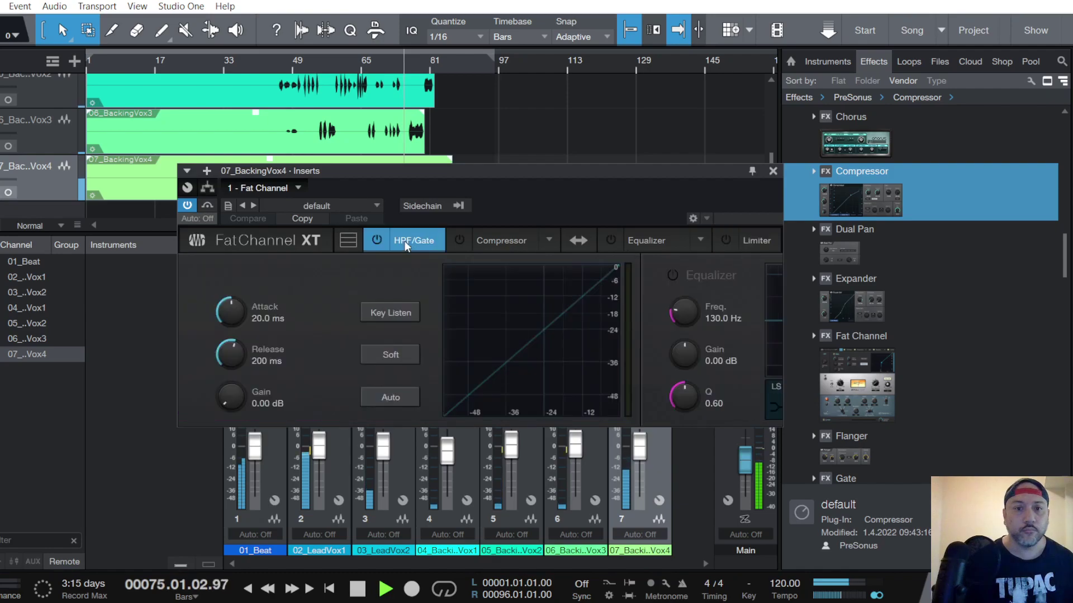
{"action": "left_click", "coordinate": [376, 239]}
{"action": "left_click_drag", "start_coordinate": [216, 311], "coordinate": [223, 273]}
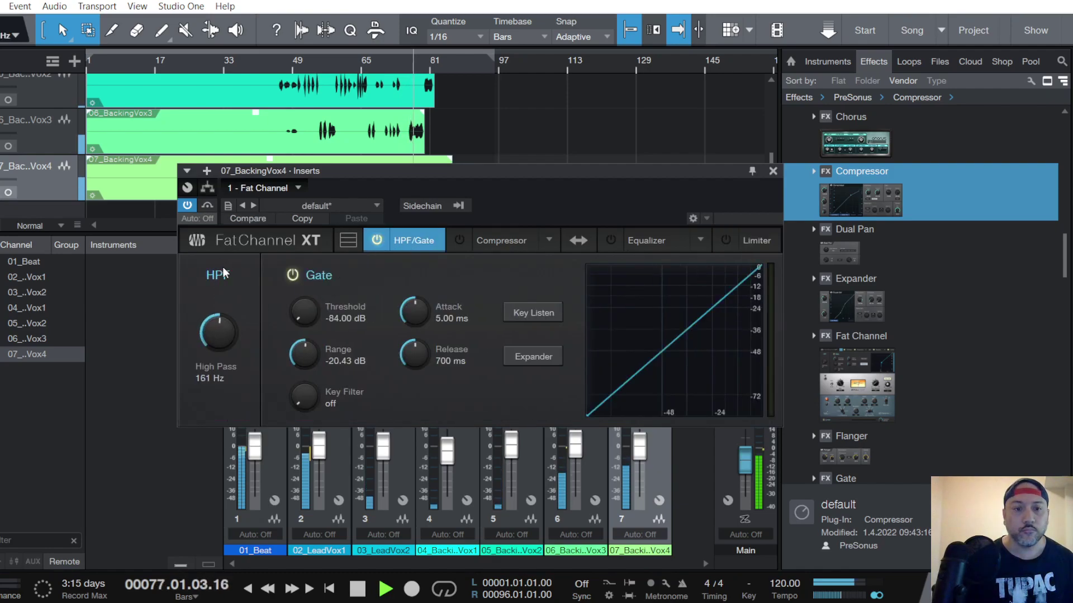
Turn on the 07_BackingVox4 Fat Channel compressor with the FET model, input at -28.44 dB and output at -17.08 dB.
{"action": "left_click", "coordinate": [511, 240]}
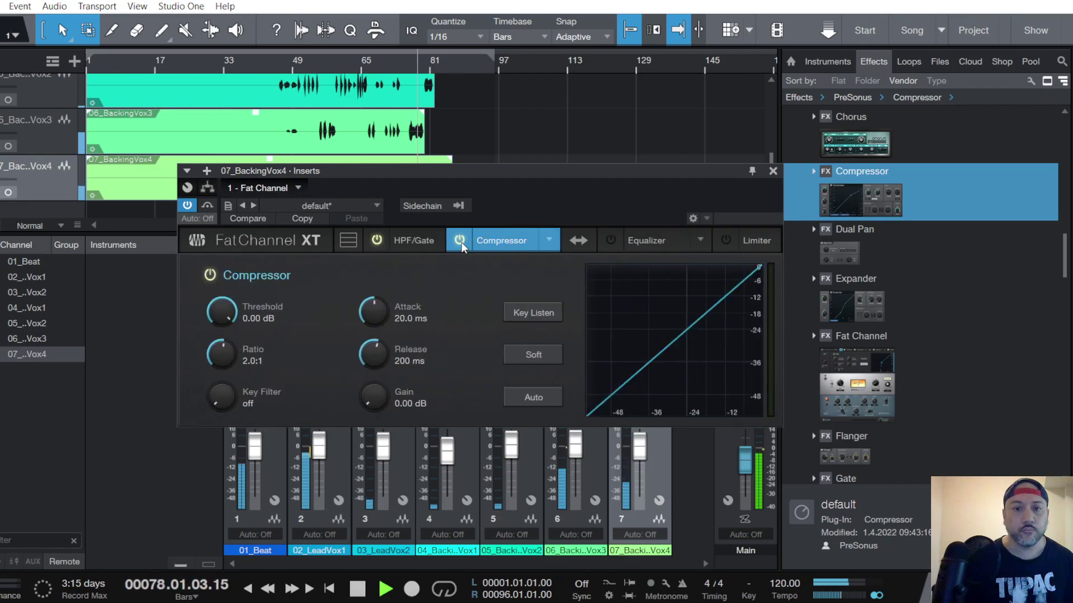
{"action": "left_click", "coordinate": [550, 240]}
{"action": "left_click", "coordinate": [615, 293]}
{"action": "left_click_drag", "start_coordinate": [260, 348], "coordinate": [259, 331]}
{"action": "left_click_drag", "start_coordinate": [362, 336], "coordinate": [364, 375]}
{"action": "left_click_drag", "start_coordinate": [267, 347], "coordinate": [273, 325]}
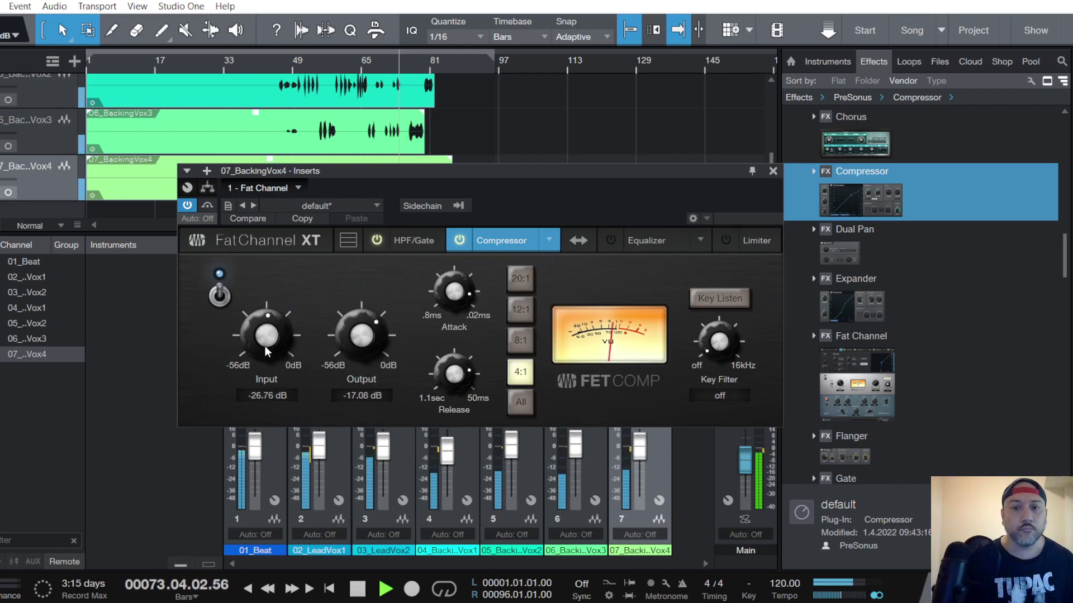
{"action": "left_click_drag", "start_coordinate": [265, 344], "coordinate": [266, 344]}
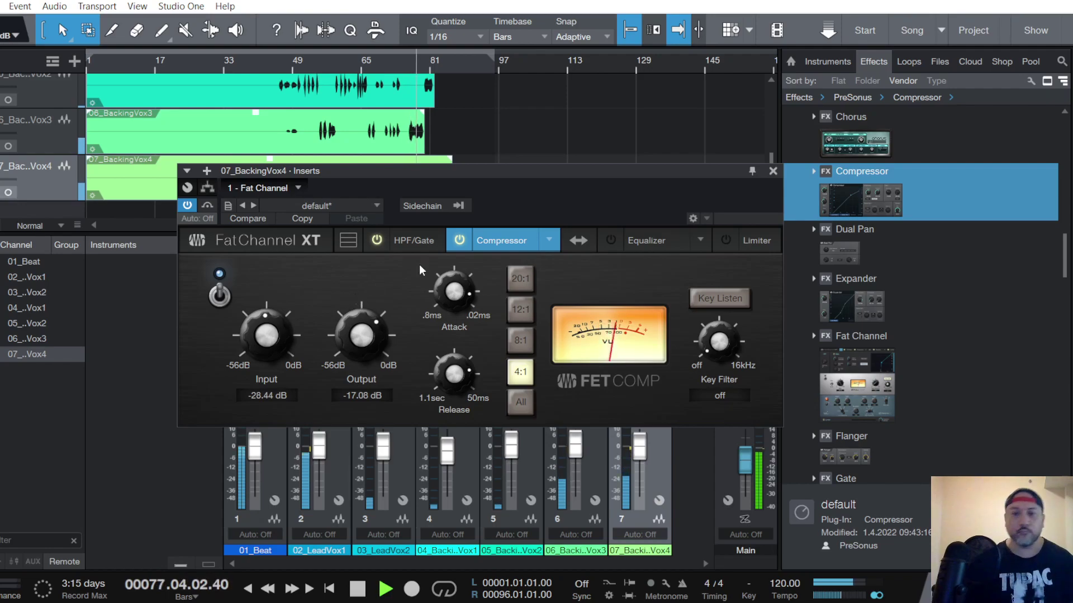
Enable the 07_BackingVox4 equalizer with HF at 6.32 kHz +3.04 dB, HMF at 2.97 kHz +2.45 dB, and LMF at 293.6 Hz -1.08 dB.
{"action": "left_click", "coordinate": [617, 242]}
{"action": "left_click", "coordinate": [678, 322]}
{"action": "left_click_drag", "start_coordinate": [678, 321], "coordinate": [696, 309]}
{"action": "left_click", "coordinate": [592, 321]}
{"action": "left_click_drag", "start_coordinate": [592, 321], "coordinate": [644, 310]}
{"action": "mouse_move", "coordinate": [492, 320]}
{"action": "left_mouse_down"}
{"action": "mouse_move", "coordinate": [489, 266]}
{"action": "mouse_move", "coordinate": [448, 252]}
{"action": "mouse_move", "coordinate": [482, 257]}
{"action": "mouse_move", "coordinate": [486, 329]}
{"action": "left_mouse_up"}
{"action": "left_click", "coordinate": [430, 321]}
Enable the 07_BackingVox4 Fat Channel limiter and set it to -14.14 dB.
{"action": "left_click", "coordinate": [769, 245]}
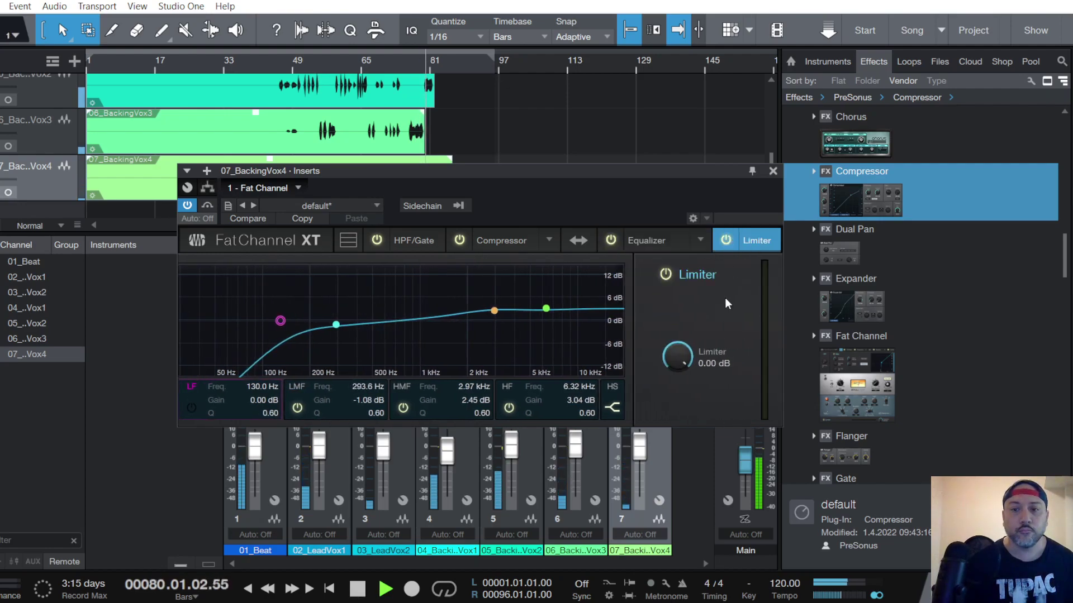
{"action": "left_click_drag", "start_coordinate": [679, 356], "coordinate": [675, 430]}
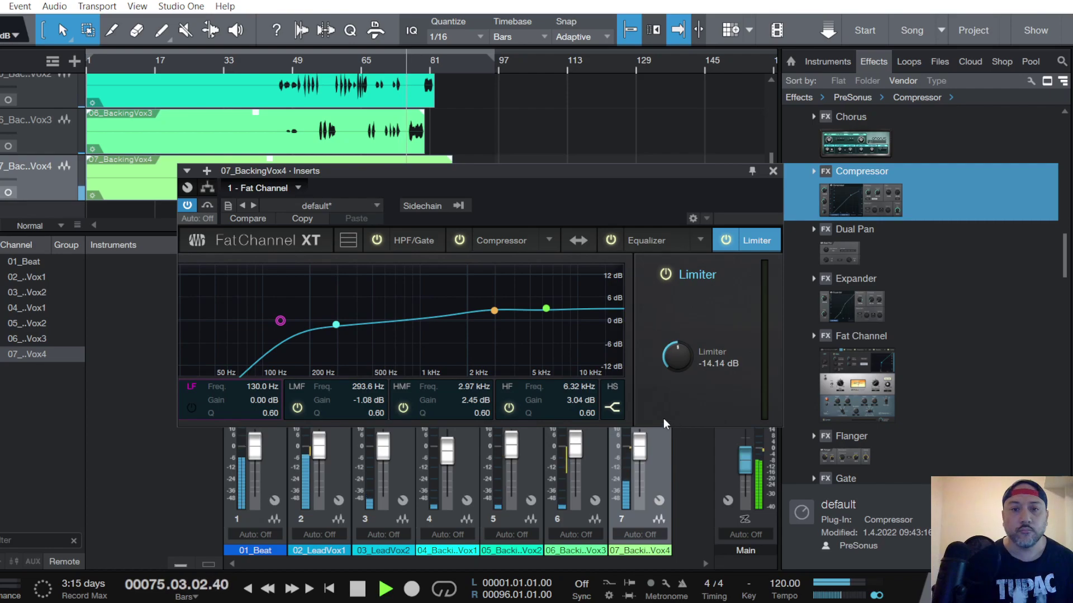
Add a Compressor to 07_BackingVox4 with the DeEsser-S1 preset and set its threshold to -36.04 dB.
{"action": "left_click", "coordinate": [875, 177]}
{"action": "left_click_drag", "start_coordinate": [875, 176], "coordinate": [306, 189]}
{"action": "left_click", "coordinate": [316, 206]}
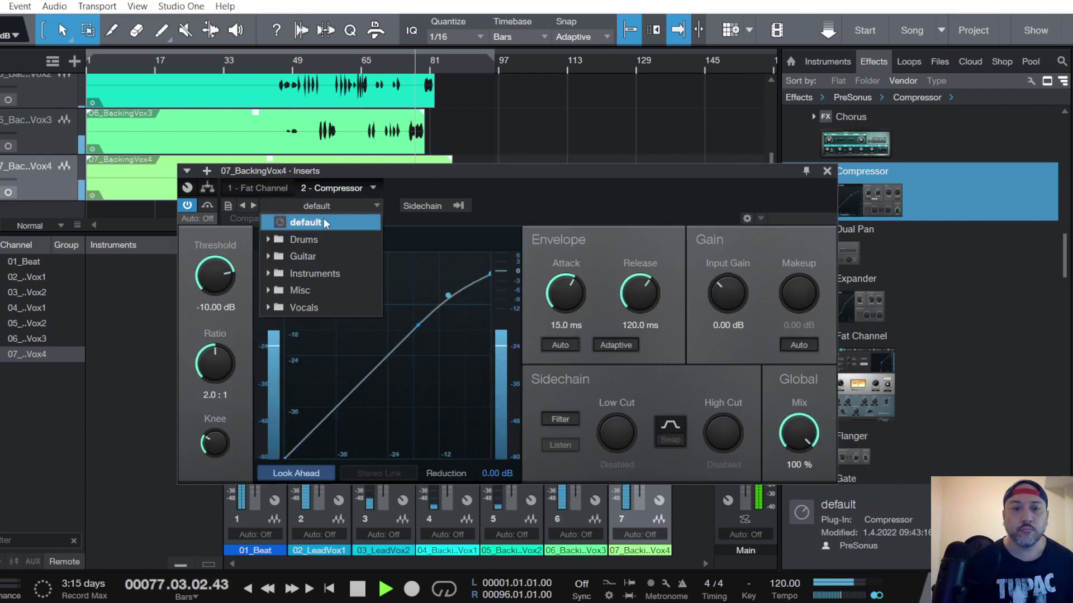
{"action": "mouse_move", "coordinate": [324, 305]}
{"action": "left_click", "coordinate": [347, 321]}
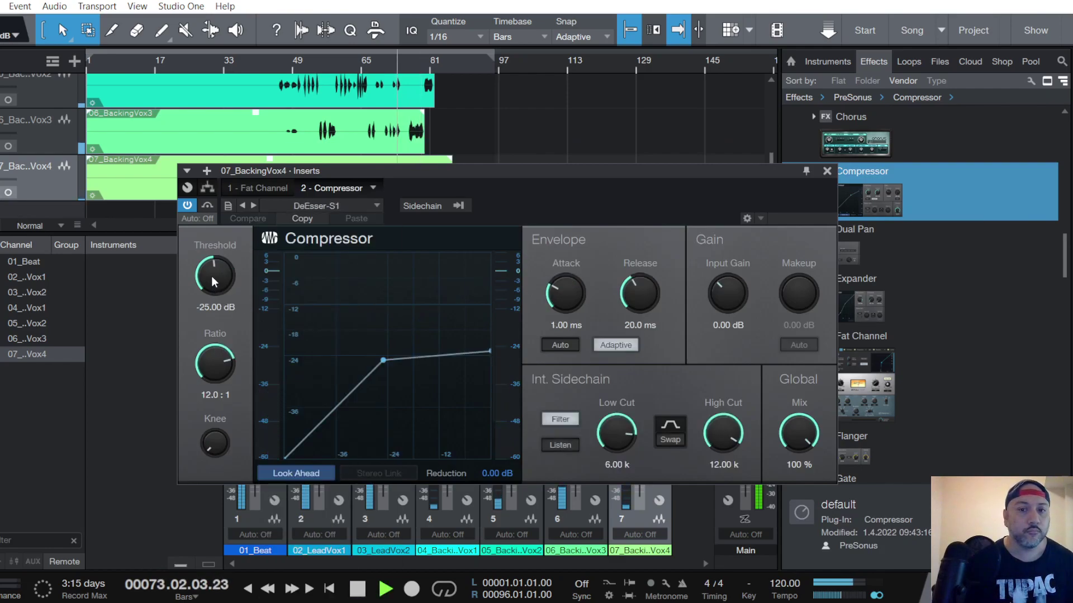
{"action": "left_click_drag", "start_coordinate": [211, 276], "coordinate": [217, 316]}
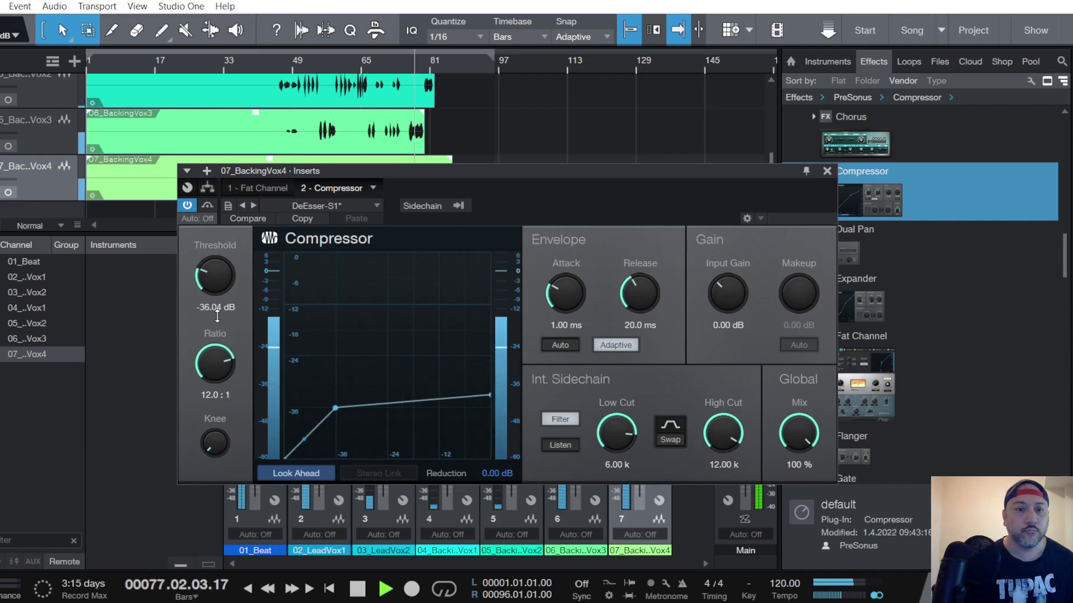
{"action": "left_click", "coordinate": [827, 171]}
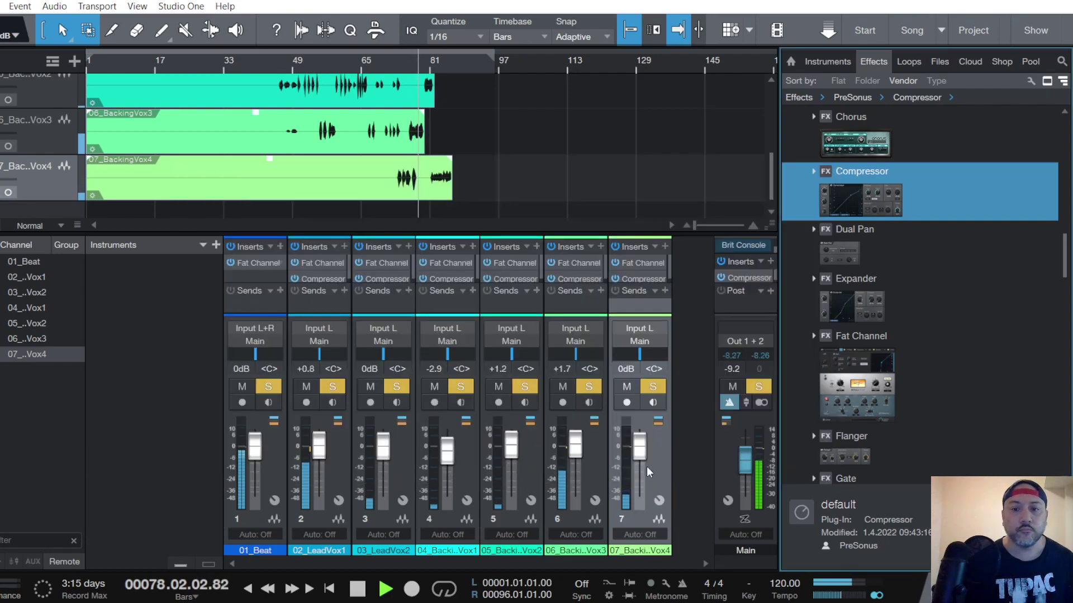
Set the 07_BackingVox4 fader to +3.3 dB while listening to its phrases in the mix.
{"action": "left_click_drag", "start_coordinate": [645, 452], "coordinate": [643, 457]}
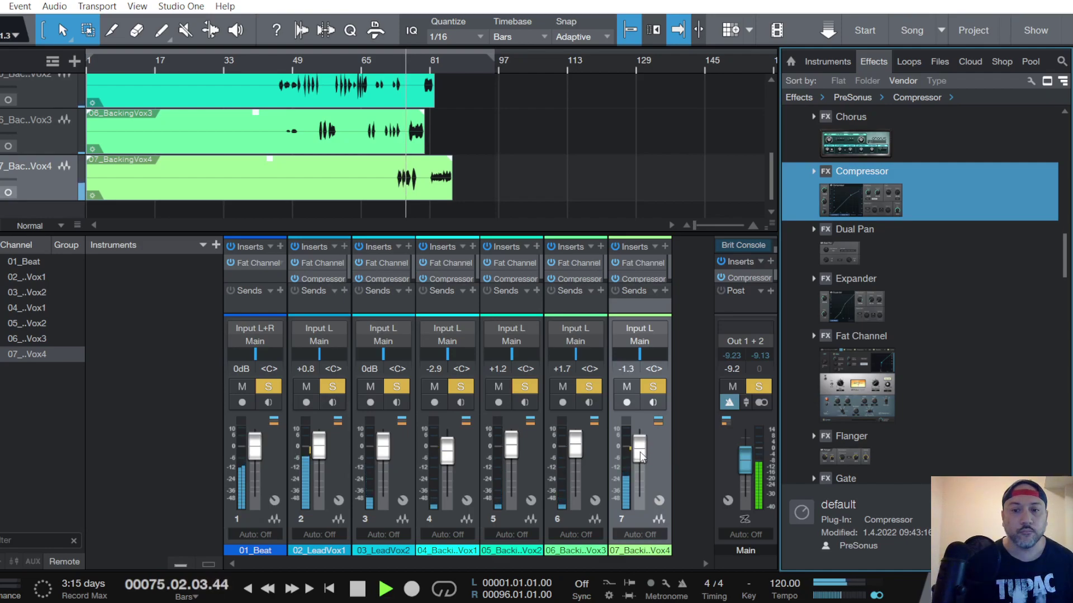
{"action": "left_click", "coordinate": [639, 451], "text": "alt"}
{"action": "left_click_drag", "start_coordinate": [640, 452], "coordinate": [640, 450]}
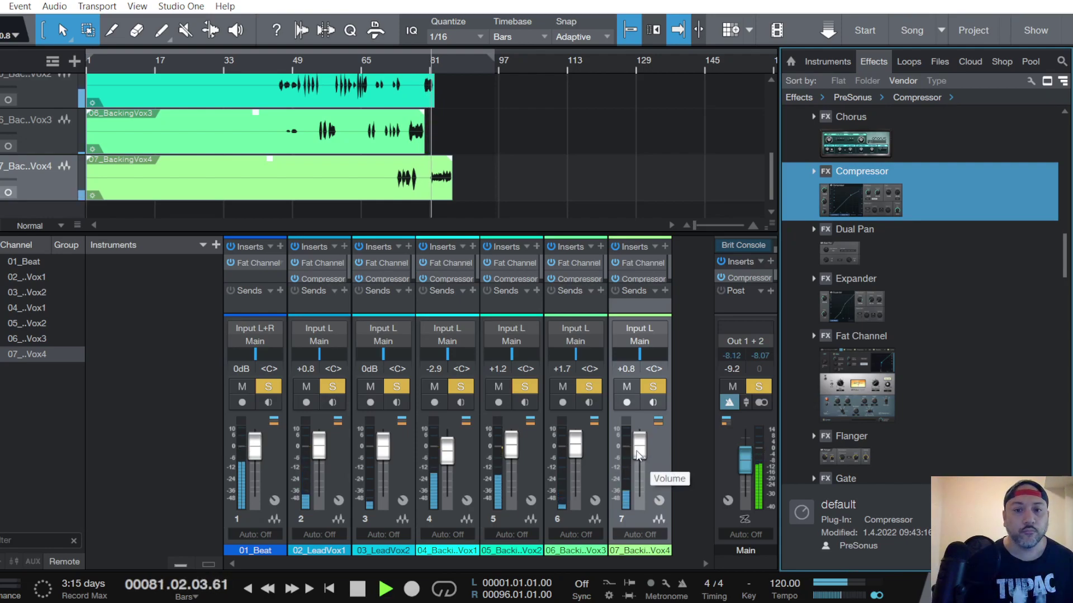
{"action": "left_click_drag", "start_coordinate": [638, 455], "coordinate": [641, 451]}
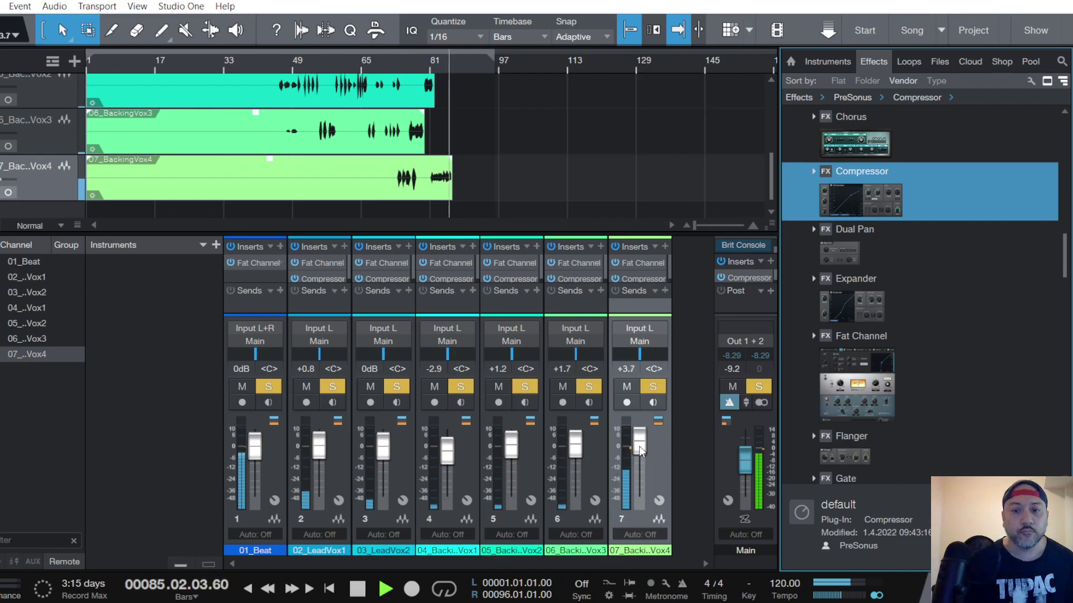
{"action": "key", "text": "space"}
{"action": "key", "text": "space"}
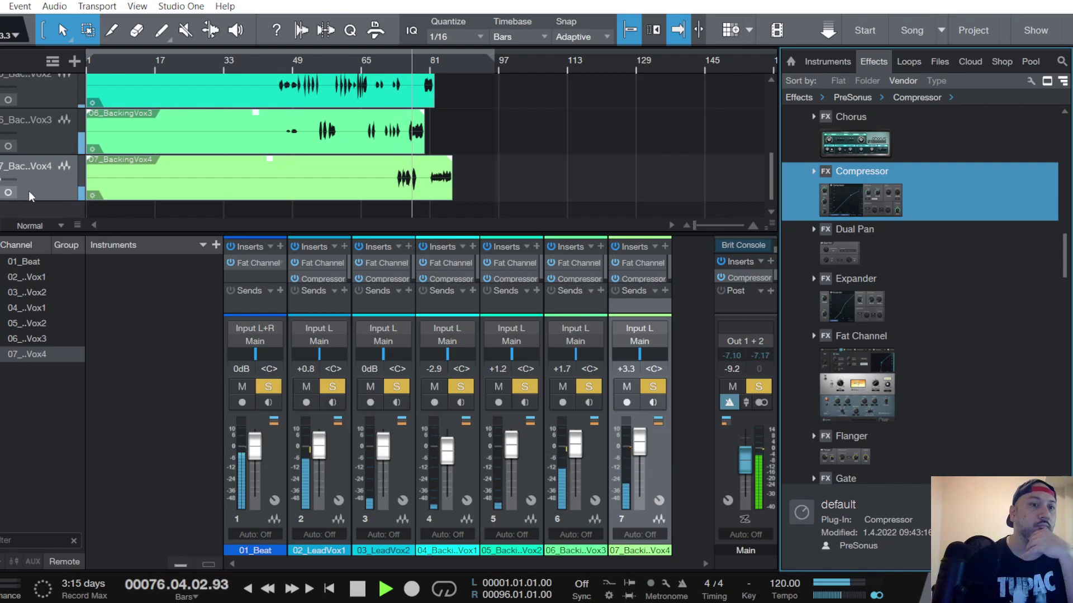
Look over the tracks in the arrangement and clear the solo on all channels.
{"action": "scroll", "coordinate": [46, 152], "scroll_direction": "up", "scroll_amount": 2}
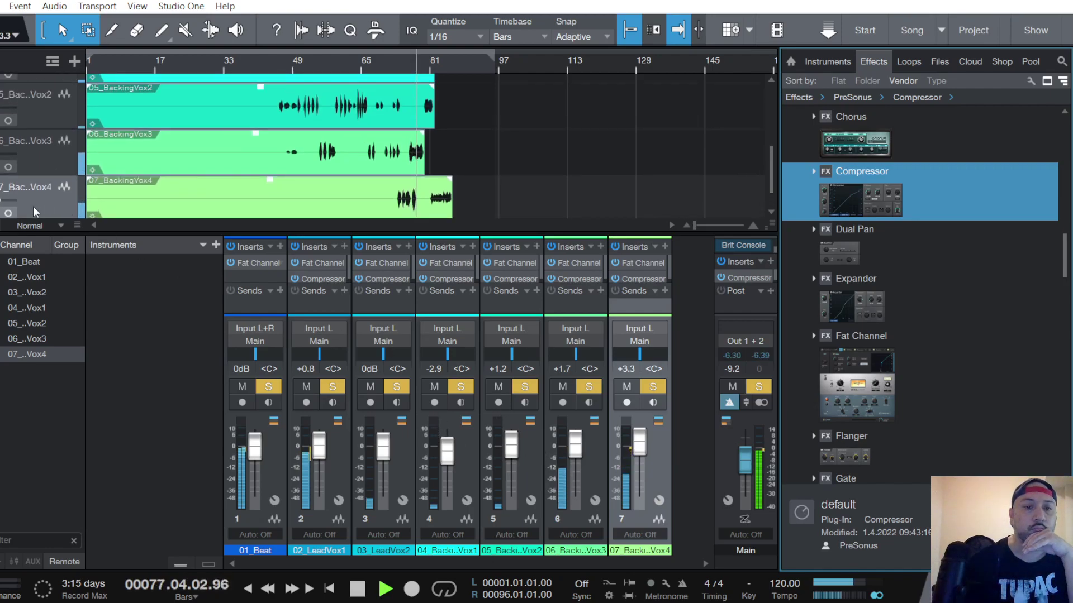
{"action": "scroll", "coordinate": [33, 206], "scroll_direction": "up", "scroll_amount": 3}
{"action": "scroll", "coordinate": [28, 208], "scroll_direction": "up", "scroll_amount": 3}
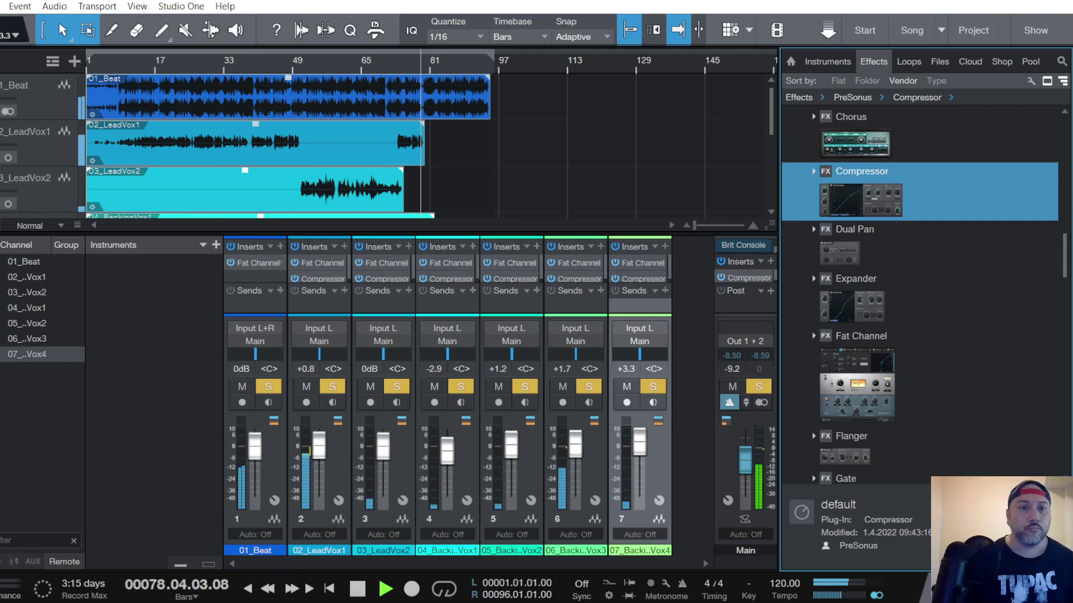
{"action": "scroll", "coordinate": [2, 184], "scroll_direction": "down", "scroll_amount": 1}
{"action": "scroll", "coordinate": [29, 176], "scroll_direction": "down", "scroll_amount": 1}
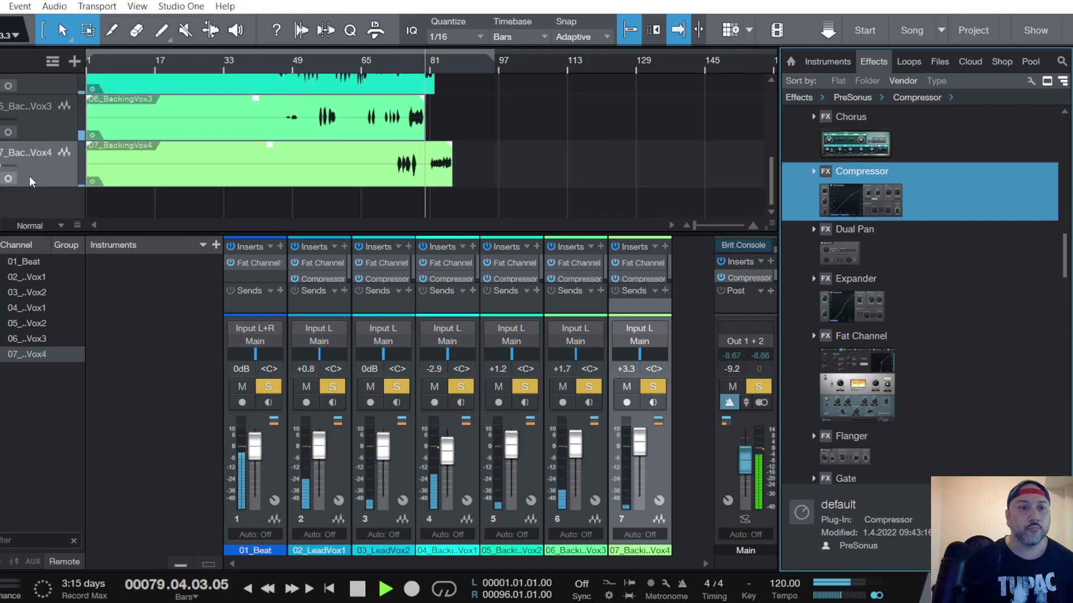
{"action": "left_click", "coordinate": [758, 387]}
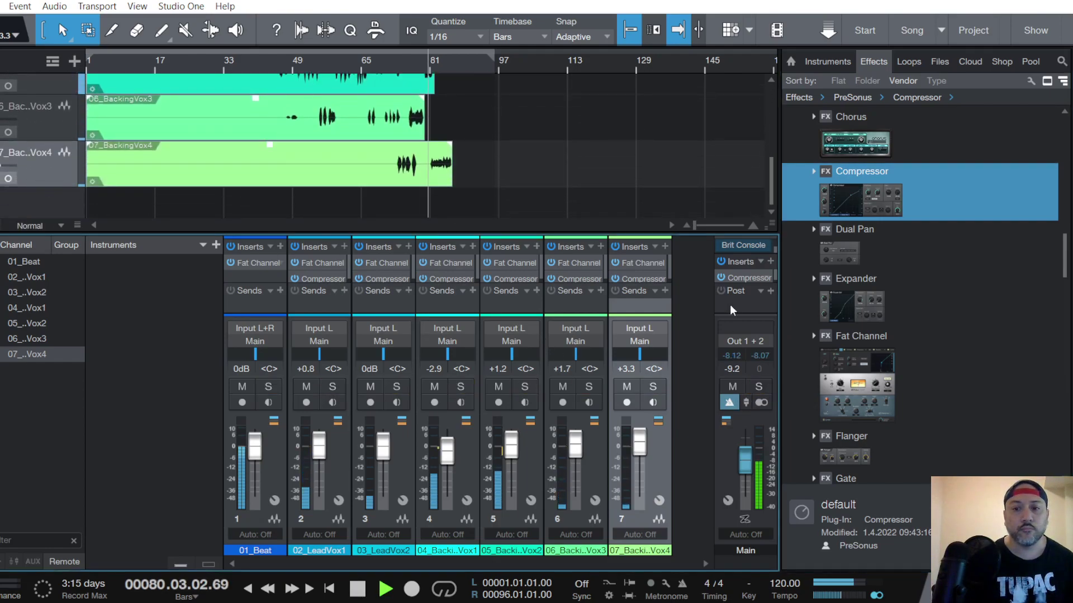
Set the threshold of the Main bus Master Bus compressor to -8.88 dB and close its window.
{"action": "left_click", "coordinate": [749, 276]}
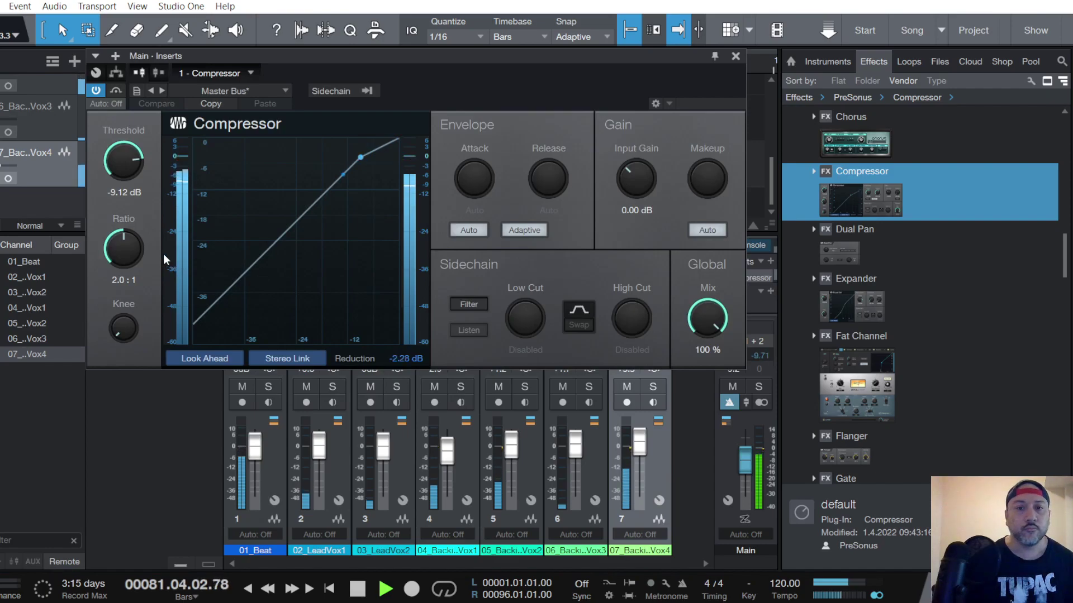
{"action": "left_click_drag", "start_coordinate": [120, 169], "coordinate": [124, 169]}
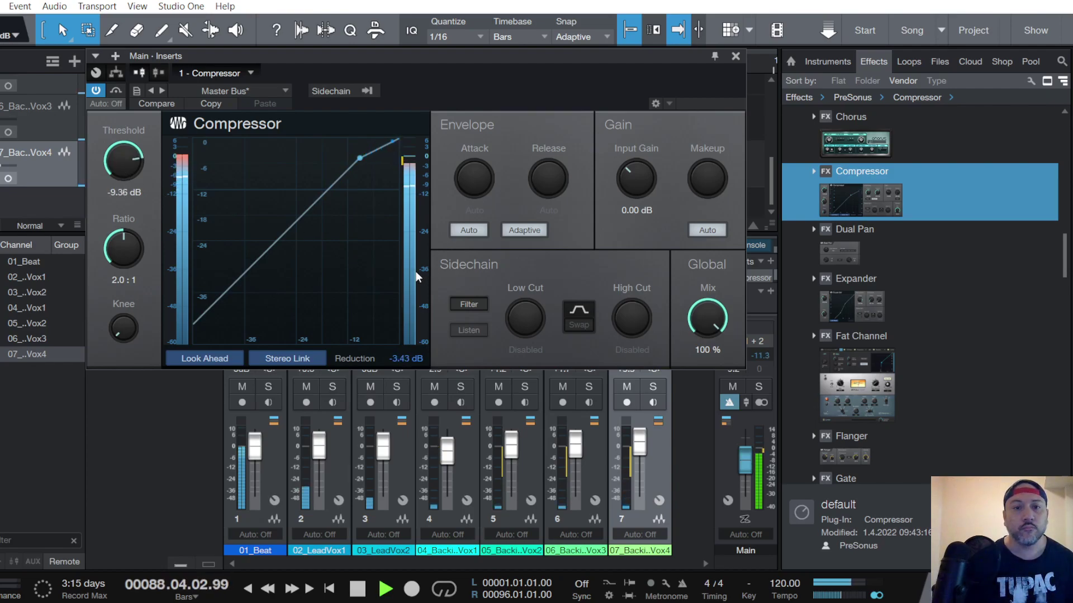
{"action": "left_click_drag", "start_coordinate": [119, 163], "coordinate": [119, 160]}
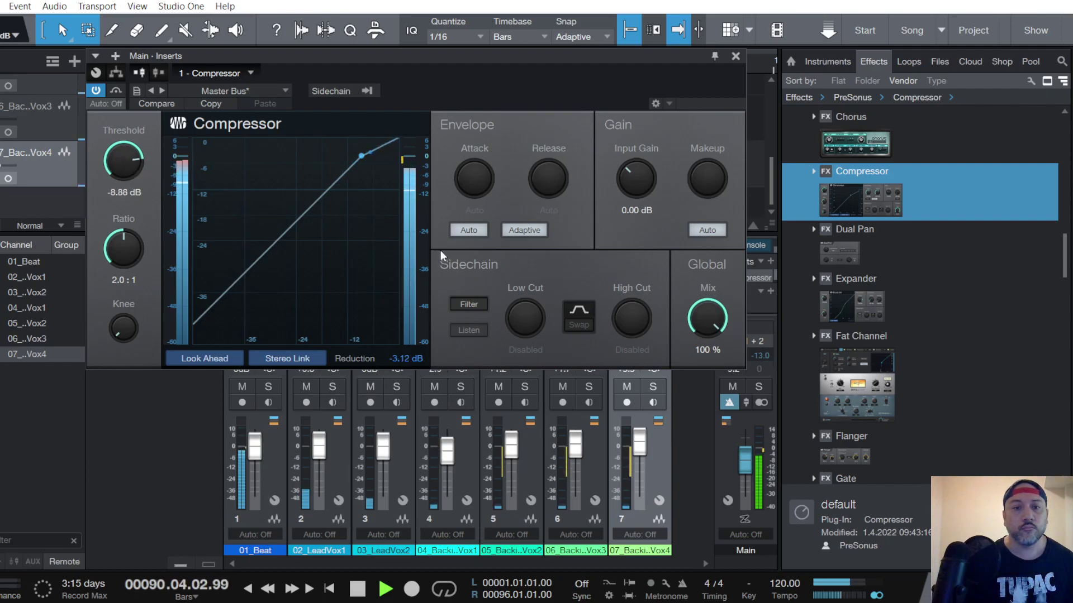
{"action": "left_click", "coordinate": [736, 56]}
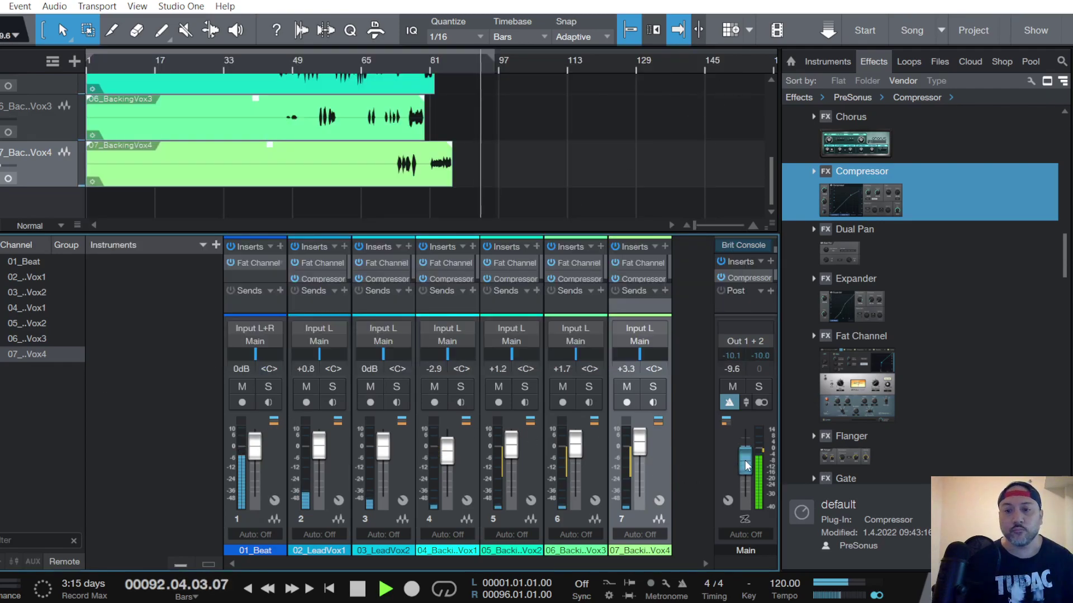
Set the Main channel fader to -8.3 dB while the mix plays and save the song.
{"action": "left_click_drag", "start_coordinate": [745, 461], "coordinate": [746, 465]}
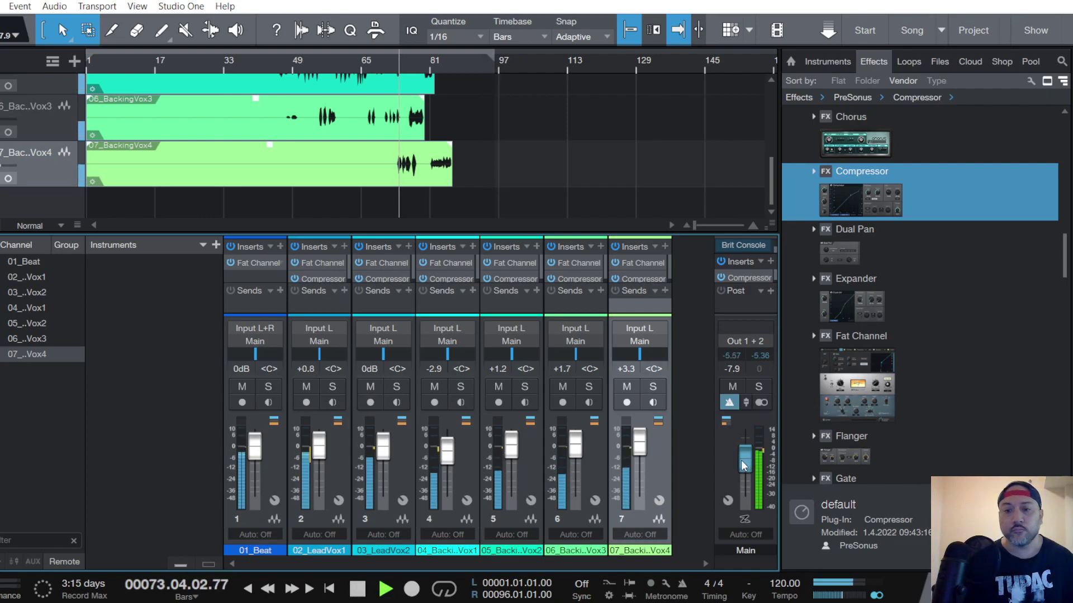
{"action": "left_click_drag", "start_coordinate": [741, 461], "coordinate": [744, 464]}
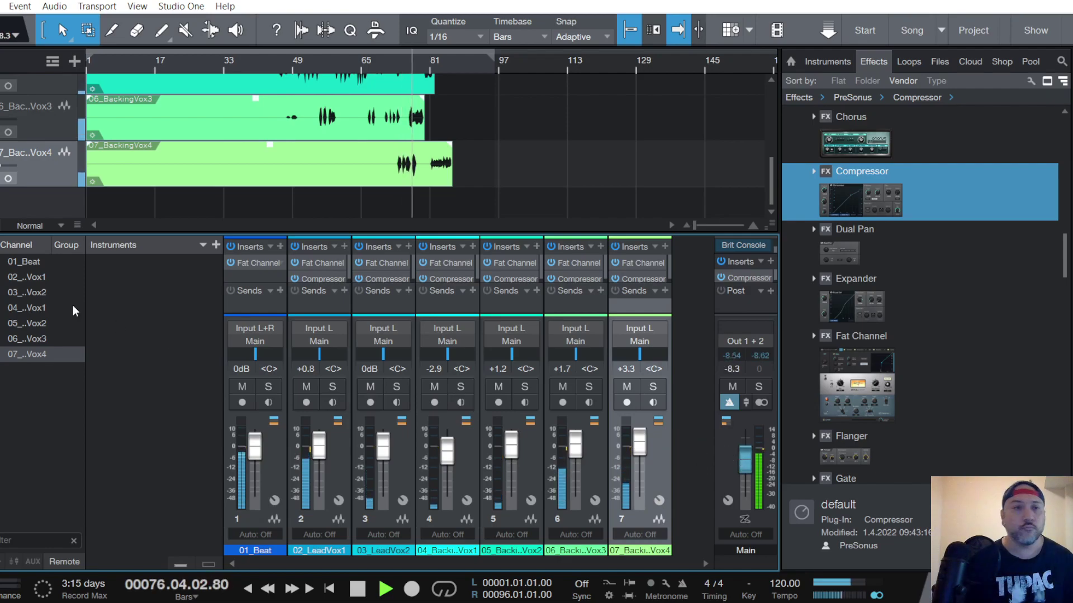
{"action": "left_click", "coordinate": [0, 6]}
{"action": "left_click", "coordinate": [3, 181]}
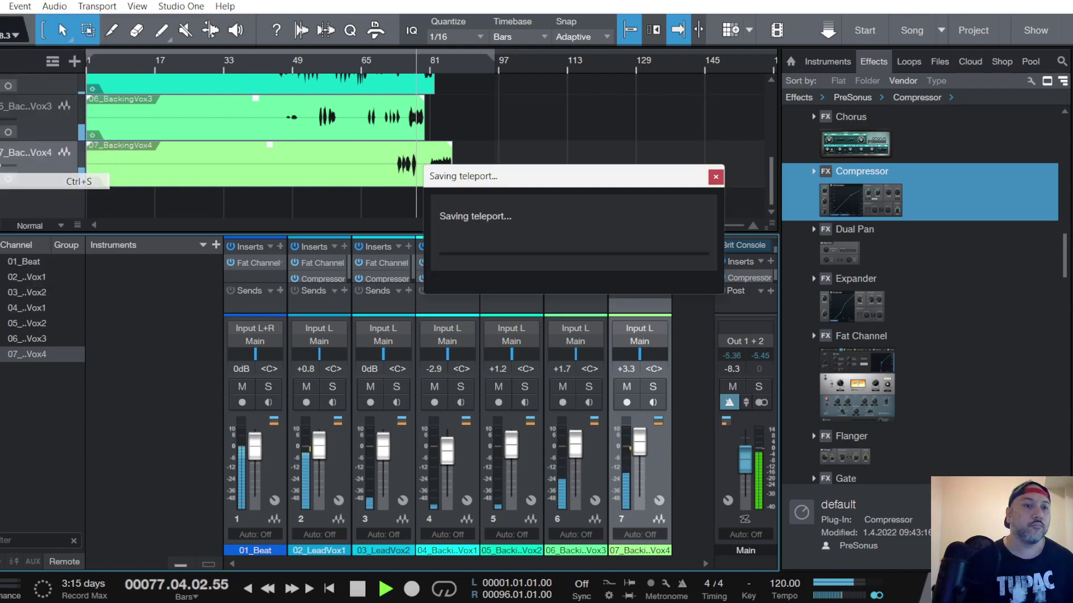
{"action": "left_click", "coordinate": [358, 590]}
{"action": "left_click", "coordinate": [358, 590]}
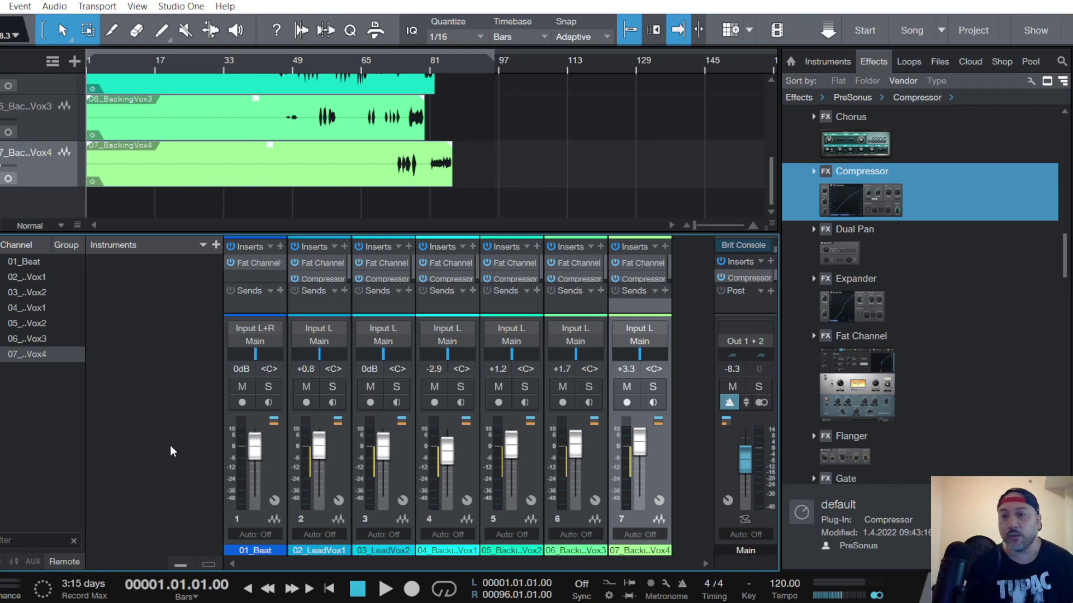
Add a Phase Meter to the Main channel's post-fader inserts.
{"action": "scroll", "coordinate": [939, 384], "scroll_direction": "down", "scroll_amount": 10}
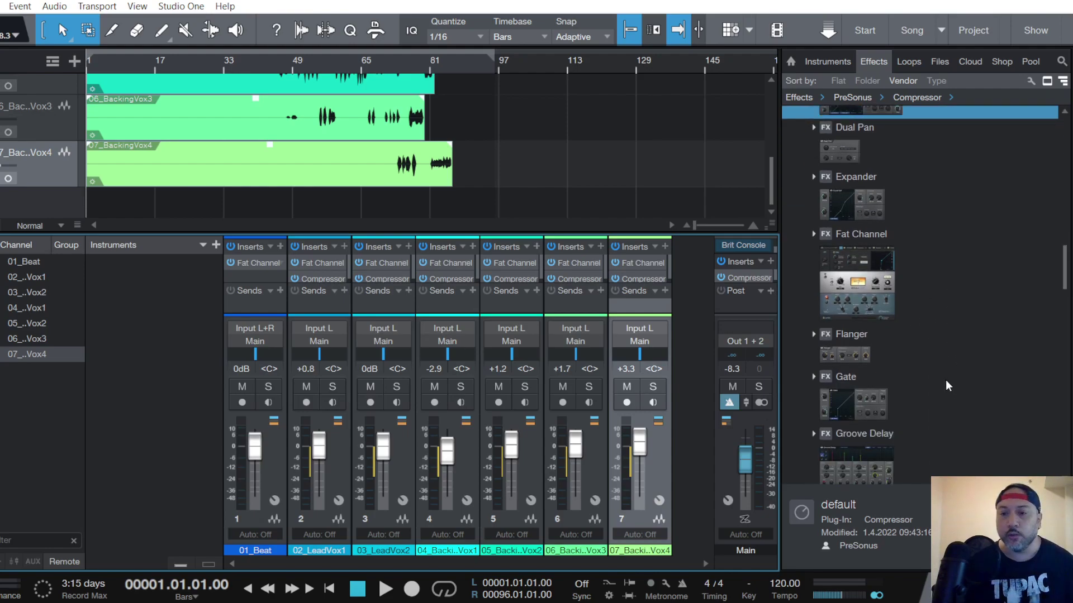
{"action": "scroll", "coordinate": [913, 368], "scroll_direction": "down", "scroll_amount": 8}
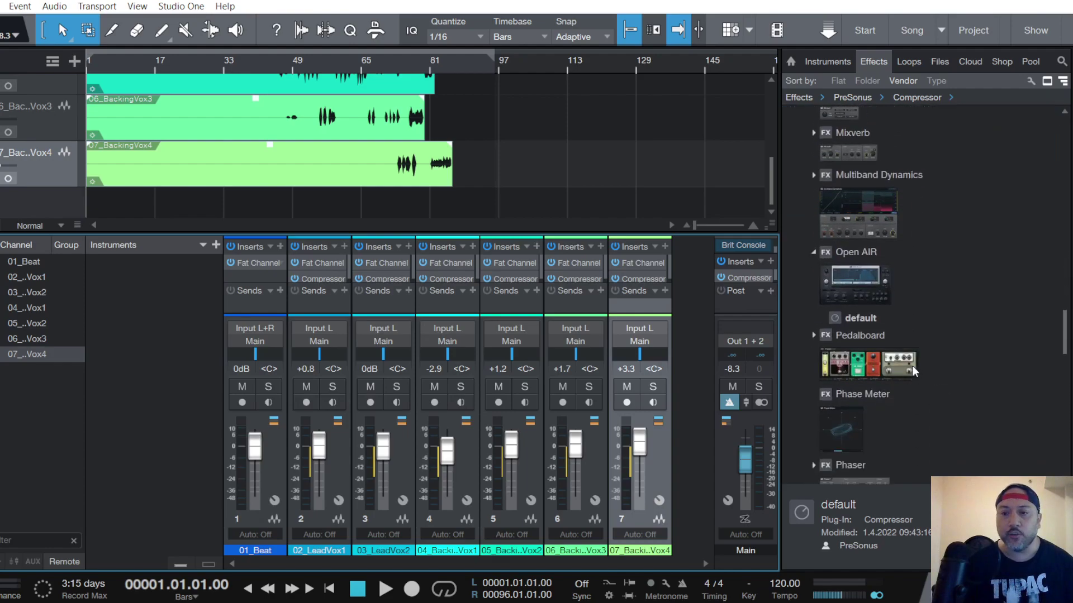
{"action": "scroll", "coordinate": [910, 365], "scroll_direction": "up", "scroll_amount": 2}
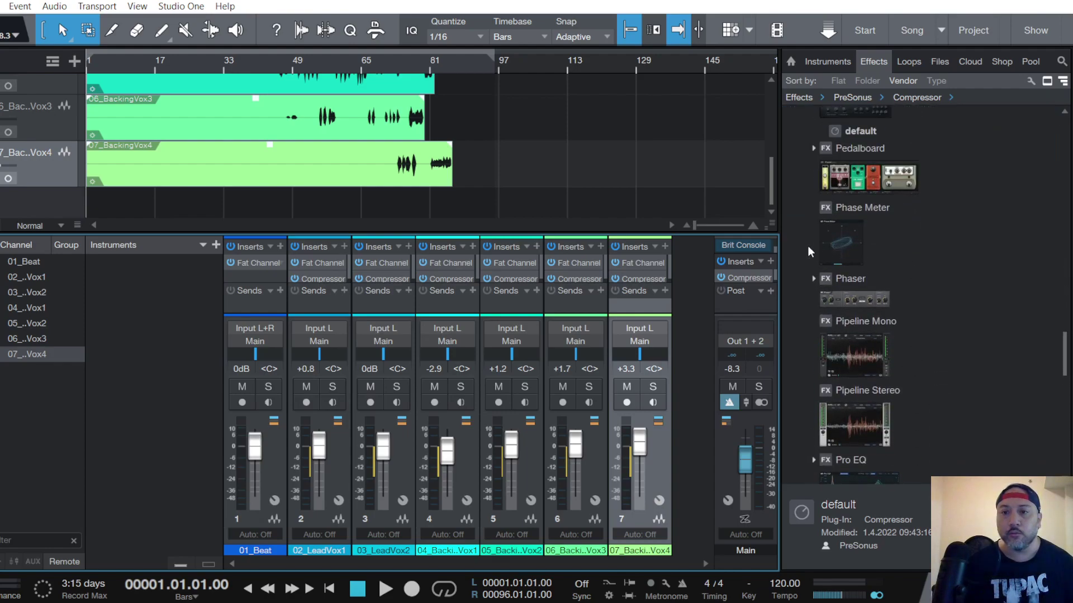
{"action": "left_click_drag", "start_coordinate": [865, 209], "coordinate": [738, 306]}
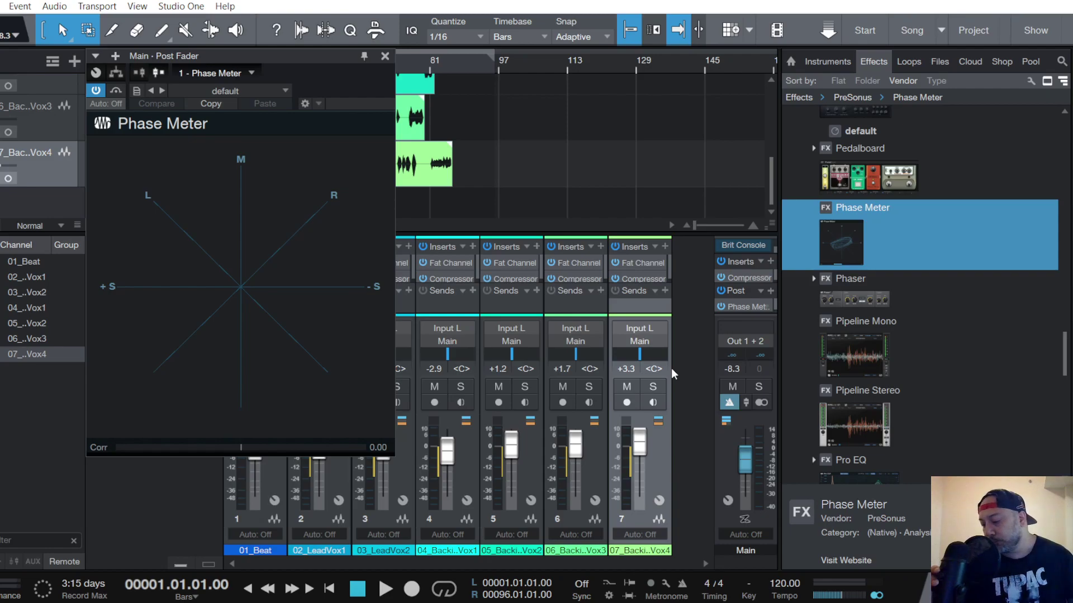
Play the mix from the start while watching its phase correlation, and close the Phase Meter.
{"action": "key", "text": "space"}
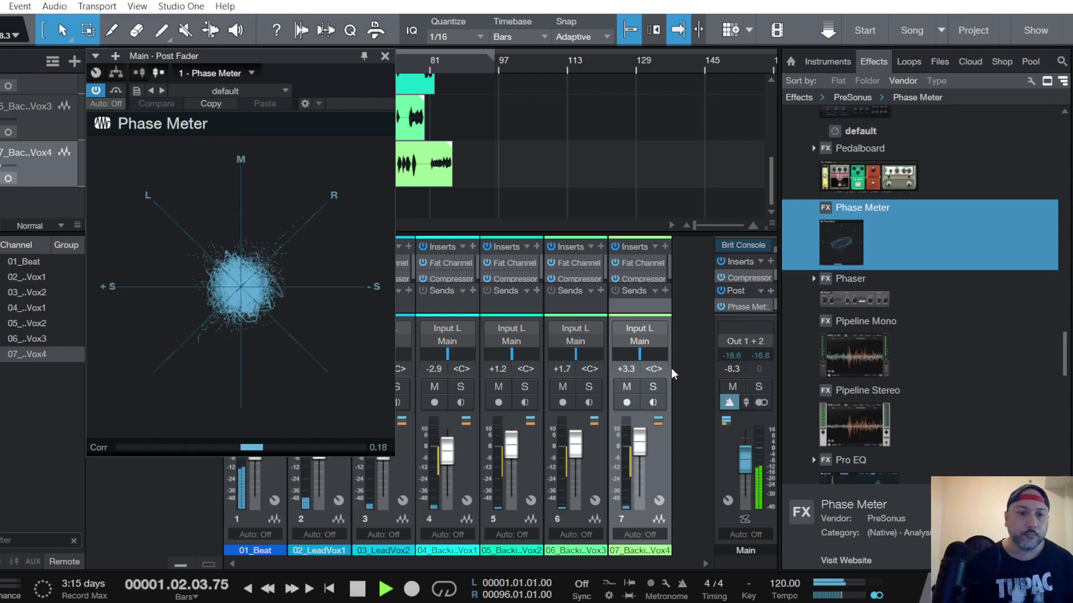
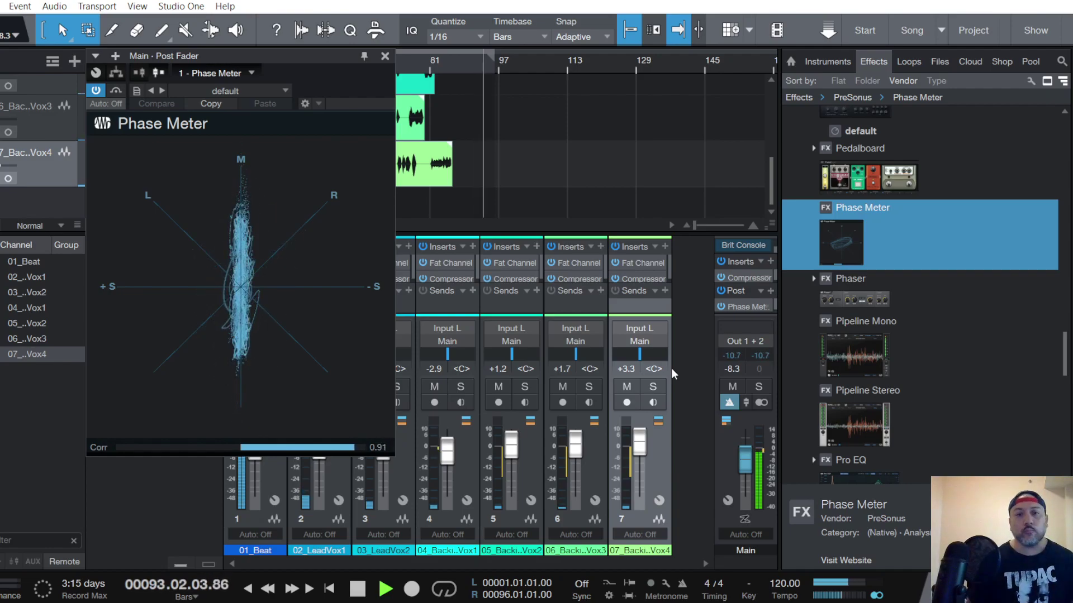
{"action": "left_click", "coordinate": [385, 57]}
{"action": "key", "text": "space"}
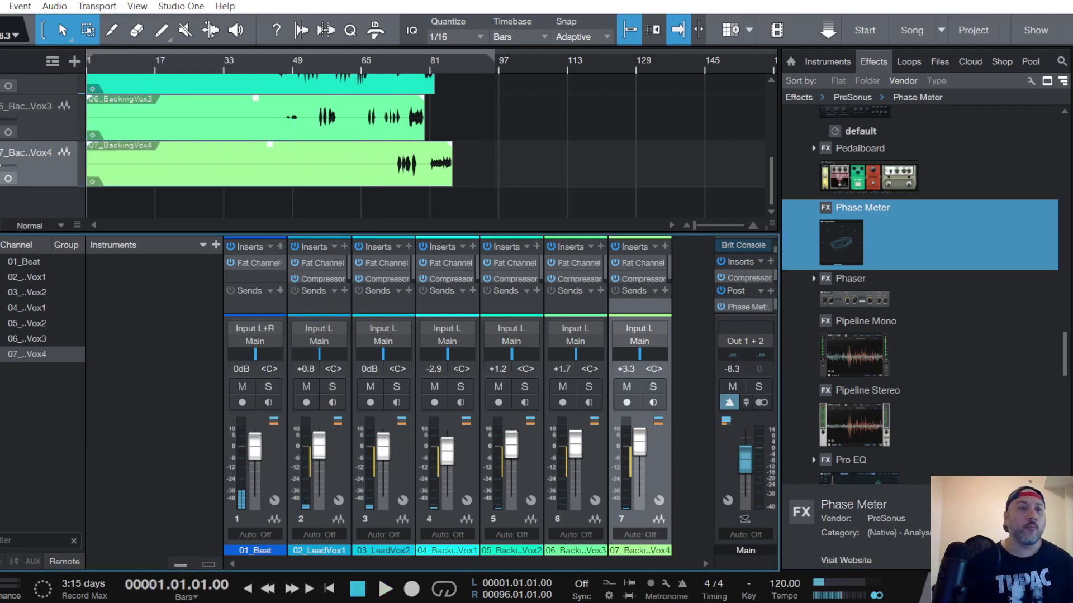
Save the song and check which metering scale is selected for the Main channel.
{"action": "left_click", "coordinate": [0, 7]}
{"action": "left_click", "coordinate": [11, 182]}
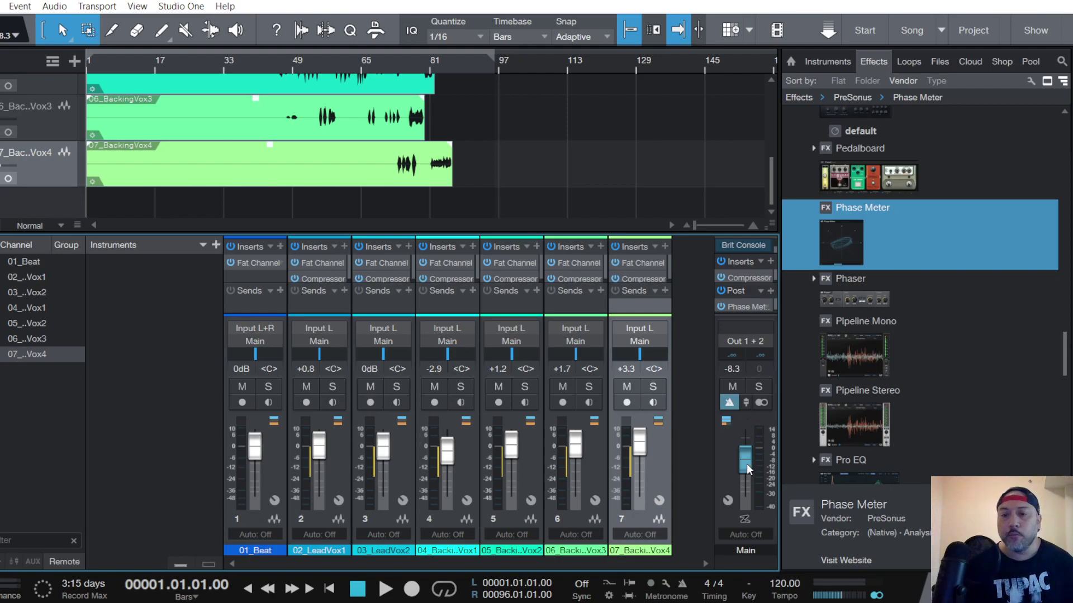
{"action": "right_click", "coordinate": [760, 470]}
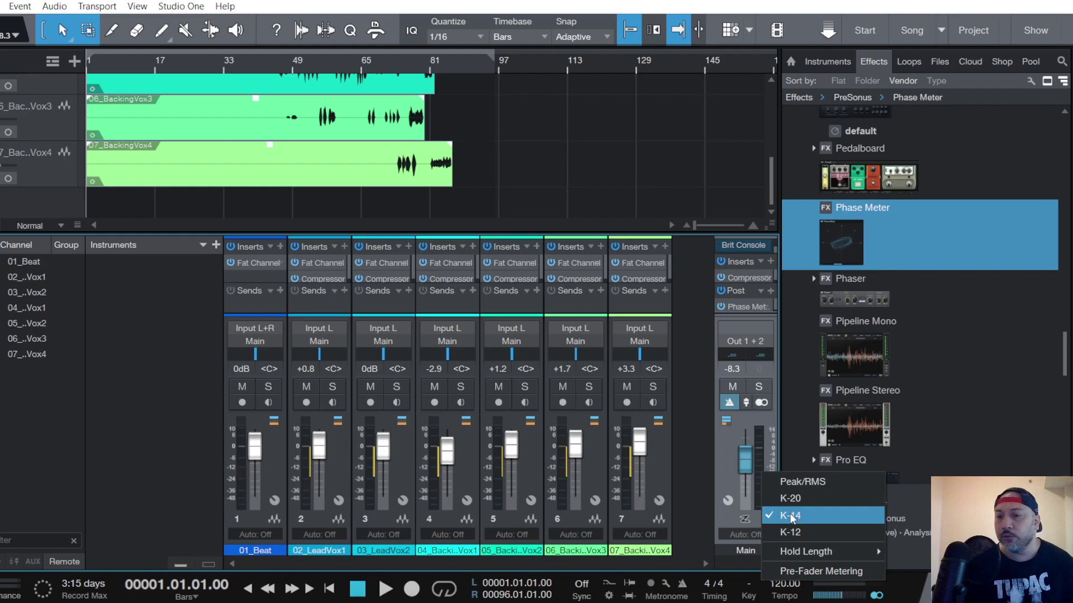
{"action": "left_click", "coordinate": [699, 447]}
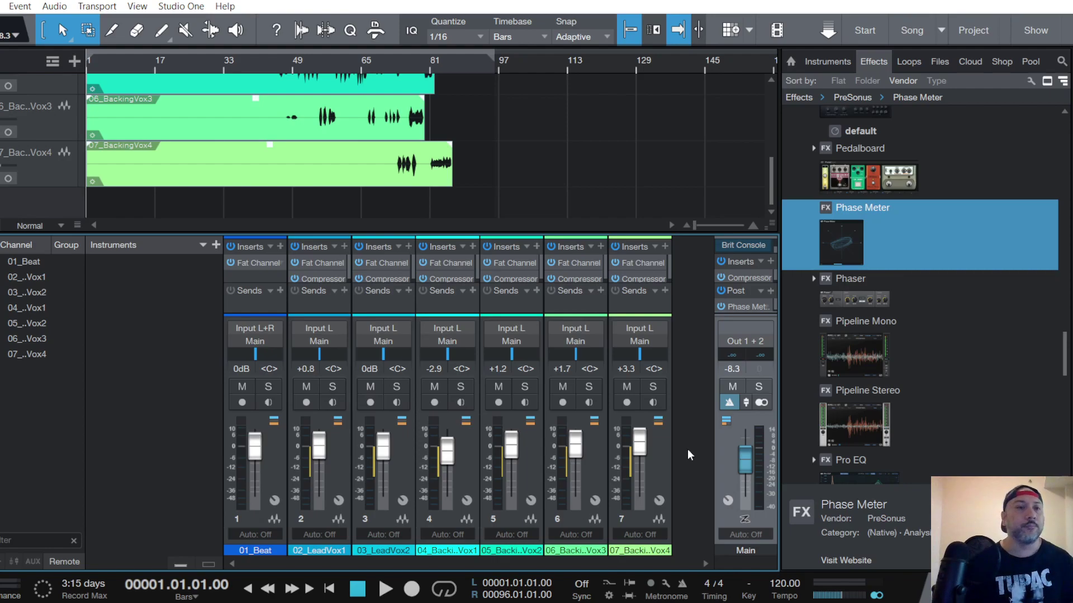
{"action": "left_click", "coordinate": [1, 6]}
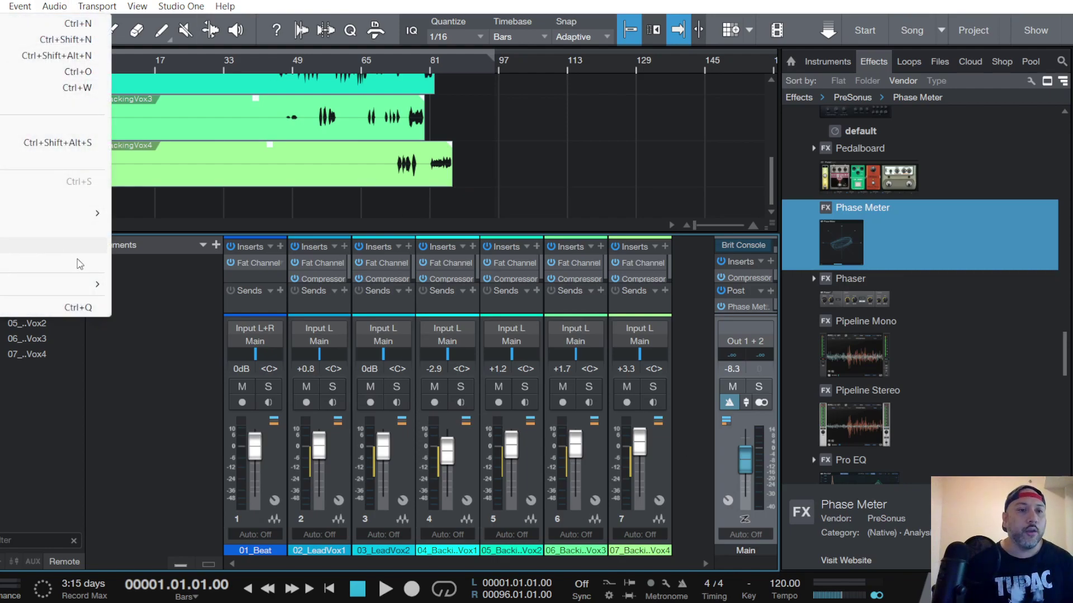
{"action": "left_click", "coordinate": [180, 303]}
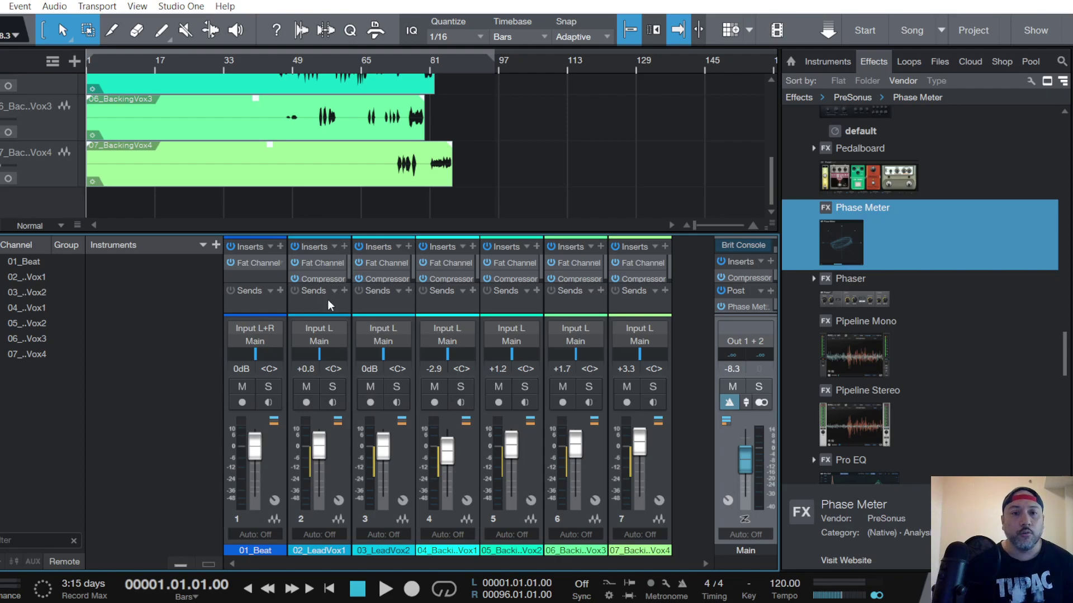
Review the Fat Channel's HPF/Gate, Compressor, Equalizer and Limiter settings on 02_LeadVox1, along with its DeEsser-S1 Compressor.
{"action": "left_click", "coordinate": [322, 260]}
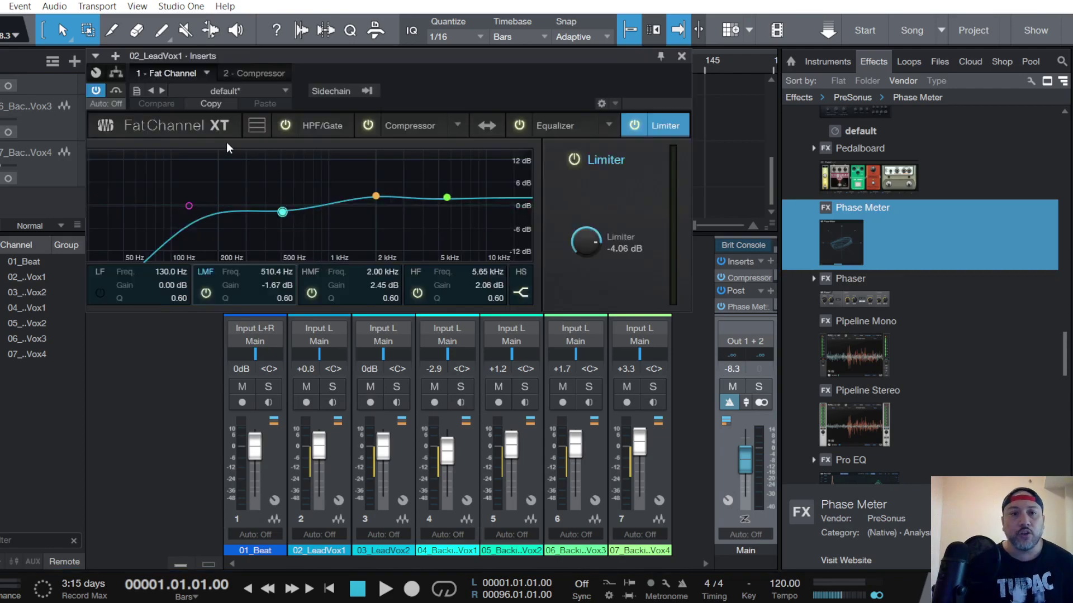
{"action": "left_click", "coordinate": [320, 127]}
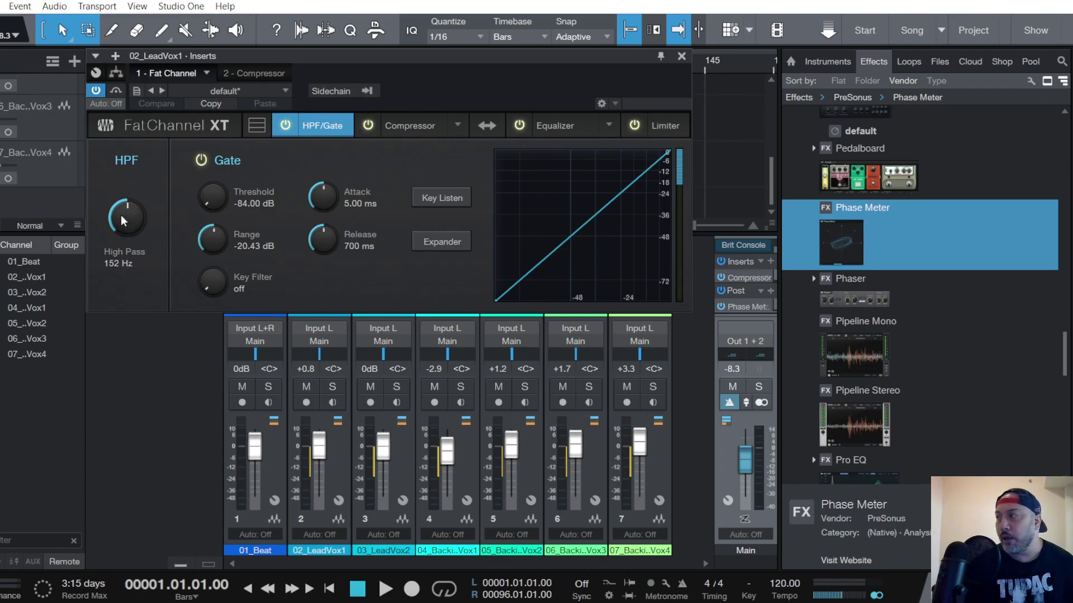
{"action": "left_click", "coordinate": [404, 126]}
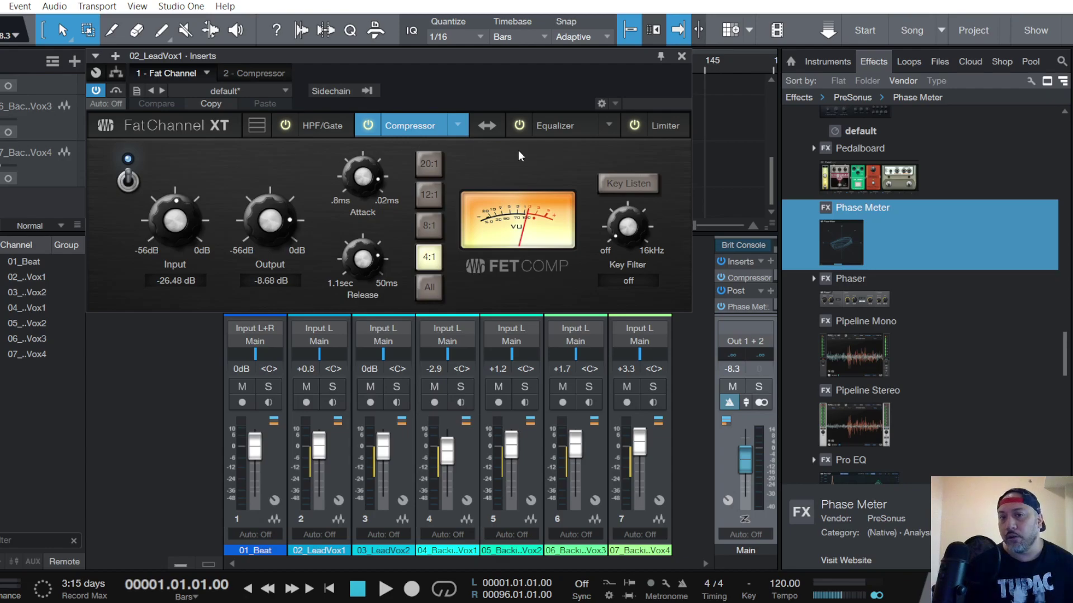
{"action": "left_click", "coordinate": [558, 126]}
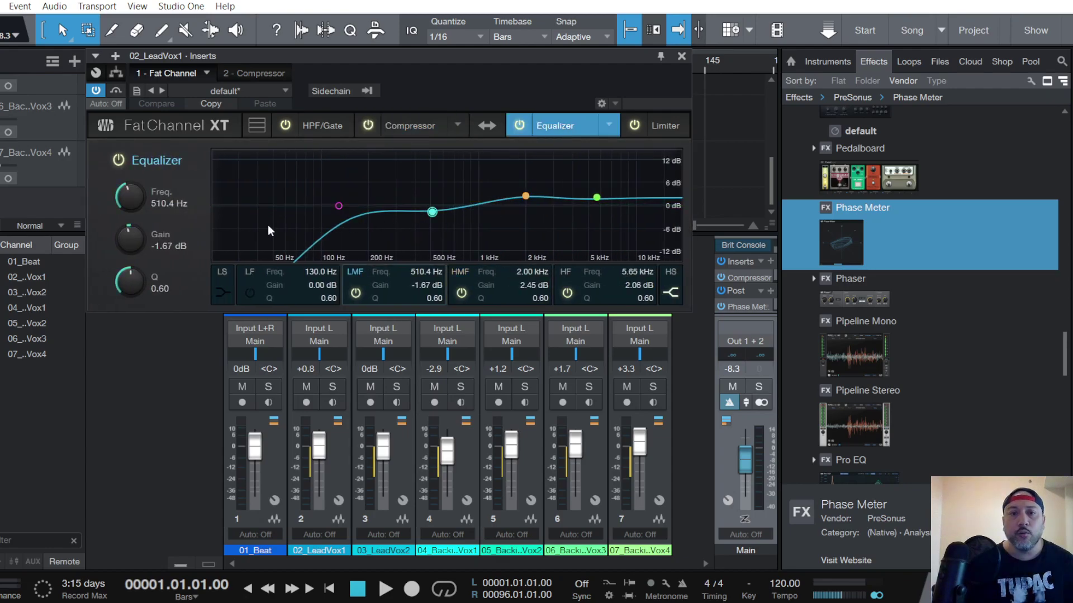
{"action": "left_click", "coordinate": [596, 198]}
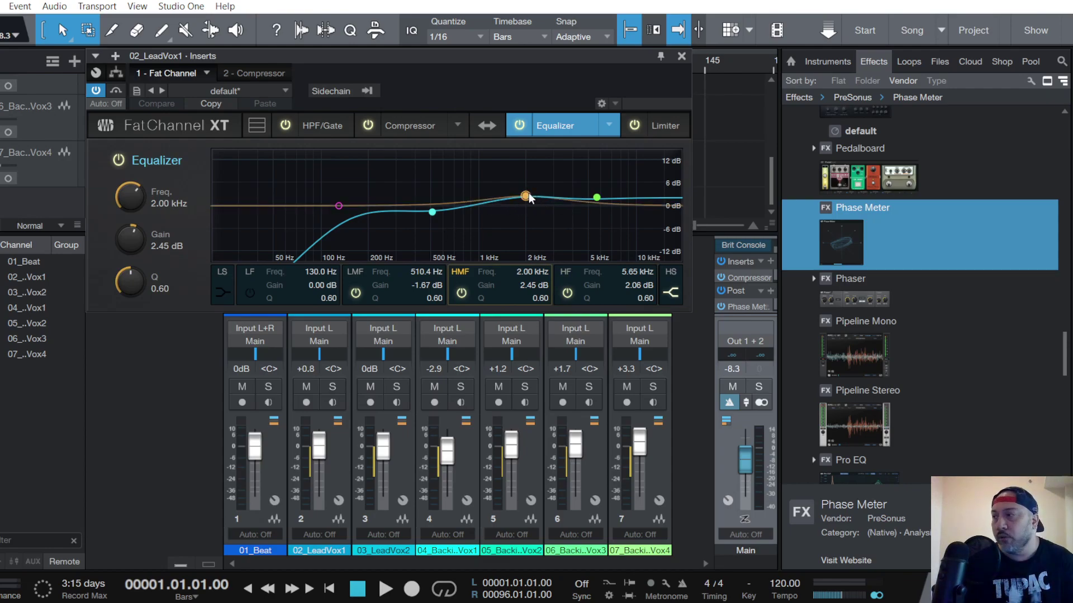
{"action": "left_click", "coordinate": [659, 127]}
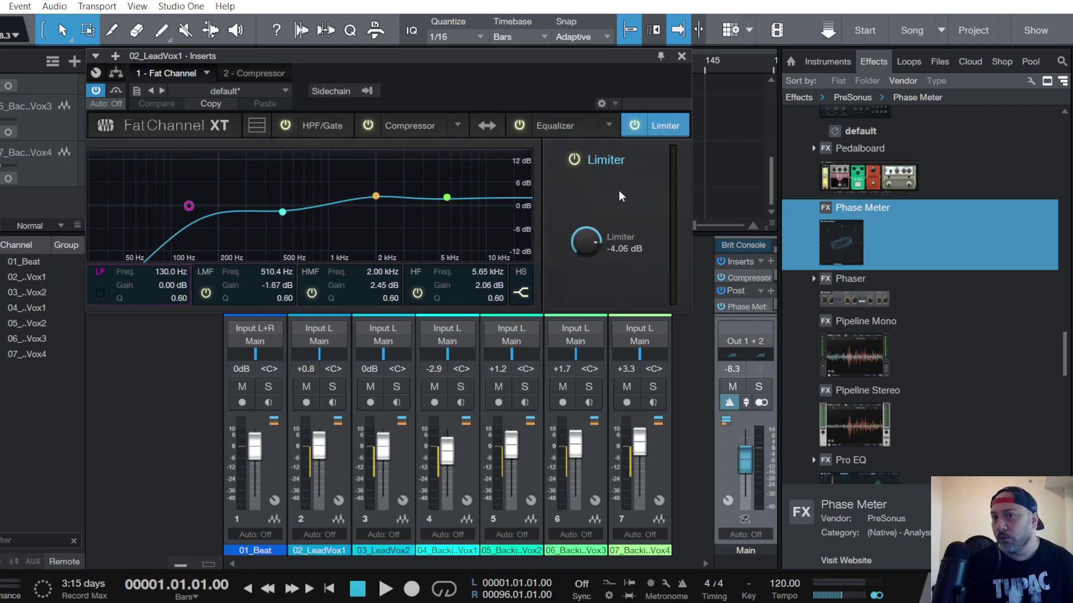
{"action": "left_click", "coordinate": [258, 74]}
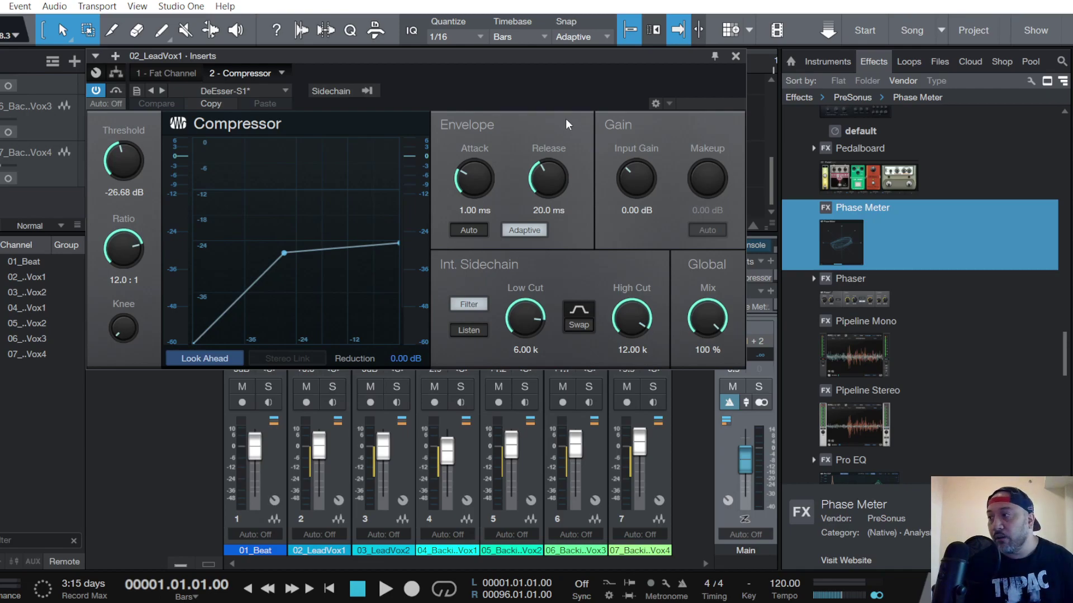
{"action": "left_click", "coordinate": [736, 55]}
{"action": "left_click", "coordinate": [1, 7]}
{"action": "left_click", "coordinate": [155, 275]}
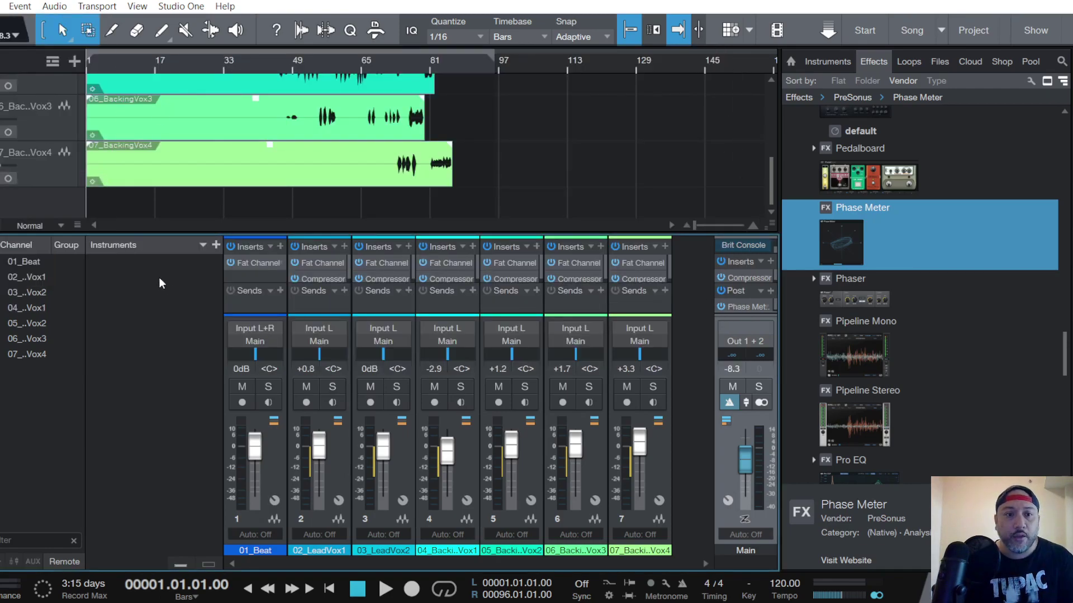
Review the Main channel's Brit Console settings and clear its Mix FX slot while viewing the available options.
{"action": "left_click", "coordinate": [748, 244]}
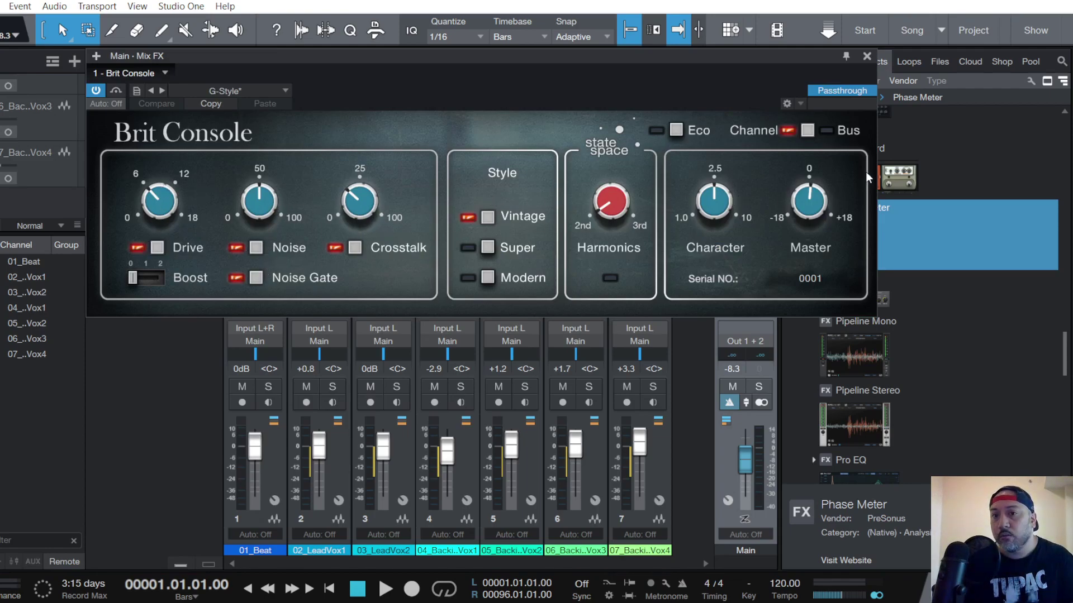
{"action": "left_click", "coordinate": [866, 56]}
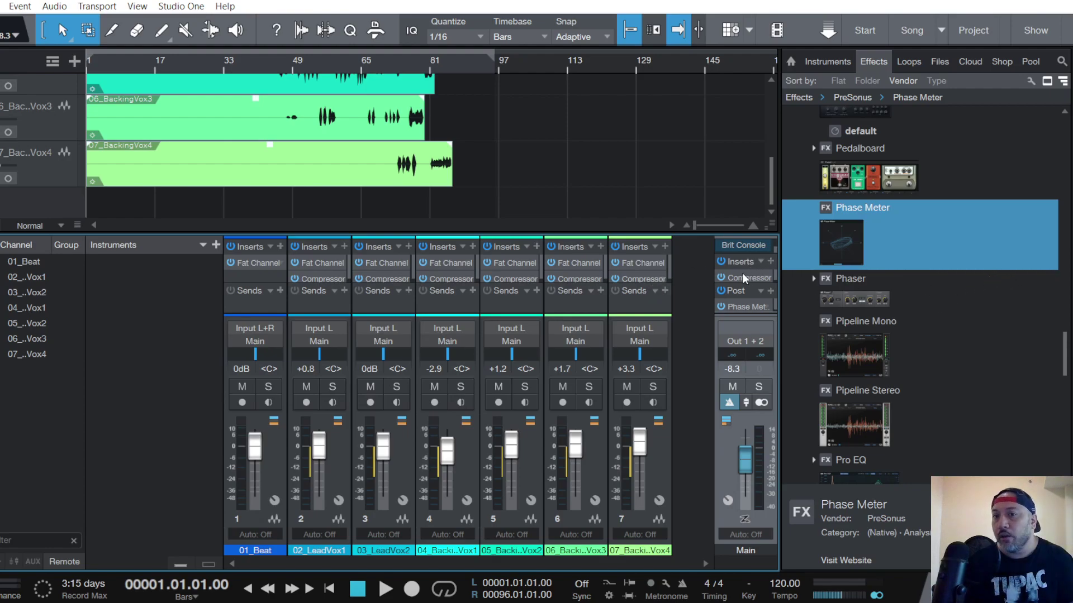
{"action": "left_click", "coordinate": [749, 247]}
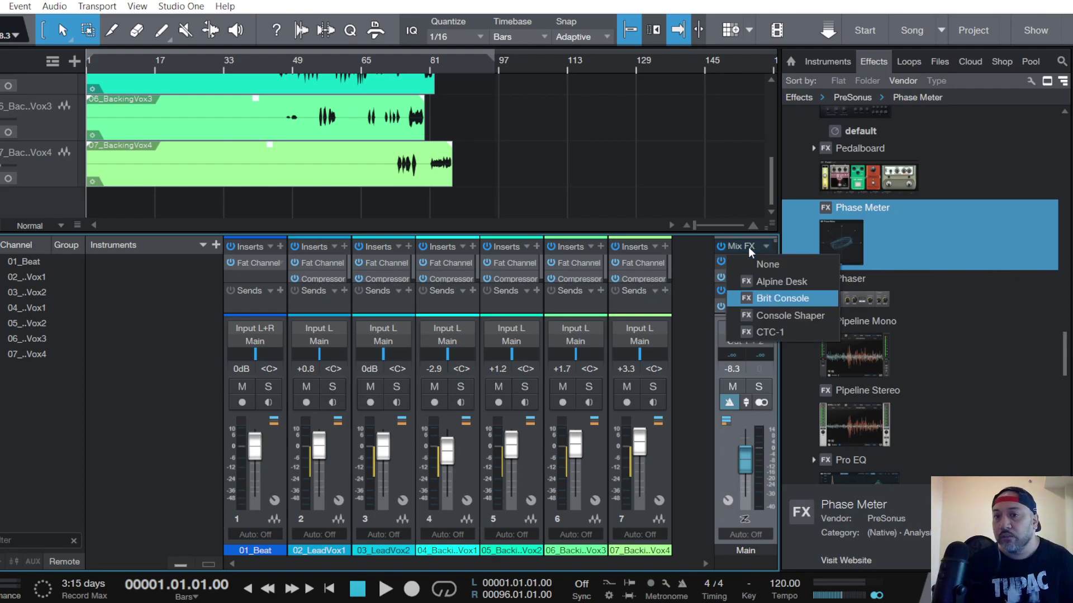
{"action": "left_click", "coordinate": [676, 287]}
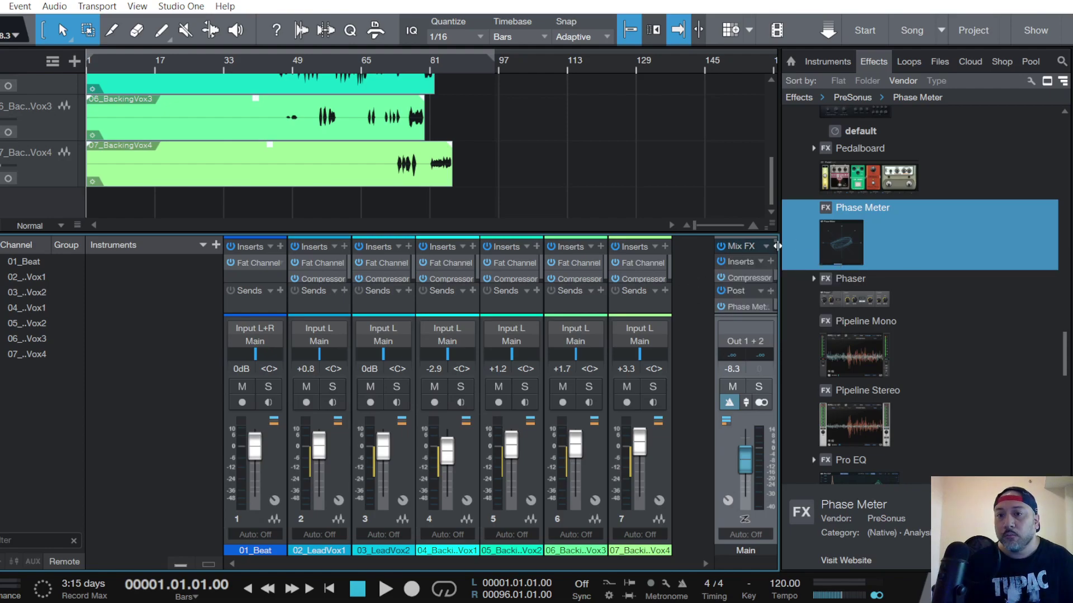
{"action": "left_click", "coordinate": [748, 246]}
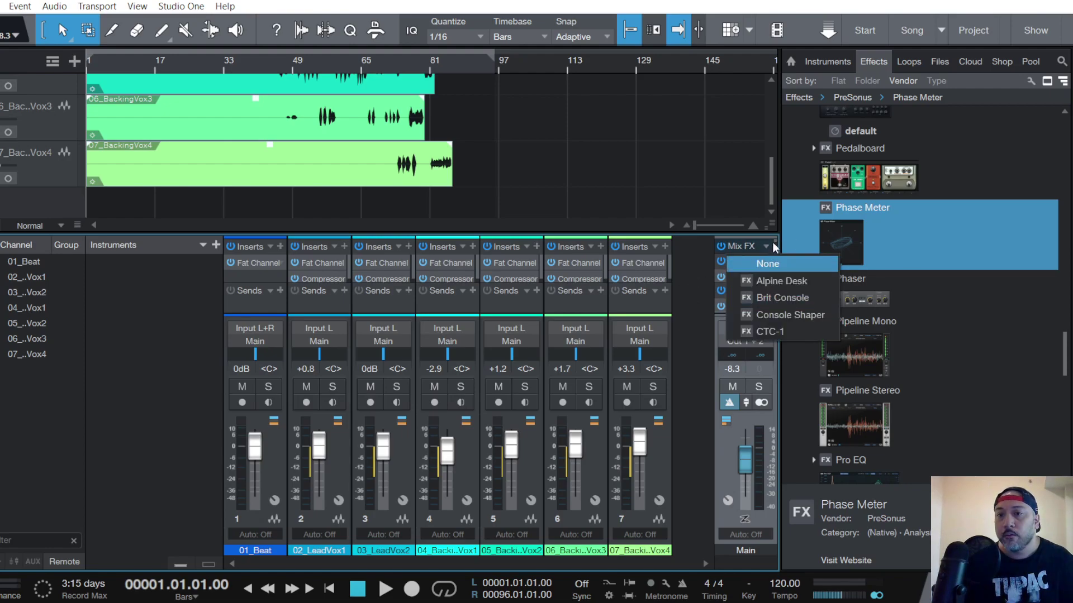
{"action": "left_click", "coordinate": [767, 246]}
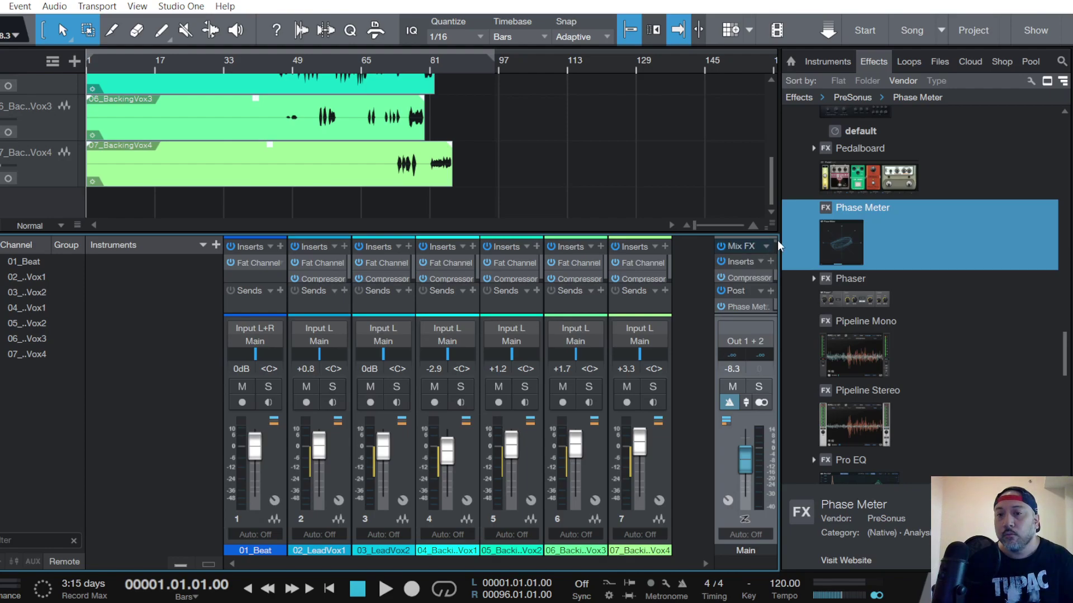
Load Brit Console as the Main channel's Mix FX with the G-Style preset and fine-tune its Character.
{"action": "left_click", "coordinate": [748, 246]}
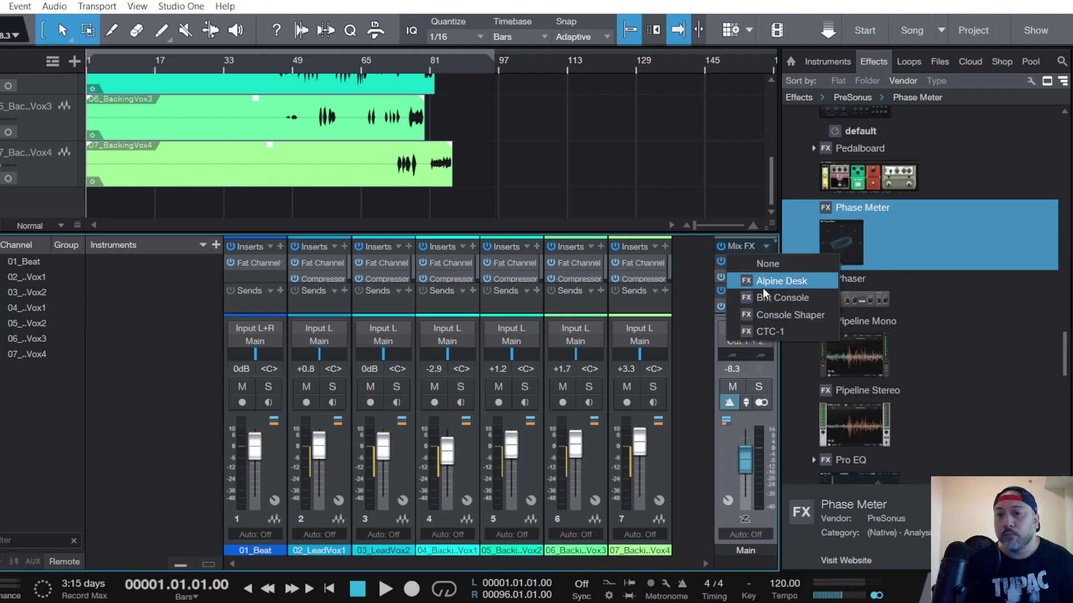
{"action": "left_click", "coordinate": [762, 297]}
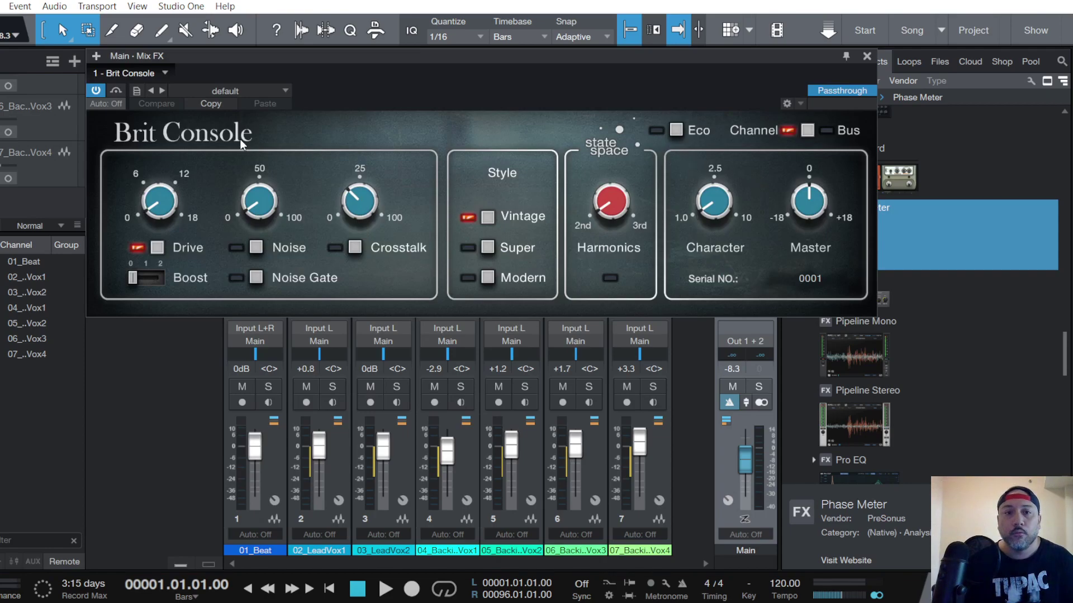
{"action": "left_click", "coordinate": [225, 91]}
{"action": "left_click", "coordinate": [219, 175]}
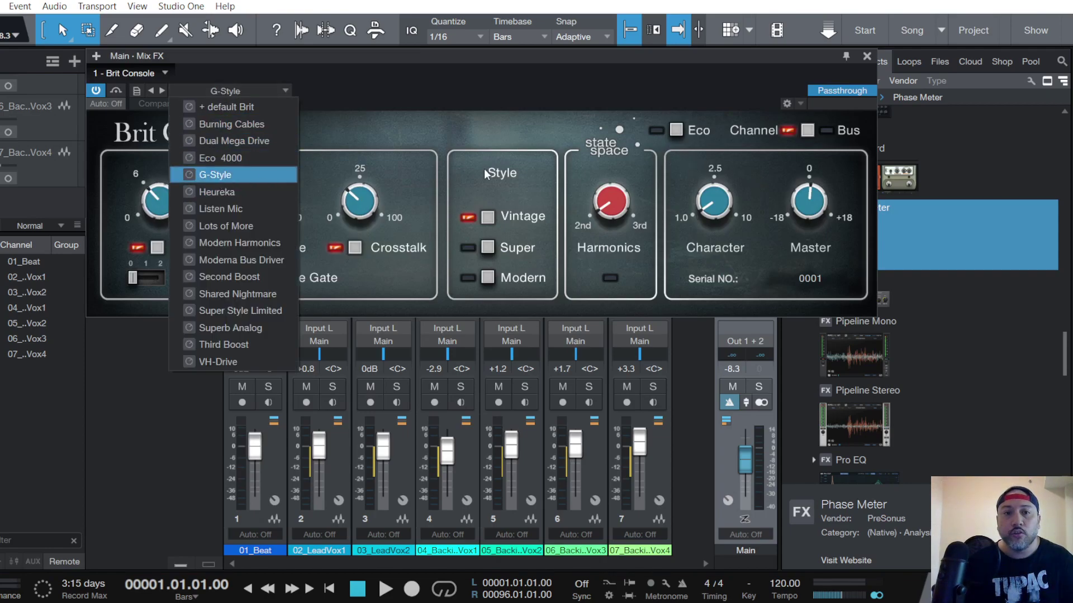
{"action": "left_click", "coordinate": [238, 177]}
{"action": "left_click_drag", "start_coordinate": [688, 208], "coordinate": [718, 143]}
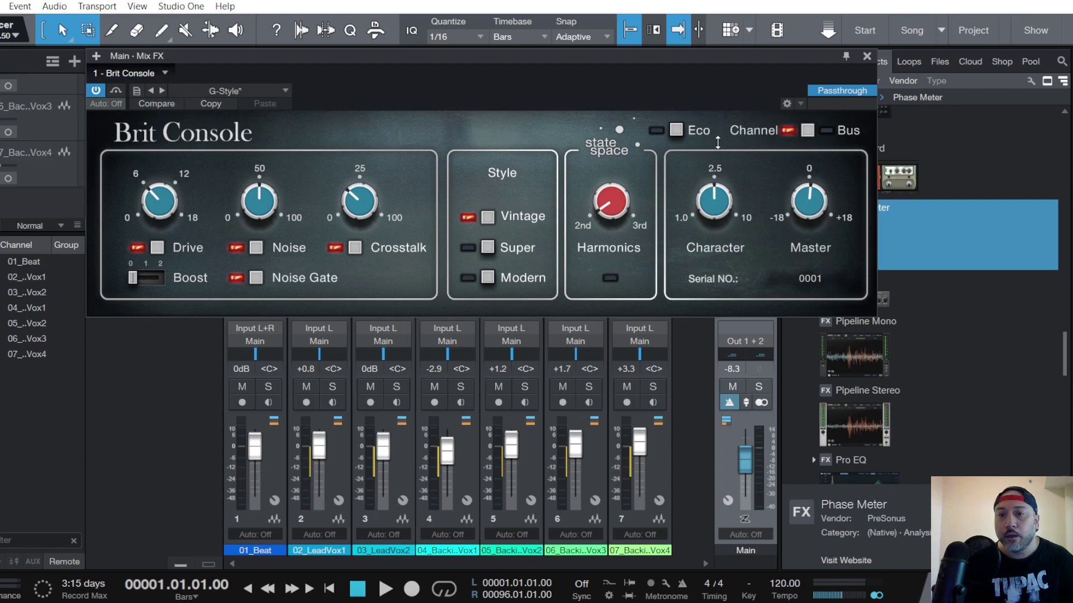
{"action": "left_click", "coordinate": [867, 57]}
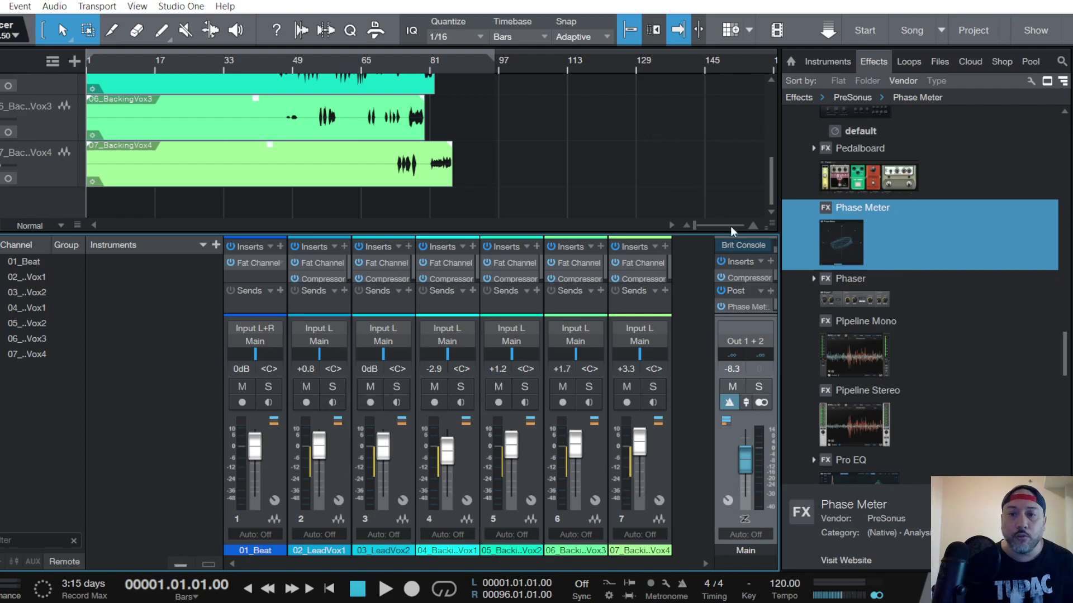
Review the Main channel's Brit Console and Master Bus Compressor settings, and save the song.
{"action": "left_click", "coordinate": [746, 247]}
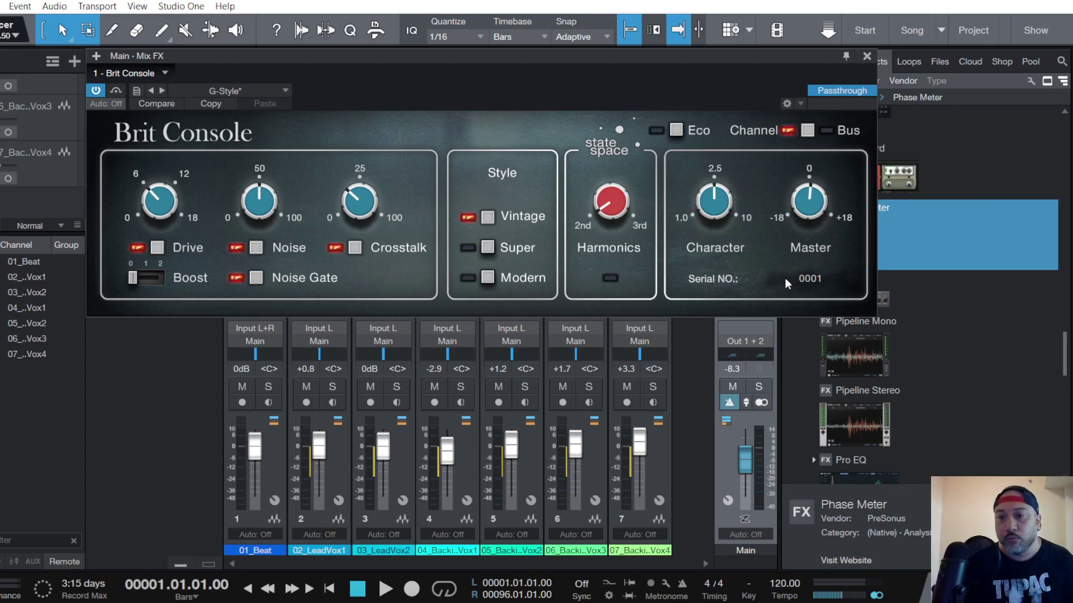
{"action": "left_click", "coordinate": [867, 56]}
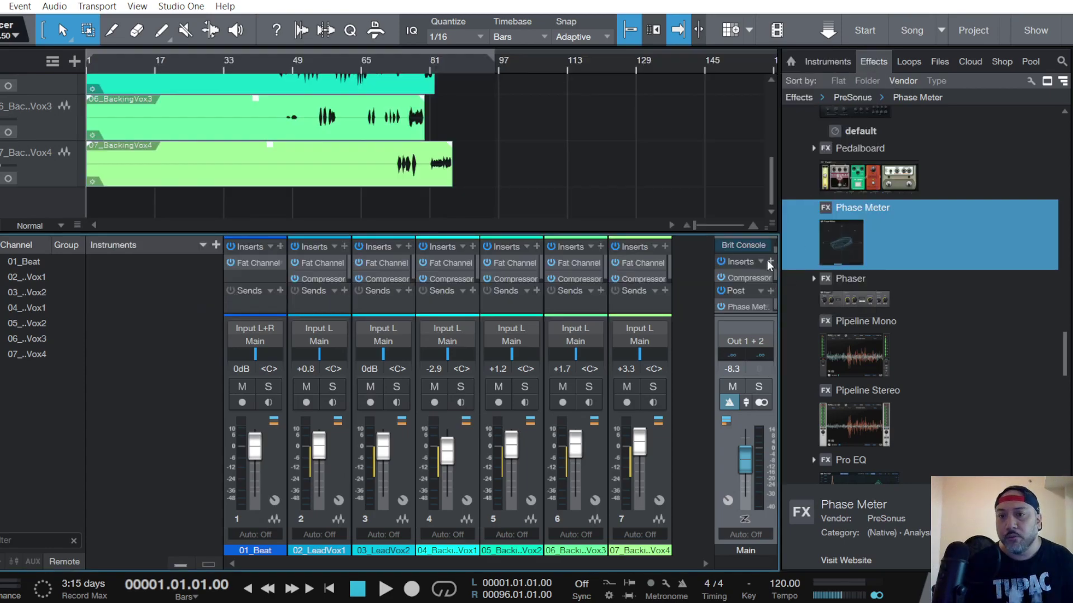
{"action": "left_click", "coordinate": [744, 278]}
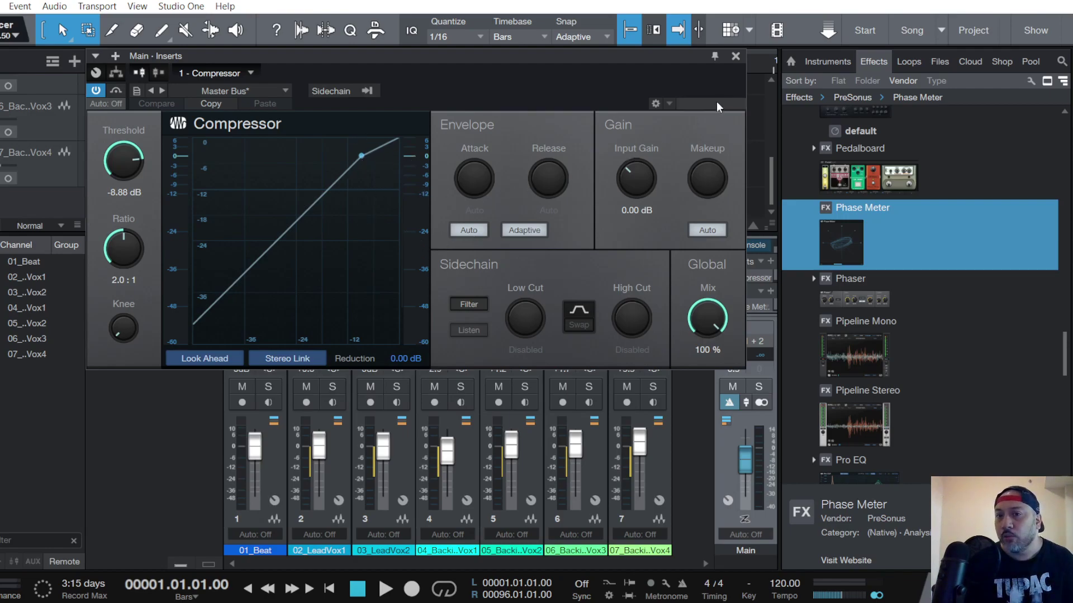
{"action": "left_click", "coordinate": [735, 56]}
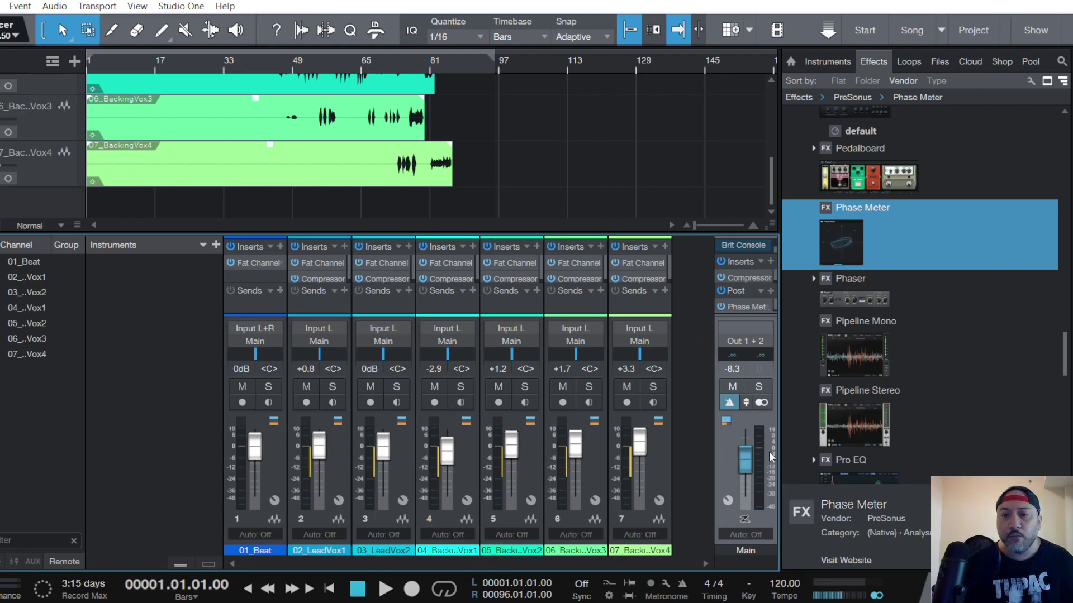
{"action": "left_click", "coordinate": [0, 6]}
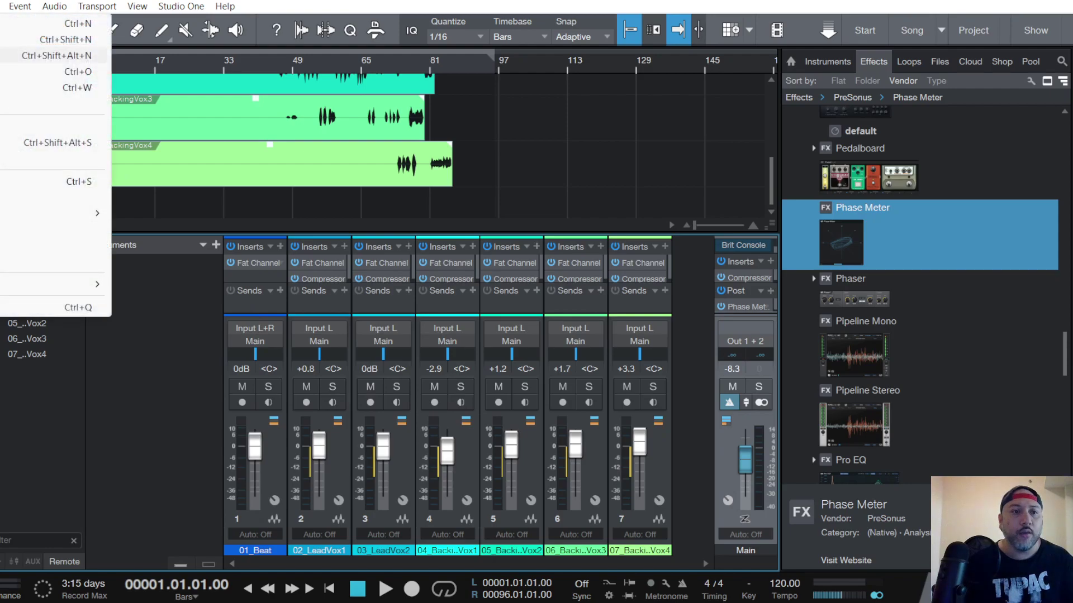
{"action": "left_click", "coordinate": [2, 182]}
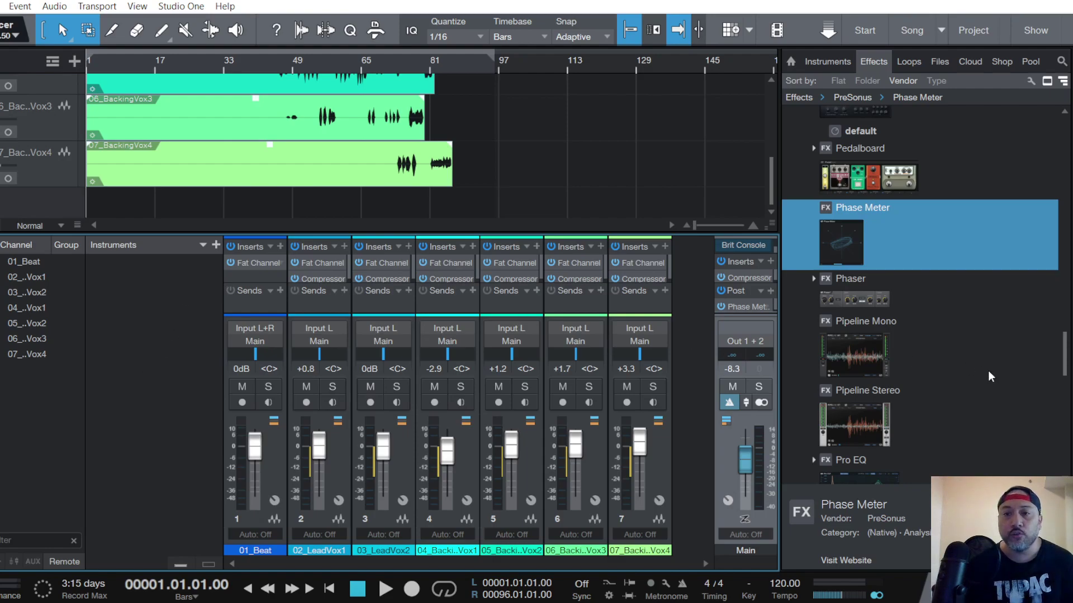
Find Pro EQ among the PreSonus effects and add it after the Compressor in 02_LeadVox1's inserts.
{"action": "scroll", "coordinate": [972, 374], "scroll_direction": "down", "scroll_amount": 3}
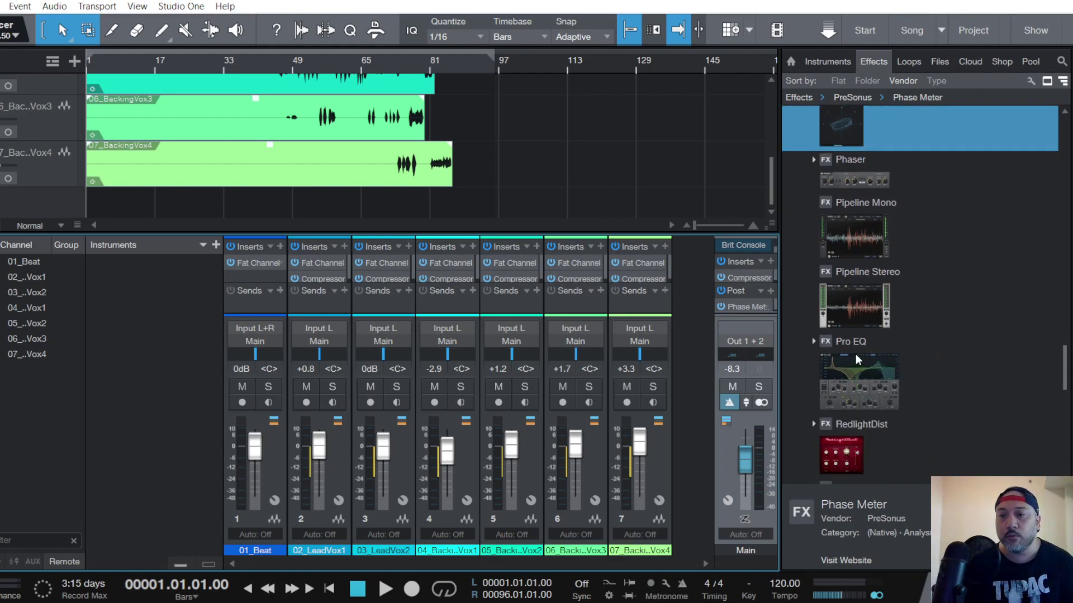
{"action": "double_click", "coordinate": [859, 375]}
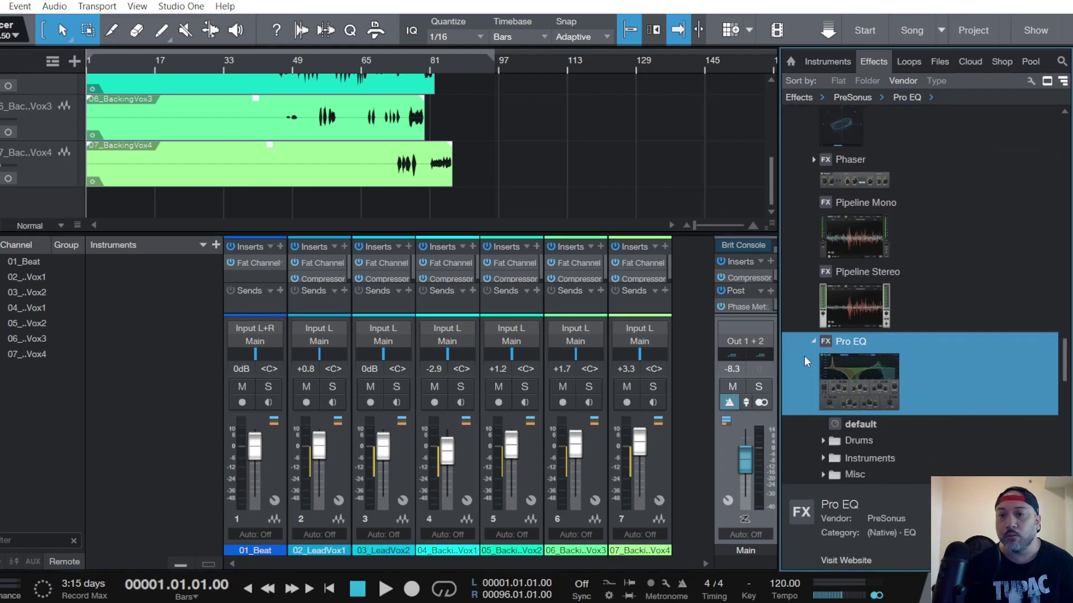
{"action": "left_click", "coordinate": [813, 340]}
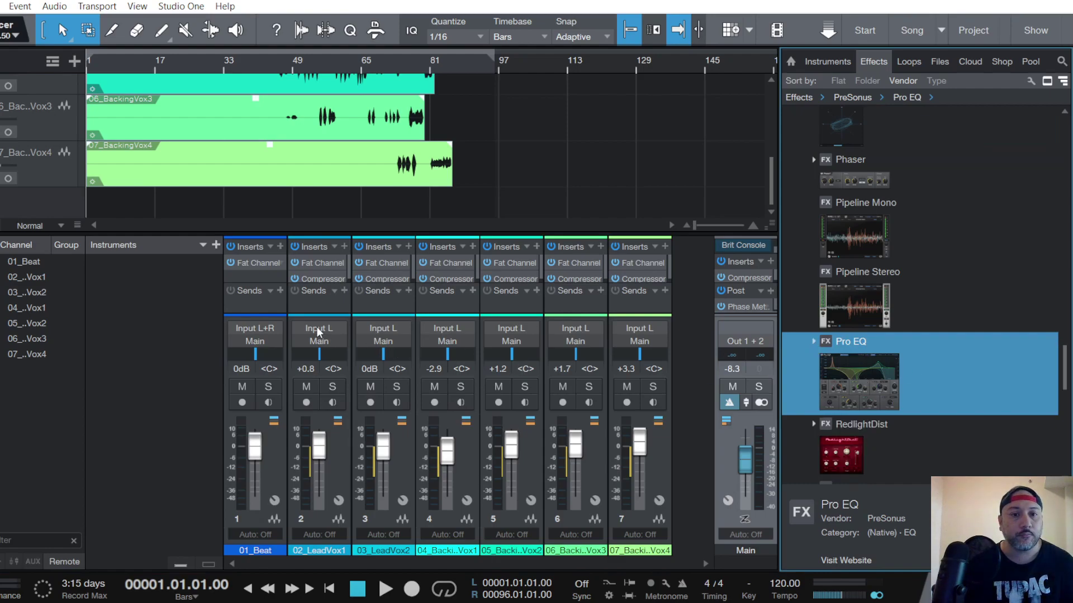
{"action": "left_click", "coordinate": [317, 306]}
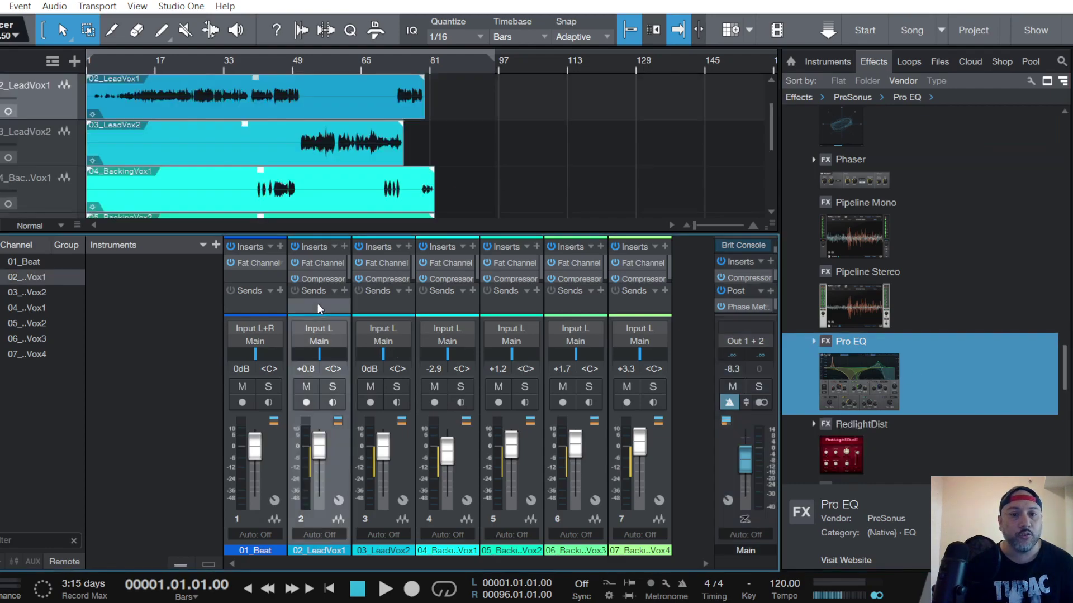
{"action": "left_click", "coordinate": [320, 263]}
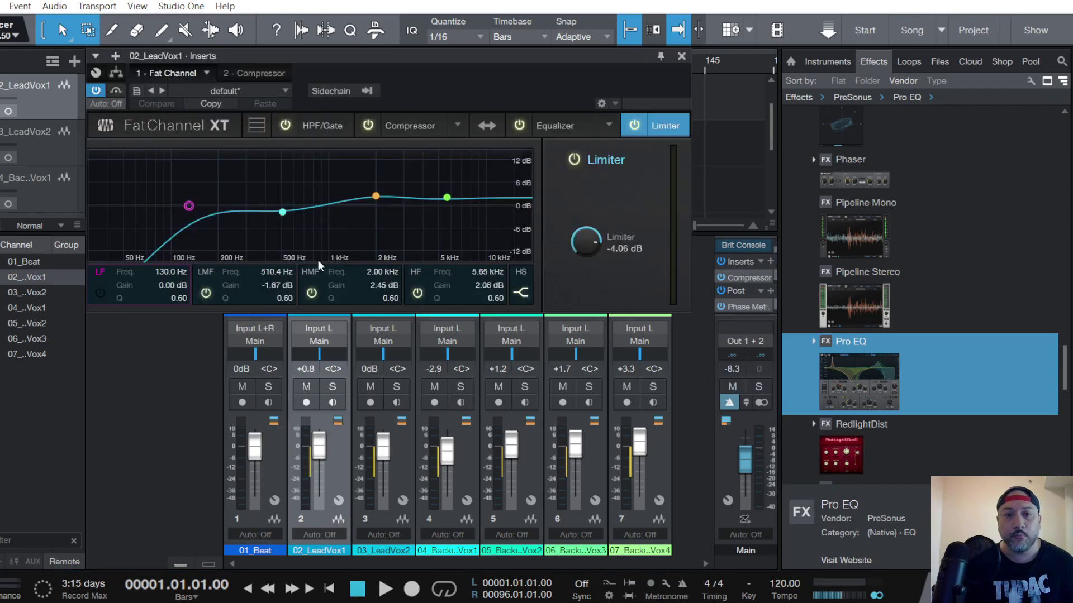
{"action": "left_click_drag", "start_coordinate": [855, 347], "coordinate": [344, 103]}
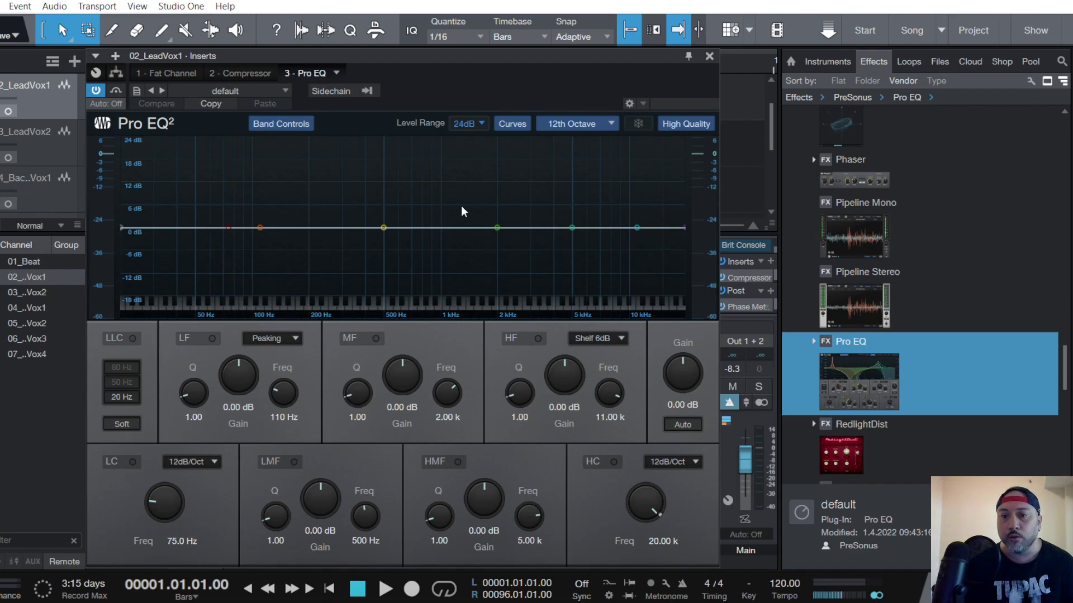
Remove Pro EQ from 02_LeadVox1's inserts and close the channel's effect window.
{"action": "left_click", "coordinate": [336, 71]}
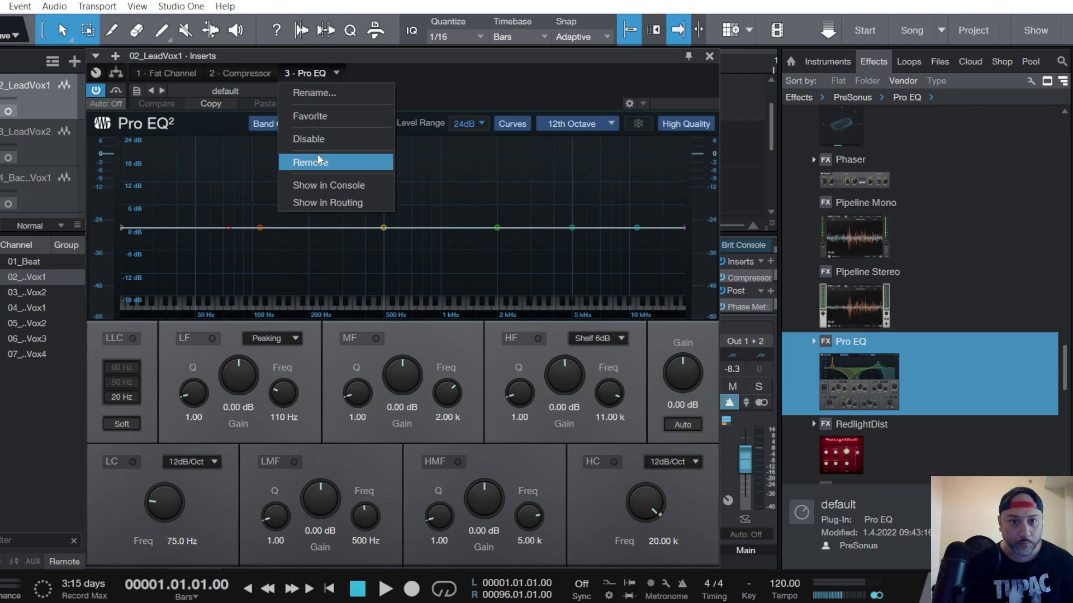
{"action": "left_click", "coordinate": [496, 71]}
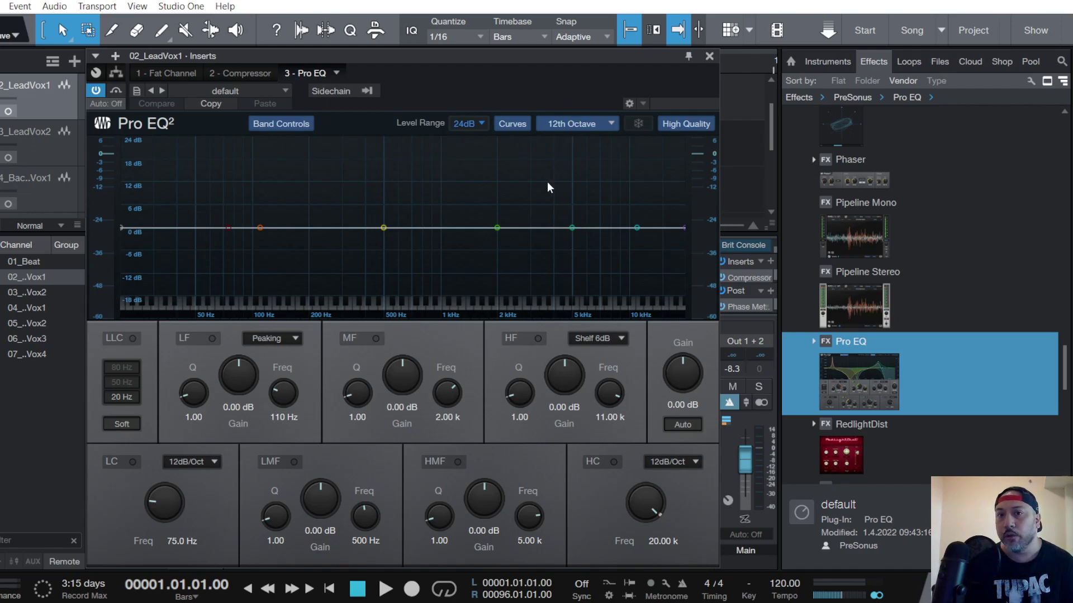
{"action": "left_click", "coordinate": [337, 71]}
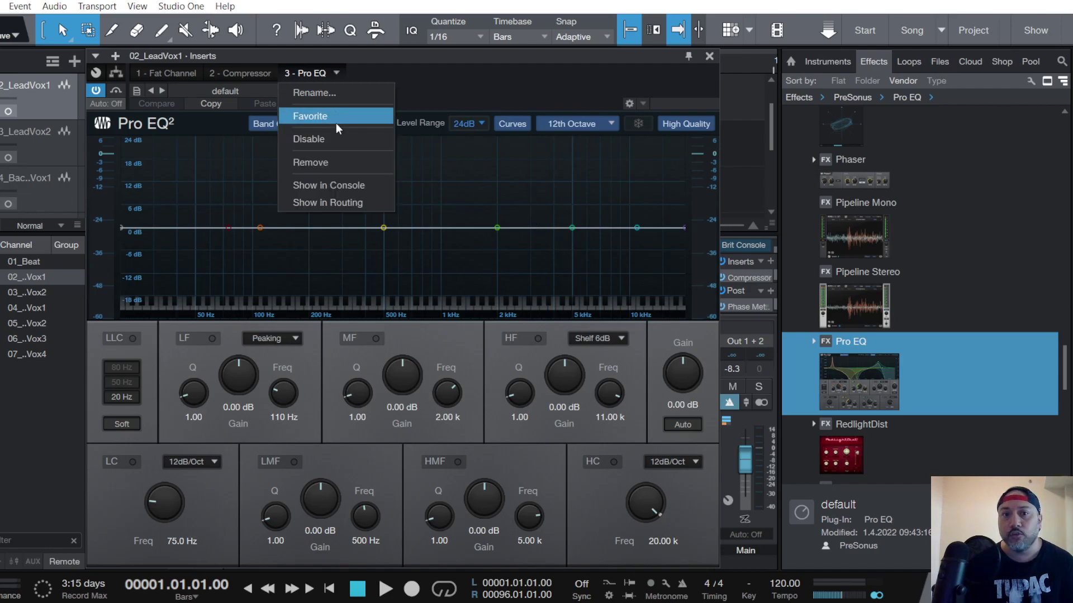
{"action": "left_click", "coordinate": [327, 162]}
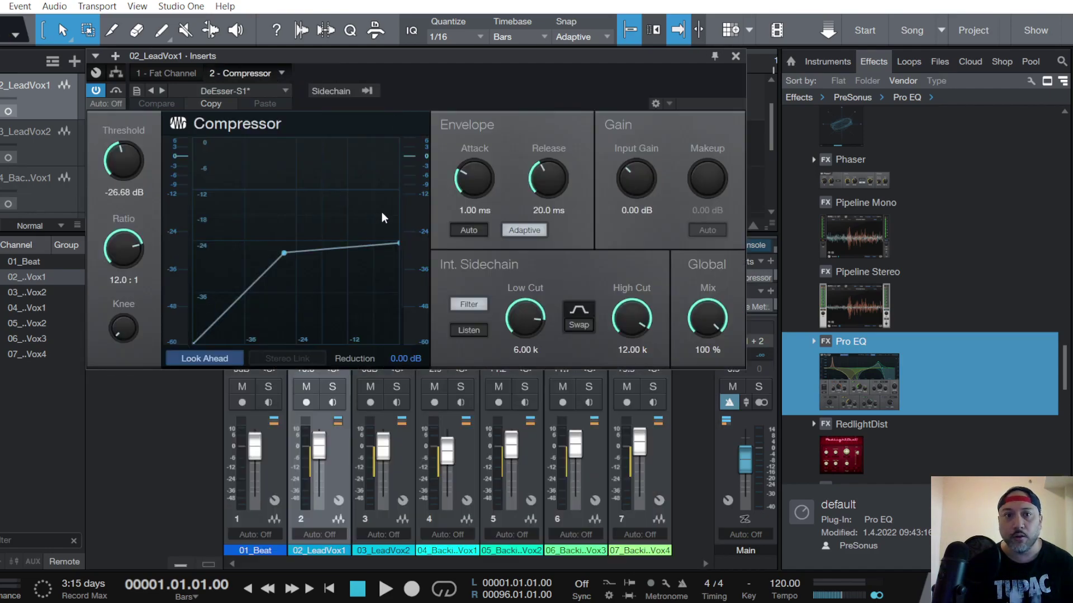
{"action": "left_click", "coordinate": [734, 57]}
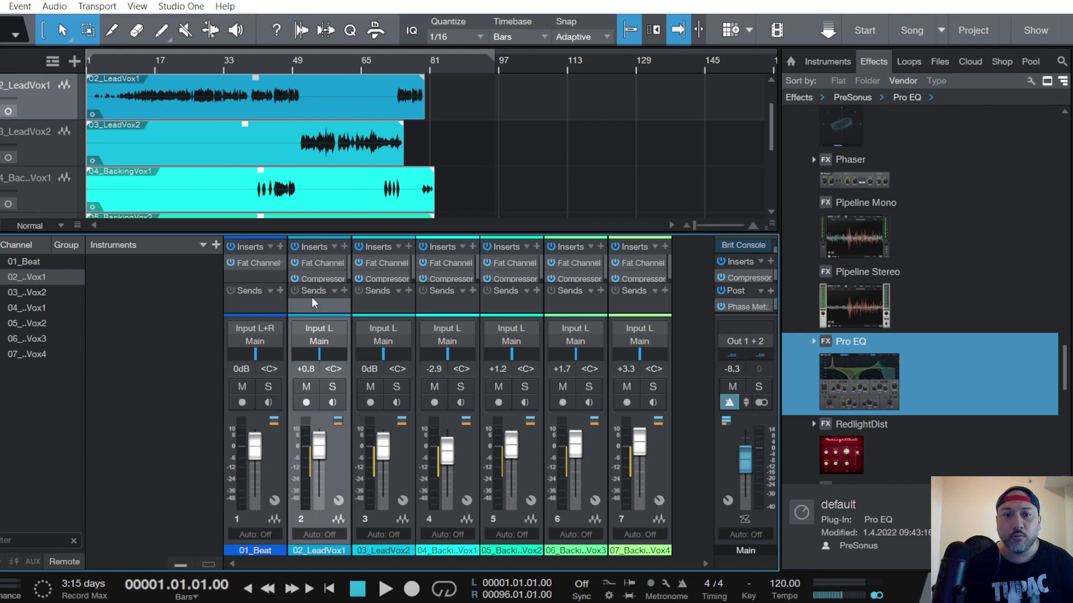
Add Pipeline Stereo after the Compressor in 02_LeadVox1's inserts and view its send and return routing options.
{"action": "left_click", "coordinate": [879, 271]}
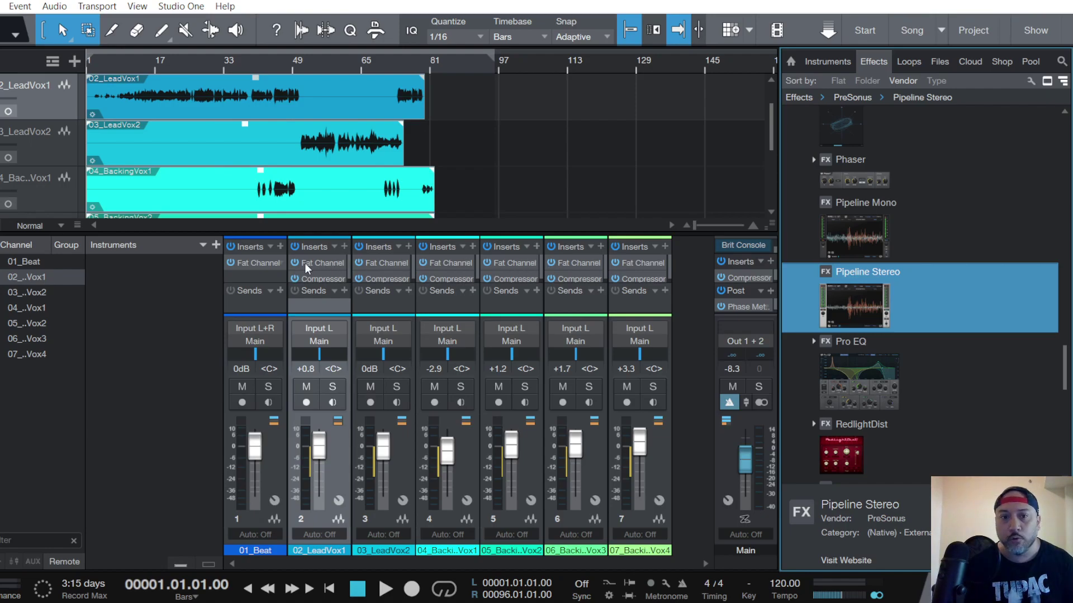
{"action": "left_click", "coordinate": [326, 261]}
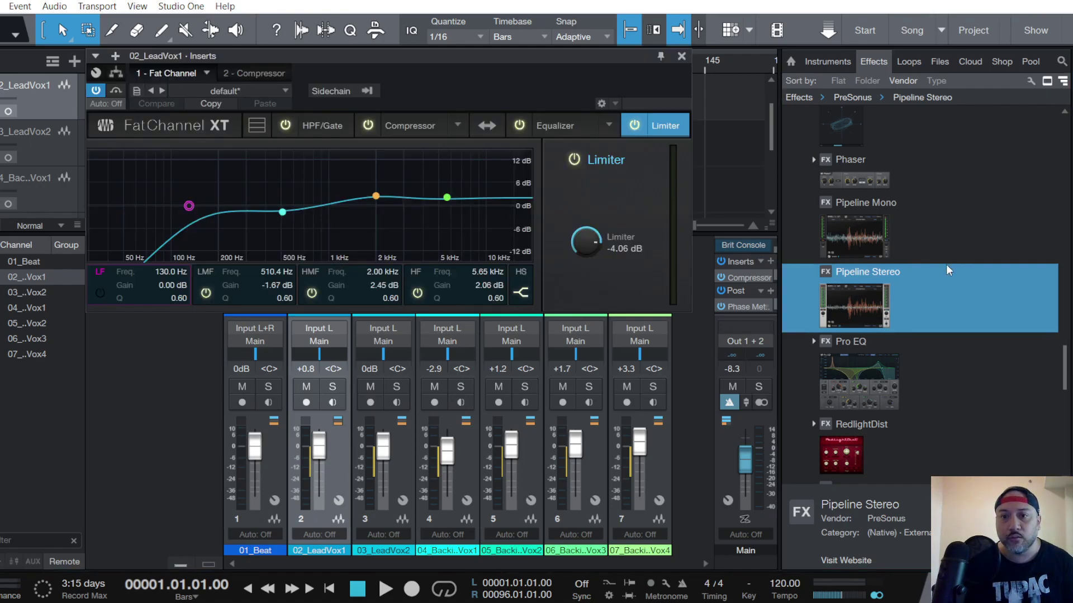
{"action": "left_click_drag", "start_coordinate": [877, 272], "coordinate": [362, 72]}
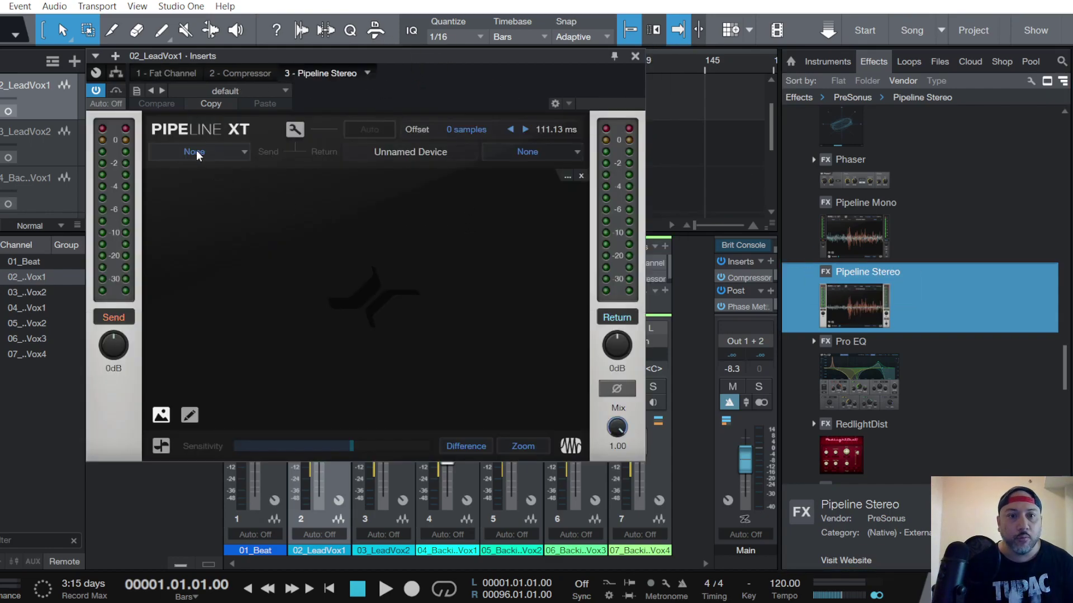
{"action": "left_click", "coordinate": [243, 153]}
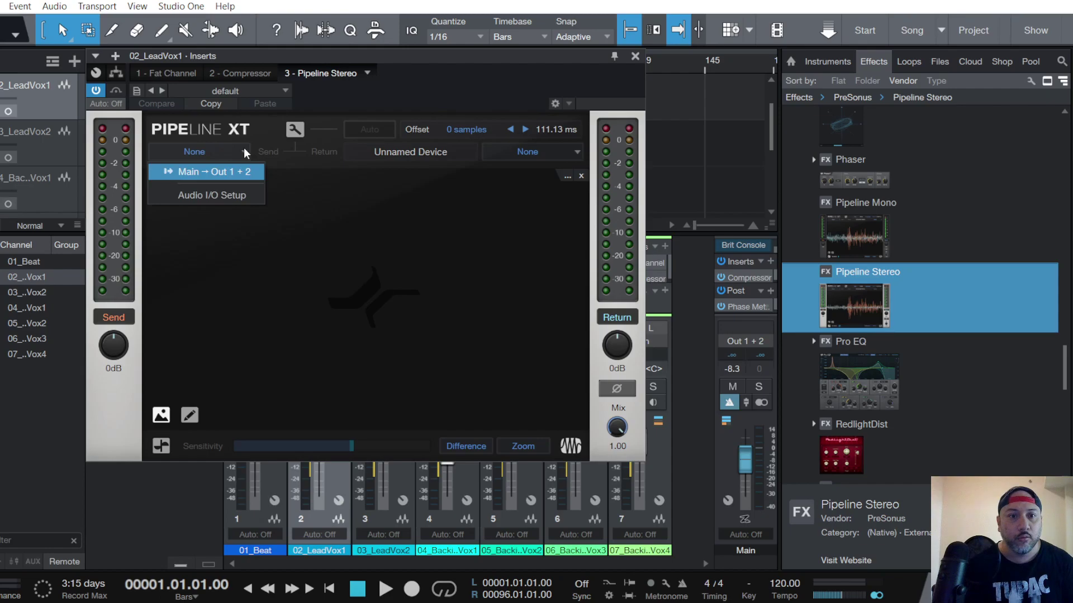
{"action": "left_click", "coordinate": [374, 228]}
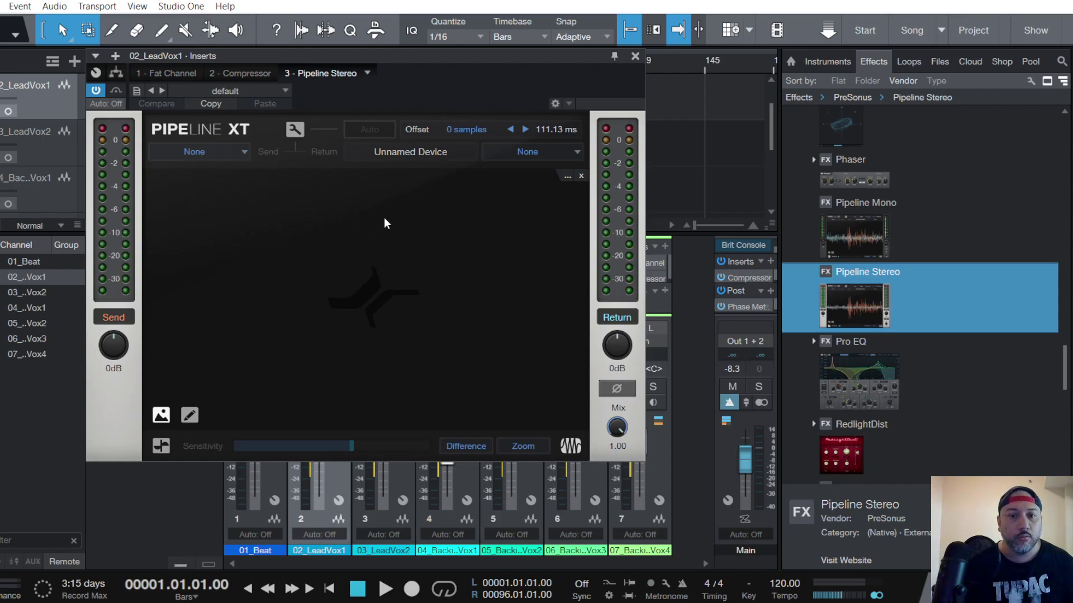
{"action": "left_click", "coordinate": [244, 151]}
{"action": "left_click", "coordinate": [361, 212]}
{"action": "left_click", "coordinate": [558, 155]}
{"action": "left_click", "coordinate": [370, 209]}
Remove Pipeline Stereo from 02_LeadVox1's inserts and close the channel's effect window.
{"action": "left_click", "coordinate": [369, 73]}
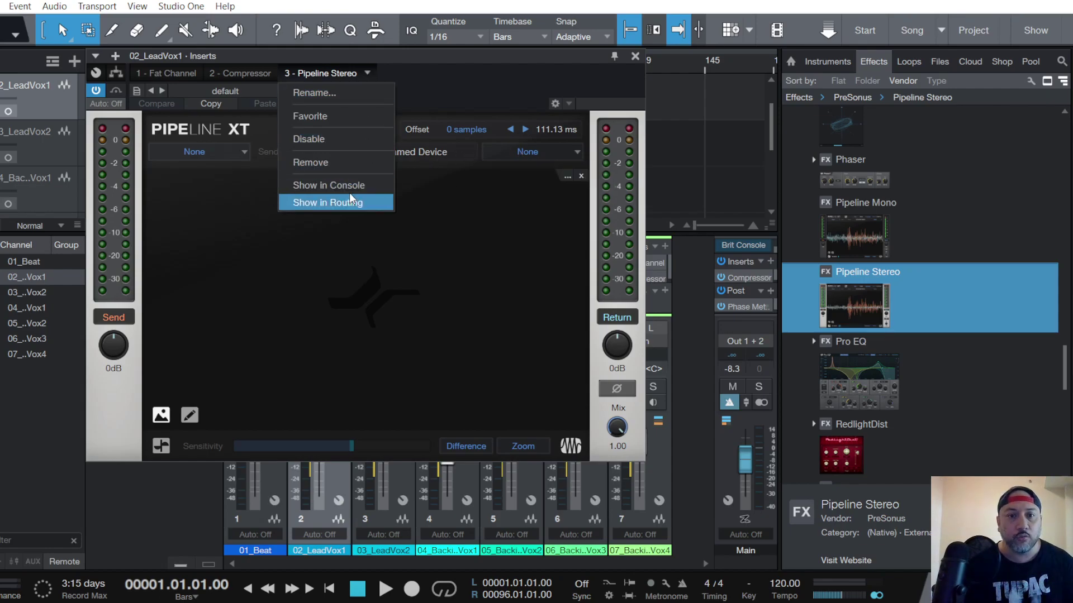
{"action": "left_click", "coordinate": [337, 161]}
{"action": "left_click", "coordinate": [736, 56]}
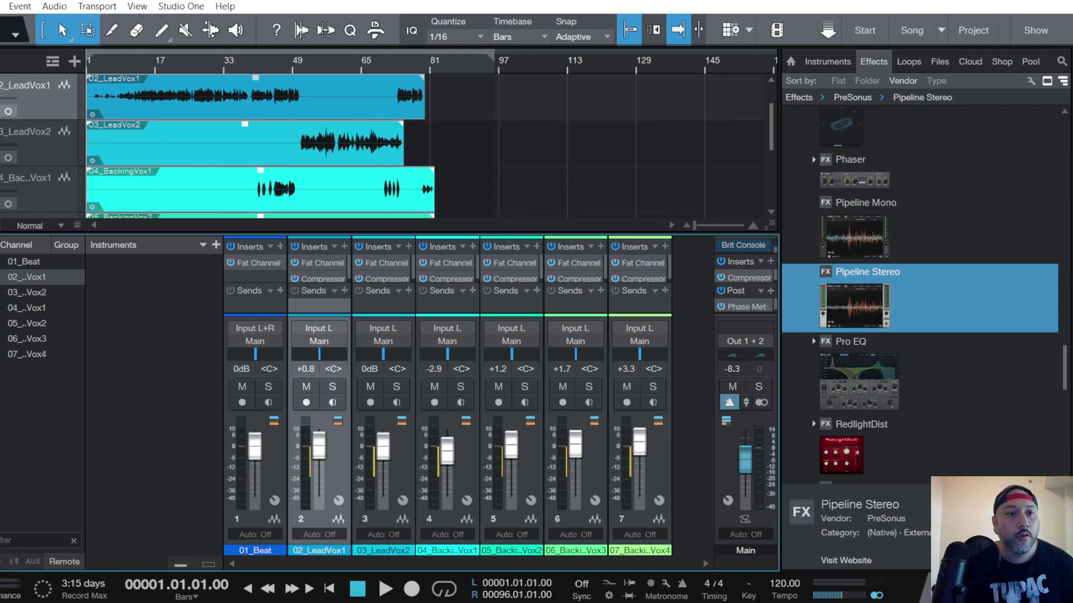
Save the song.
{"action": "left_click", "coordinate": [0, 6]}
{"action": "left_click", "coordinate": [2, 182]}
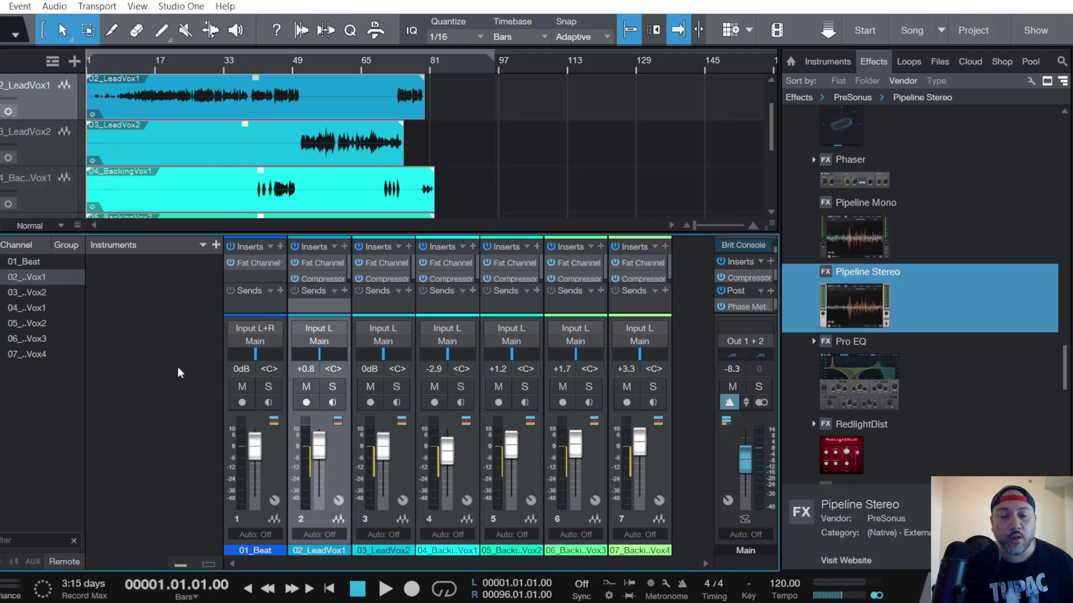